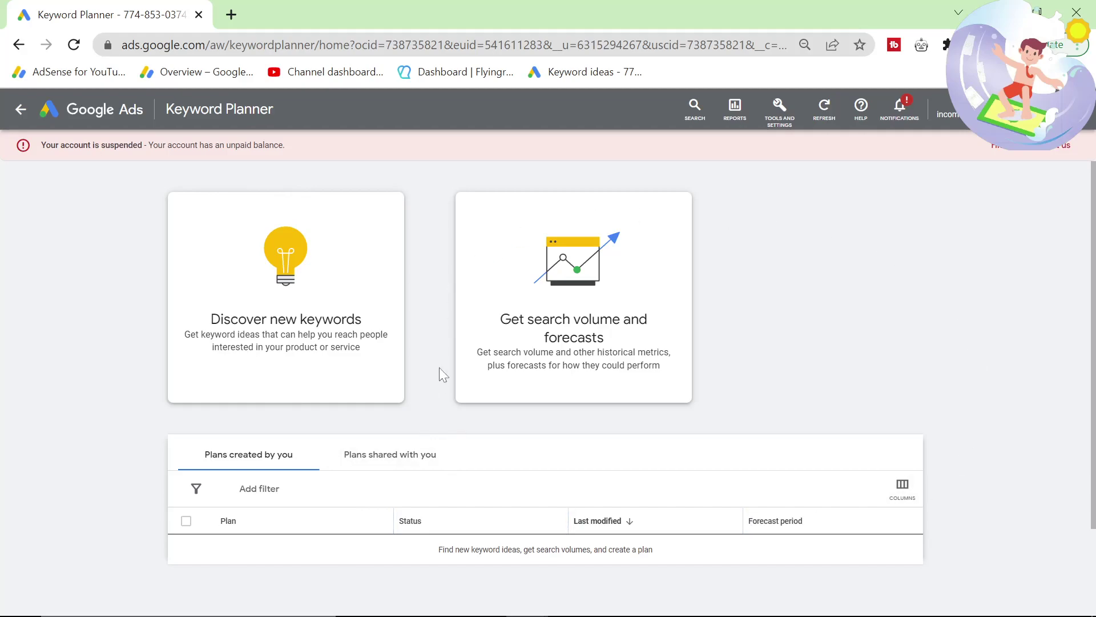
# Switch to the incognito browser window and search Google for "adwords".
pyautogui.hotkey('alt', 'Tab')
pyautogui.hotkey('alt', 'Tab')
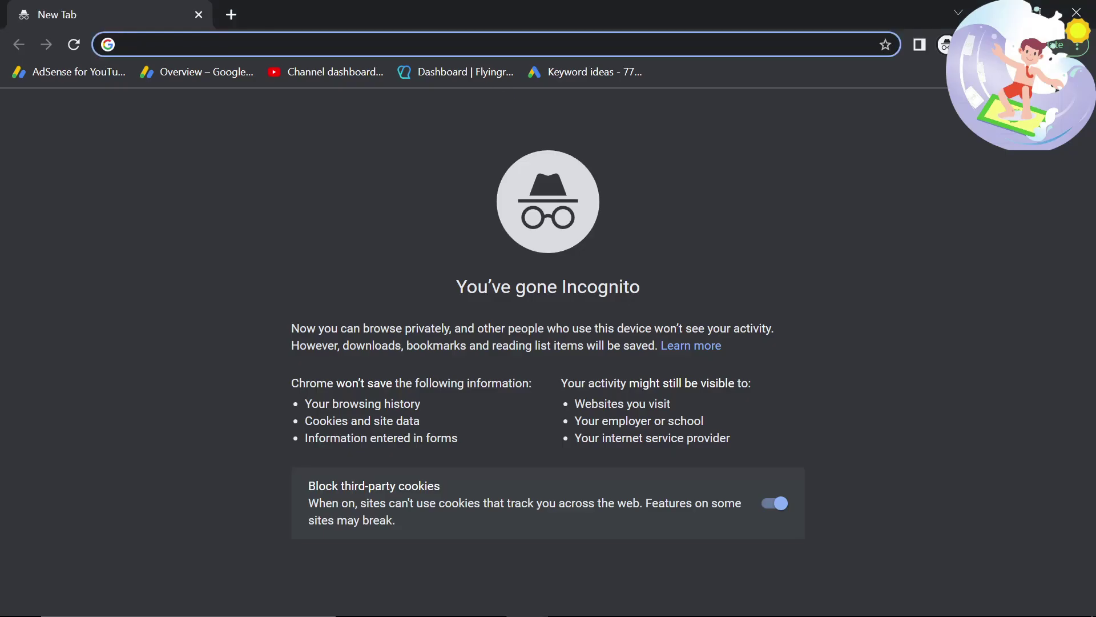
pyautogui.write('adwords')
pyautogui.press('Return')
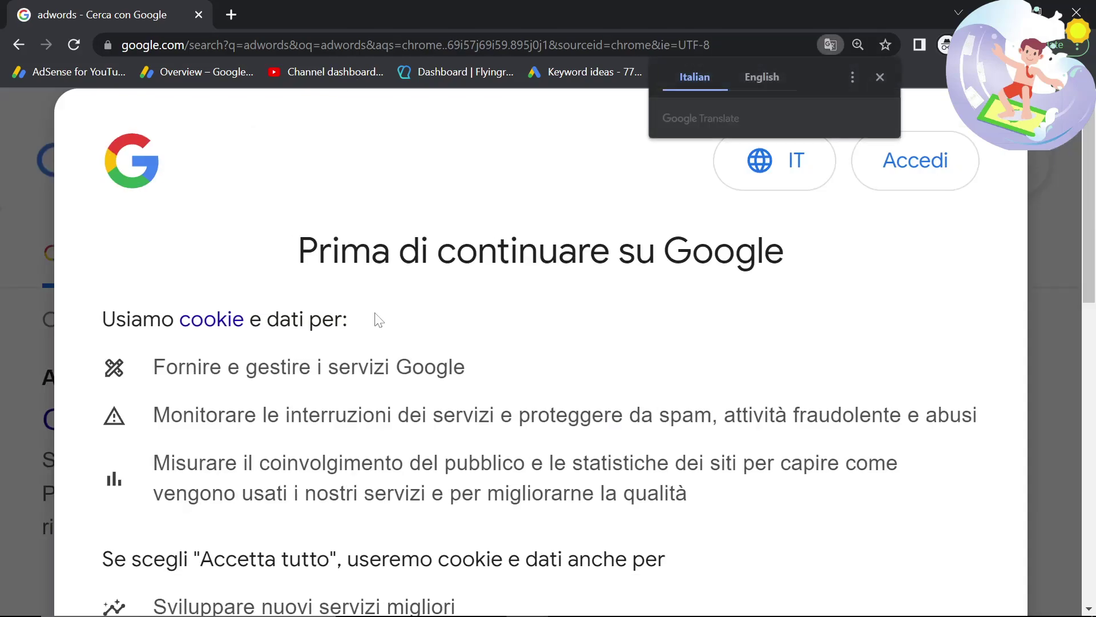
# Sign in to Google with the account's e-mail address and password.
pyautogui.click(932, 177)
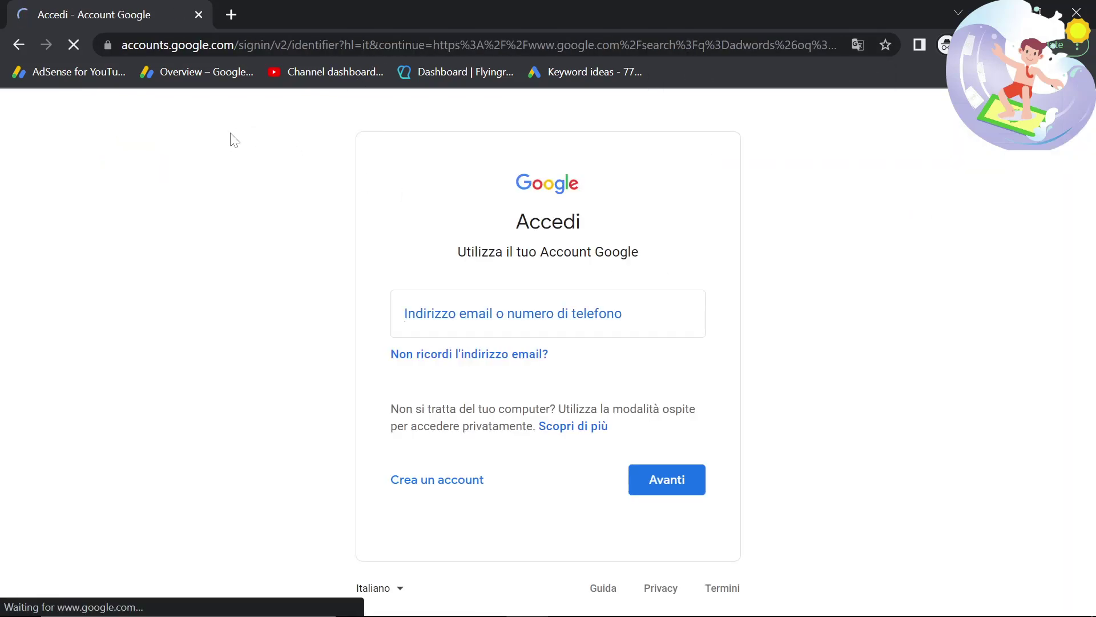
pyautogui.hotkey('ctrl', 'v')
pyautogui.click(643, 486)
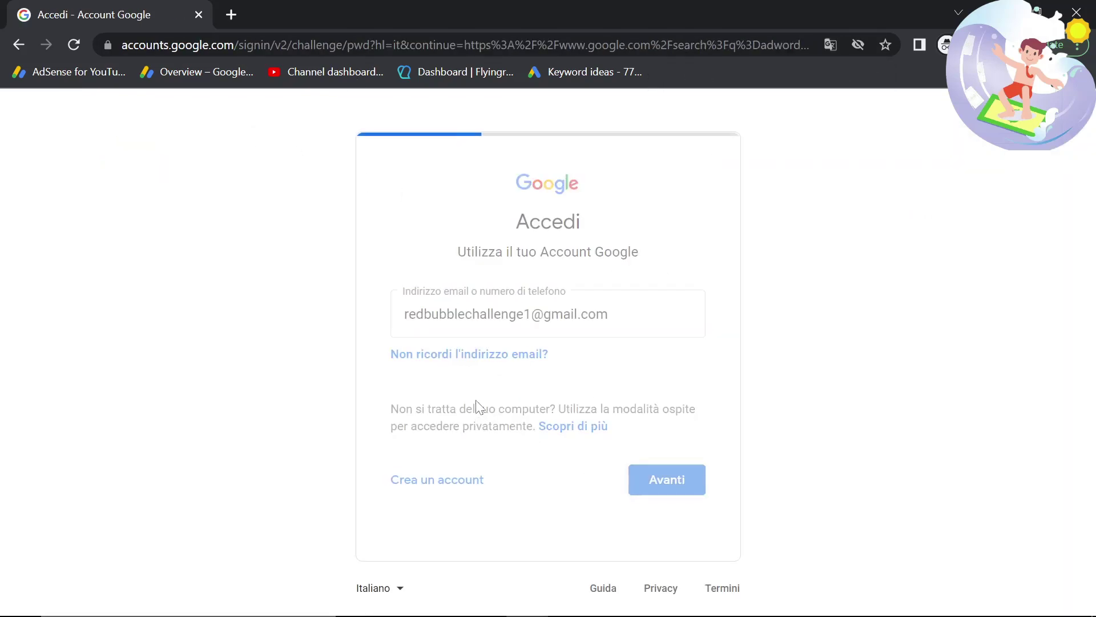
pyautogui.write('r')
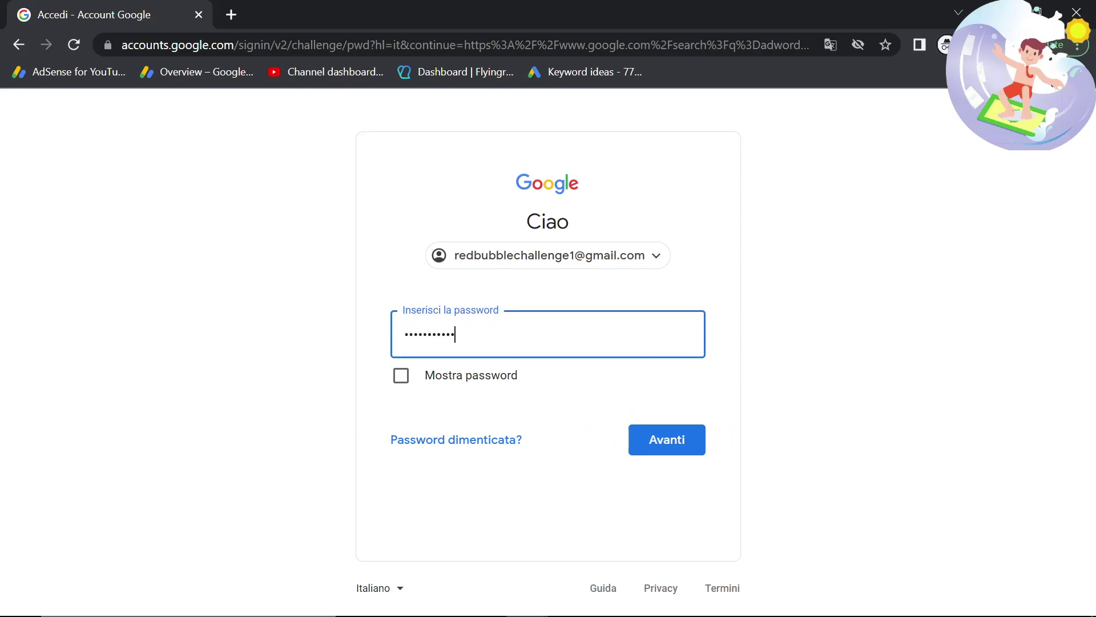
pyautogui.press('Return')
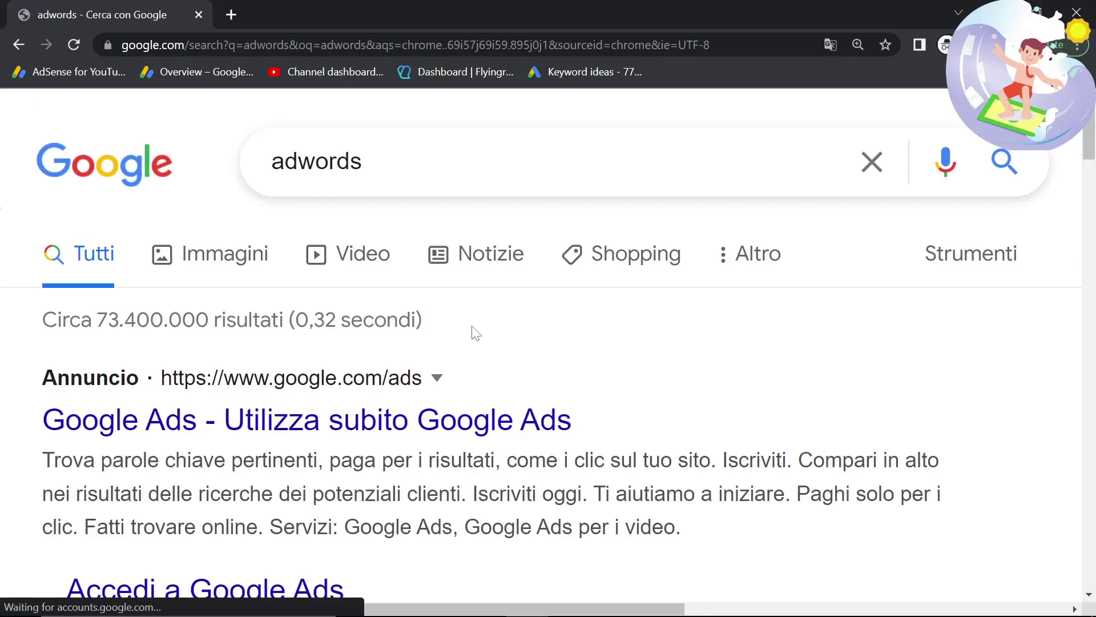
# Check which Google account is signed in on the adwords results page.
pyautogui.scroll(-15, 268, 443)
pyautogui.scroll(15, 1022, 196)
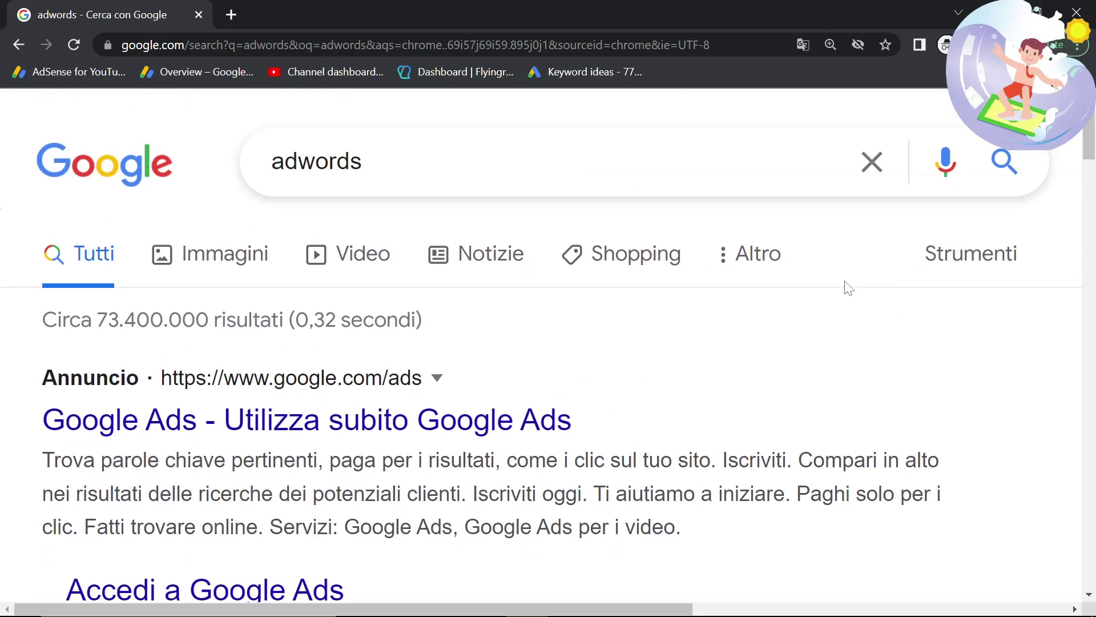
pyautogui.hotkey('ctrl', '-')
pyautogui.hotkey('ctrl', '-')
pyautogui.click(1034, 149)
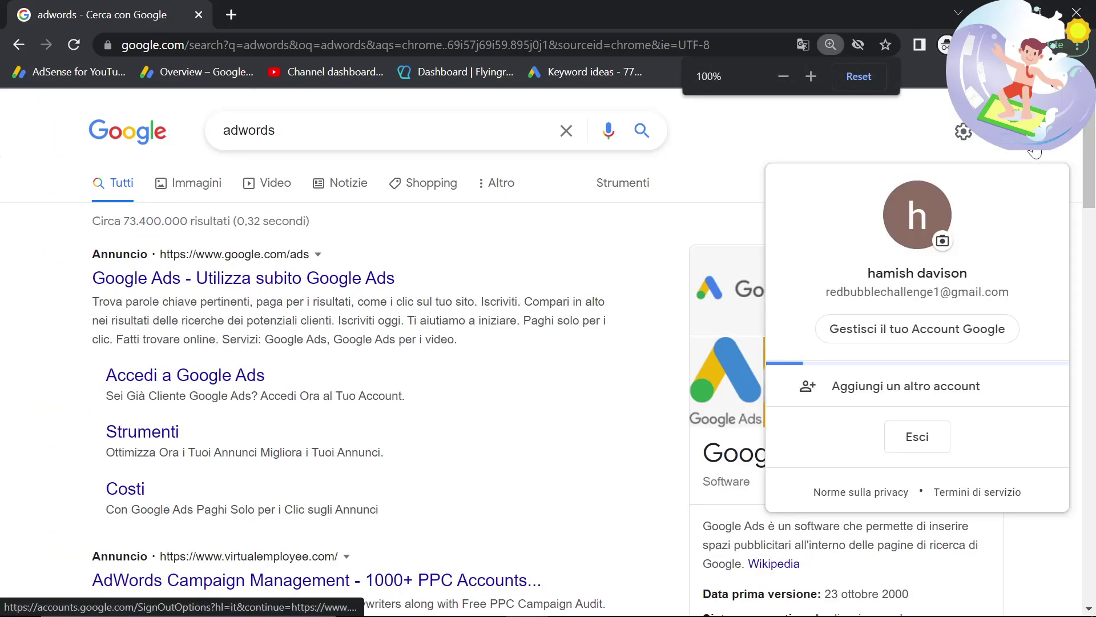
pyautogui.click(726, 167)
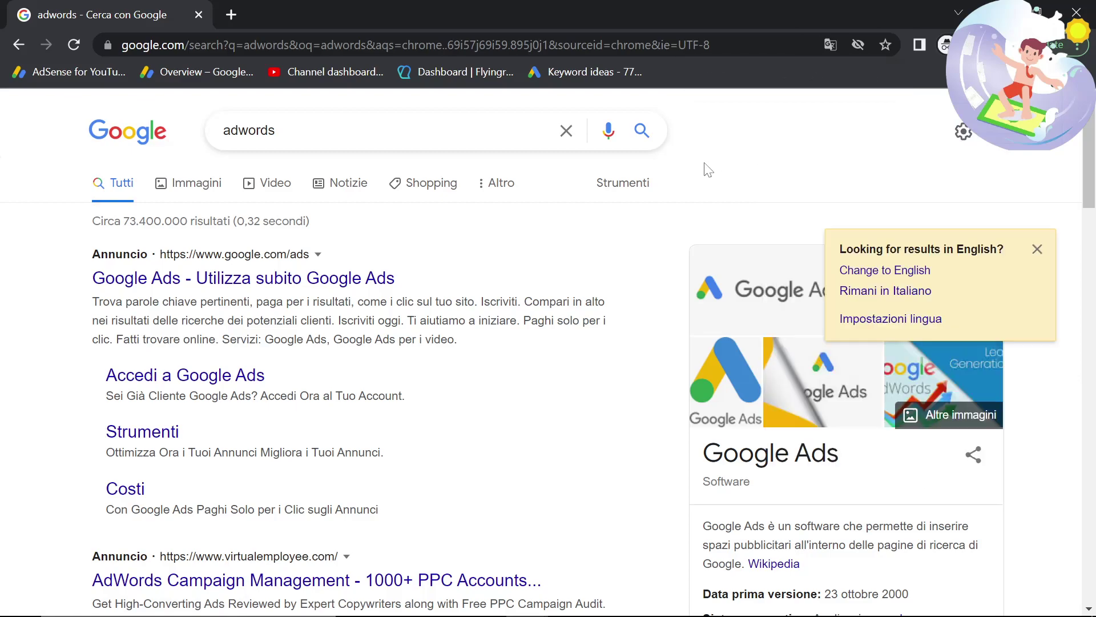
# Open the Google Ads home page from the search results and change the language part of its address to en_en.
pyautogui.scroll(-7, 545, 377)
pyautogui.click(235, 355)
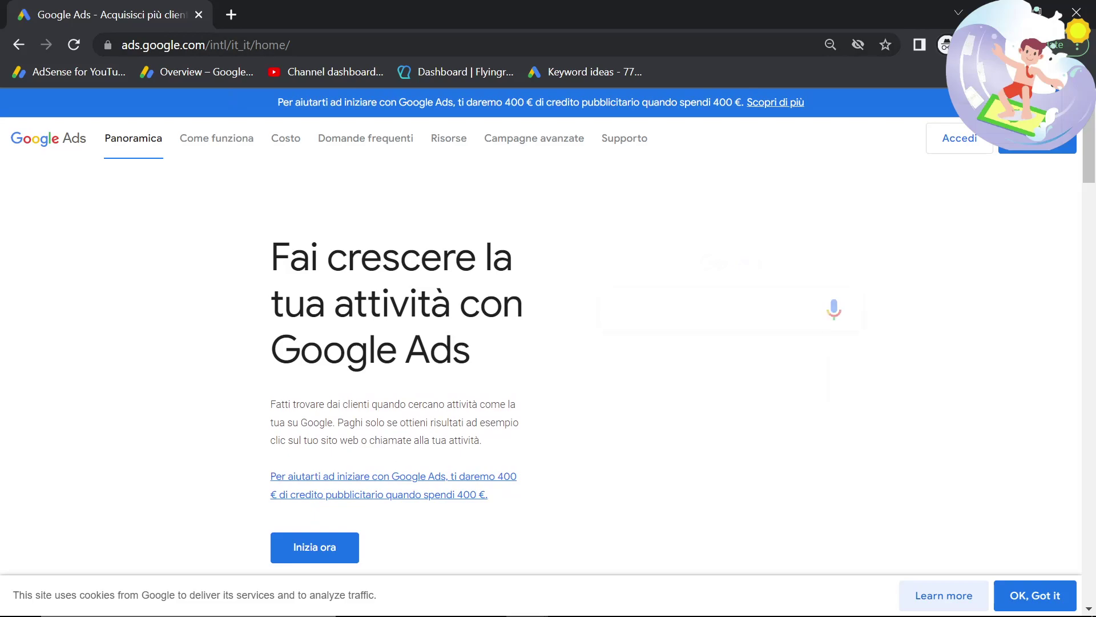
pyautogui.doubleClick(243, 44)
pyautogui.write('en_en')
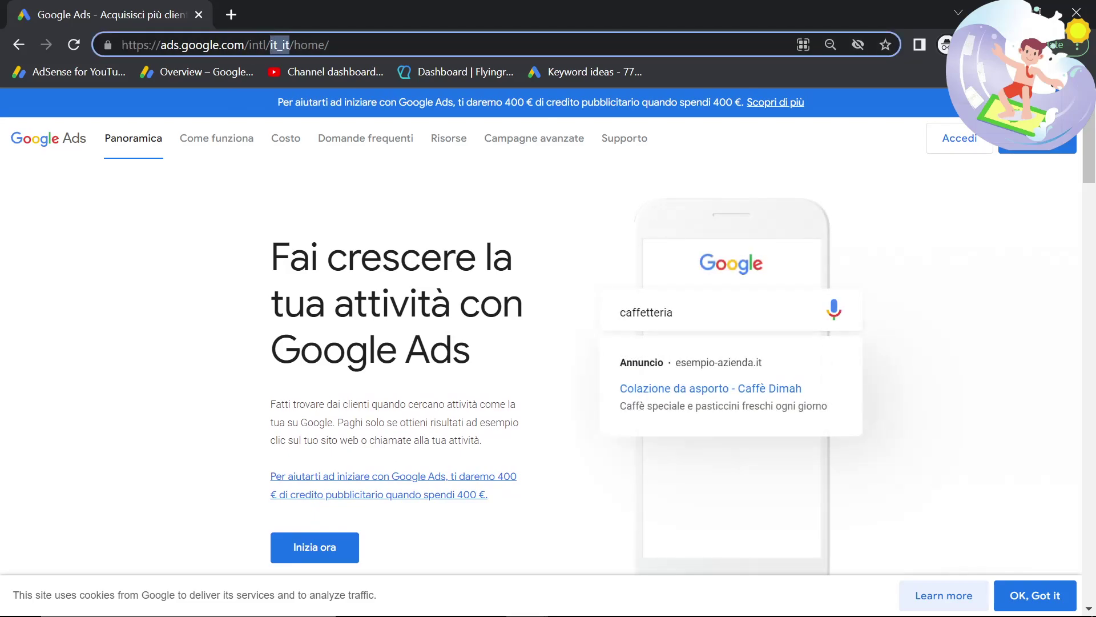
pyautogui.press('Return')
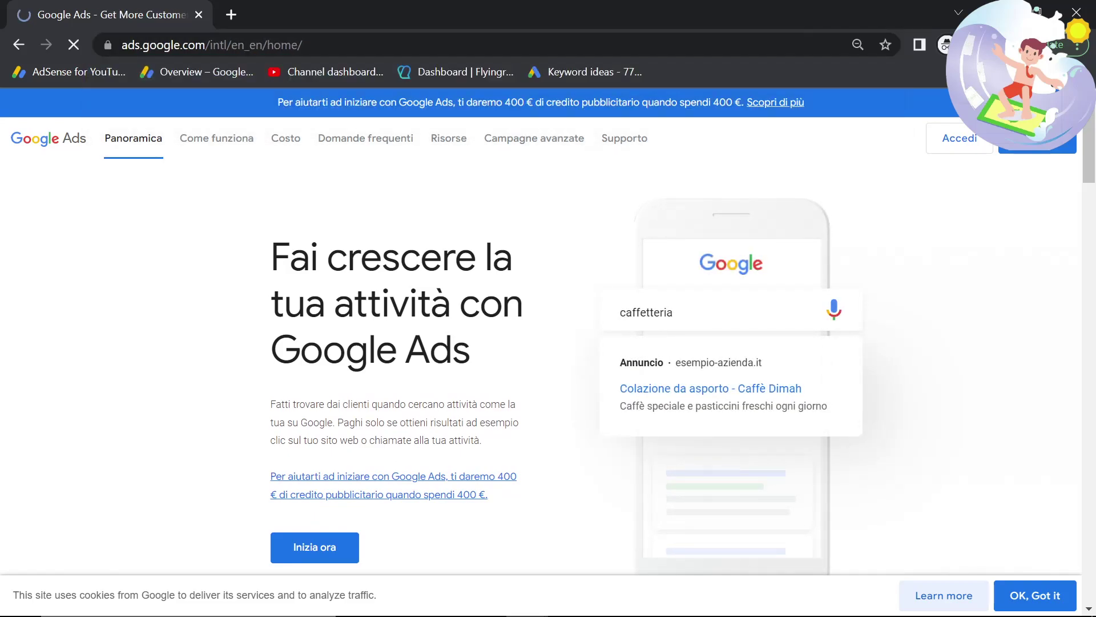
pyautogui.hotkey('ctrl', '+')
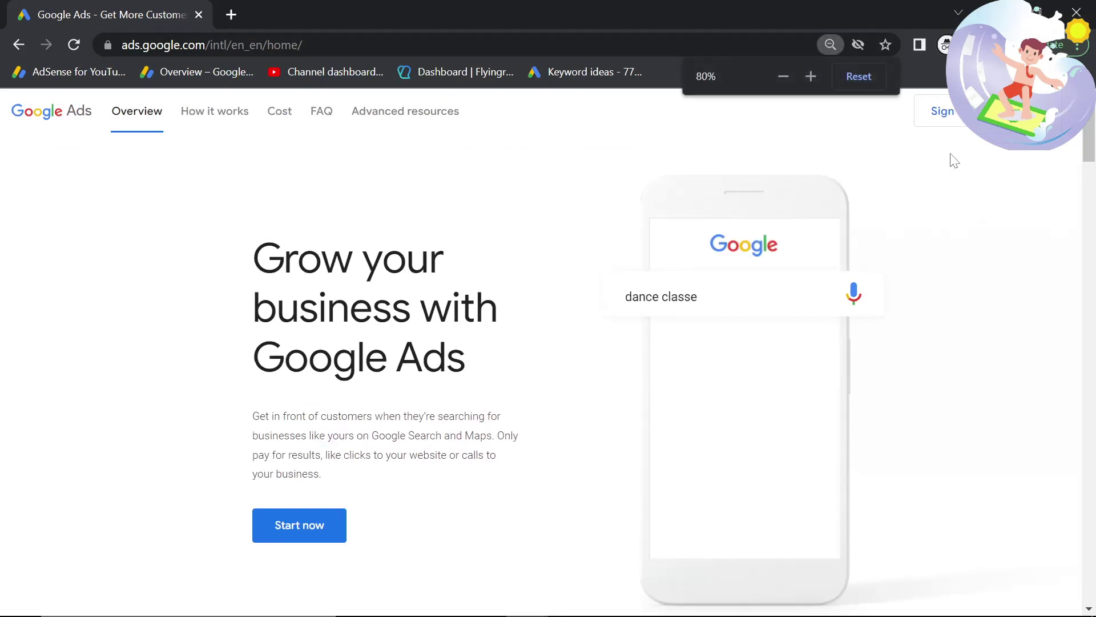
# Sign in to Google Ads and start a new Google Ads account in Expert Mode.
pyautogui.click(942, 111)
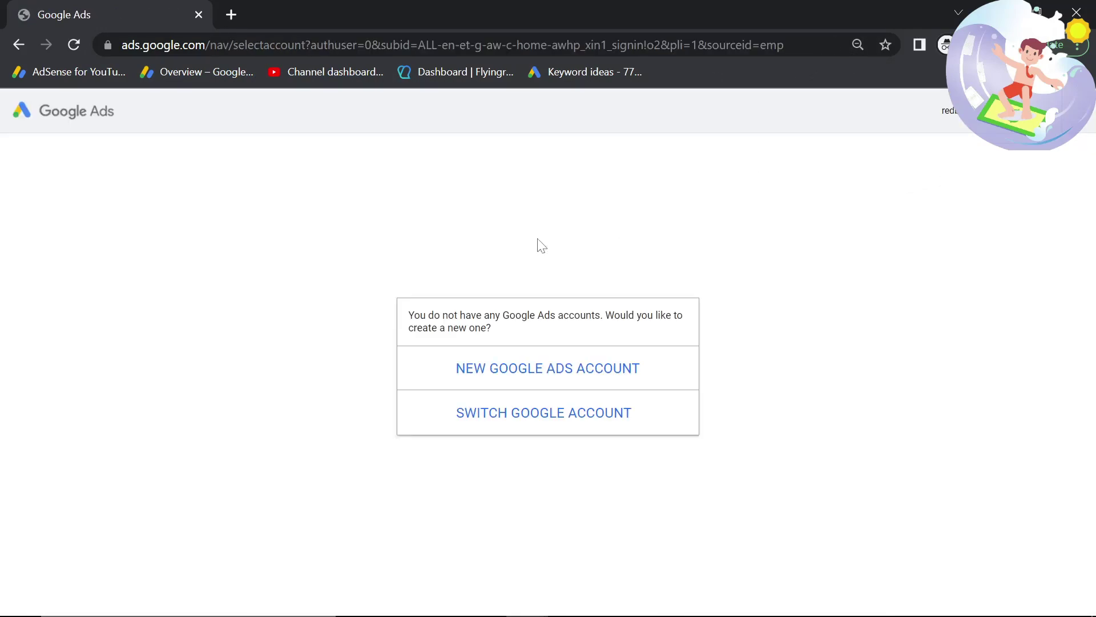
pyautogui.click(526, 366)
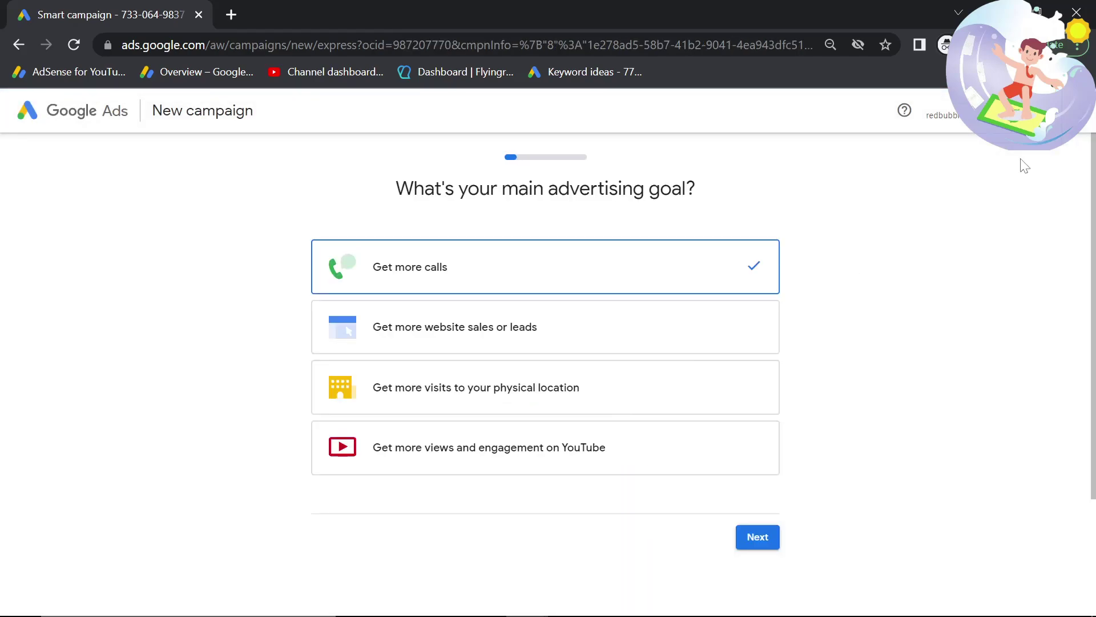
pyautogui.scroll(-3, 919, 352)
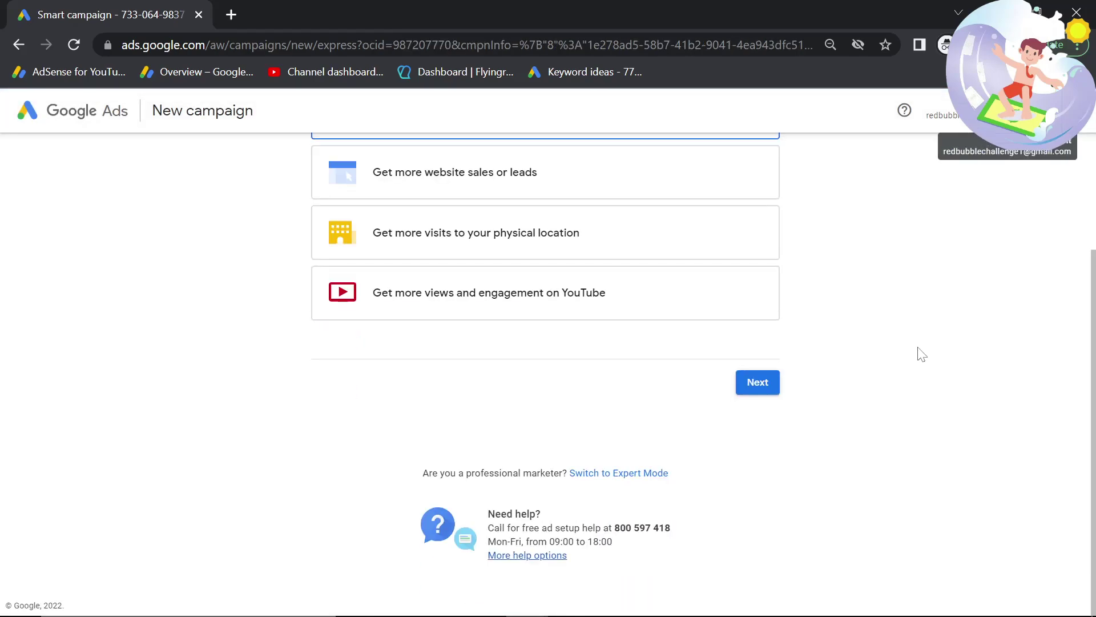
pyautogui.scroll(3, 914, 354)
pyautogui.scroll(-3, 724, 477)
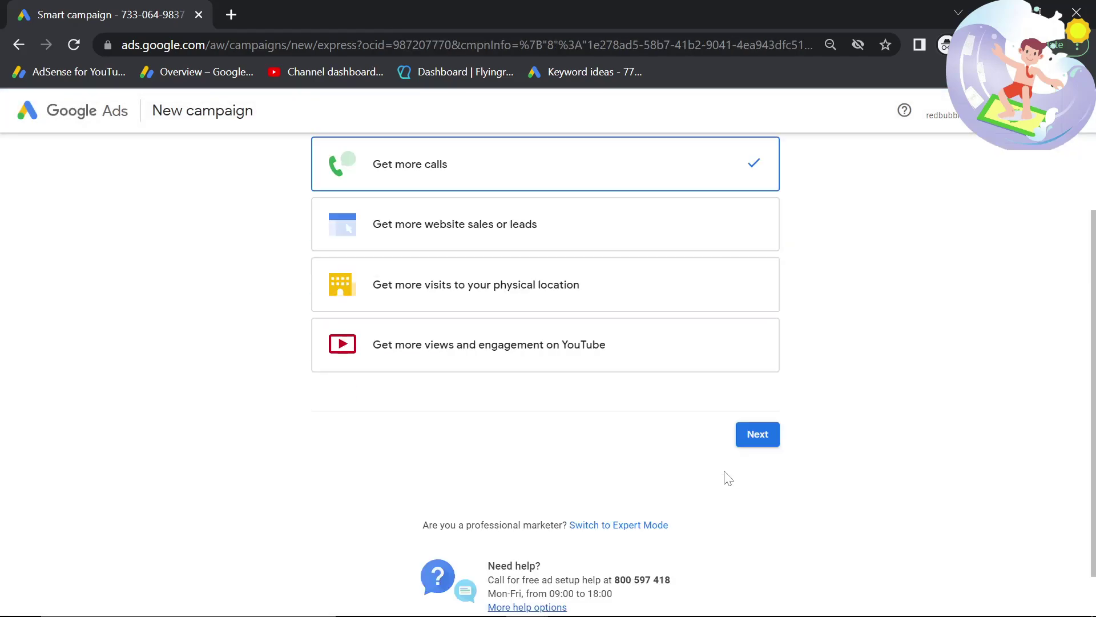
pyautogui.click(615, 475)
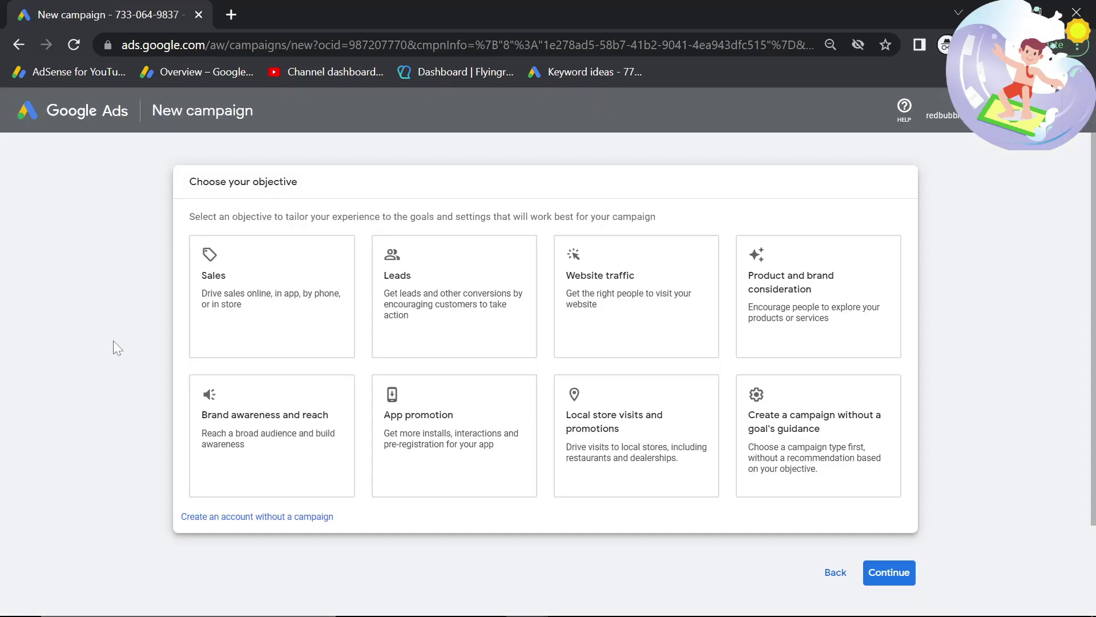
# Skip the campaign objectives by choosing to create an account without a campaign.
pyautogui.keyDown('ctrl'); pyautogui.scroll(2, 261, 534); pyautogui.keyUp('ctrl')
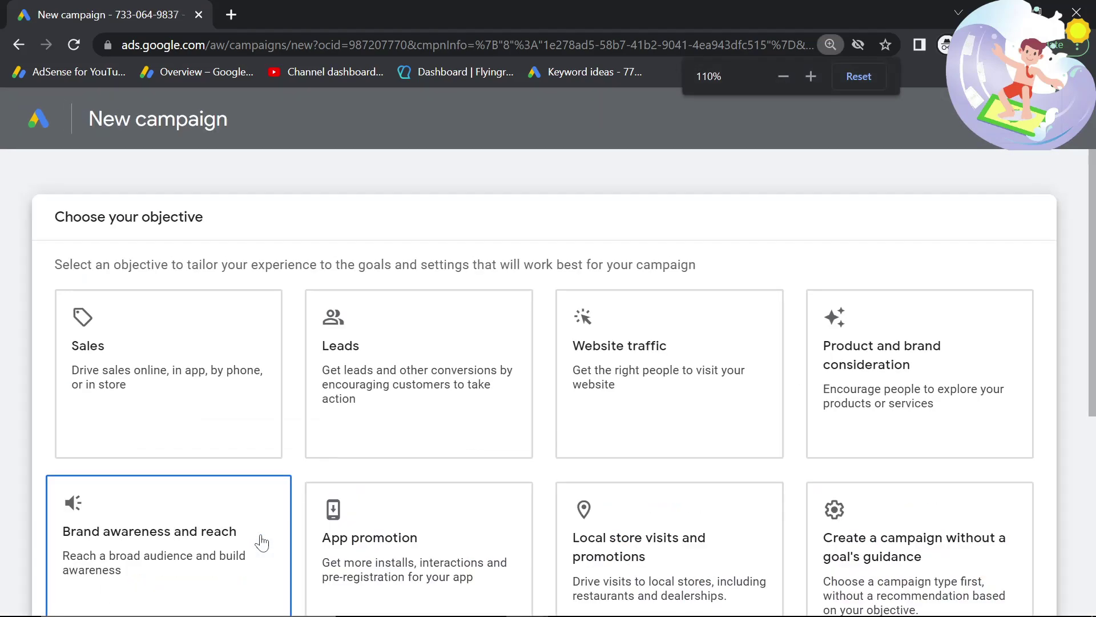
pyautogui.scroll(3, 624, 289)
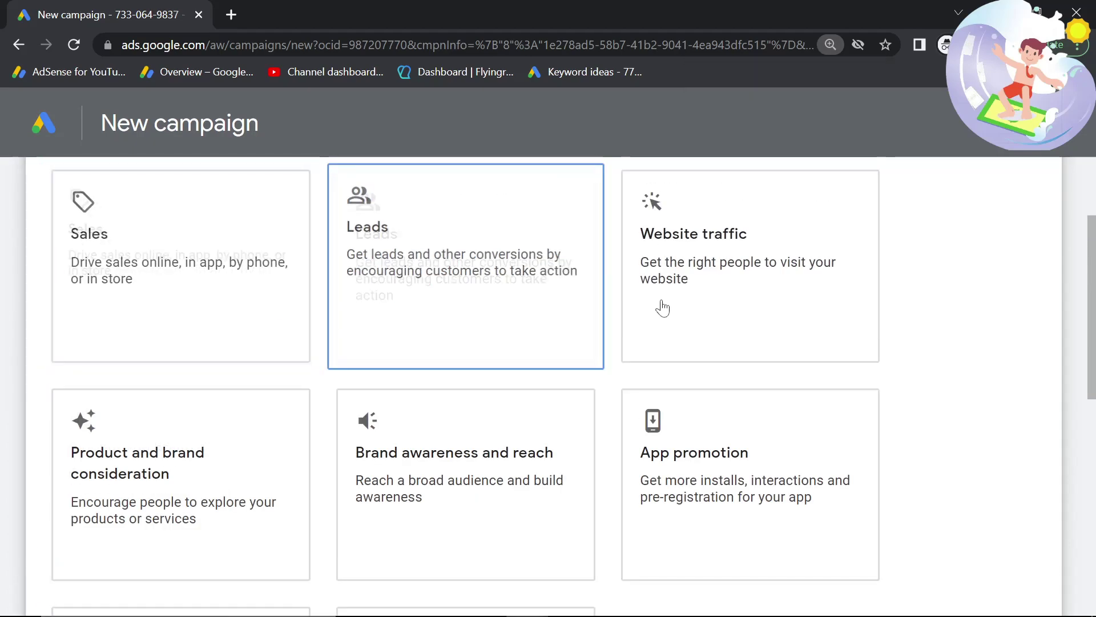
pyautogui.scroll(-4, 443, 455)
pyautogui.click(159, 510)
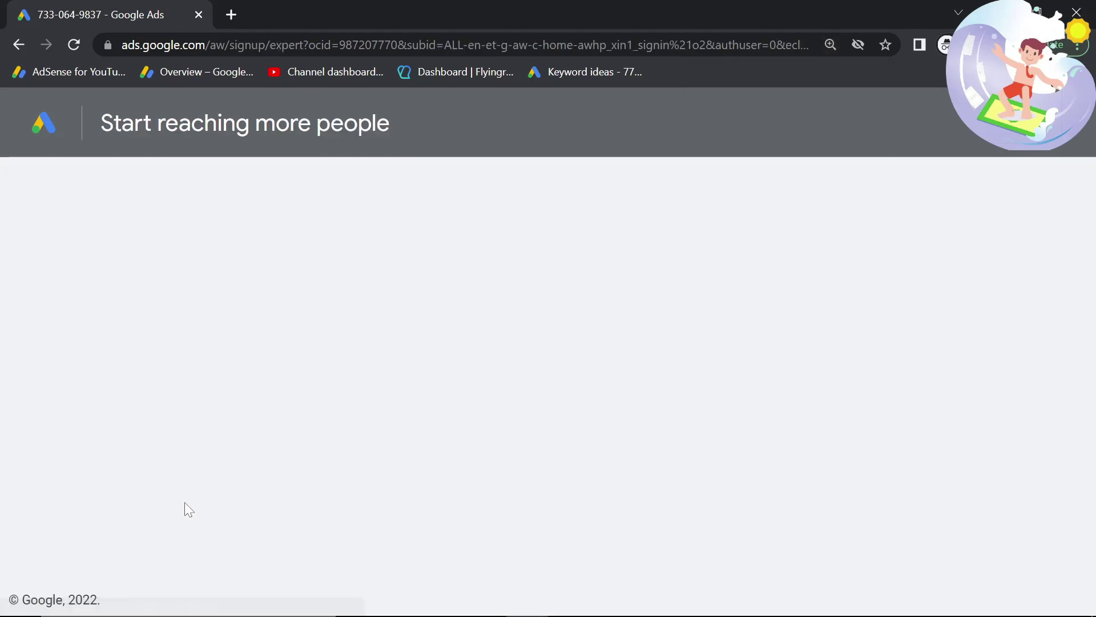
# Submit the business information with performance tips and promotional offers accepted, and open the new account.
pyautogui.scroll(-3, 265, 490)
pyautogui.keyDown('ctrl'); pyautogui.scroll(-1, 264, 490); pyautogui.keyUp('ctrl')
pyautogui.scroll(-2, 265, 489)
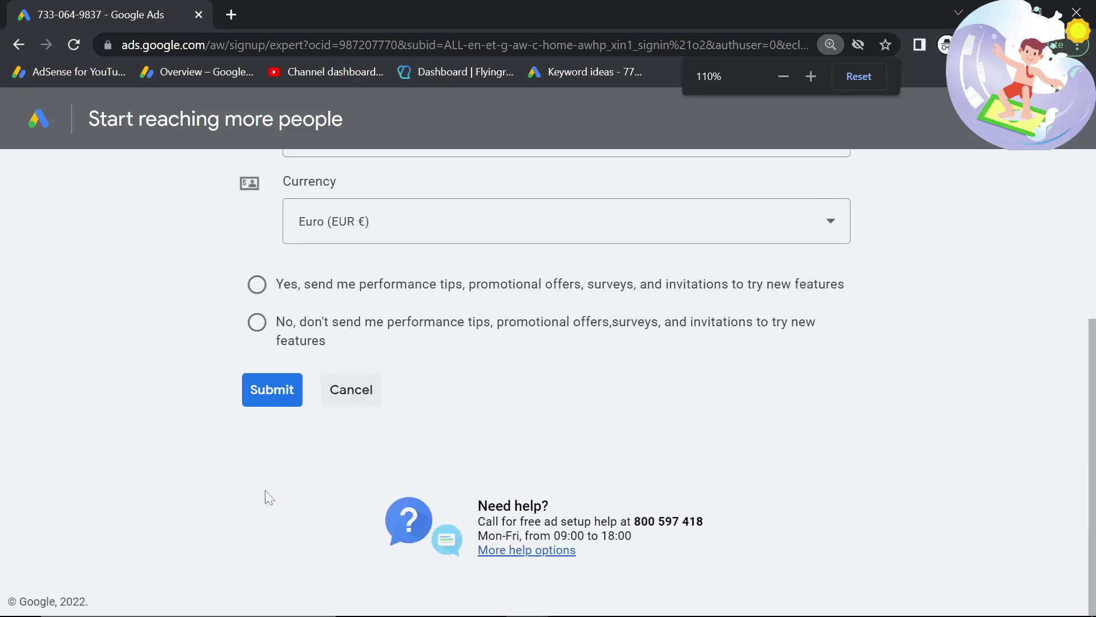
pyautogui.keyDown('ctrl'); pyautogui.scroll(-1, 360, 441); pyautogui.keyUp('ctrl')
pyautogui.scroll(3, 360, 440)
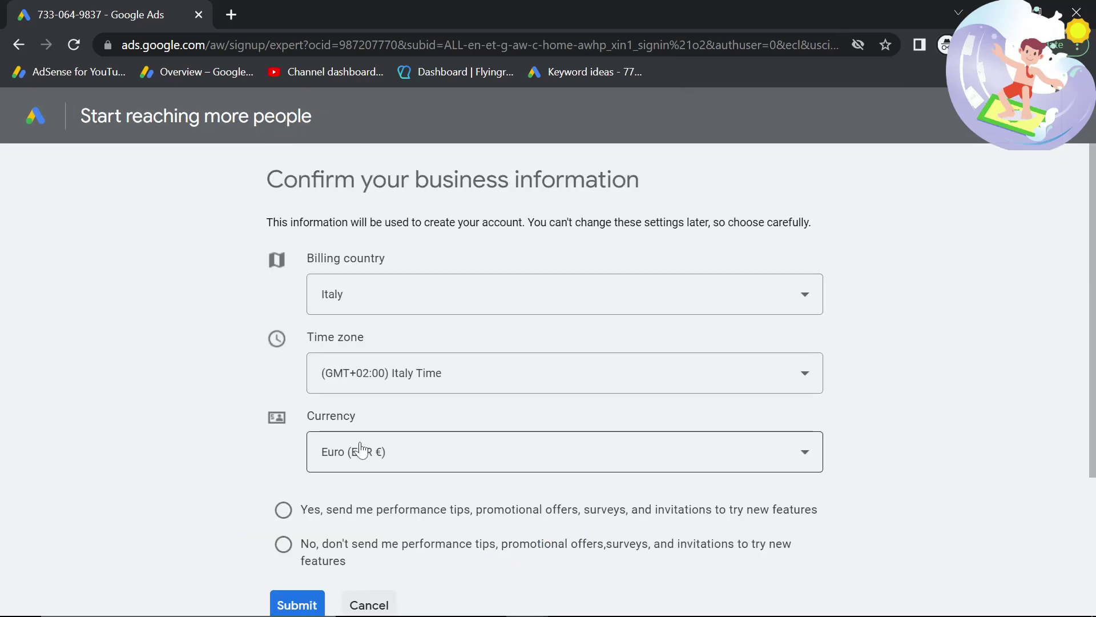
pyautogui.scroll(-2, 385, 398)
pyautogui.scroll(2, 385, 397)
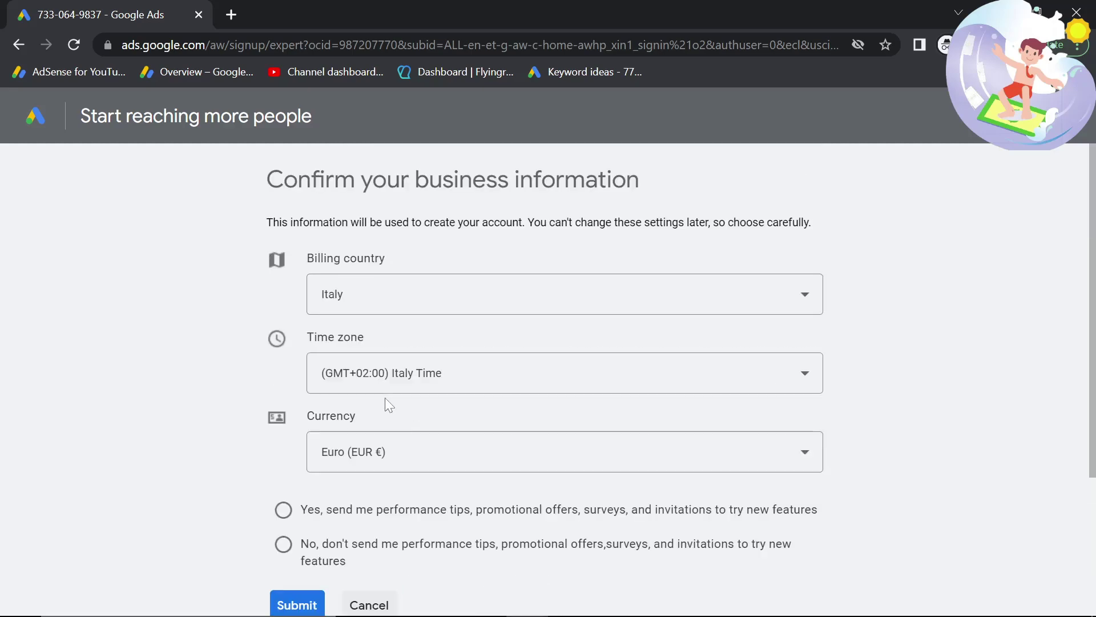
pyautogui.scroll(-2, 340, 400)
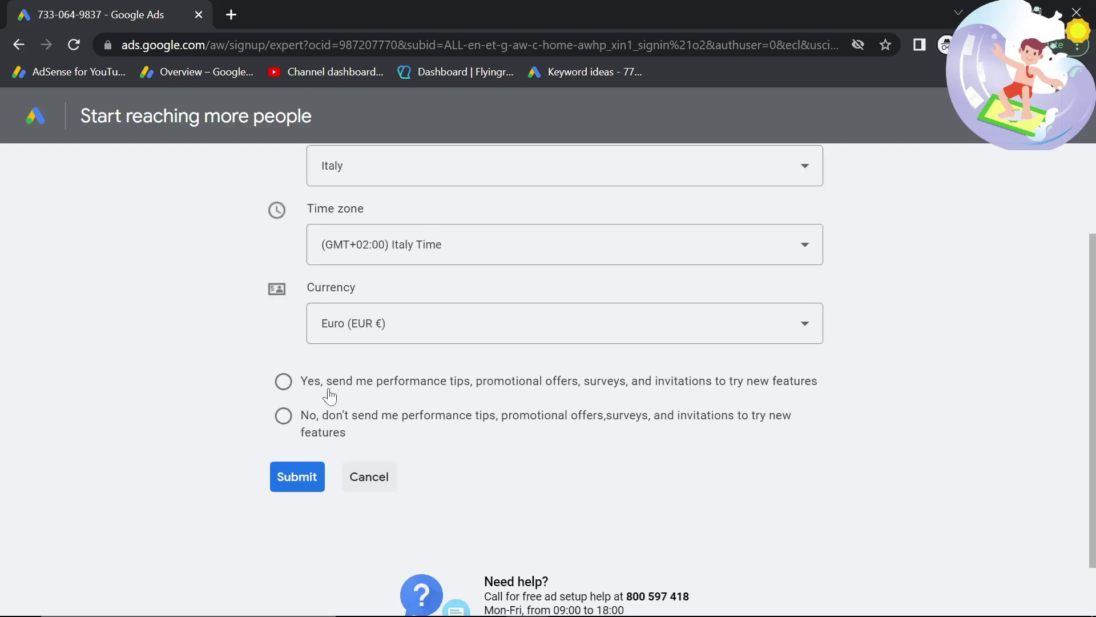
pyautogui.click(324, 382)
pyautogui.click(296, 480)
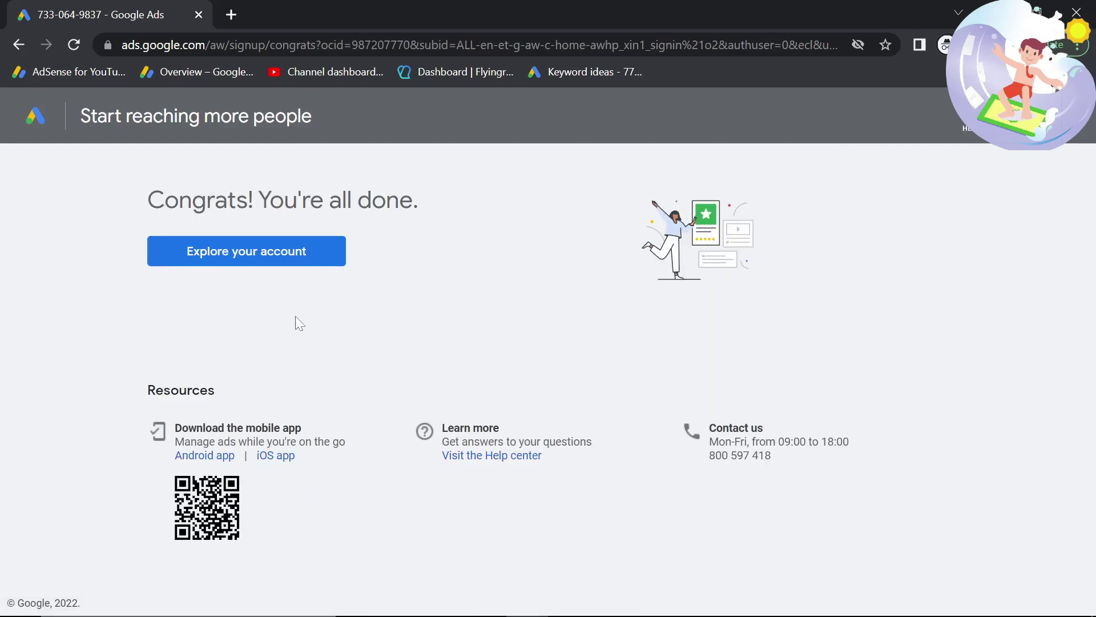
pyautogui.click(286, 256)
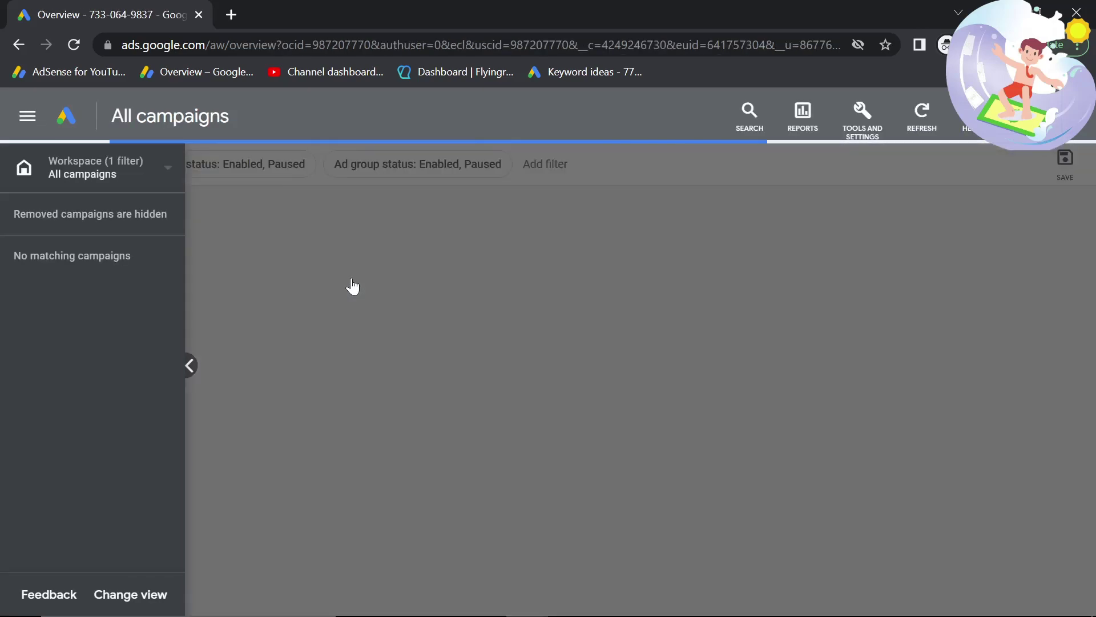
# Search Google for "adwords keyword planner" in a new browser tab.
pyautogui.click(231, 15)
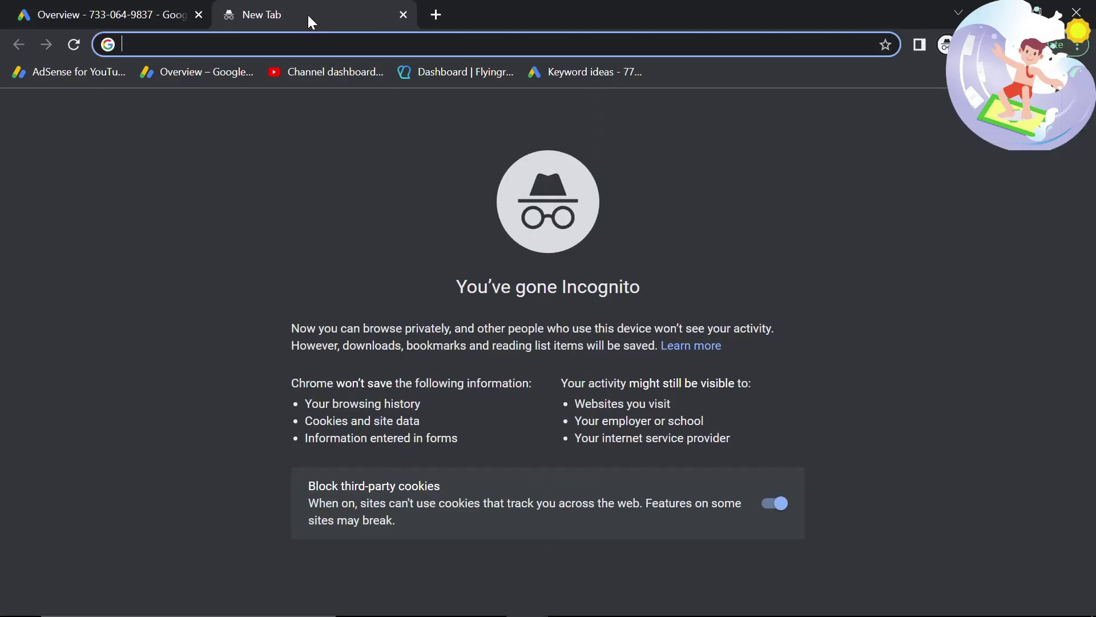
pyautogui.write('adwords ')
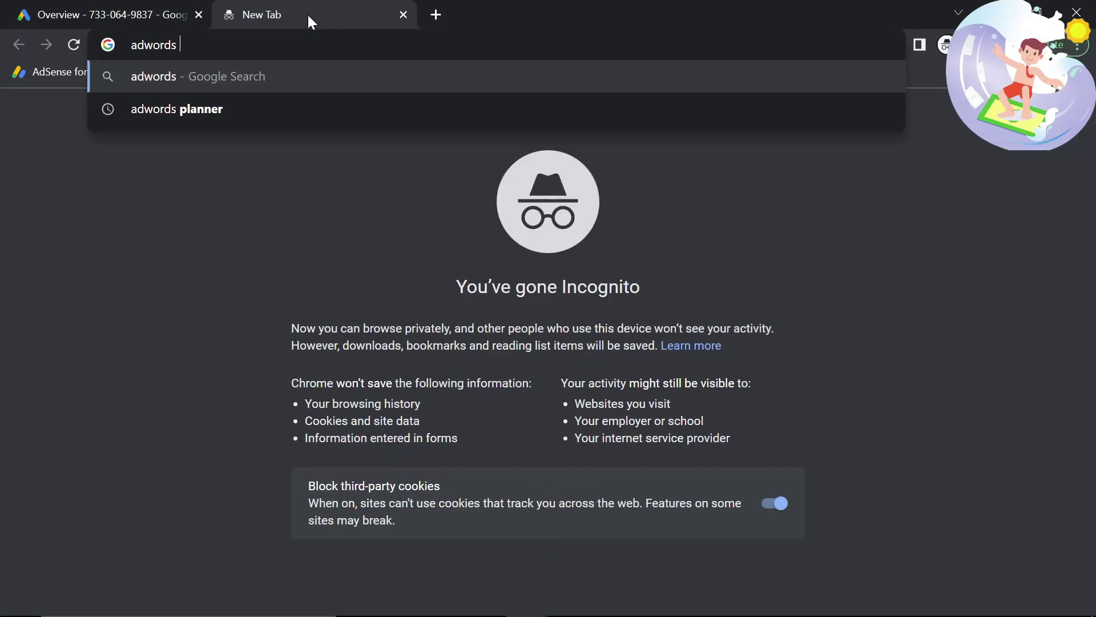
pyautogui.write('keyword p;a')
pyautogui.press('BackSpace')
pyautogui.press('BackSpace')
pyautogui.write('lanner')
pyautogui.press('Return')
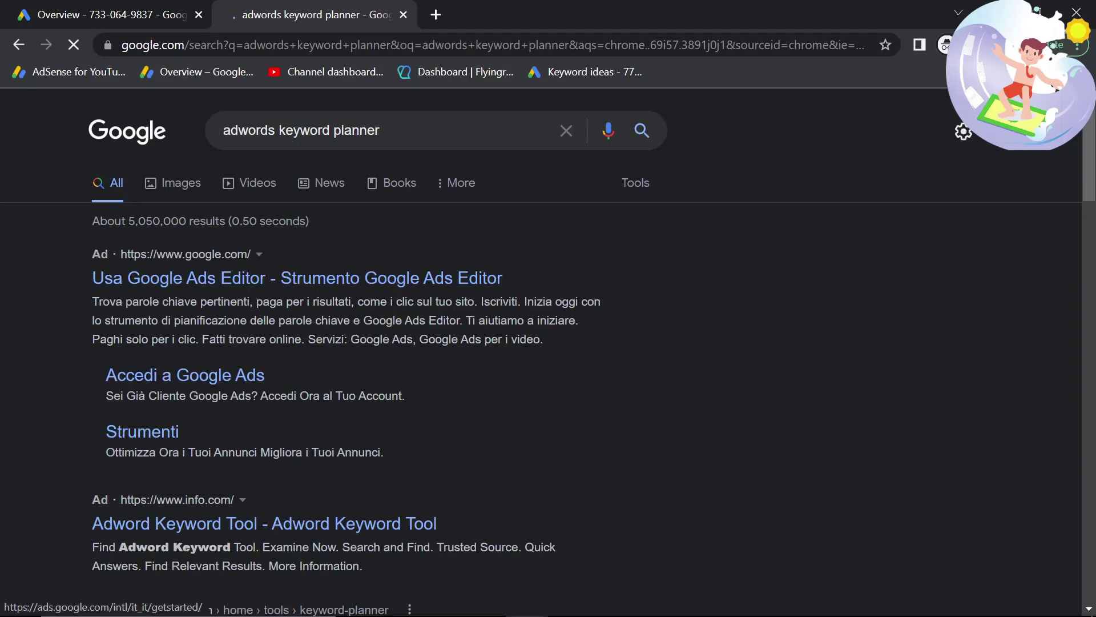
# Examine the sponsored results listed above the first organic result for adwords keyword planner.
pyautogui.scroll(-3, 270, 333)
pyautogui.scroll(-3, 272, 336)
pyautogui.scroll(6, 130, 276)
pyautogui.moveTo(91, 251); pyautogui.dragTo(481, 563)
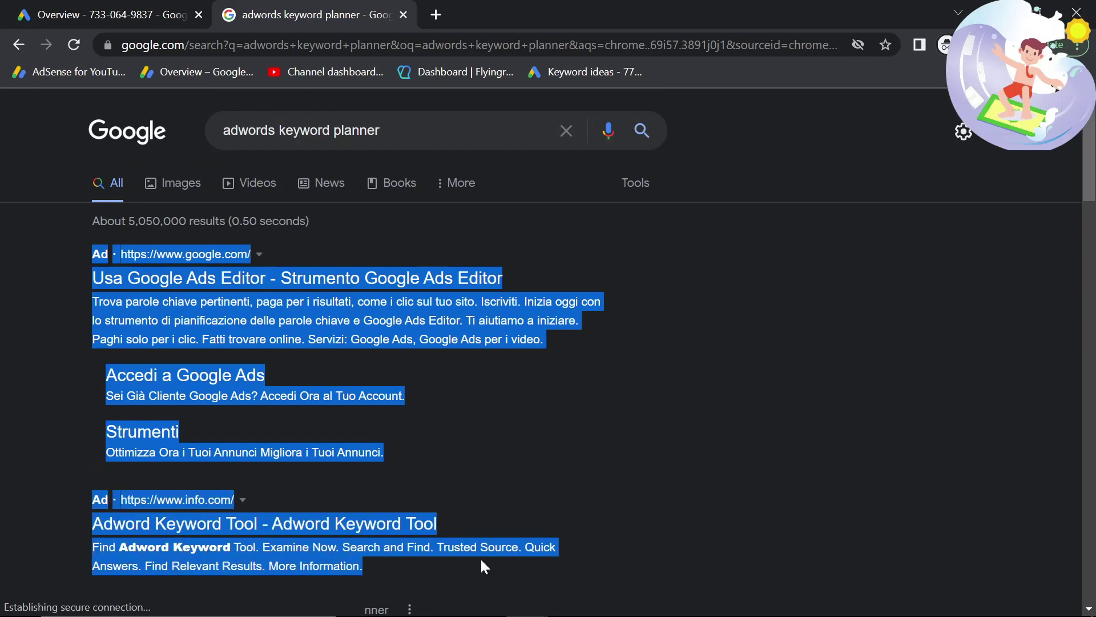
pyautogui.hotkey('ctrl', '+')
pyautogui.hotkey('ctrl', '+')
pyautogui.click(4, 326)
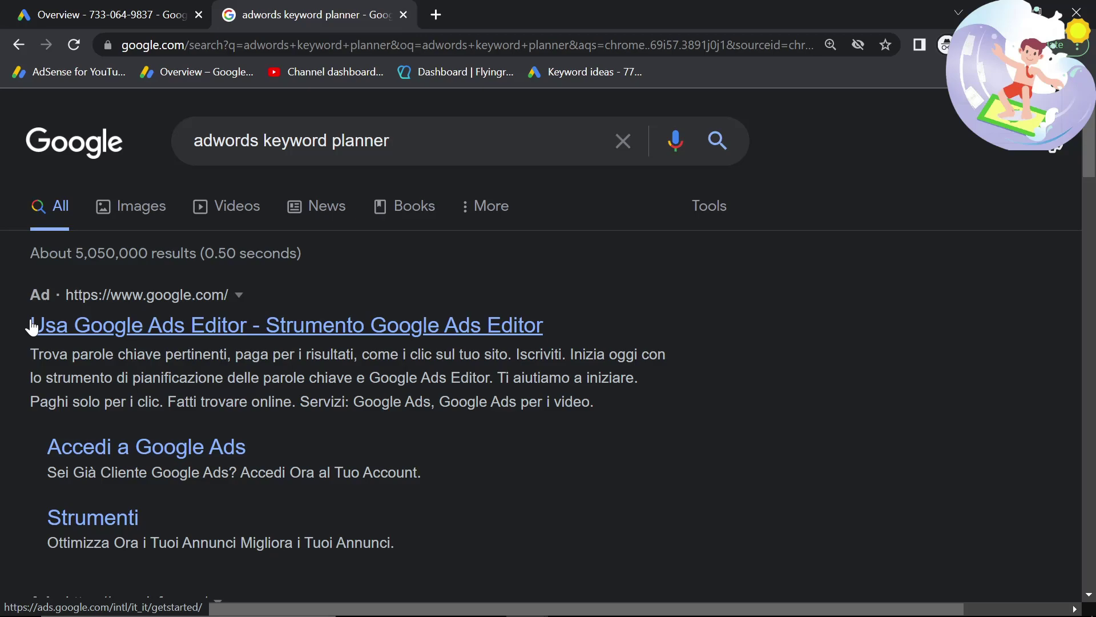
pyautogui.moveTo(31, 294); pyautogui.dragTo(599, 411)
pyautogui.scroll(-3, 419, 398)
pyautogui.scroll(-2, 419, 398)
pyautogui.scroll(5, 628, 343)
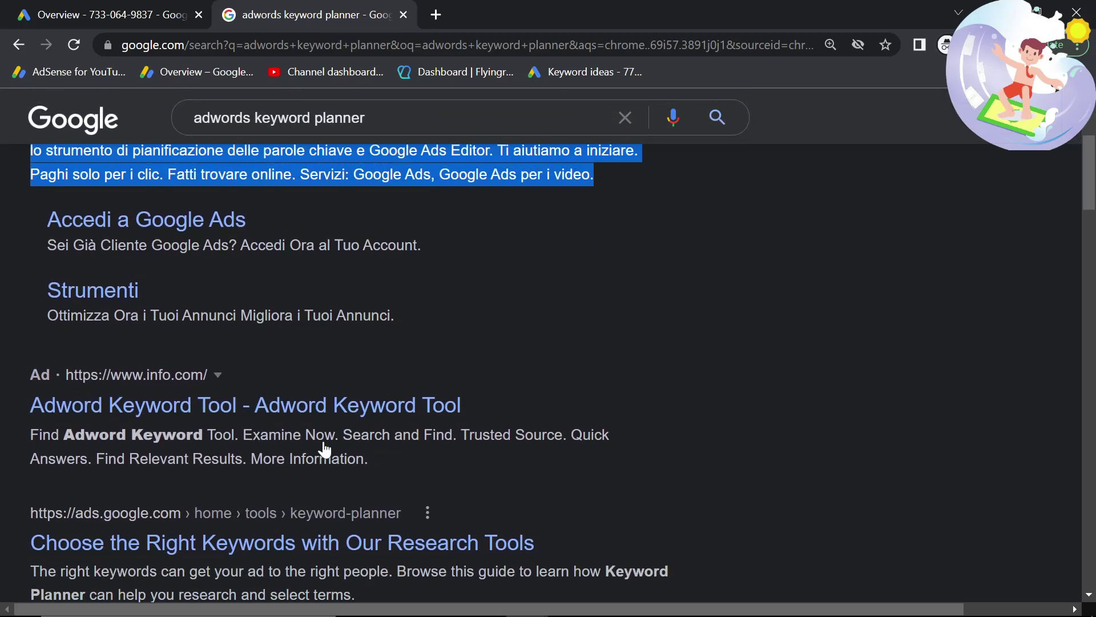
# Open the organic ads.google.com Keyword Planner result, "Choose the Right Keywords with Our Research Tools".
pyautogui.hotkey('ctrl', '-')
pyautogui.hotkey('ctrl', '-')
pyautogui.hotkey('ctrl', '-')
pyautogui.hotkey('ctrl', '+')
pyautogui.hotkey('ctrl', '+')
pyautogui.hotkey('ctrl', '+')
pyautogui.hotkey('ctrl', '+')
pyautogui.scroll(-6, 491, 335)
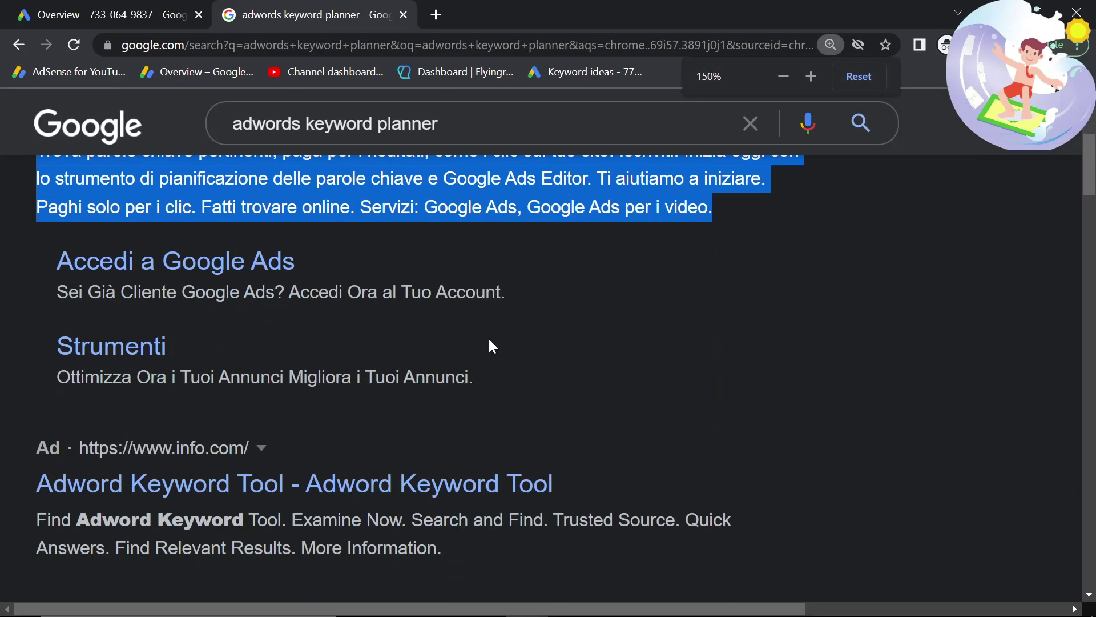
pyautogui.click(199, 465)
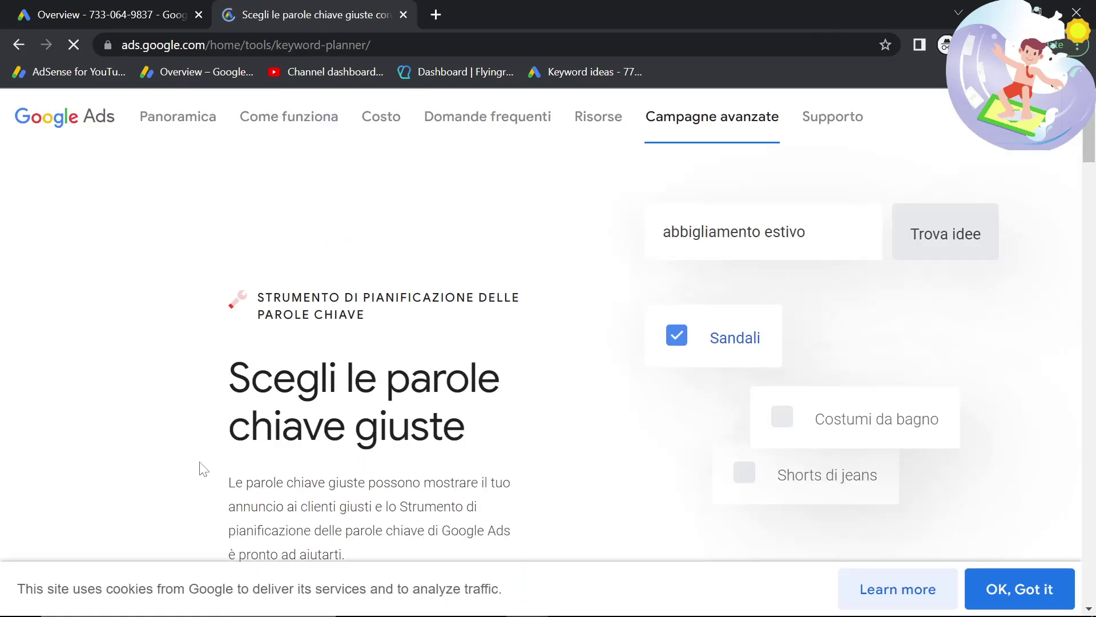
# Dismiss the Updates to Keyword Planner notice and start discovering new keywords.
pyautogui.hotkey('ctrl', '-')
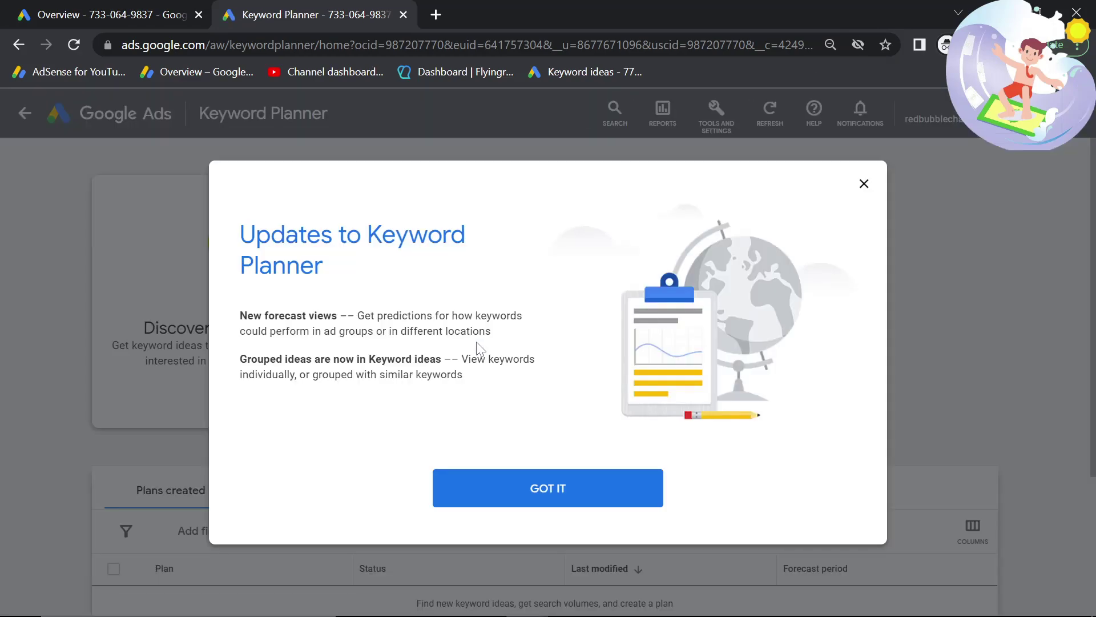
pyautogui.click(534, 501)
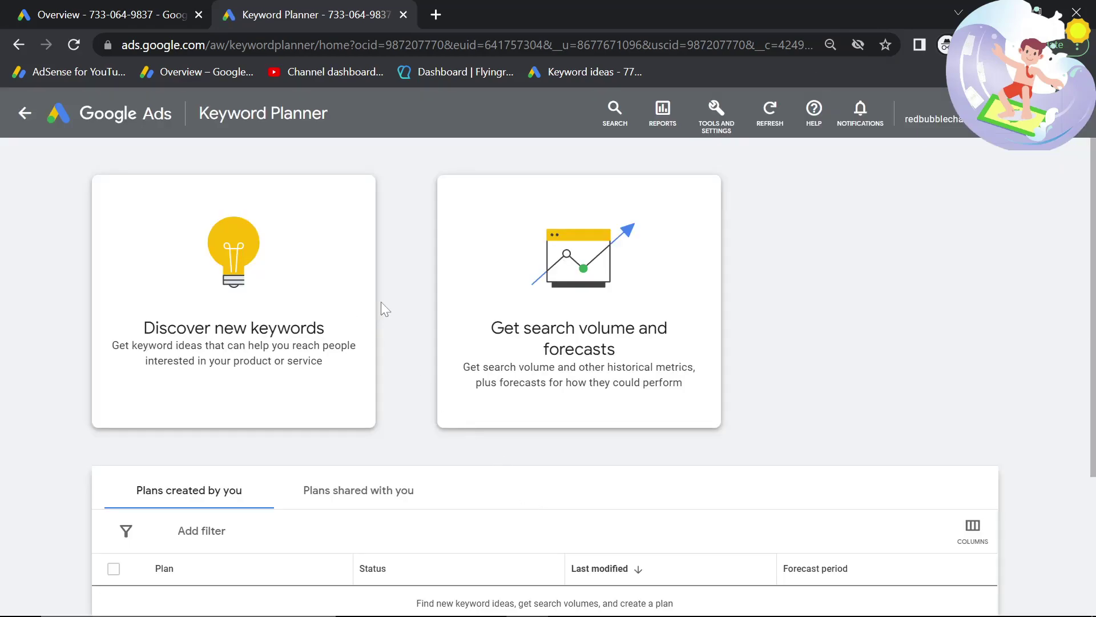
pyautogui.click(307, 308)
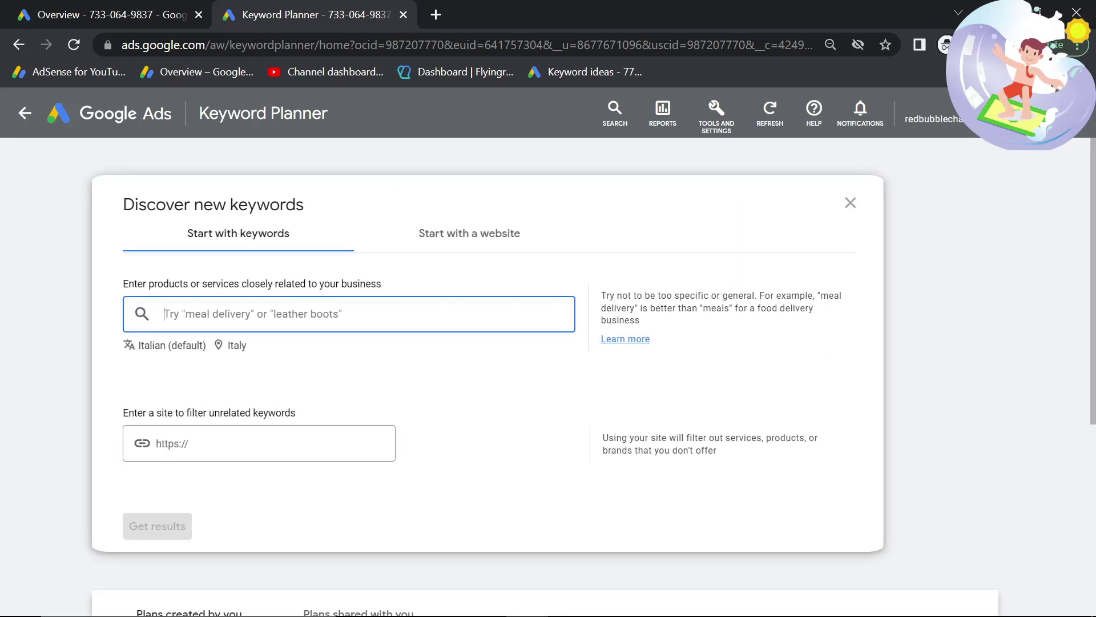
# Set the keyword search language to English.
pyautogui.click(181, 346)
pyautogui.write('englis')
pyautogui.click(183, 397)
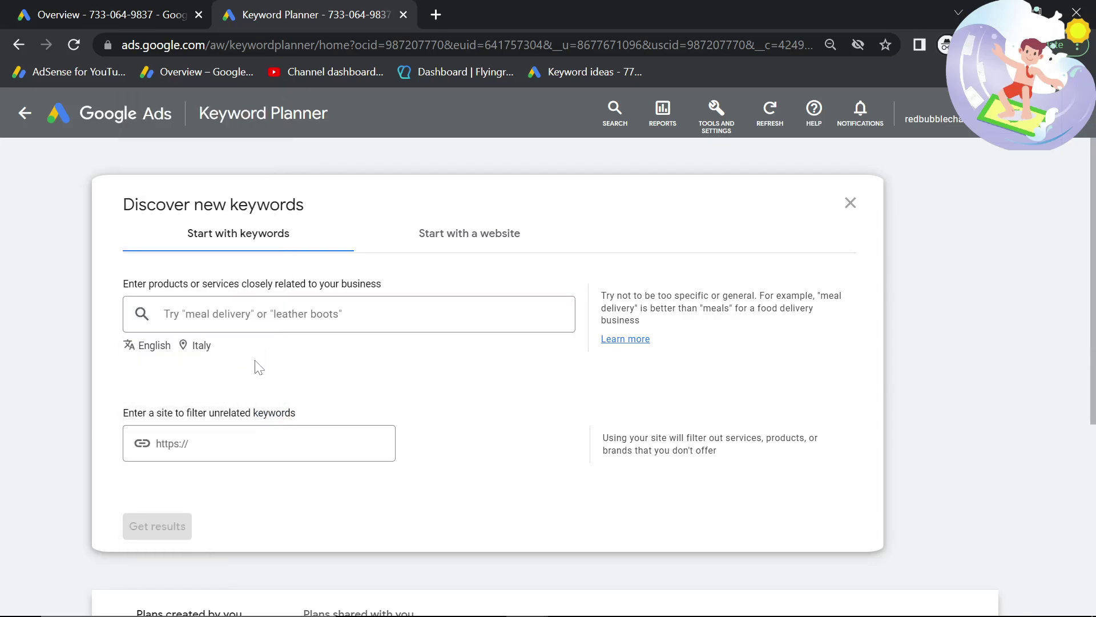
# Add the countries United States and United Kingdom to the targeted locations alongside Italy.
pyautogui.click(206, 350)
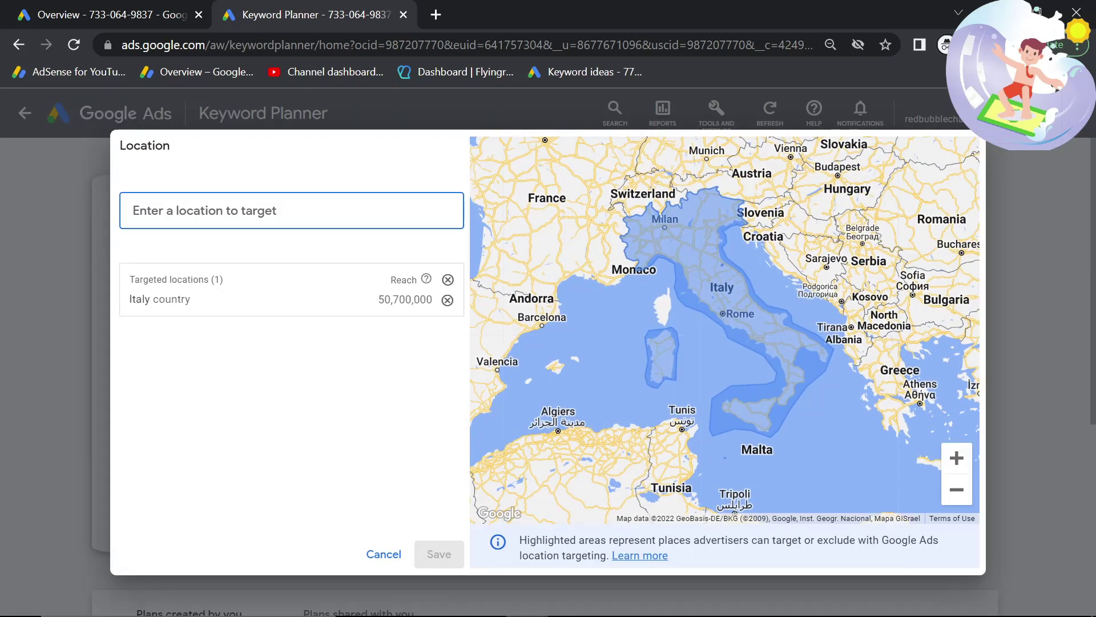
pyautogui.write('us')
pyautogui.click(182, 263)
pyautogui.click(150, 210)
pyautogui.write('uk')
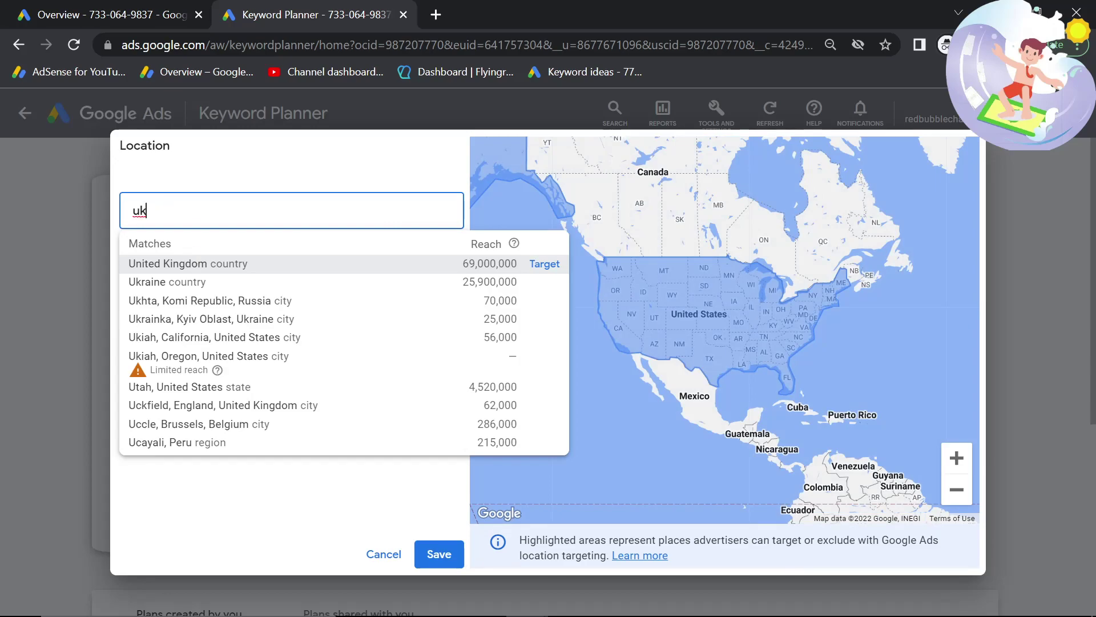
pyautogui.click(192, 255)
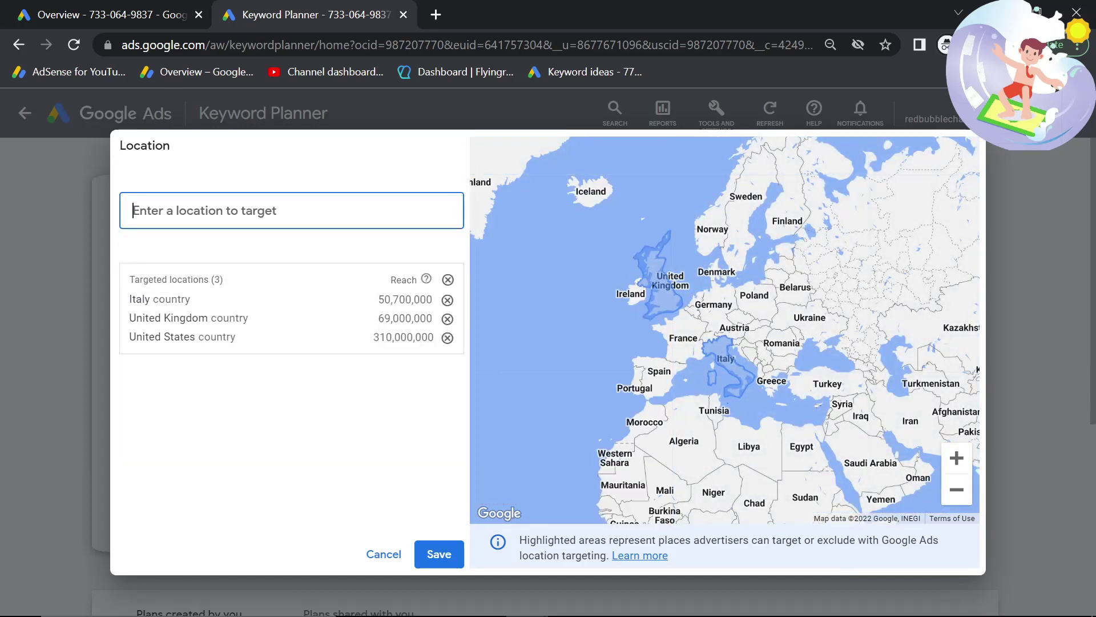
# Add the countries Australia, New Zealand and Canada to the targeted locations and save the location selection.
pyautogui.write('australia')
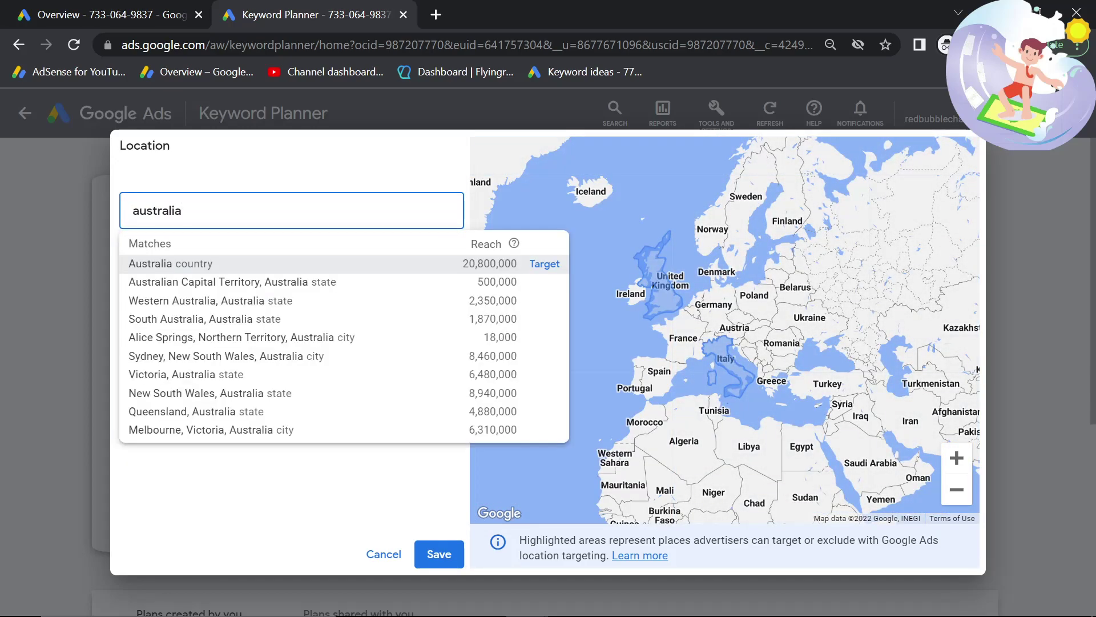
pyautogui.click(171, 263)
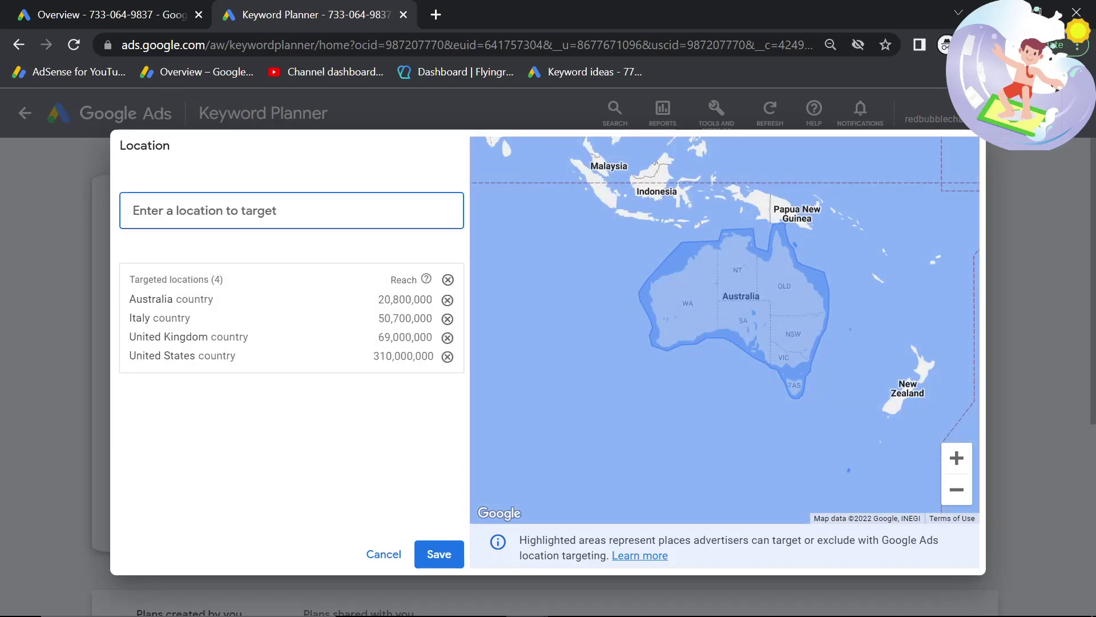
pyautogui.write('new zea')
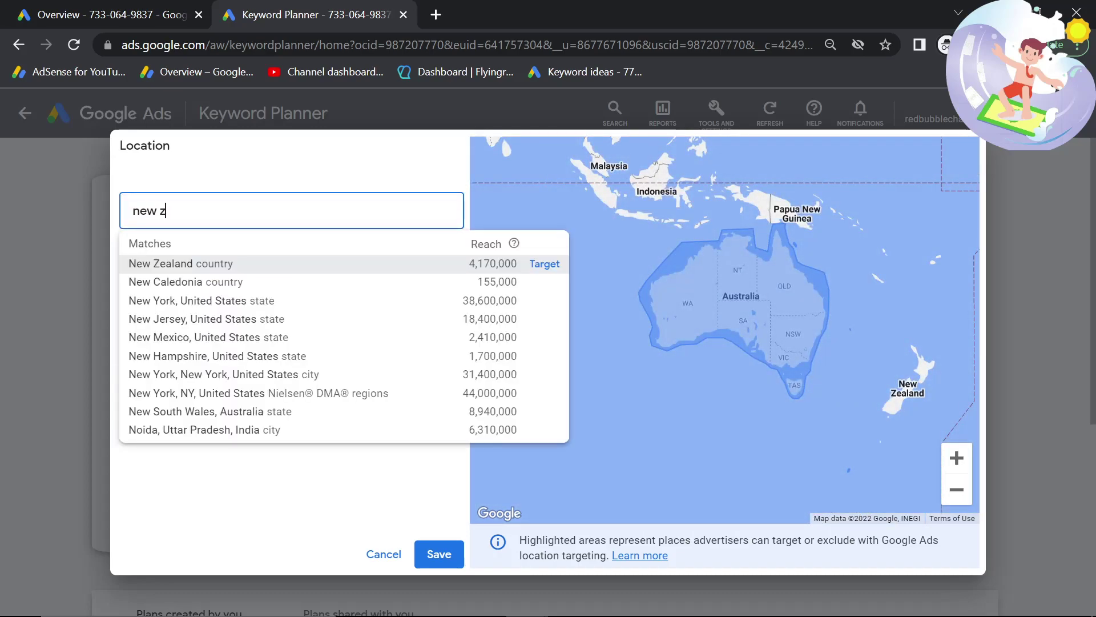
pyautogui.click(197, 267)
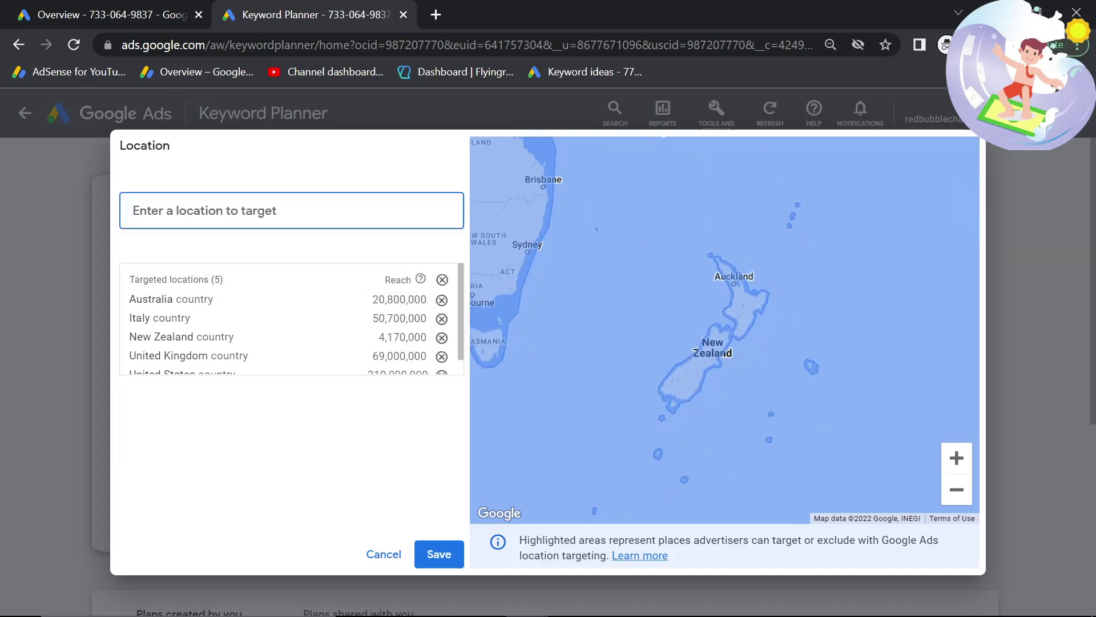
pyautogui.write('canada')
pyautogui.click(265, 262)
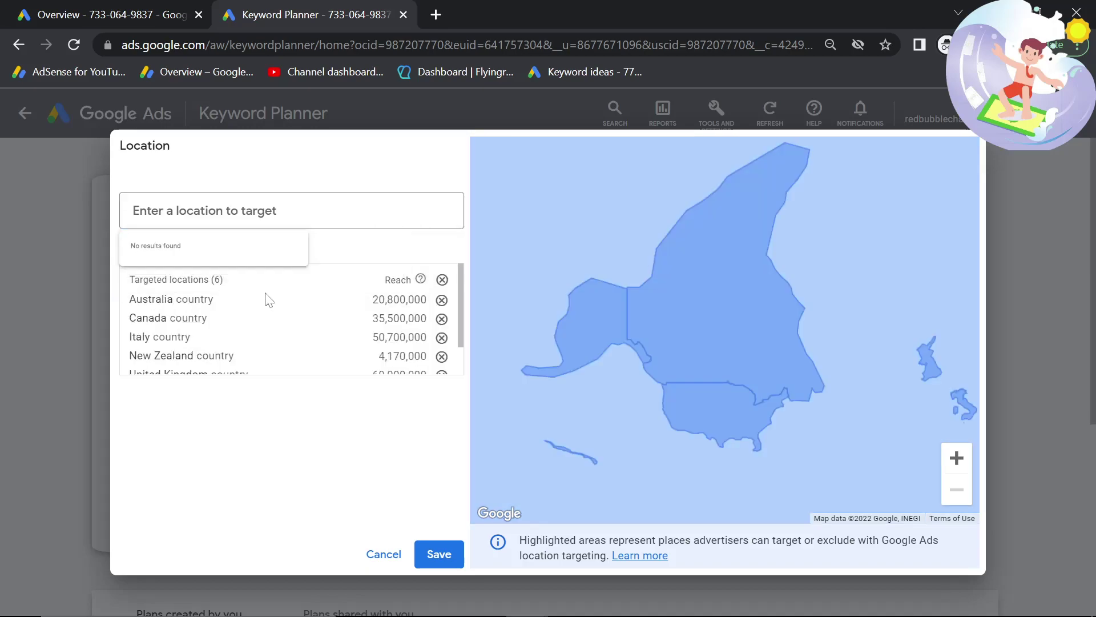
pyautogui.click(450, 555)
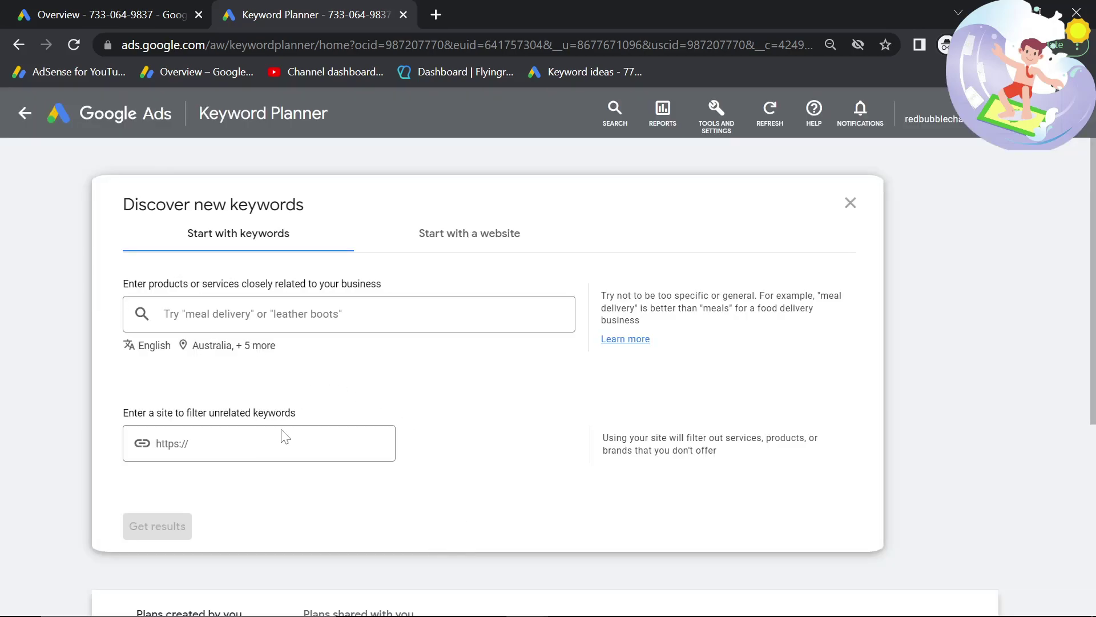
# Enter "funny shirts" and "funny stickers" as the first two seed keywords.
pyautogui.click(246, 317)
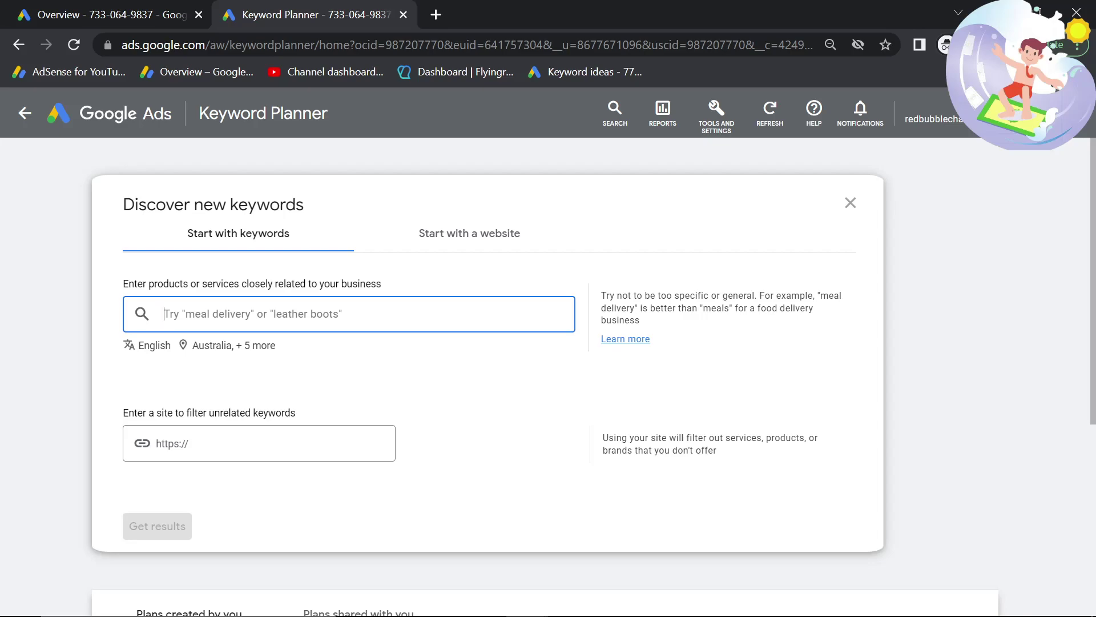
pyautogui.write('funny shir')
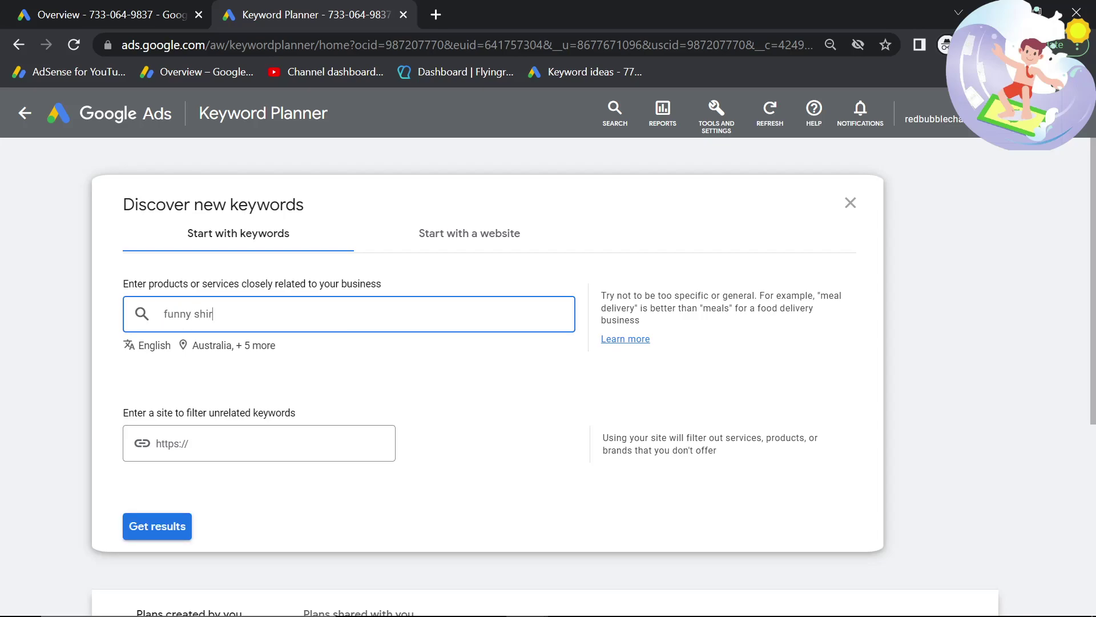
pyautogui.write('ts')
pyautogui.press('Return')
pyautogui.write('fun')
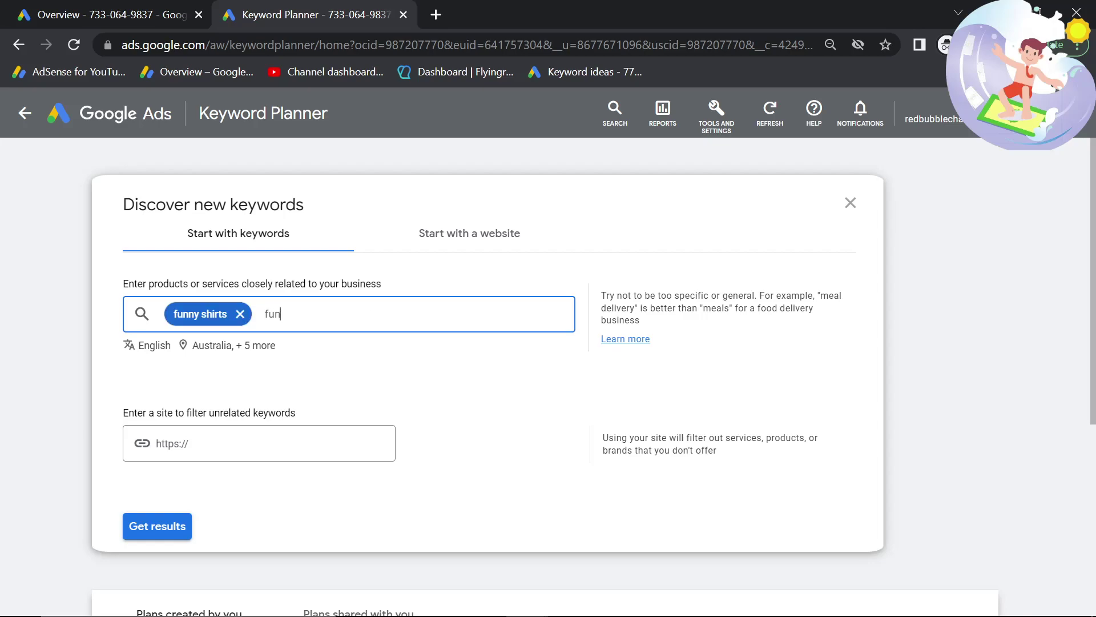
pyautogui.write('ny stickers')
pyautogui.press('Return')
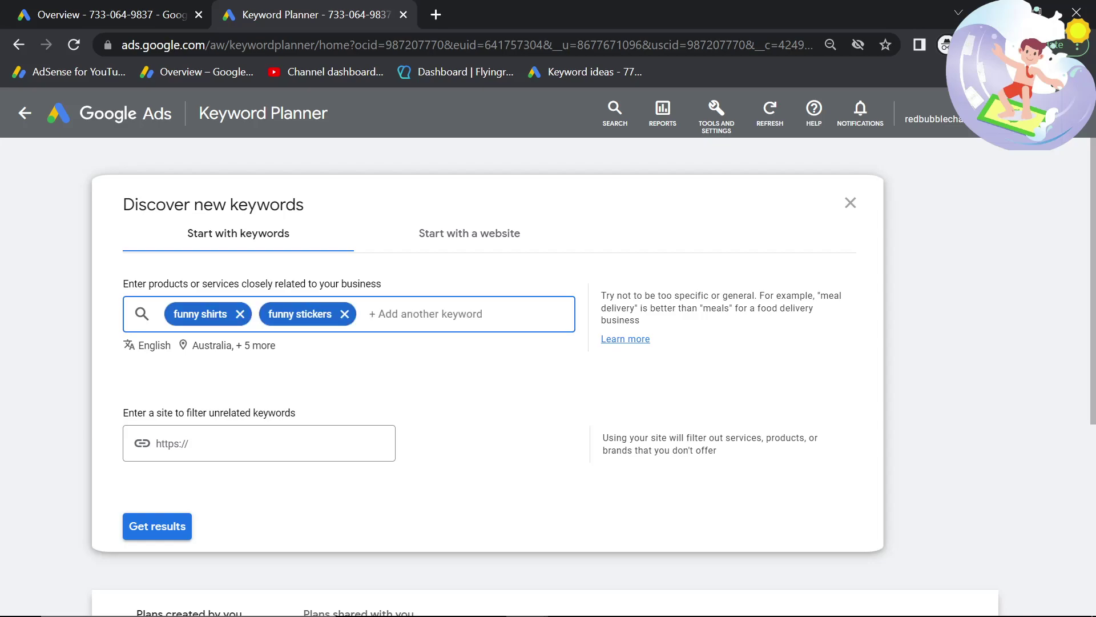
# Add "sarcastic shirts" and "graphic shirts" to the seed keywords.
pyautogui.write('sar')
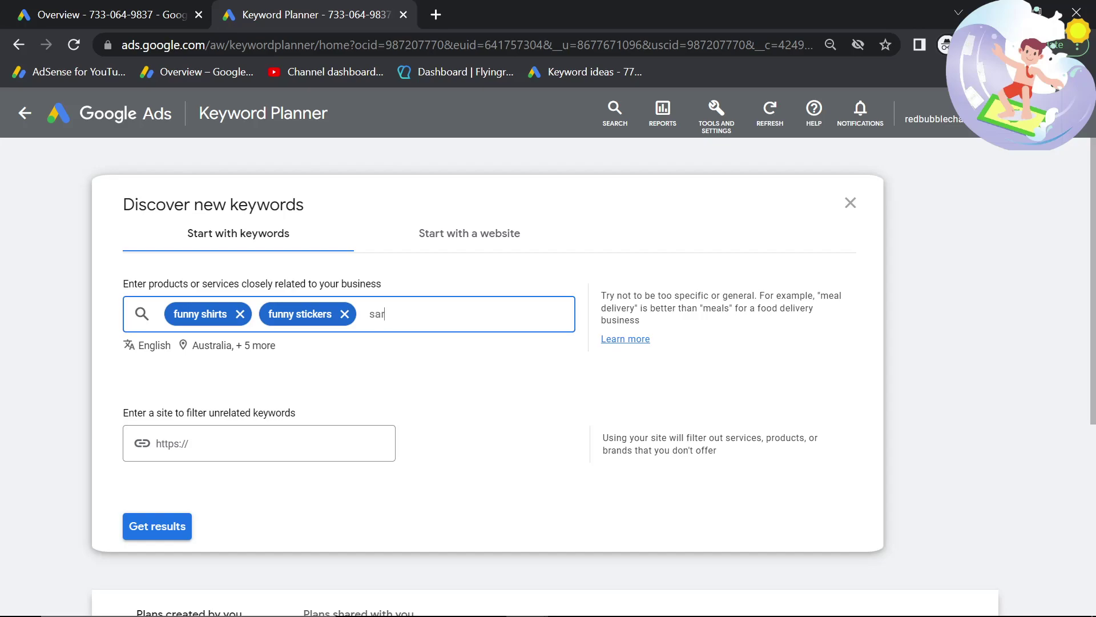
pyautogui.write('castic shirts')
pyautogui.press('Return')
pyautogui.write('gra')
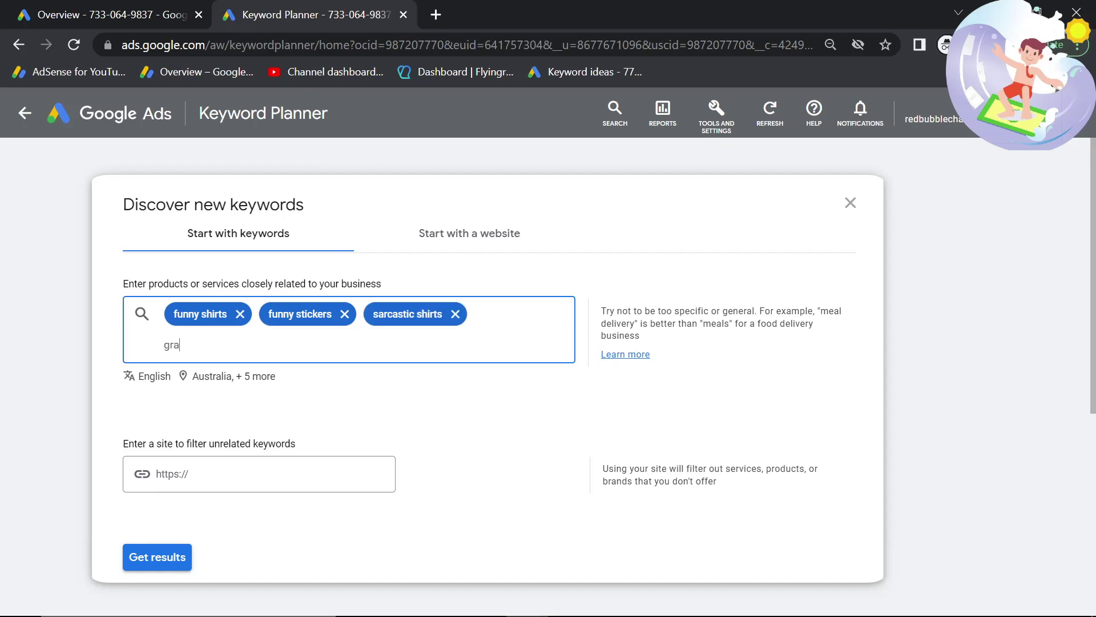
pyautogui.write('phic shirts')
pyautogui.press('Return')
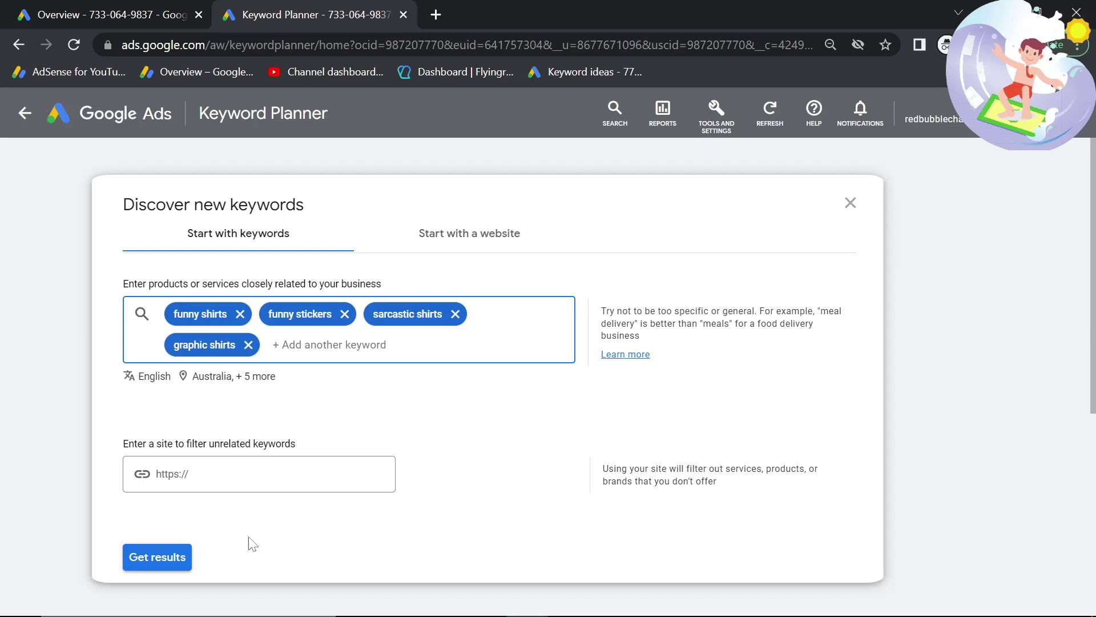
# Get the keyword ideas for the four seed keywords without entering a filter site.
pyautogui.scroll(-4, 254, 554)
pyautogui.scroll(4, 238, 519)
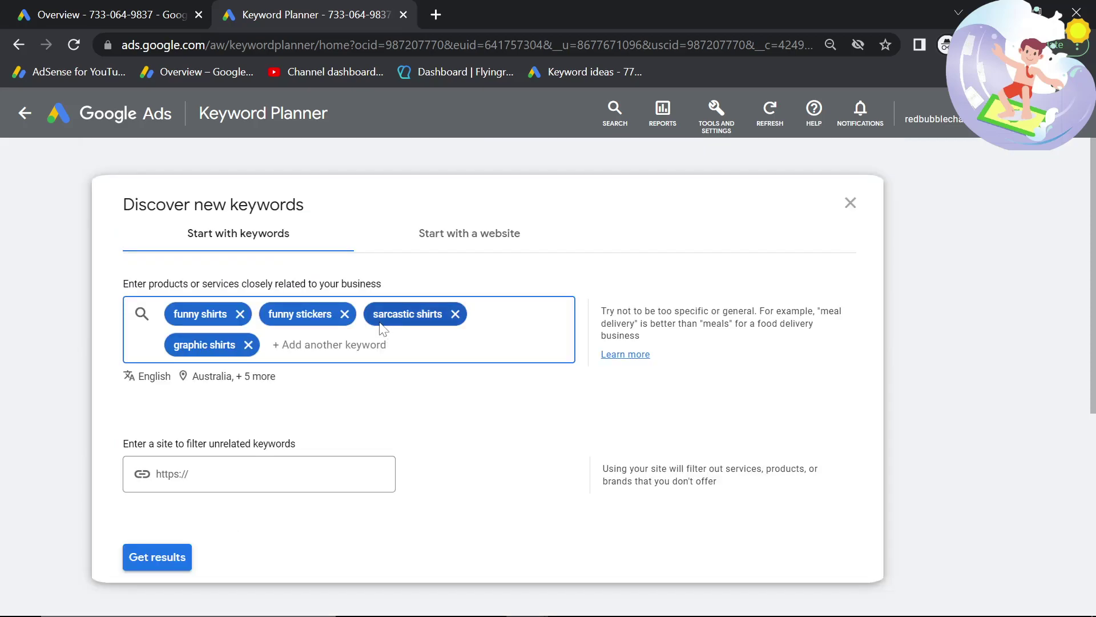
pyautogui.click(177, 557)
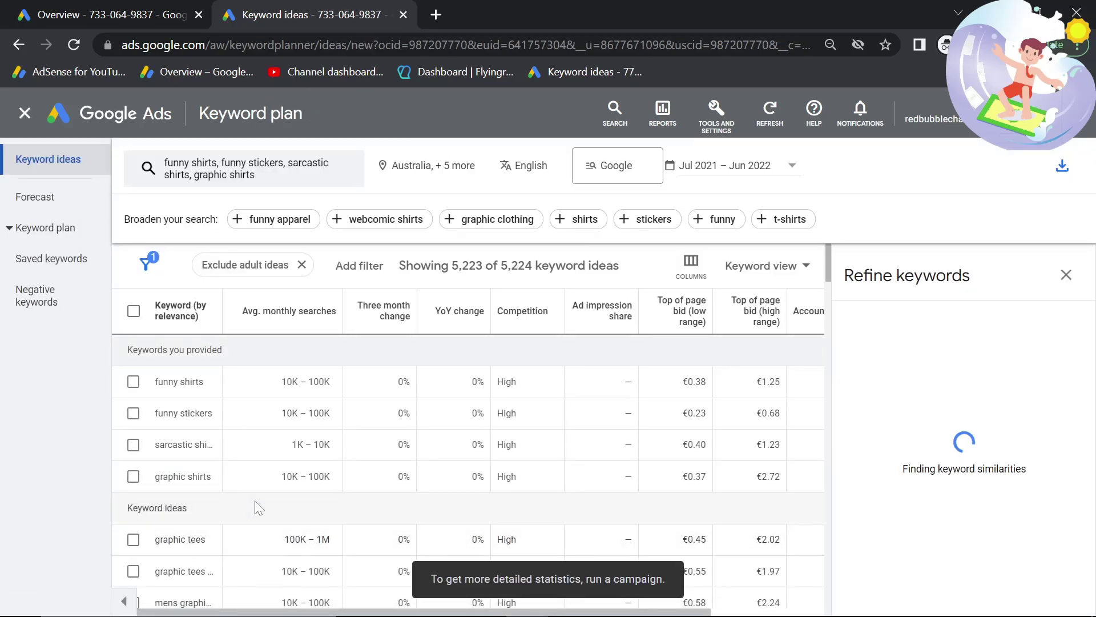
# Widen the Keyword column of the ideas table so full keywords are readable, and close the Refine keywords pane.
pyautogui.scroll(-4, 254, 500)
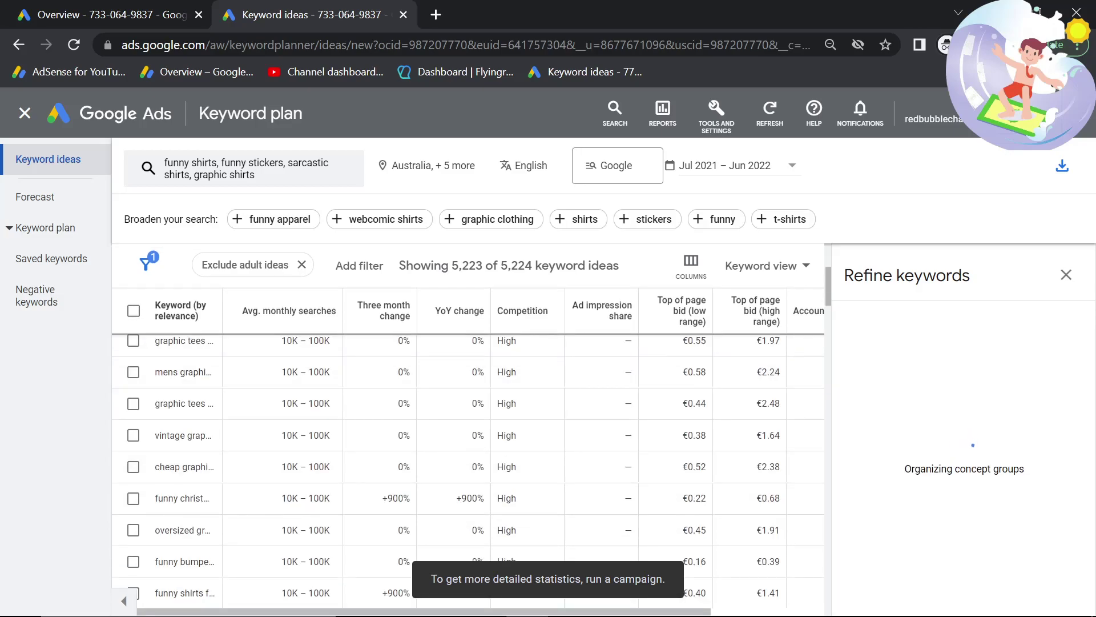
pyautogui.moveTo(222, 307); pyautogui.dragTo(439, 348)
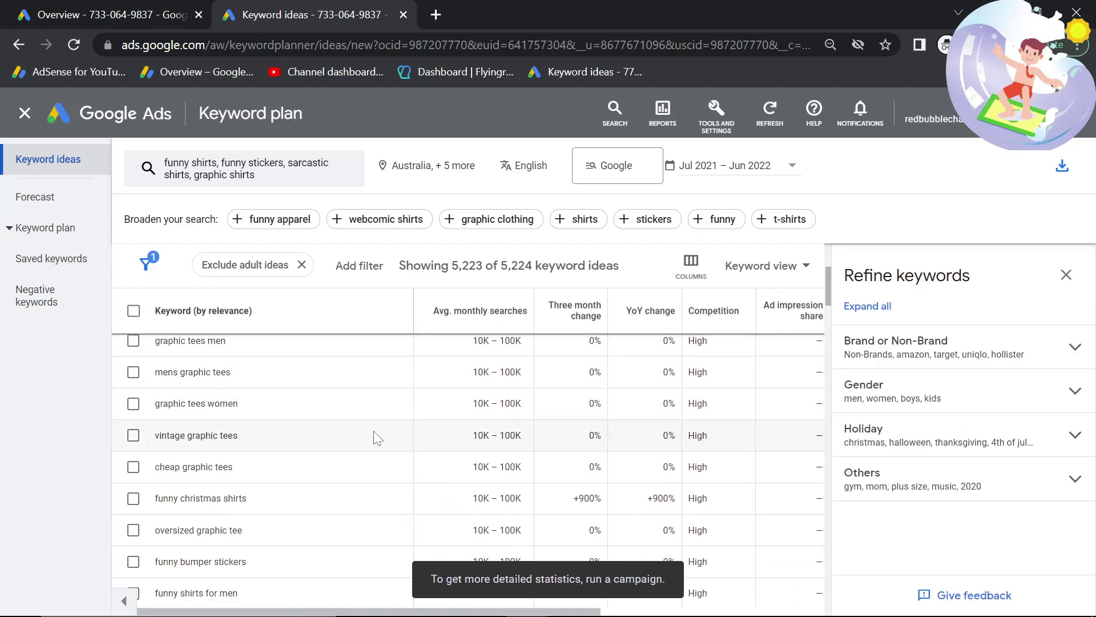
pyautogui.hotkey('ctrl', '+')
pyautogui.hotkey('ctrl', '+')
pyautogui.scroll(-3, 487, 467)
pyautogui.scroll(4, 491, 468)
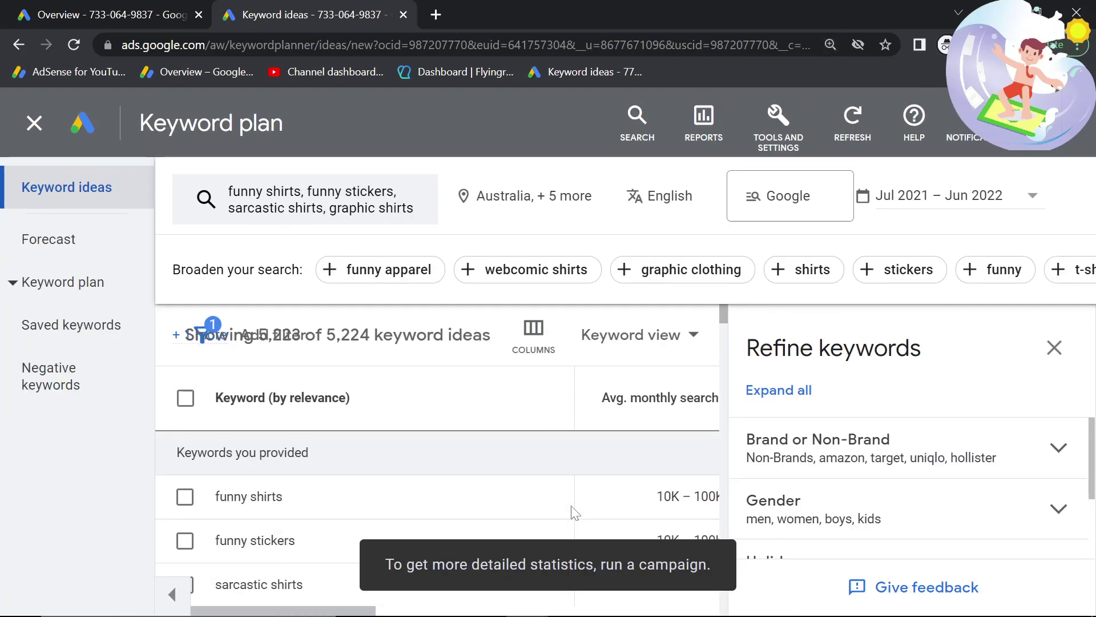
pyautogui.click(1053, 348)
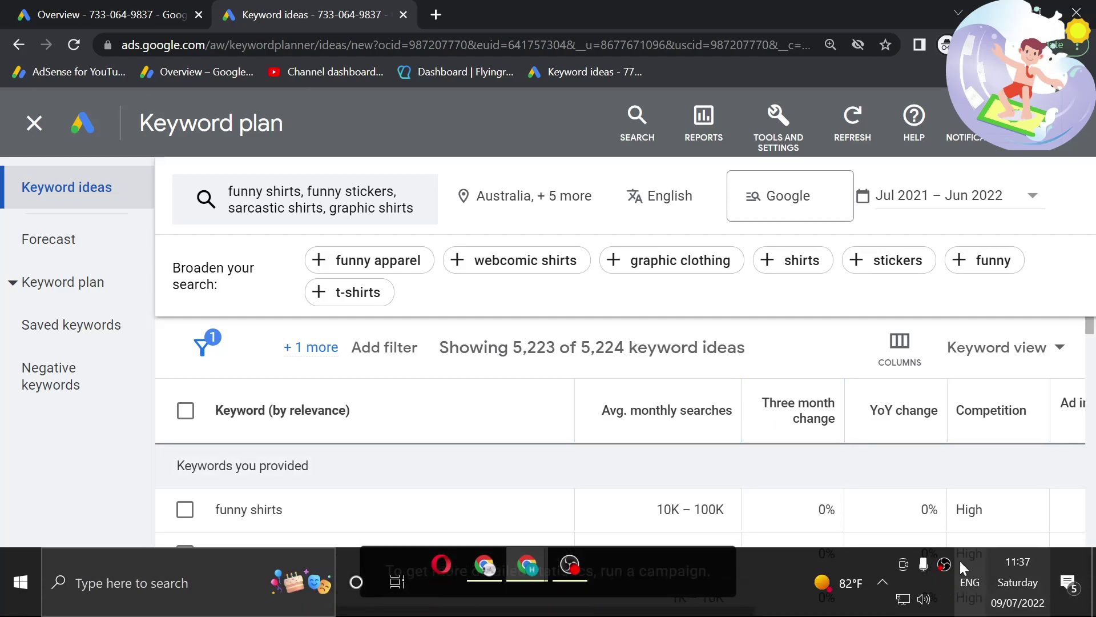
# Sort the keyword ideas by three month change in descending order and review the trending keywords.
pyautogui.click(805, 414)
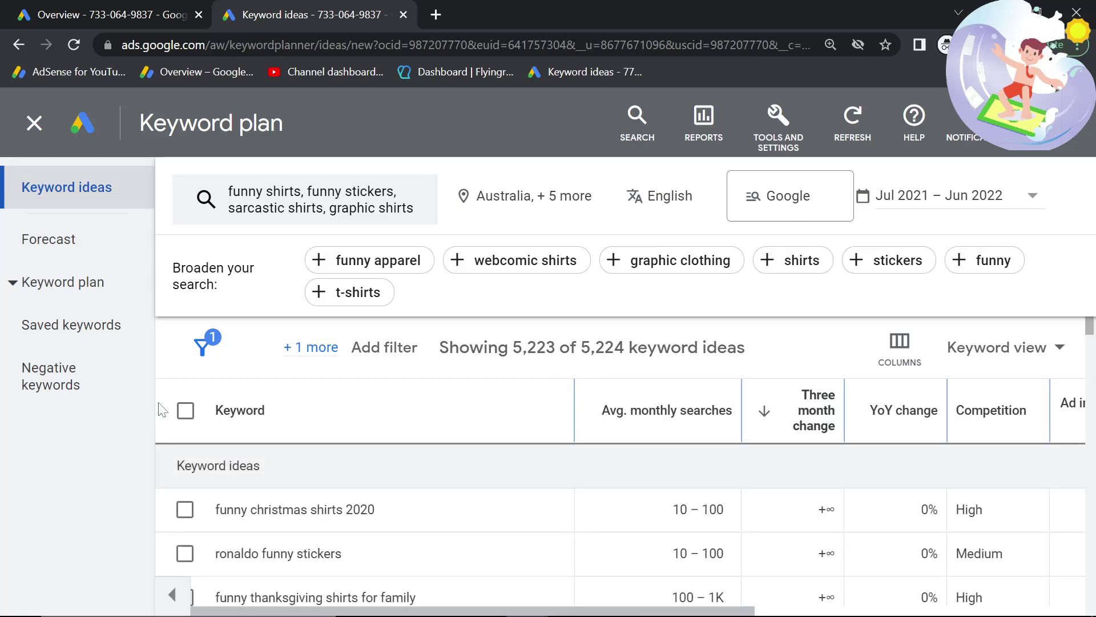
pyautogui.scroll(-1, 163, 410)
pyautogui.scroll(1, 163, 410)
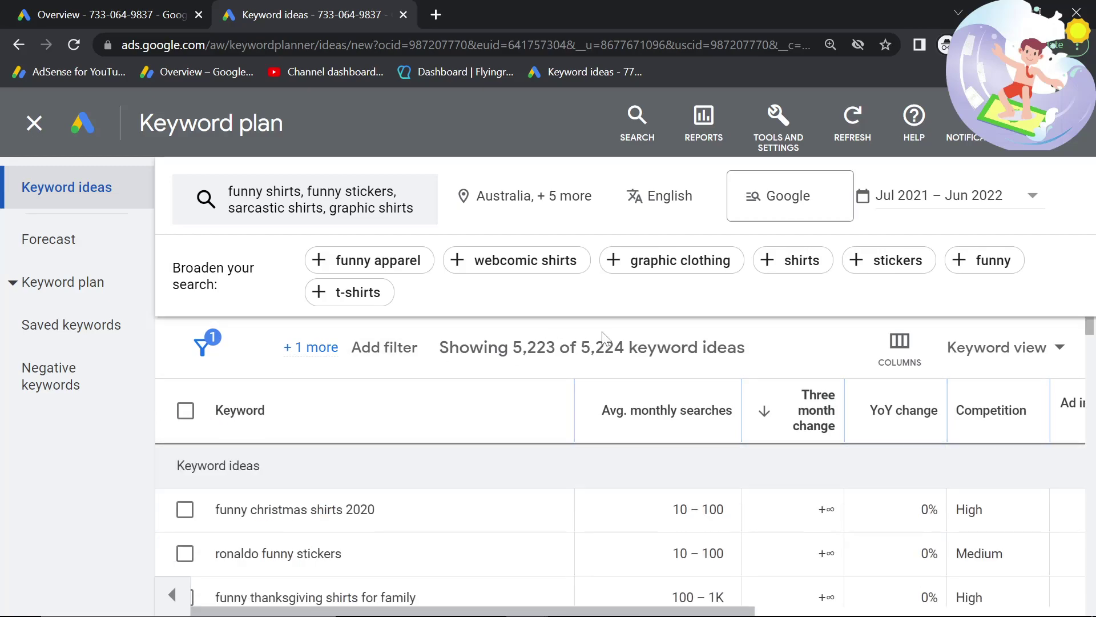
pyautogui.scroll(-1, 571, 348)
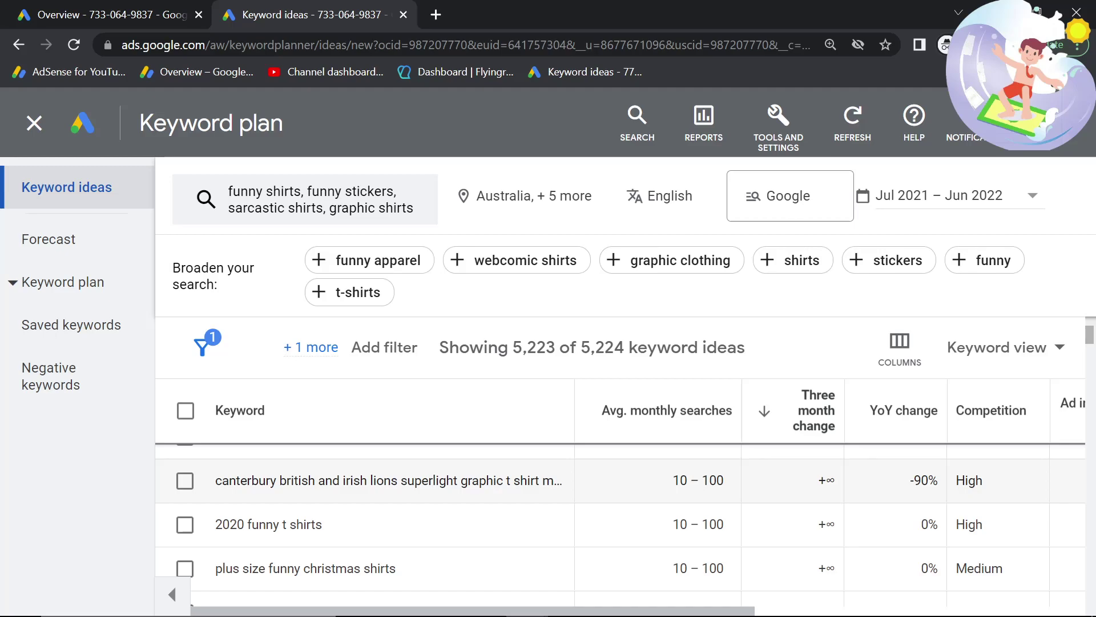
pyautogui.scroll(-3, 644, 502)
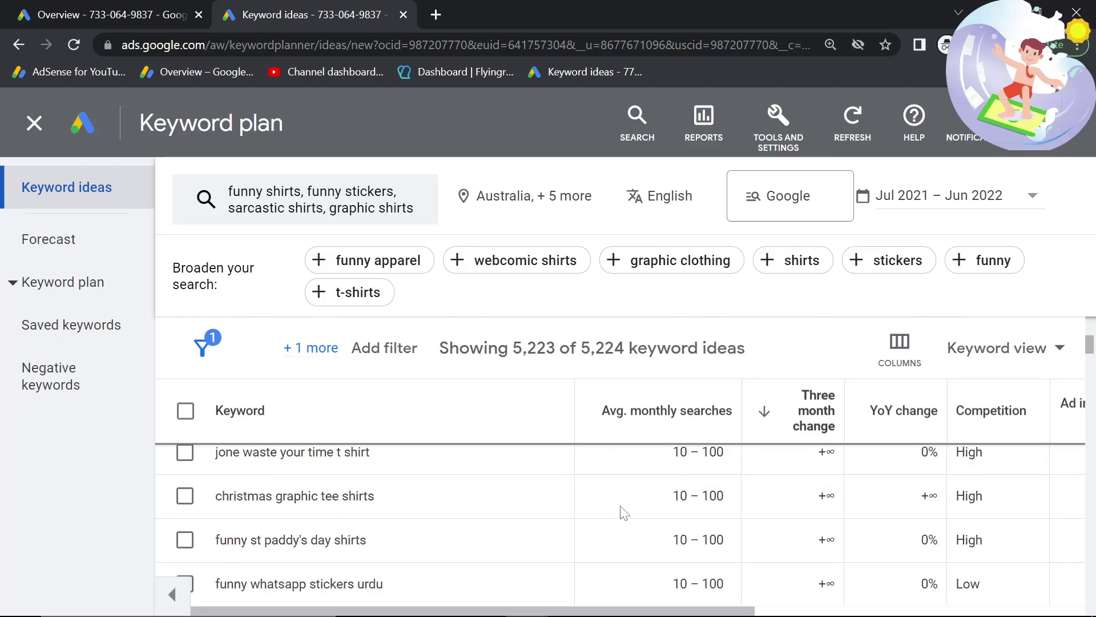
pyautogui.scroll(-5, 624, 512)
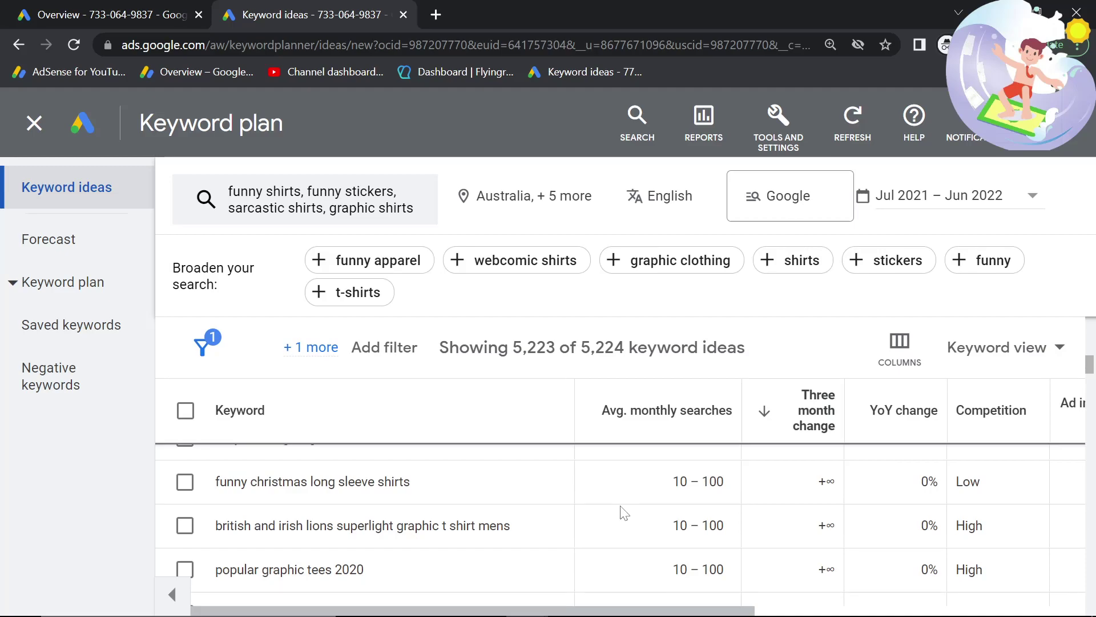
pyautogui.scroll(-3, 623, 512)
pyautogui.scroll(-3, 624, 512)
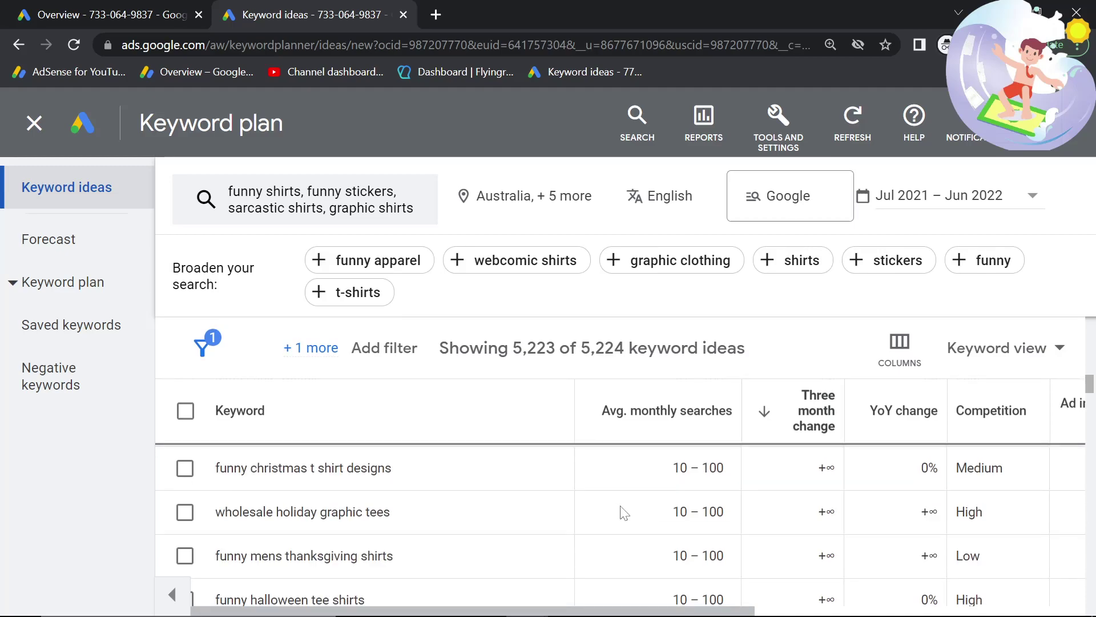
pyautogui.scroll(-3, 624, 510)
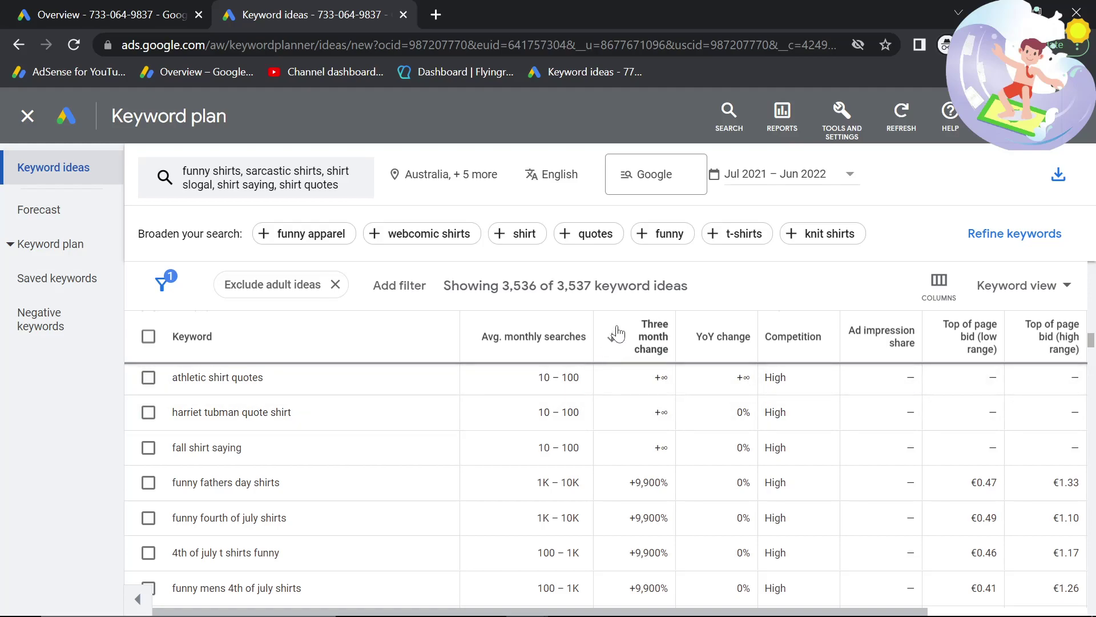
# Replace the misspelled seed keyword "shirt slogal" with "shirt slogan" in the keyword search.
pyautogui.click(285, 181)
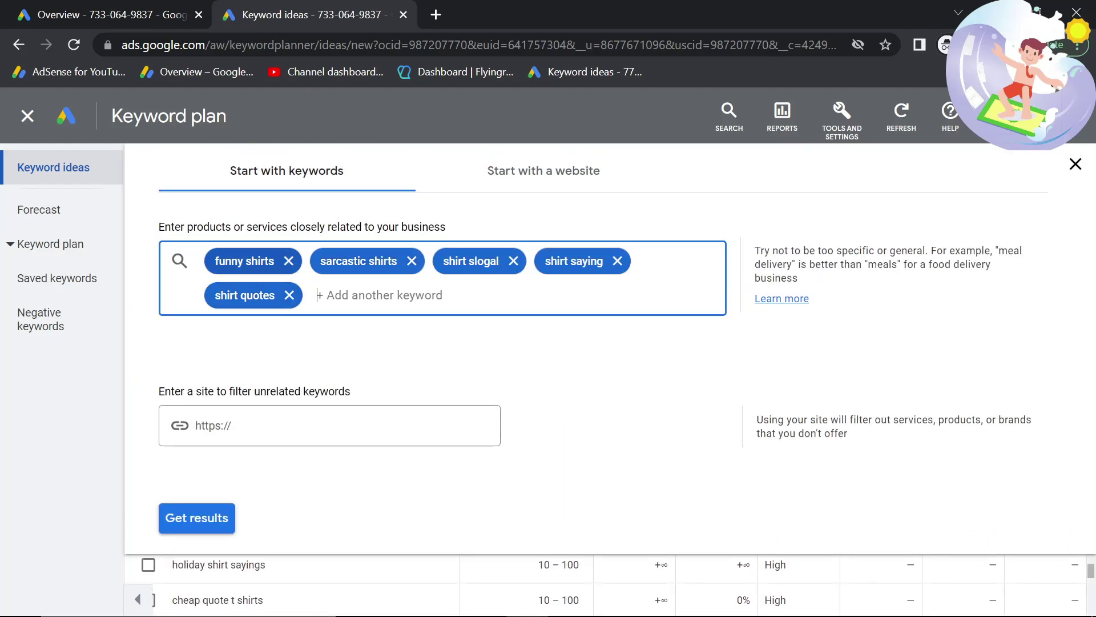
pyautogui.click(513, 262)
pyautogui.write('shirt slogan')
pyautogui.press('Return')
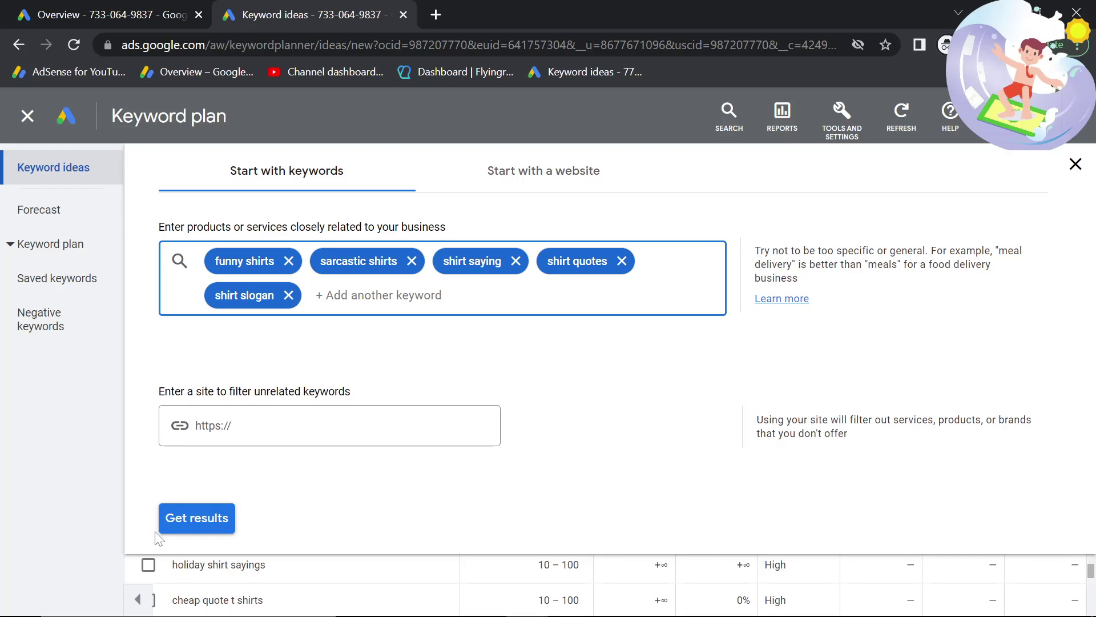
# Get the keyword ideas for the updated seed keywords and examine the entries with the highest three month change.
pyautogui.click(182, 535)
pyautogui.scroll(-3, 370, 489)
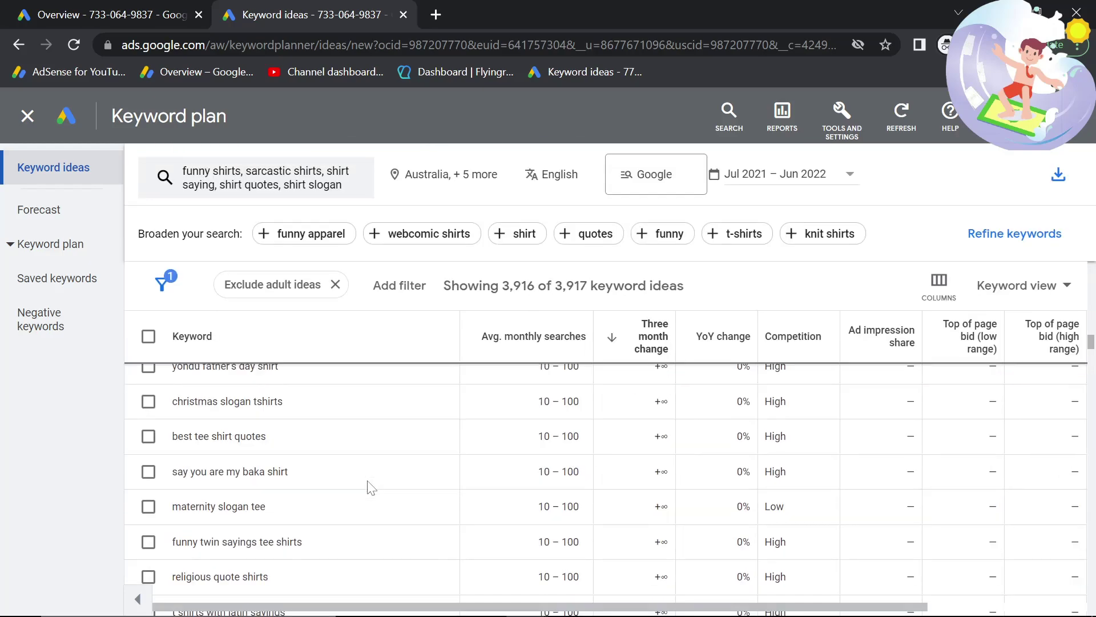
pyautogui.moveTo(318, 472); pyautogui.dragTo(187, 473)
pyautogui.scroll(5, 470, 543)
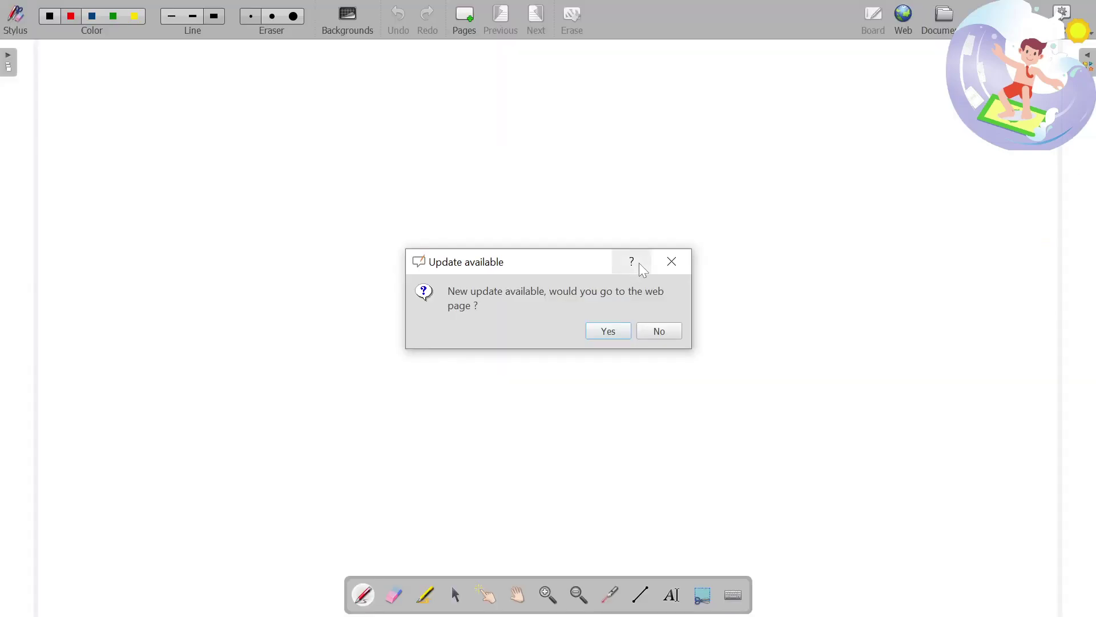
# In the whiteboard app, dismiss the update prompt and sketch a red trend line that runs flat and rises steeply, emphasising its rising part.
pyautogui.press('Escape')
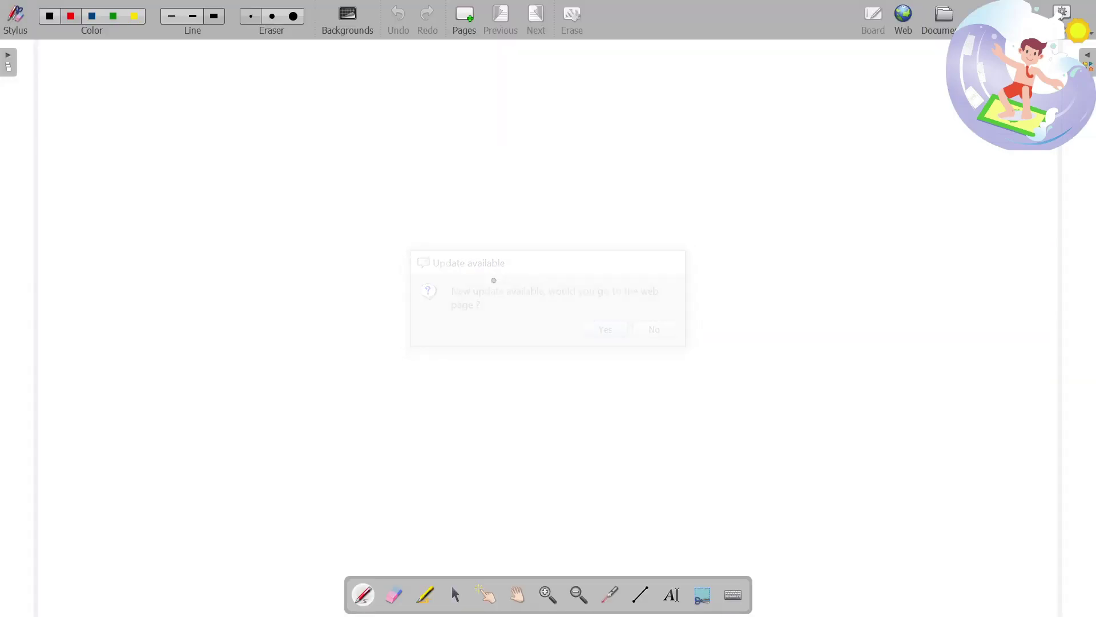
pyautogui.moveTo(143, 280)
pyautogui.mouseDown()
pyautogui.moveTo(469, 275)
pyautogui.moveTo(649, 177)
pyautogui.mouseUp()
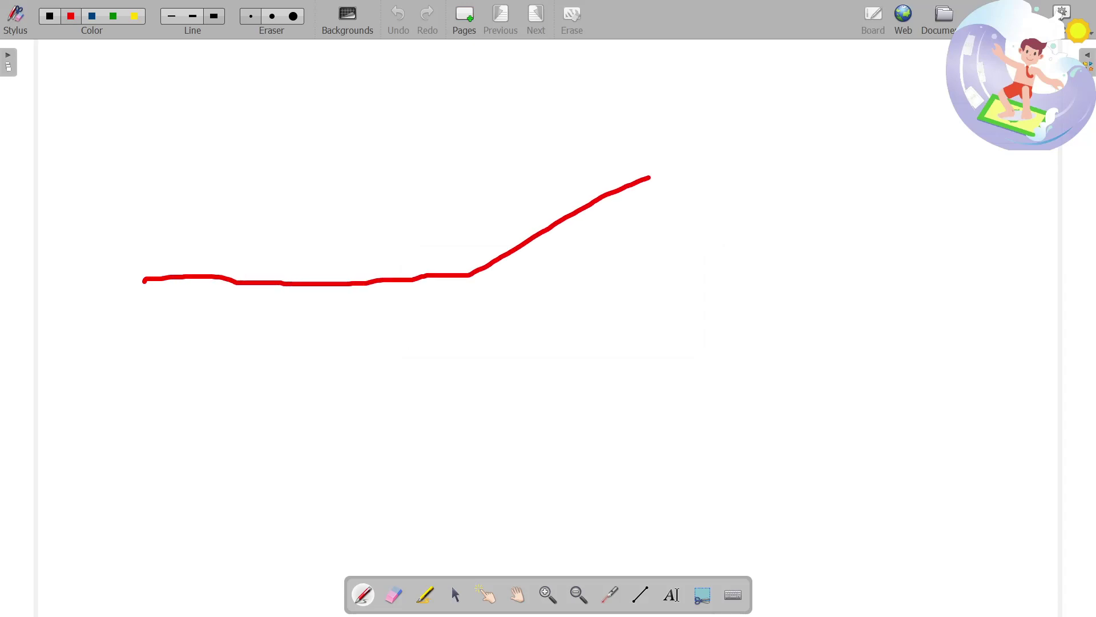
pyautogui.moveTo(447, 279)
pyautogui.mouseDown()
pyautogui.moveTo(618, 127)
pyautogui.moveTo(690, 152)
pyautogui.moveTo(545, 134)
pyautogui.mouseUp()
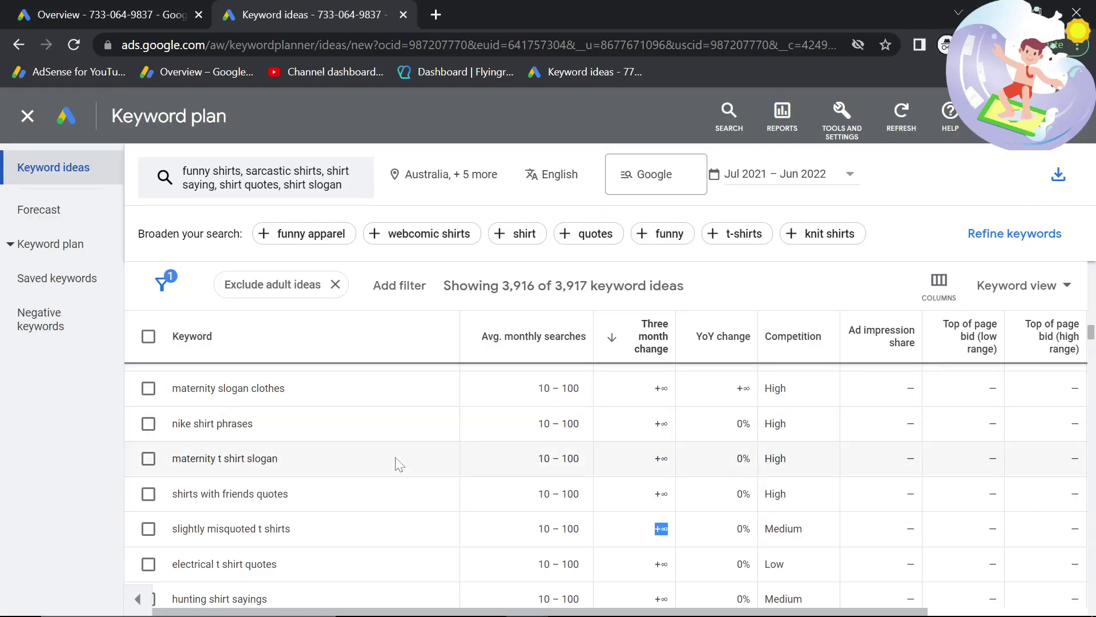
# Copy the keyword "harriet tubman quote shirt" from the ideas table and search Google for it in a new browser tab.
pyautogui.scroll(-5, 398, 463)
pyautogui.scroll(2, 398, 463)
pyautogui.scroll(-10, 398, 463)
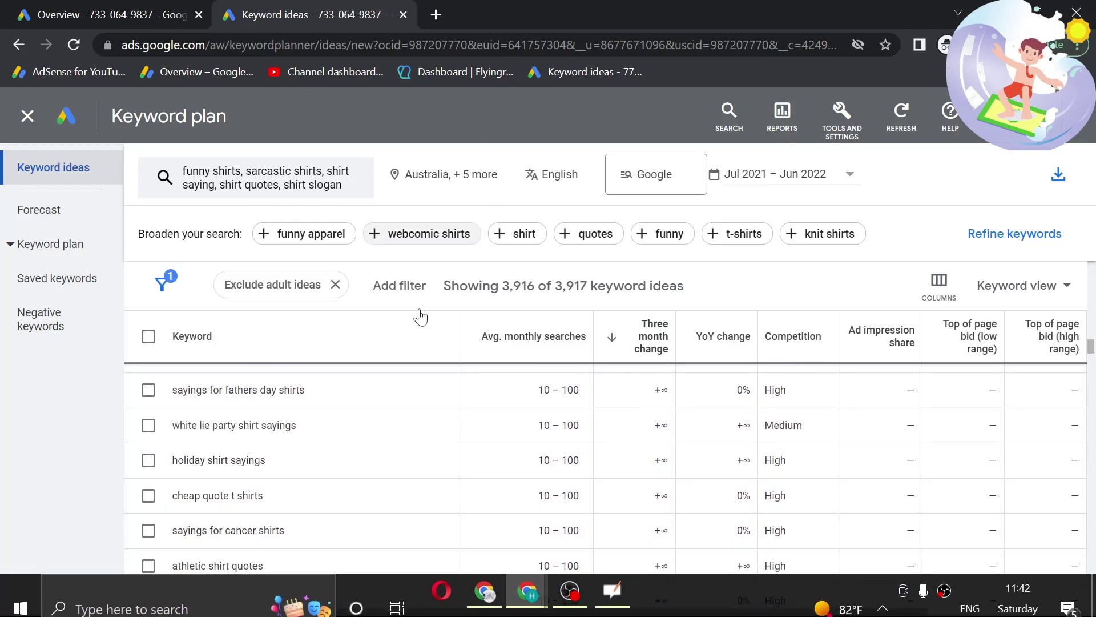
pyautogui.tripleClick(296, 596)
pyautogui.hotkey('ctrl', 'c')
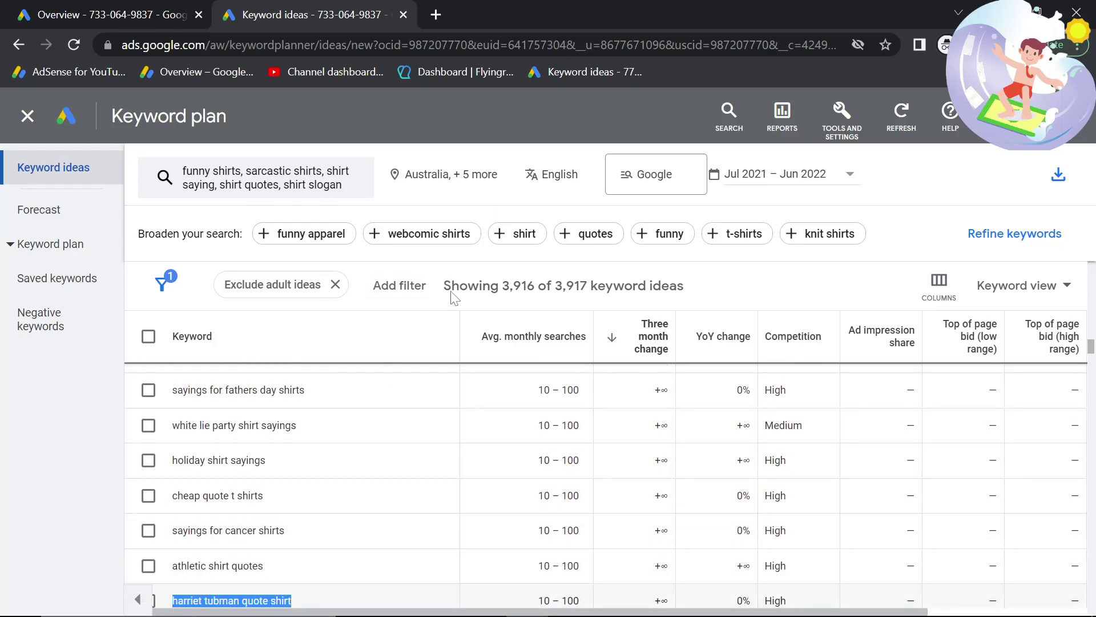
pyautogui.click(435, 14)
pyautogui.hotkey('ctrl', 'v')
pyautogui.press('Return')
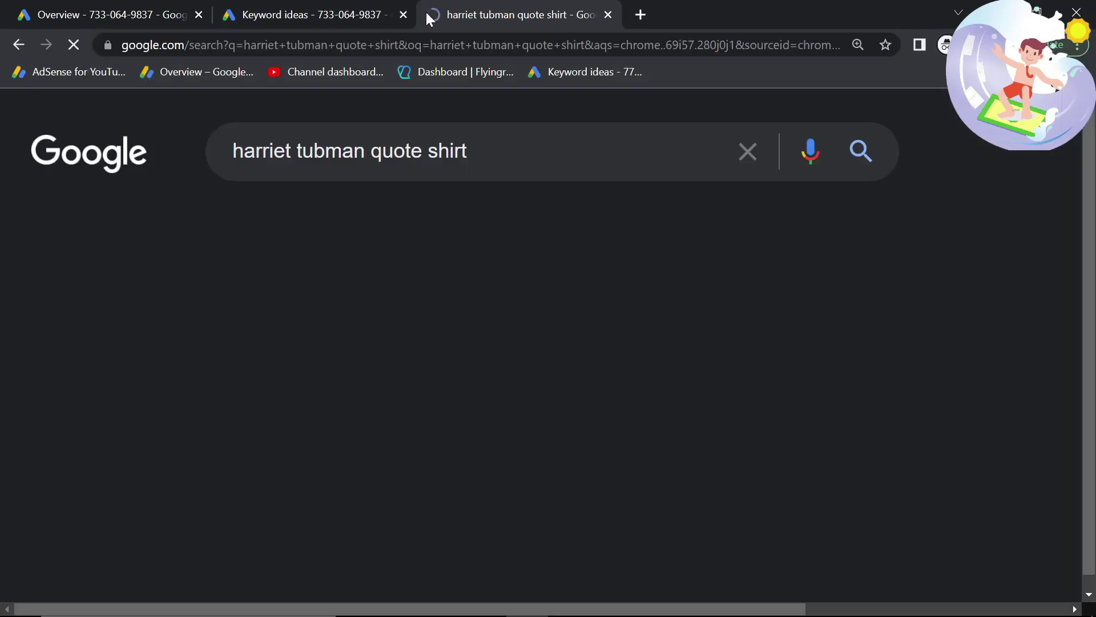
# Review the search results and open Redbubble's Harriet Tubman T-Shirts result in its own tab to examine the designs.
pyautogui.scroll(-12, 321, 319)
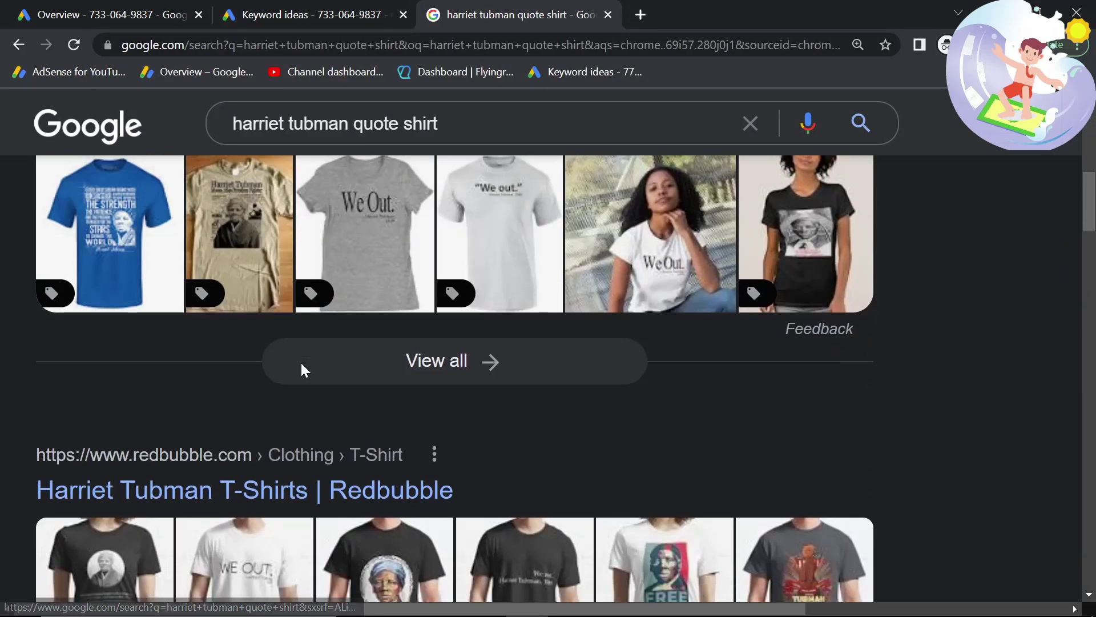
pyautogui.scroll(-4, 291, 401)
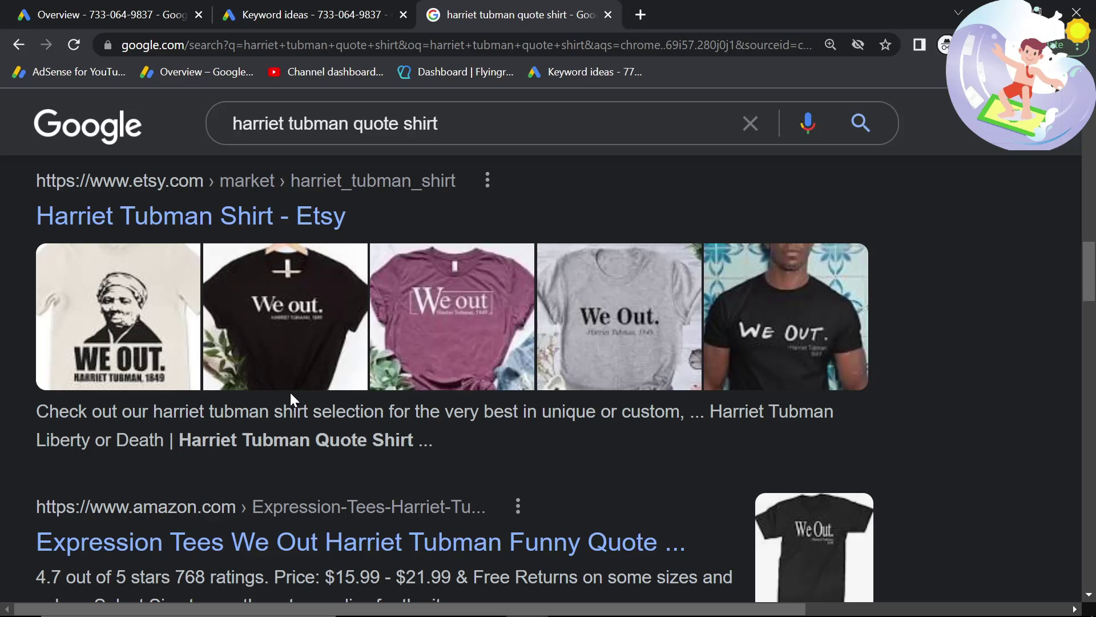
pyautogui.scroll(5, 288, 400)
pyautogui.middleClick(176, 250)
pyautogui.click(674, 20)
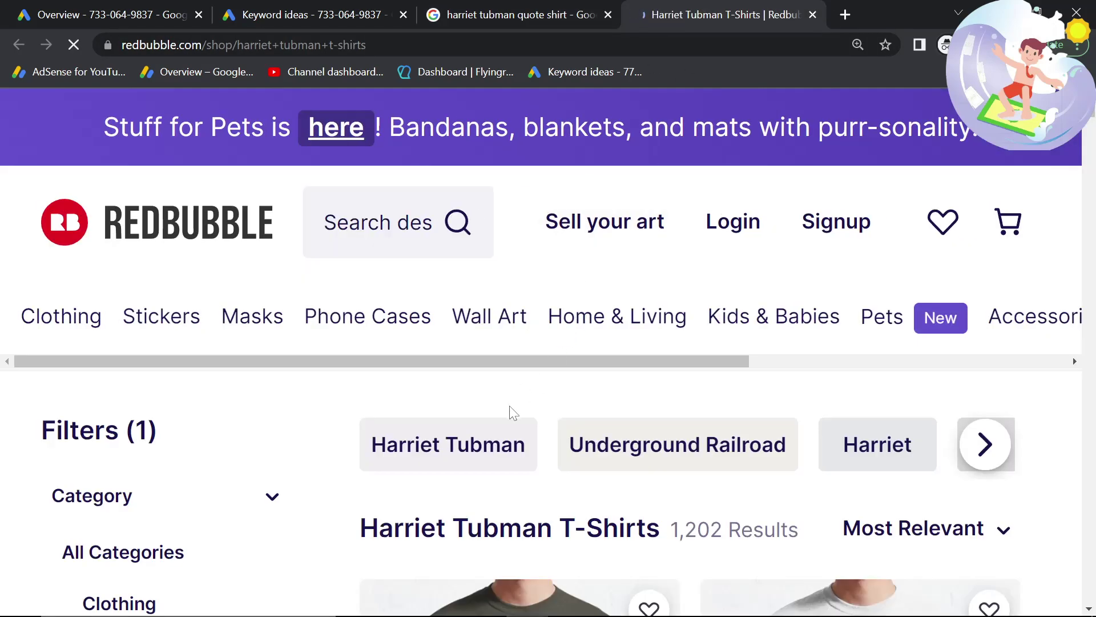
pyautogui.scroll(-6, 513, 412)
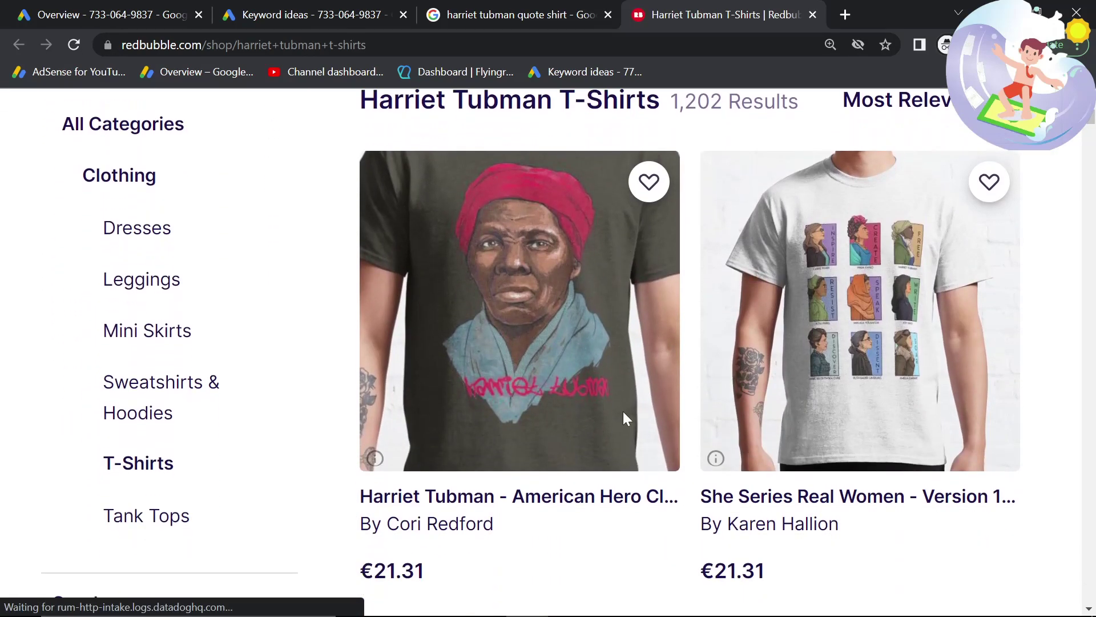
pyautogui.scroll(-1, 624, 417)
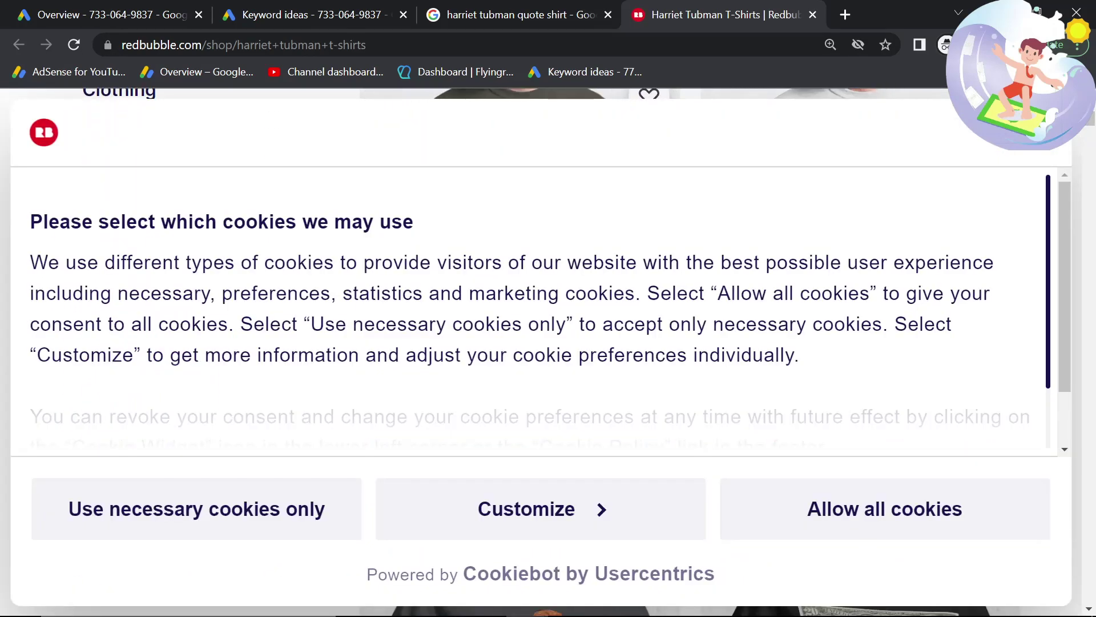
# Return to the keyword ideas and examine the three month change of "harriet tubman quote shirt" against the surrounding keywords.
pyautogui.click(308, 15)
pyautogui.scroll(-2, 274, 468)
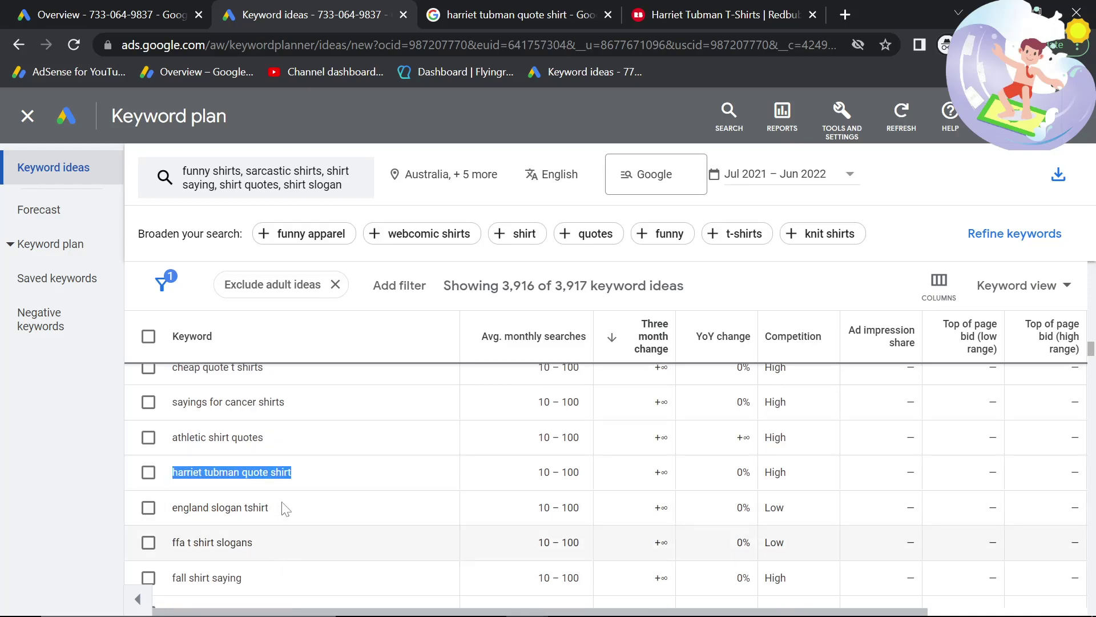
pyautogui.tripleClick(254, 472)
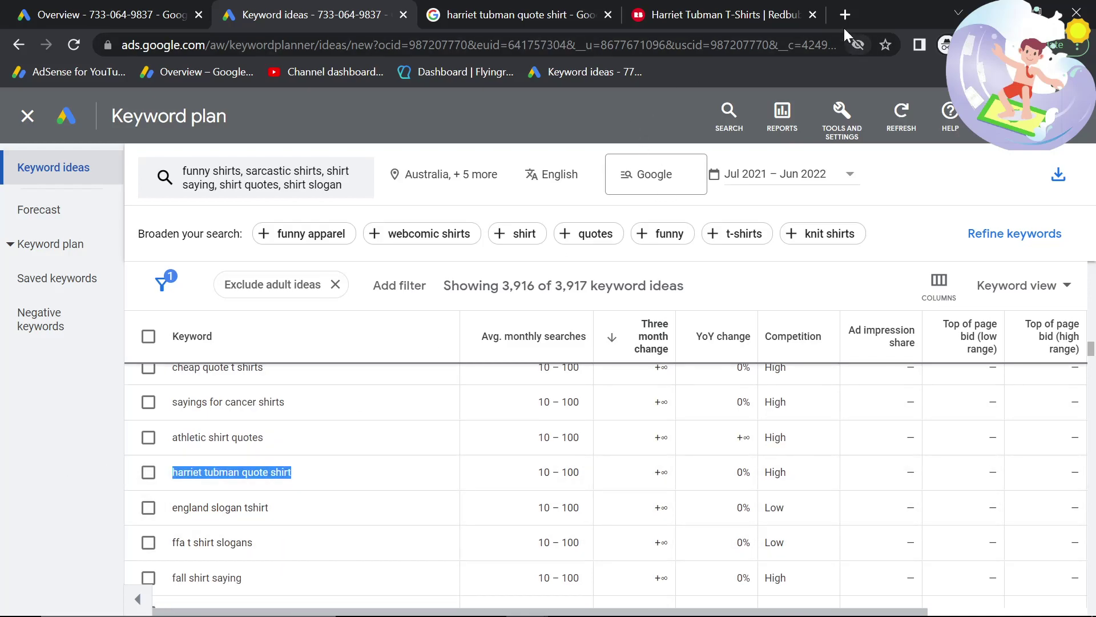
pyautogui.scroll(-4, 451, 408)
pyautogui.scroll(2, 436, 411)
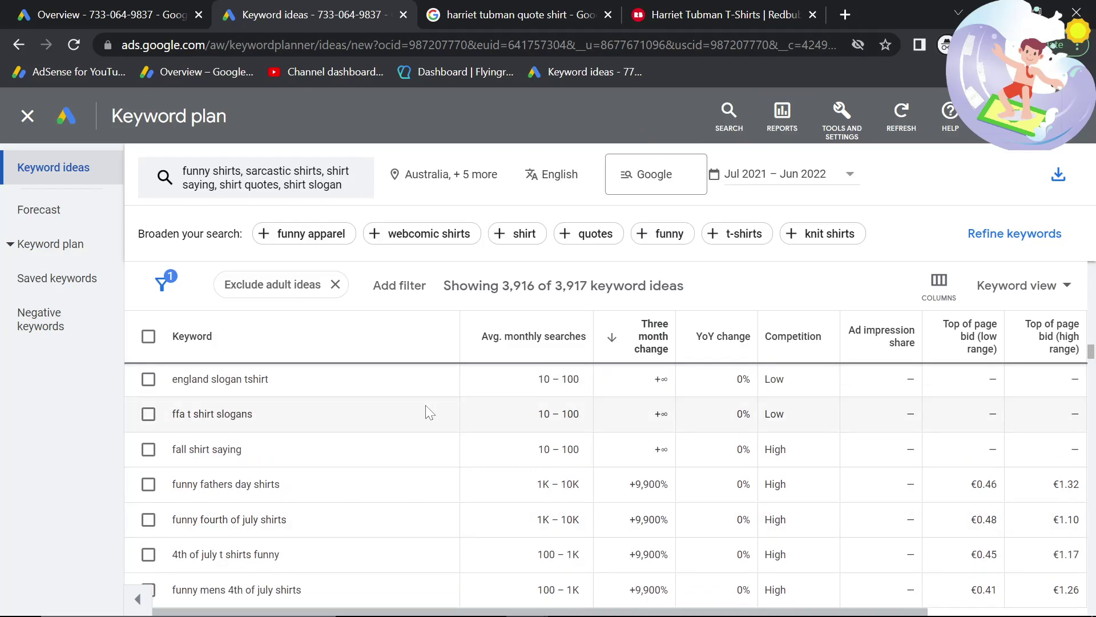
pyautogui.scroll(-4, 393, 420)
pyautogui.scroll(-10, 398, 421)
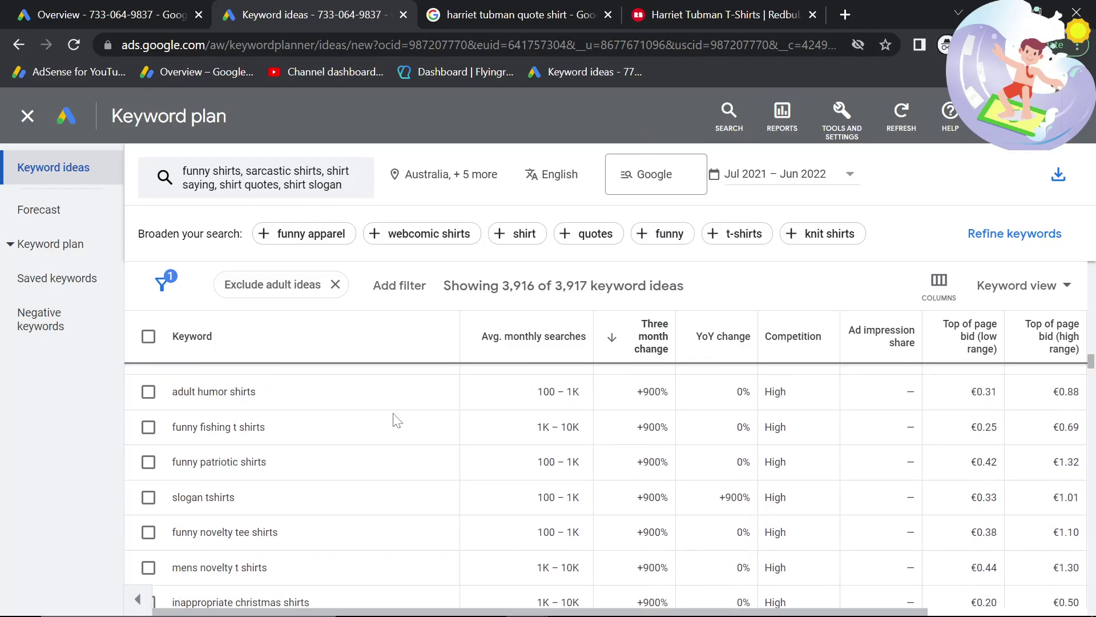
pyautogui.scroll(12, 393, 422)
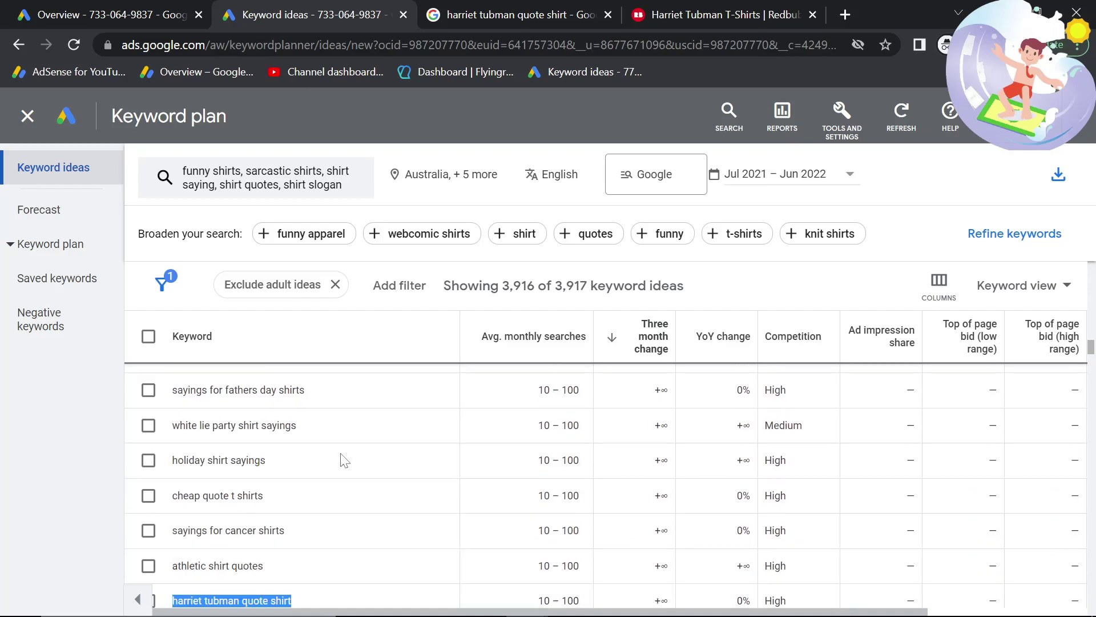
pyautogui.scroll(-2, 274, 505)
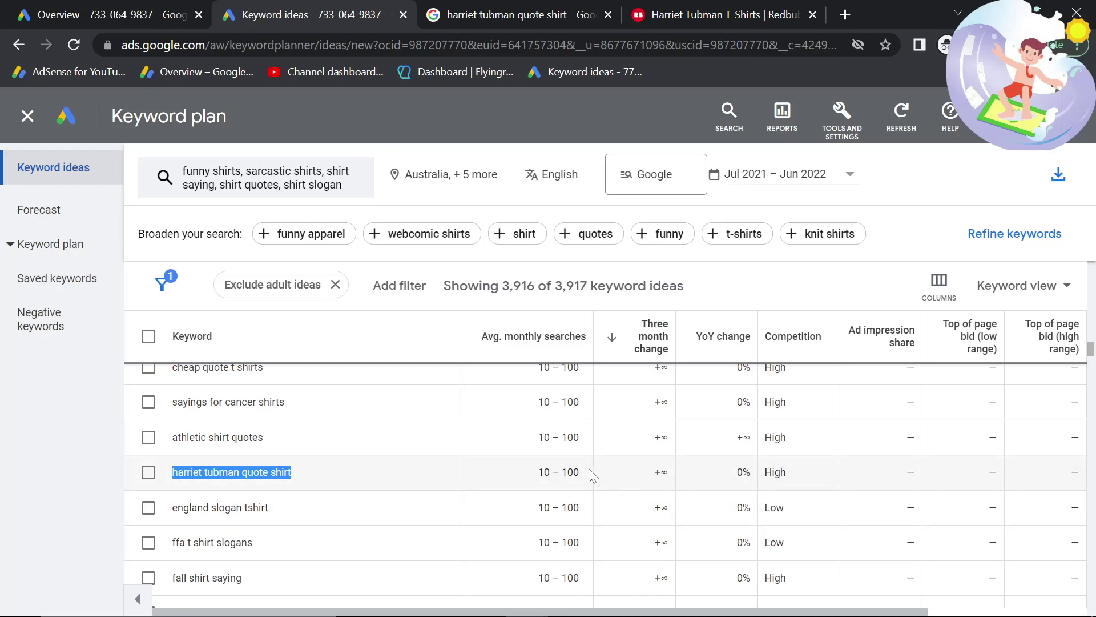
pyautogui.doubleClick(659, 472)
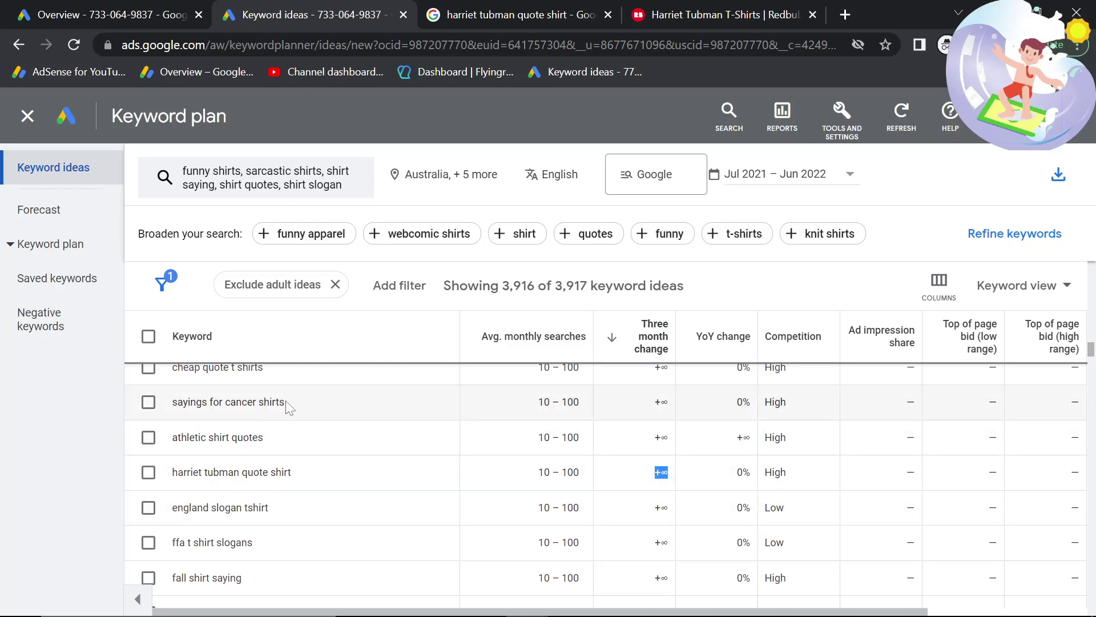
# Look further down the sorted keyword ideas for niche shirt topics with a three month change of +900%.
pyautogui.scroll(-10, 318, 517)
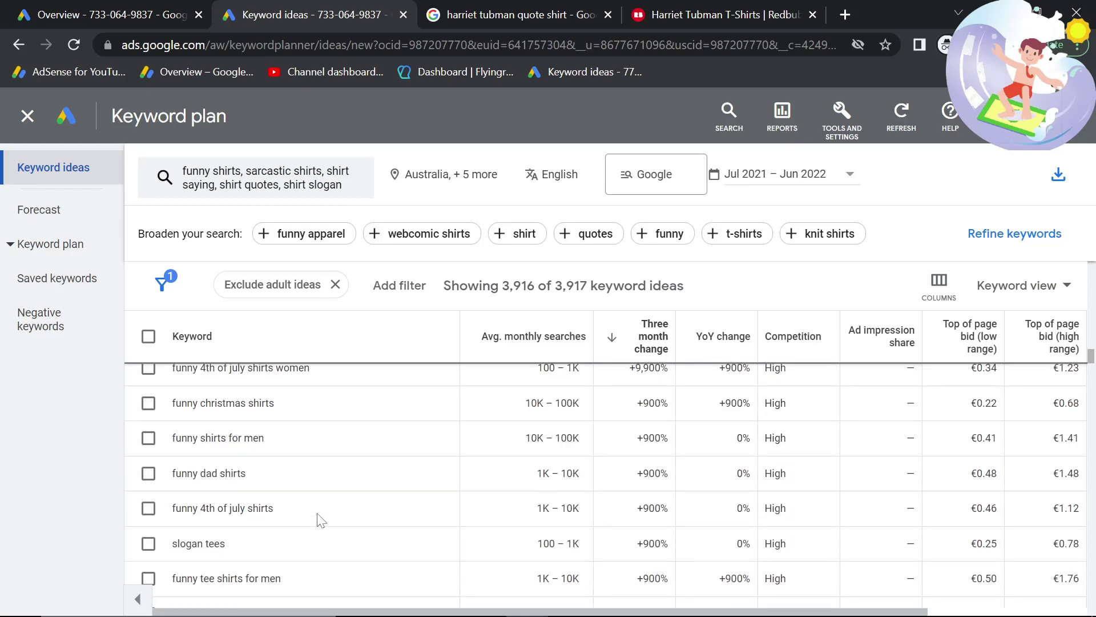
pyautogui.scroll(-10, 319, 517)
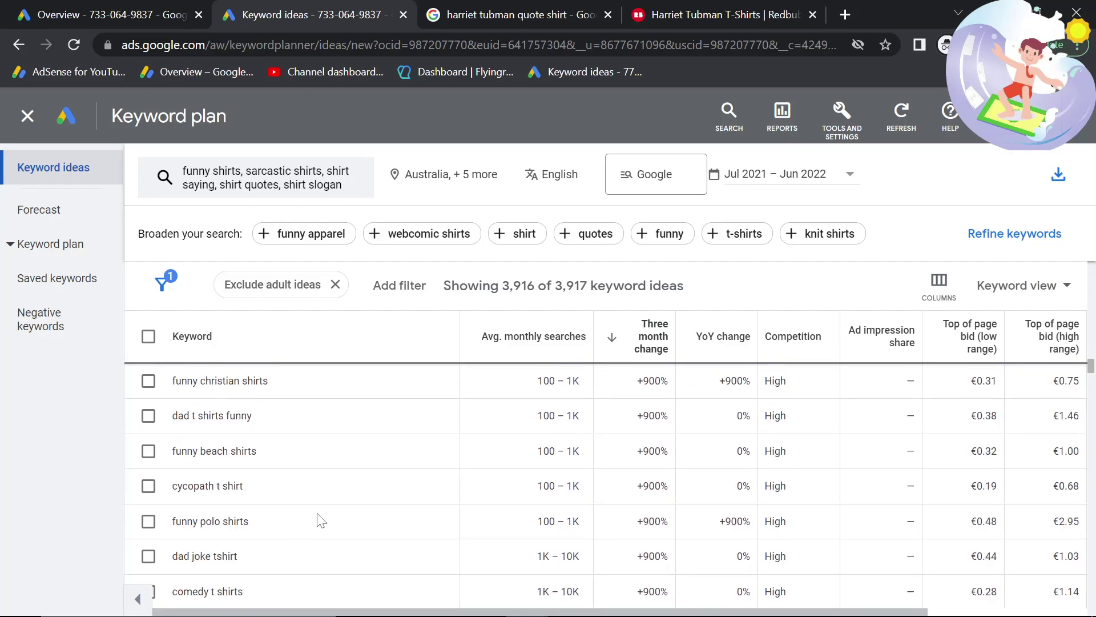
pyautogui.scroll(-5, 322, 519)
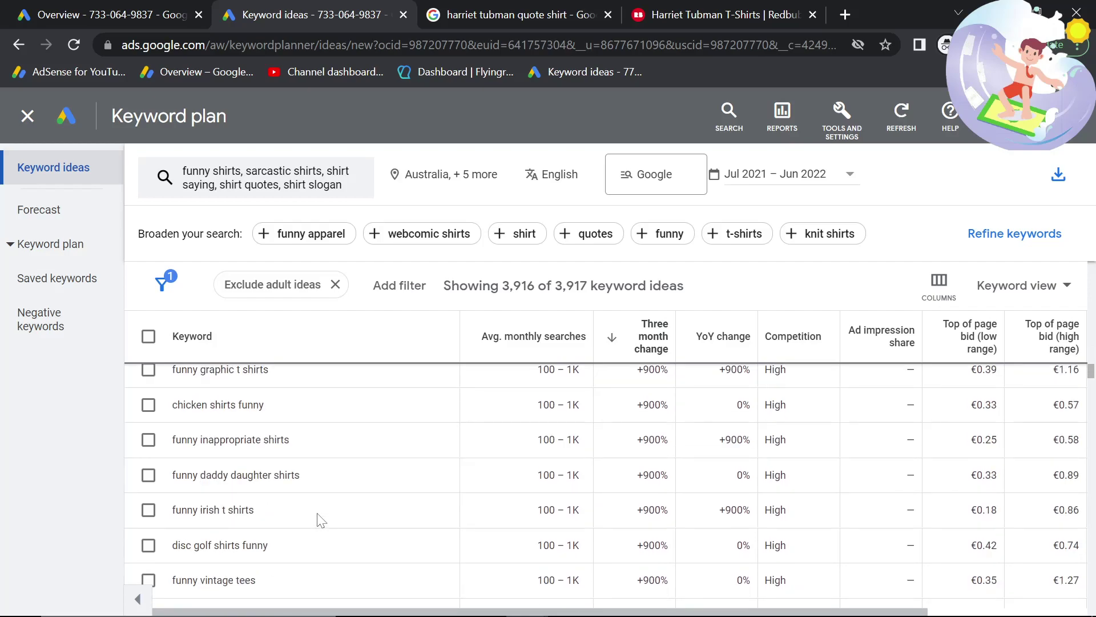
pyautogui.scroll(-3, 322, 519)
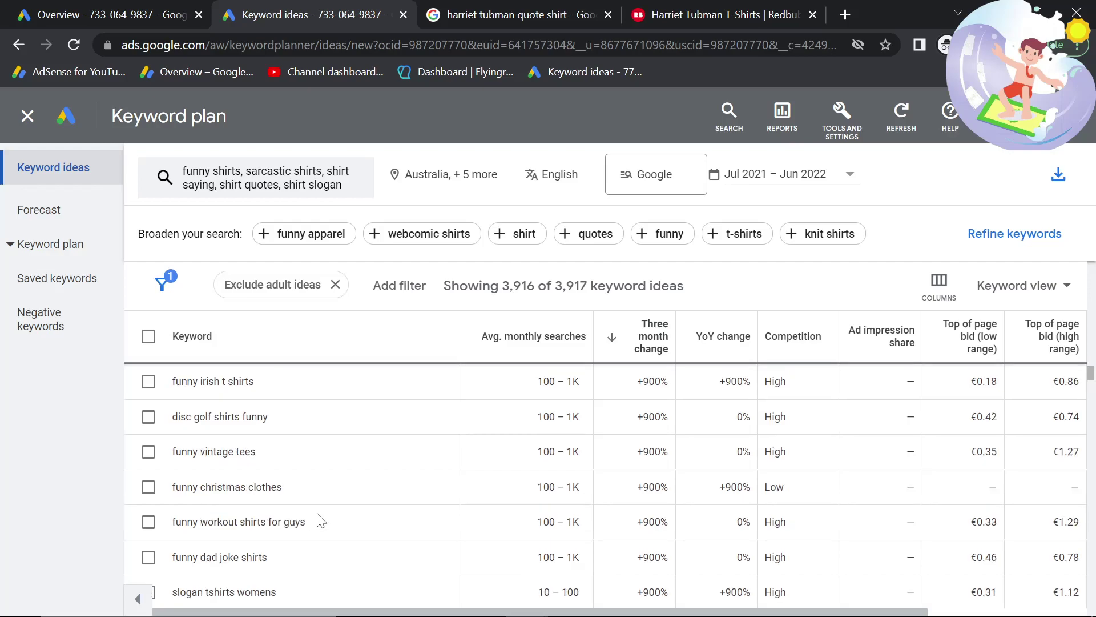
pyautogui.scroll(-10, 322, 520)
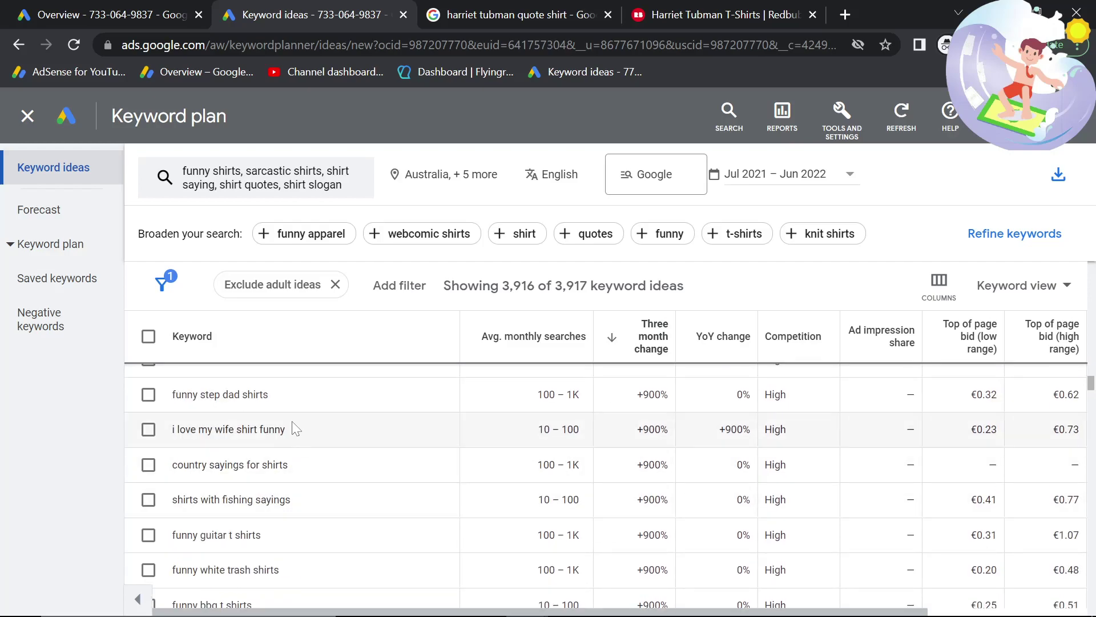
pyautogui.scroll(-3, 308, 445)
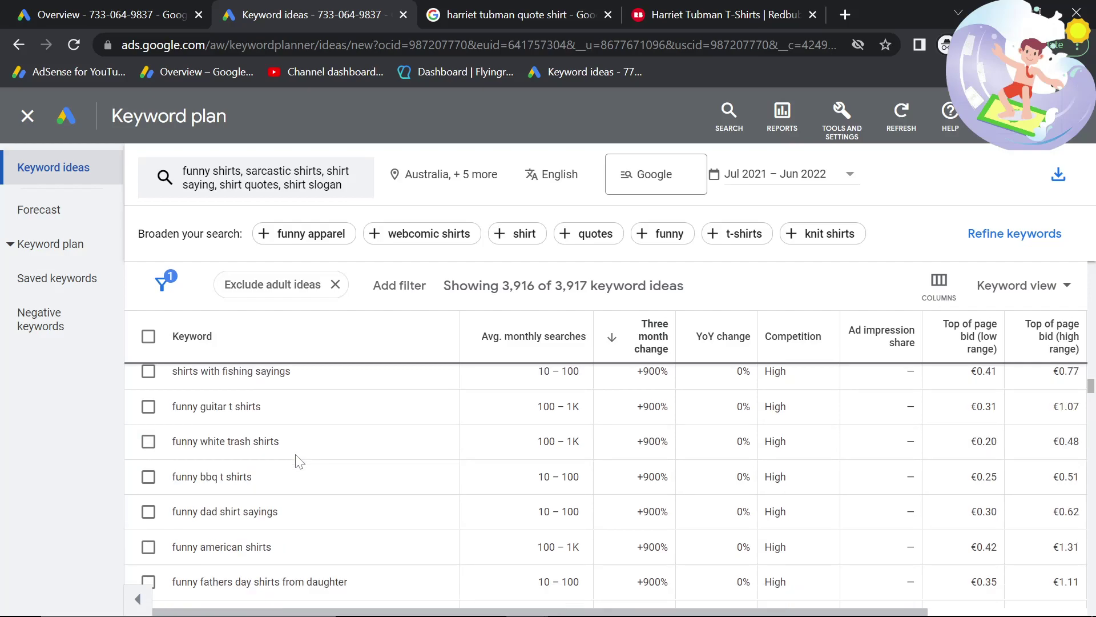
# Look back through the keyword ideas sorted by three month change up to the start of the list.
pyautogui.scroll(15, 298, 460)
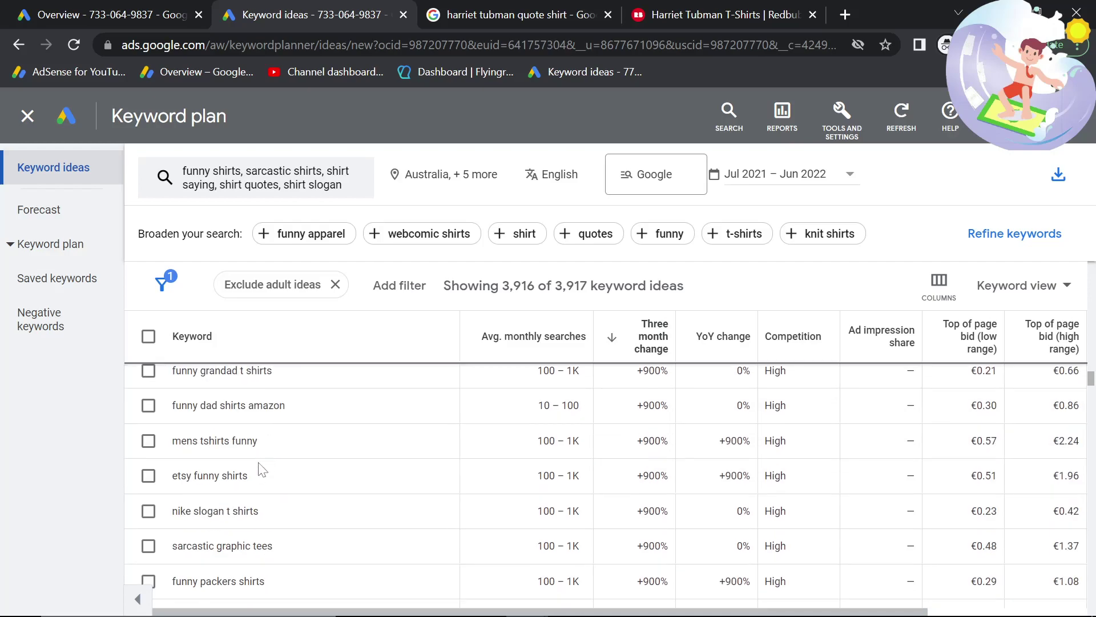
pyautogui.scroll(5, 308, 451)
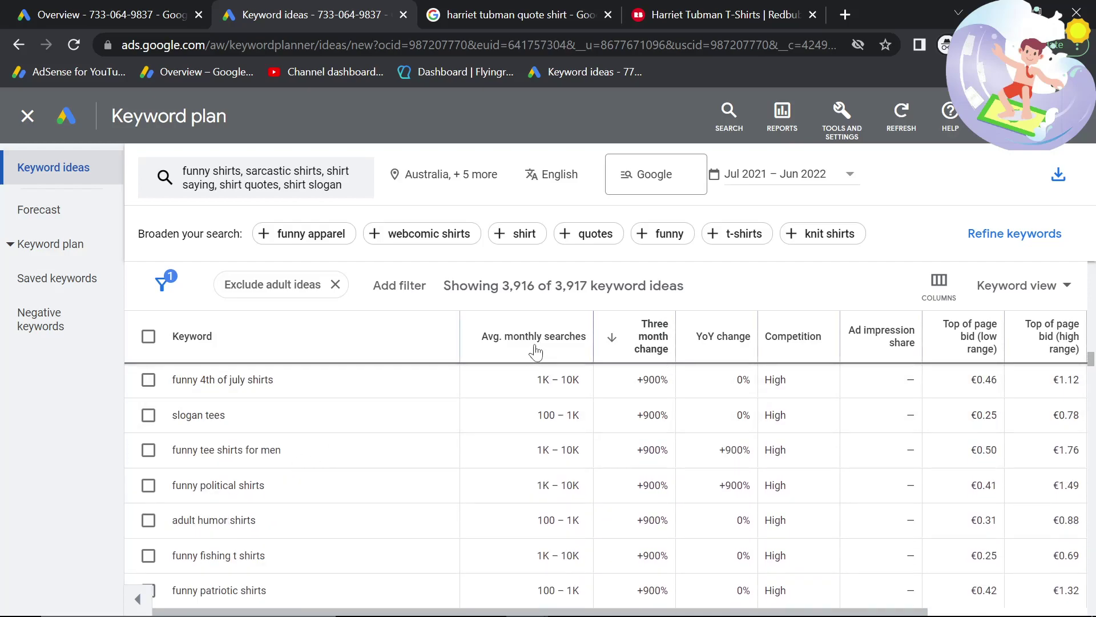
pyautogui.scroll(-15, 464, 514)
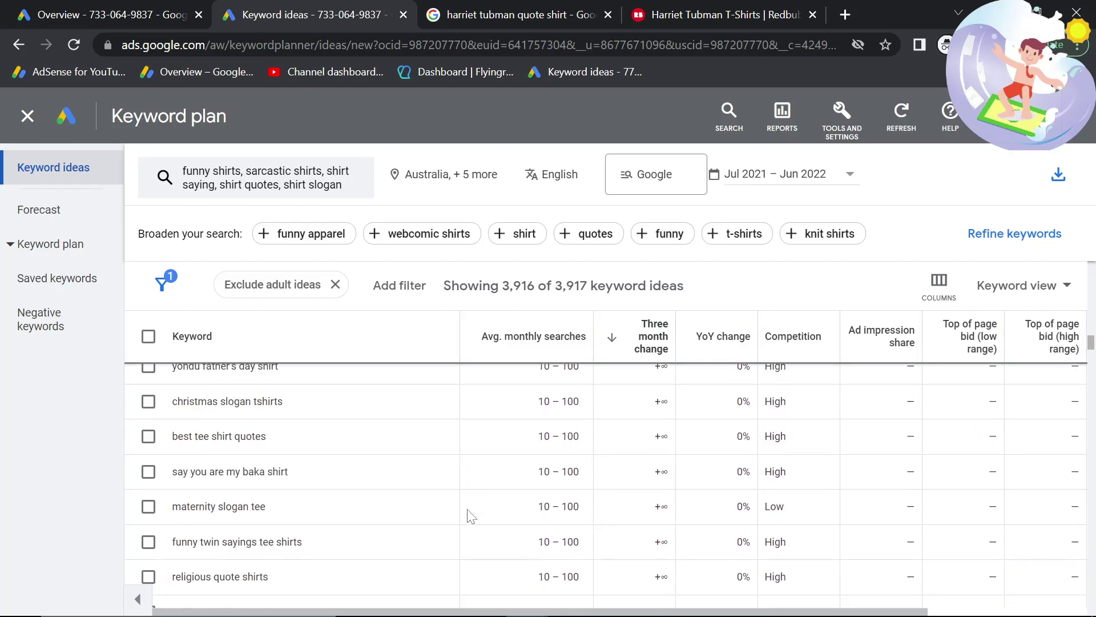
pyautogui.scroll(-15, 470, 516)
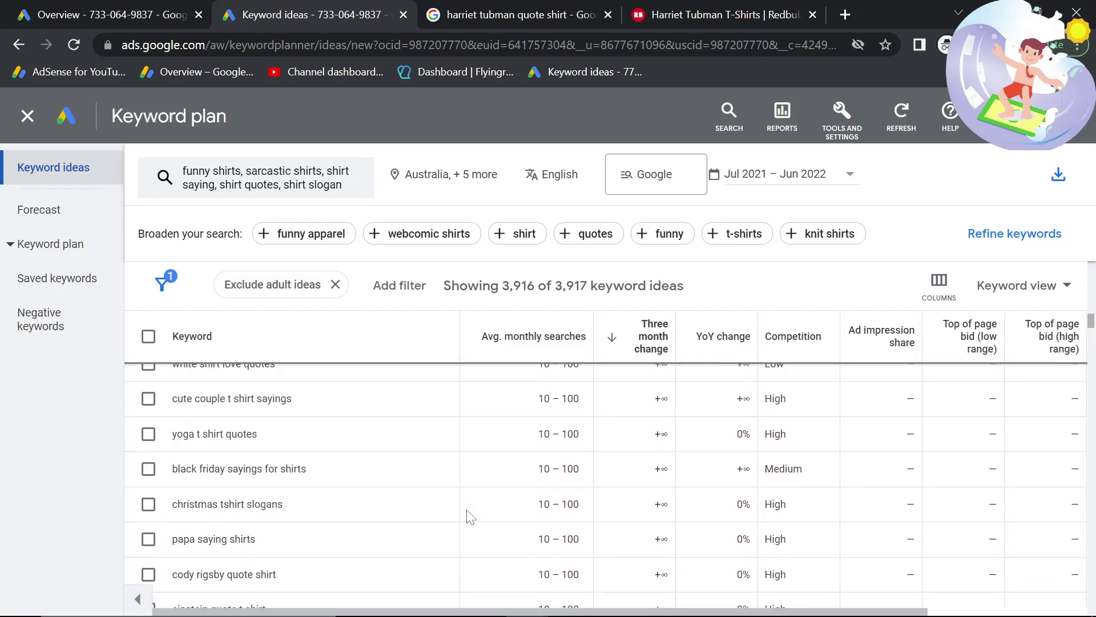
pyautogui.scroll(-15, 468, 513)
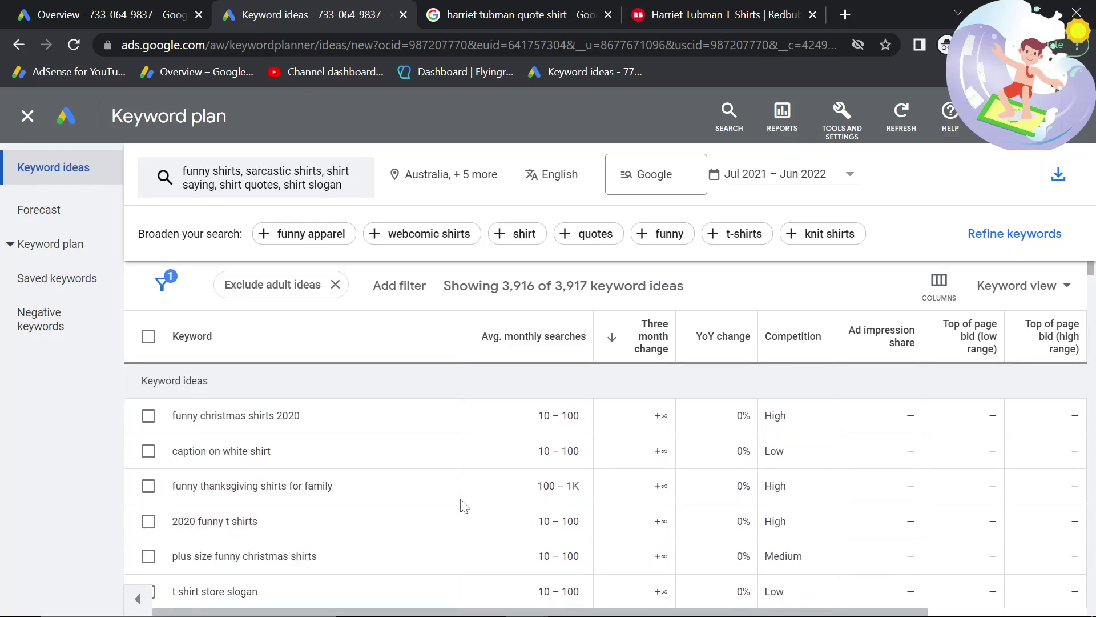
# Scan the keyword ideas with the highest three month change for seasonal and niche shirt slogans, including "funny mom halloween shirts".
pyautogui.scroll(-3, 465, 505)
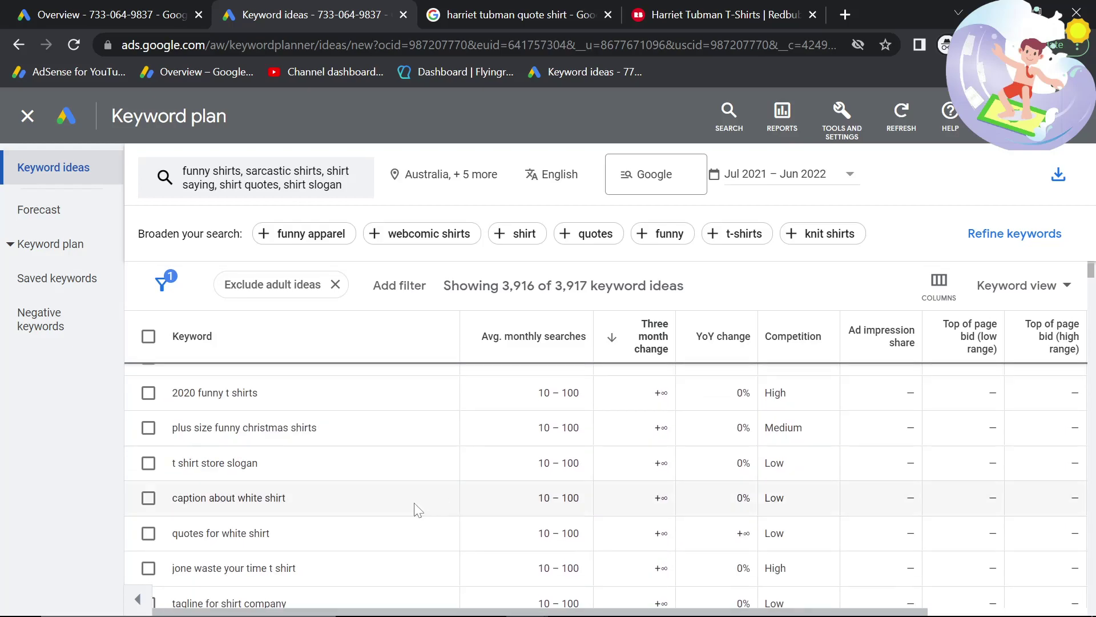
pyautogui.scroll(-3, 404, 508)
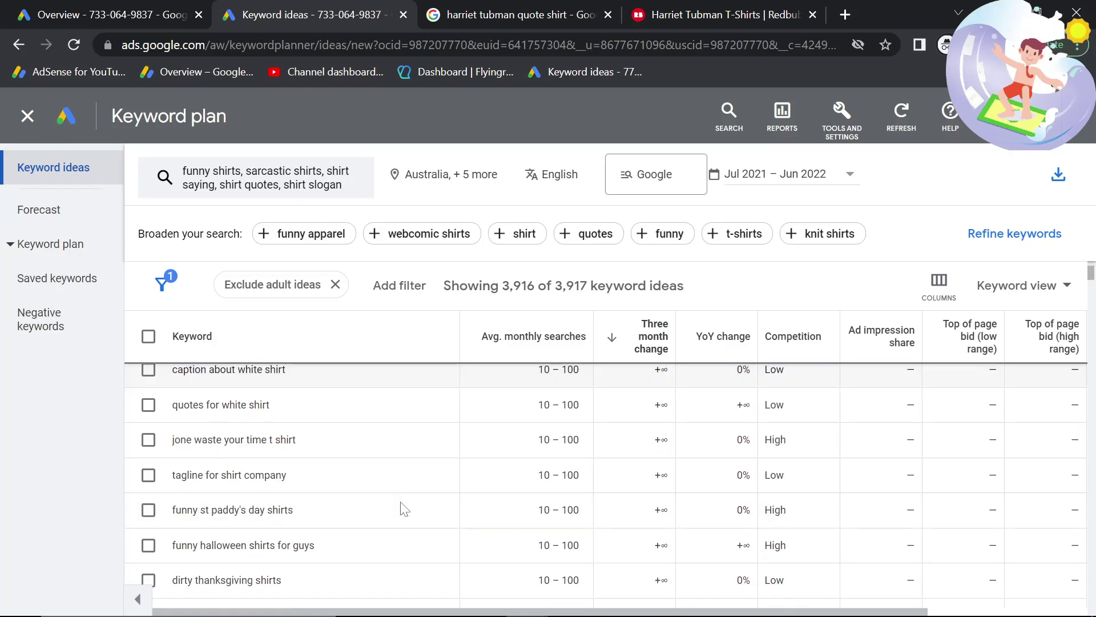
pyautogui.scroll(-3, 404, 509)
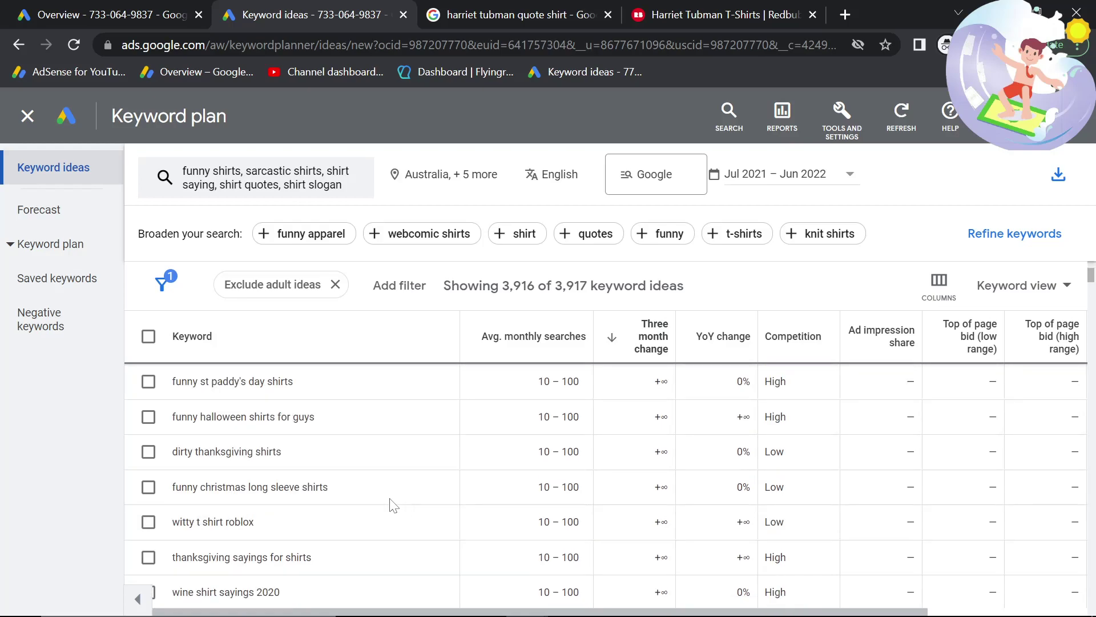
pyautogui.scroll(-3, 394, 505)
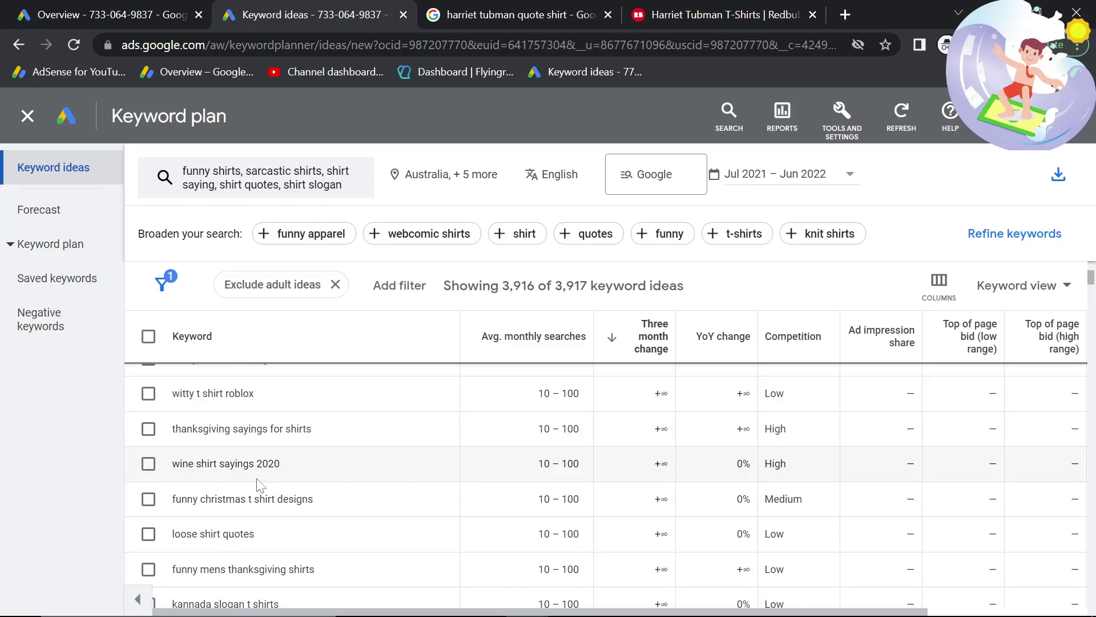
pyautogui.scroll(-3, 260, 484)
pyautogui.scroll(-3, 605, 483)
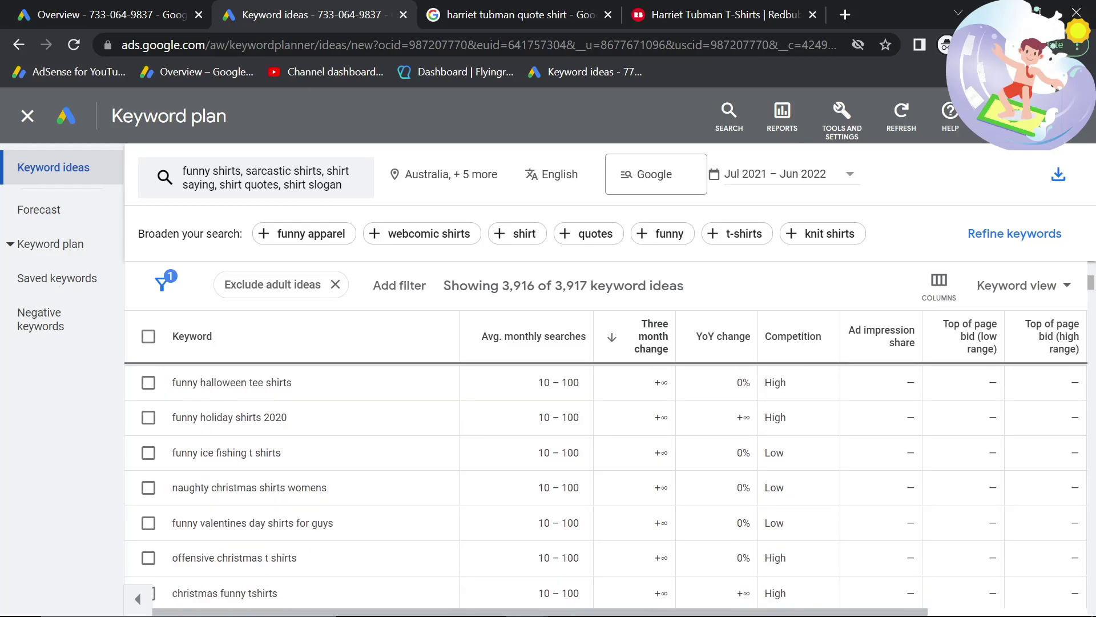
pyautogui.scroll(-3, 259, 491)
pyautogui.scroll(-3, 260, 491)
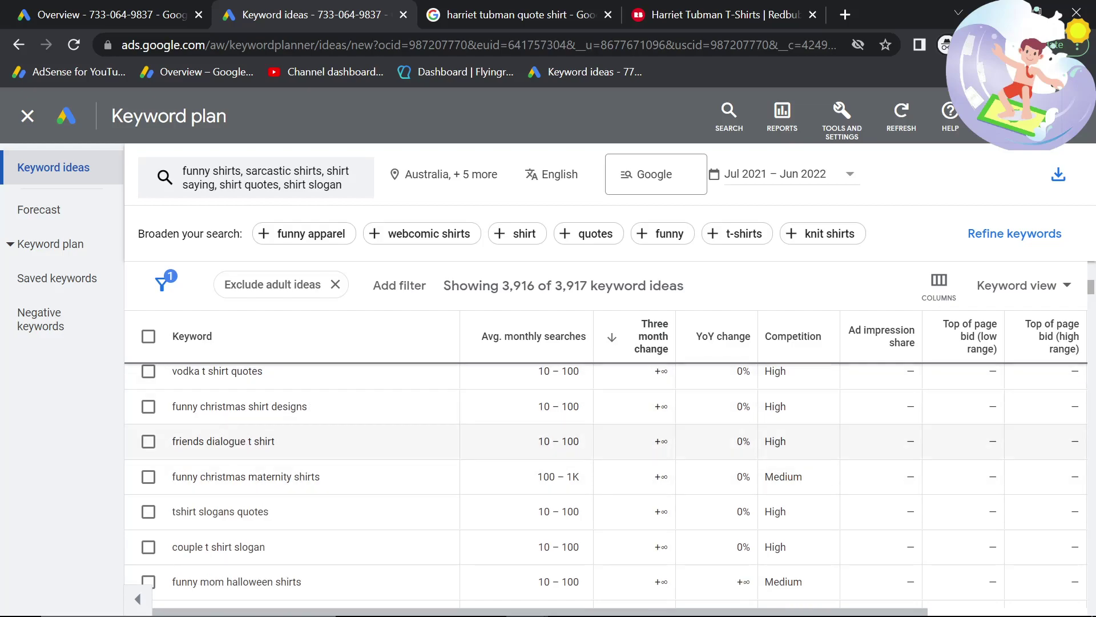
pyautogui.scroll(-3, 222, 394)
pyautogui.moveTo(172, 453); pyautogui.dragTo(290, 453)
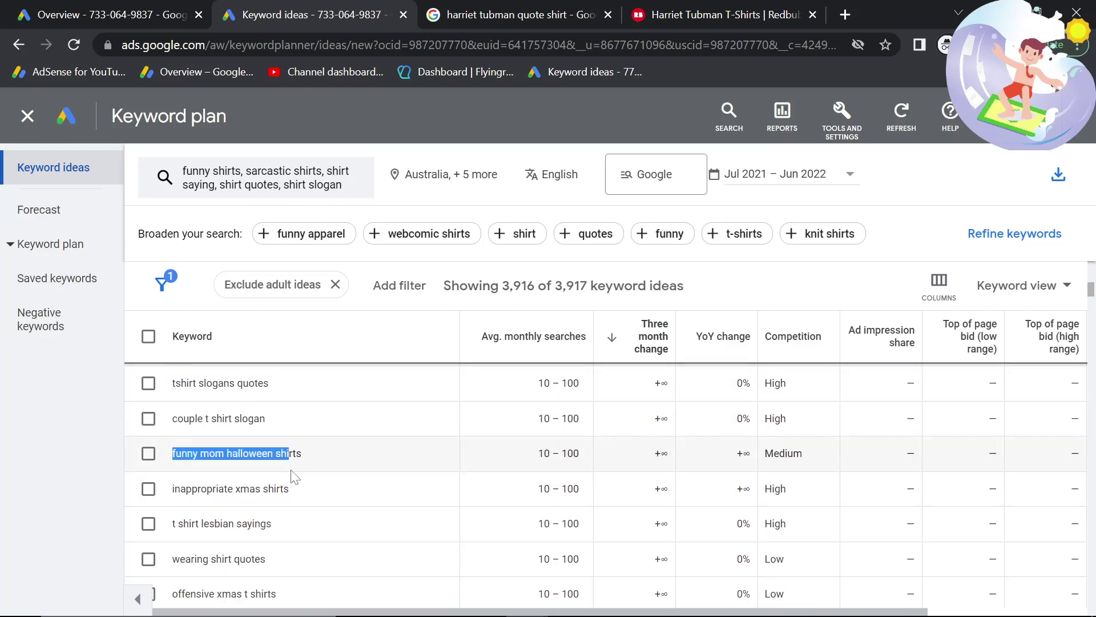
pyautogui.click(70, 461)
pyautogui.scroll(-3, 258, 516)
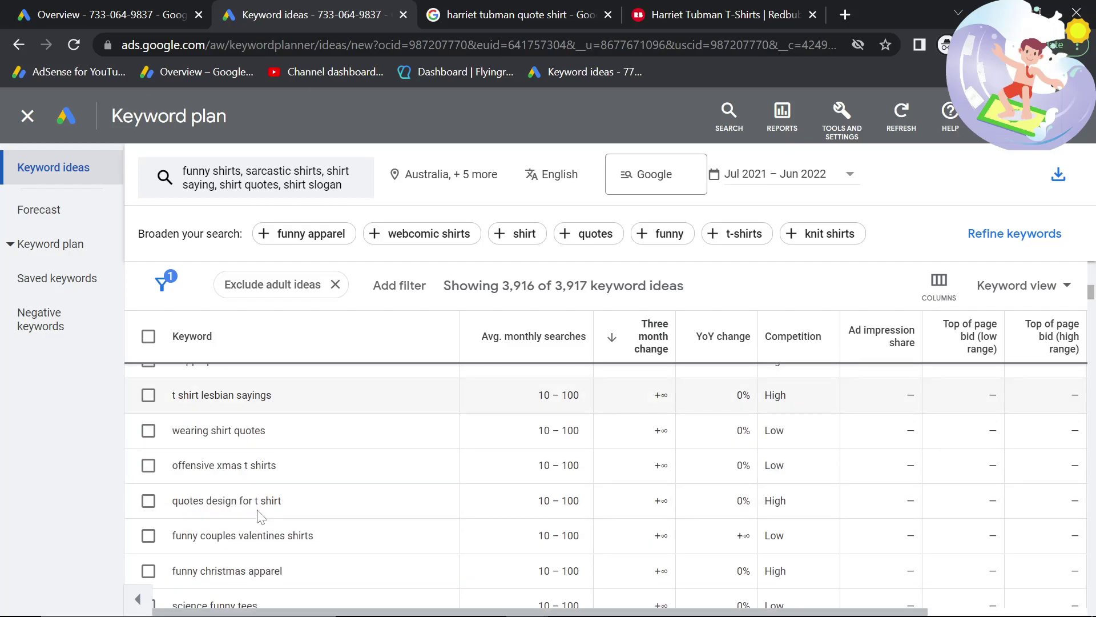
# Sort the keyword ideas by average monthly searches, highest first, and review the most searched keywords.
pyautogui.scroll(-3, 261, 517)
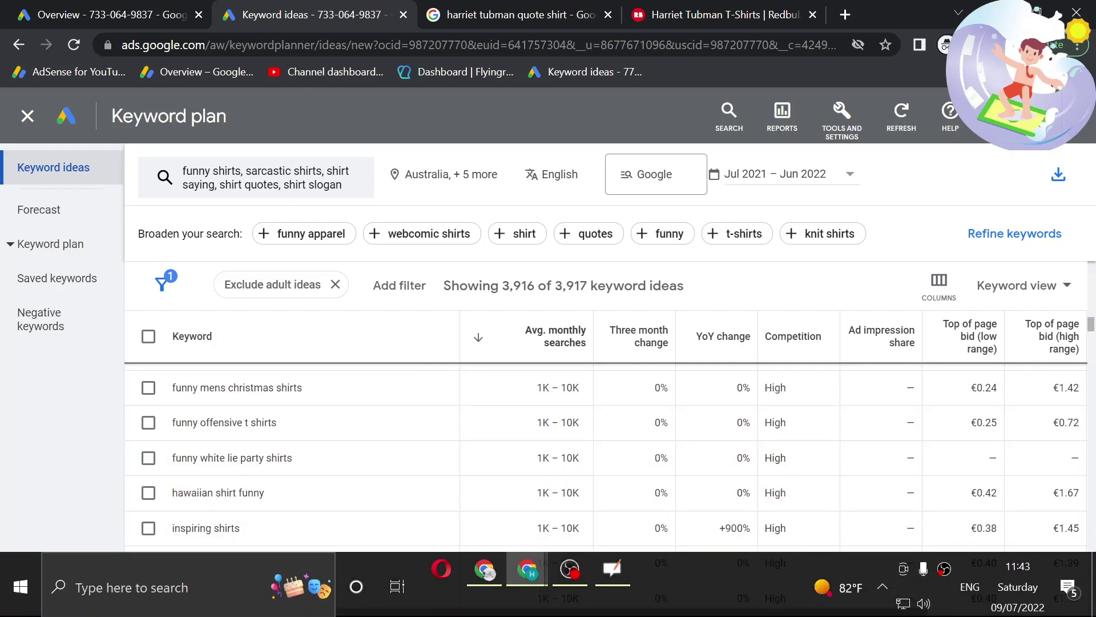
pyautogui.scroll(-3, 693, 508)
pyautogui.scroll(5, 693, 508)
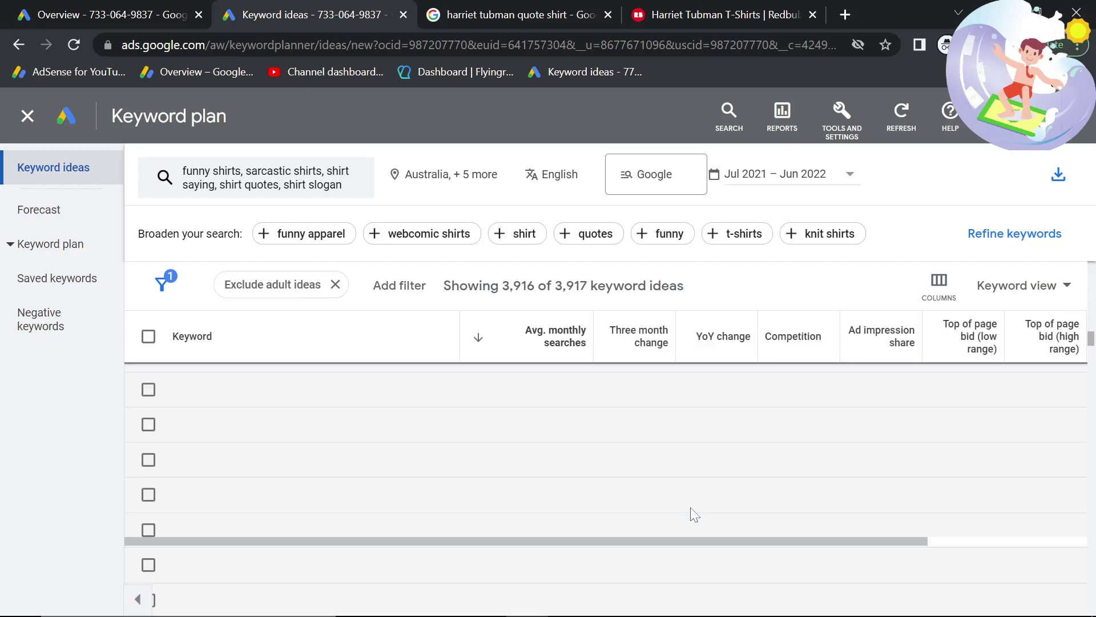
pyautogui.scroll(10, 717, 502)
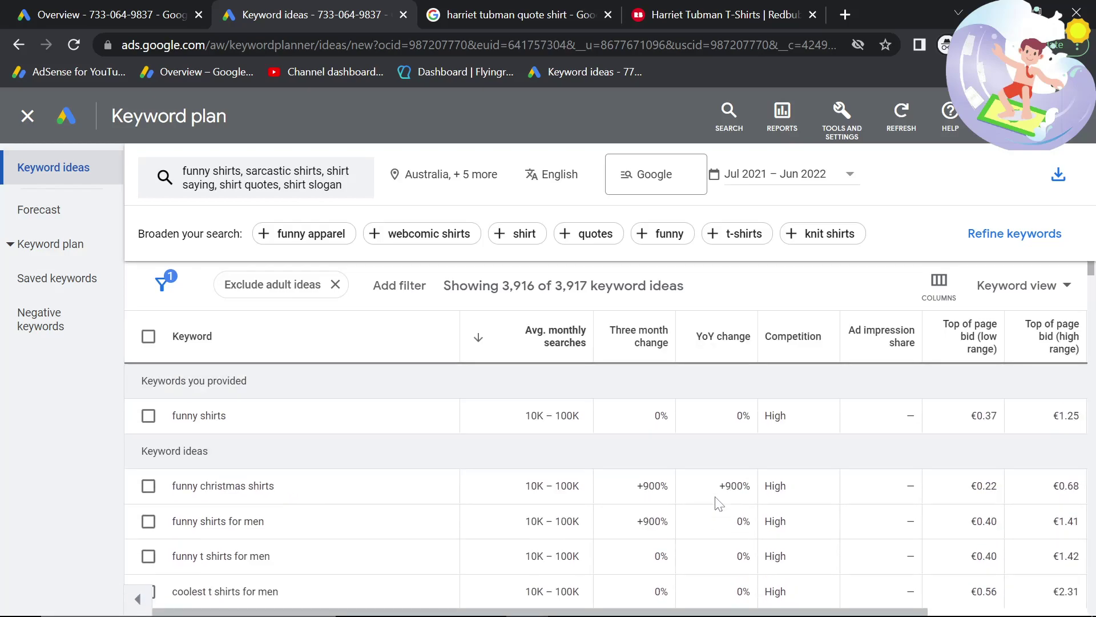
pyautogui.scroll(-2, 718, 503)
pyautogui.scroll(2, 715, 498)
pyautogui.scroll(-2, 711, 503)
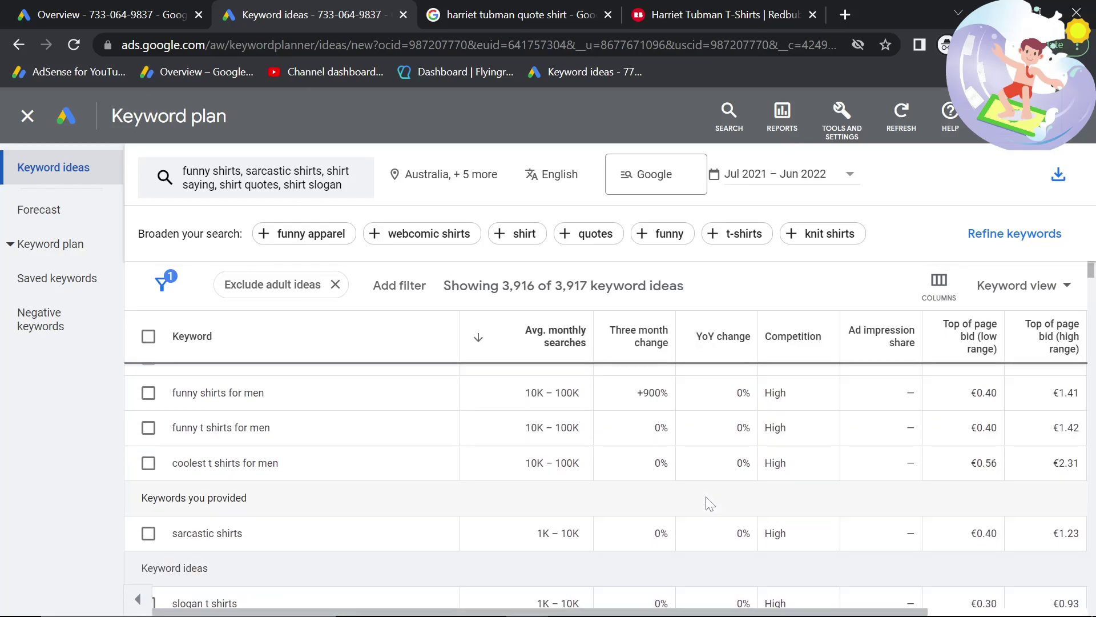
pyautogui.scroll(-2, 710, 504)
# Copy the keyword "sarcastic shirts" and try it as a Redbubble shop address, redbubble.com/people/sarcastic-shirts.
pyautogui.moveTo(237, 405); pyautogui.dragTo(163, 414)
pyautogui.hotkey('ctrl', 'c')
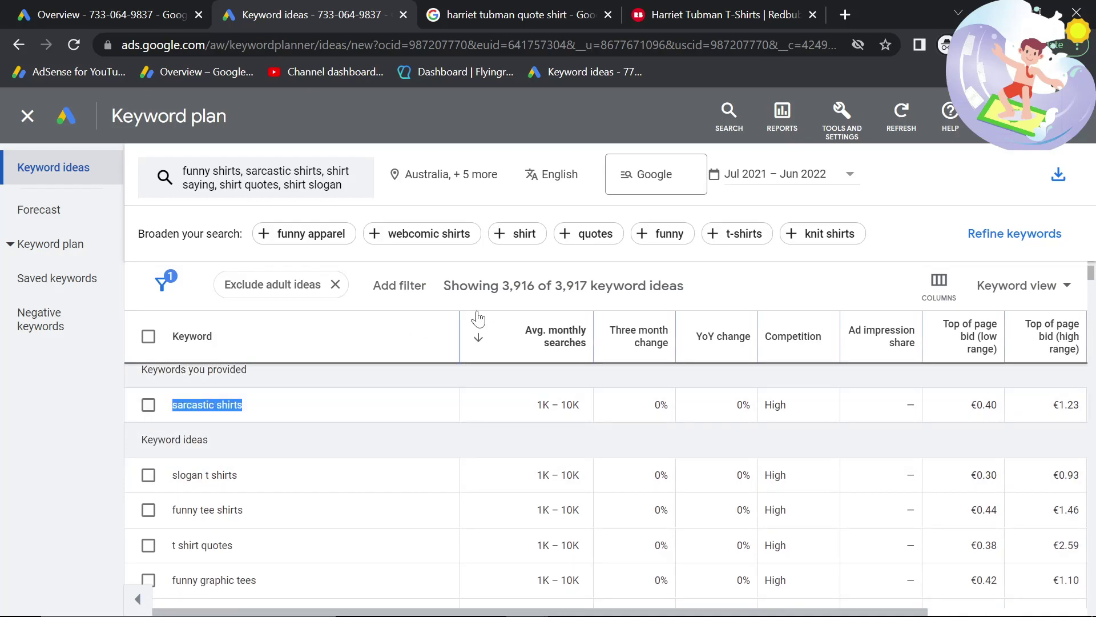
pyautogui.click(688, 11)
pyautogui.moveTo(366, 45); pyautogui.dragTo(207, 45)
pyautogui.write('people/')
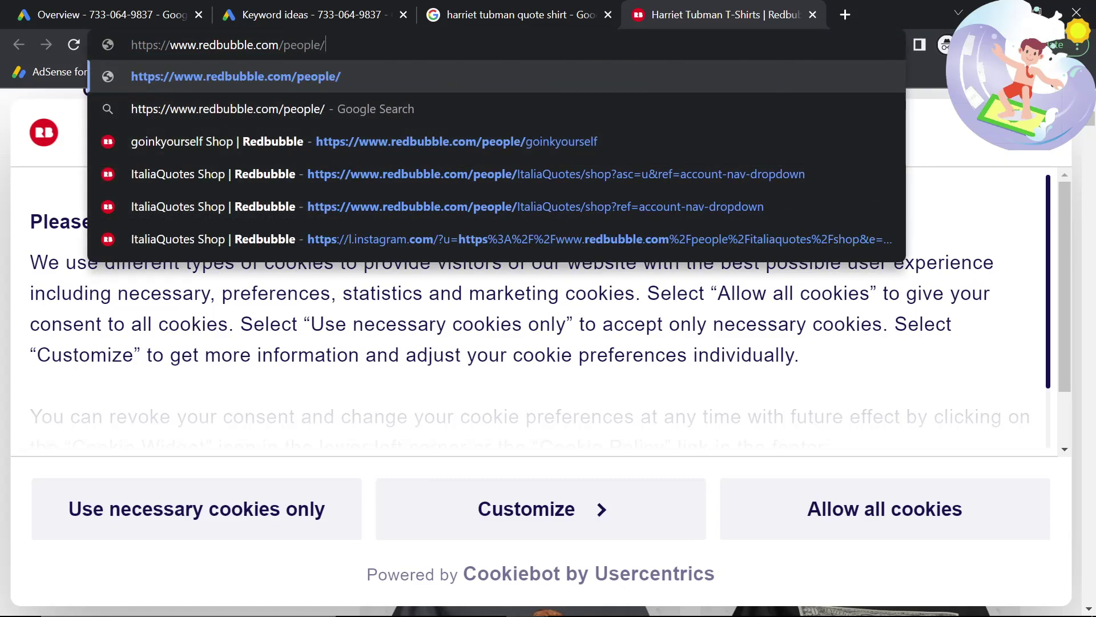
pyautogui.hotkey('ctrl', 'v')
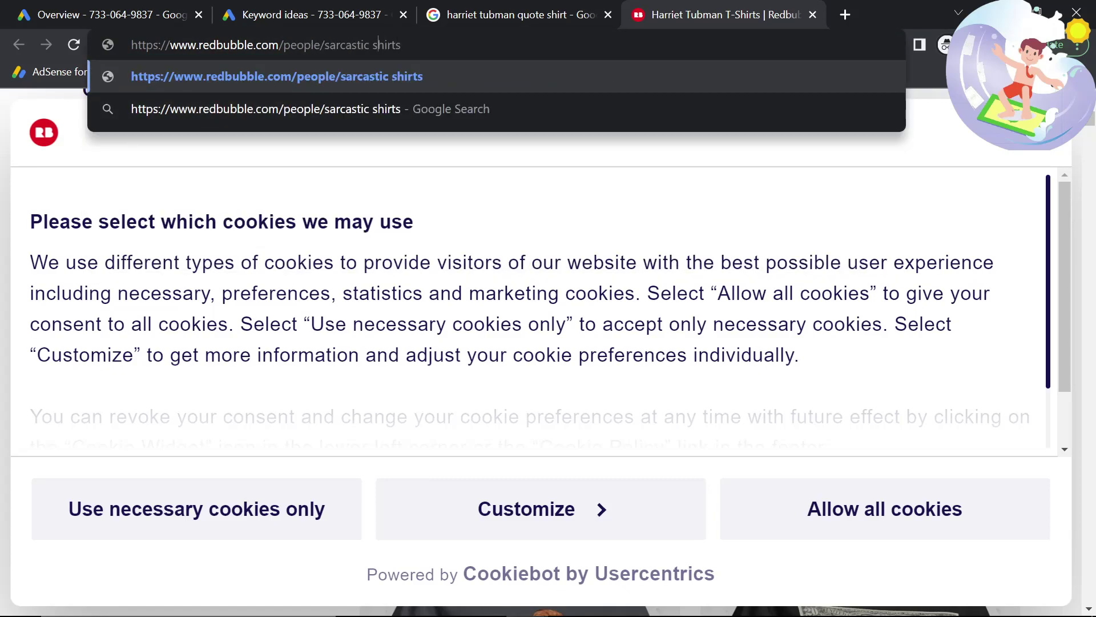
pyautogui.write('-')
pyautogui.press('Delete')
pyautogui.press('Return')
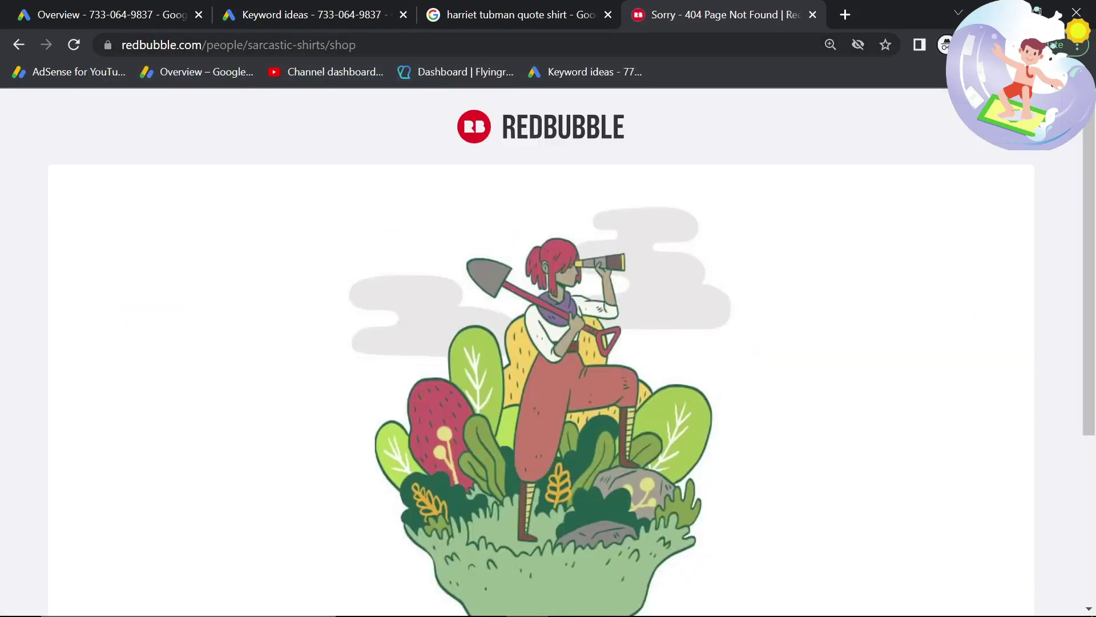
# Remove the hyphen from the shop name in the address and open redbubble.com/people/sarcasticshirts/shop.
pyautogui.click(299, 47)
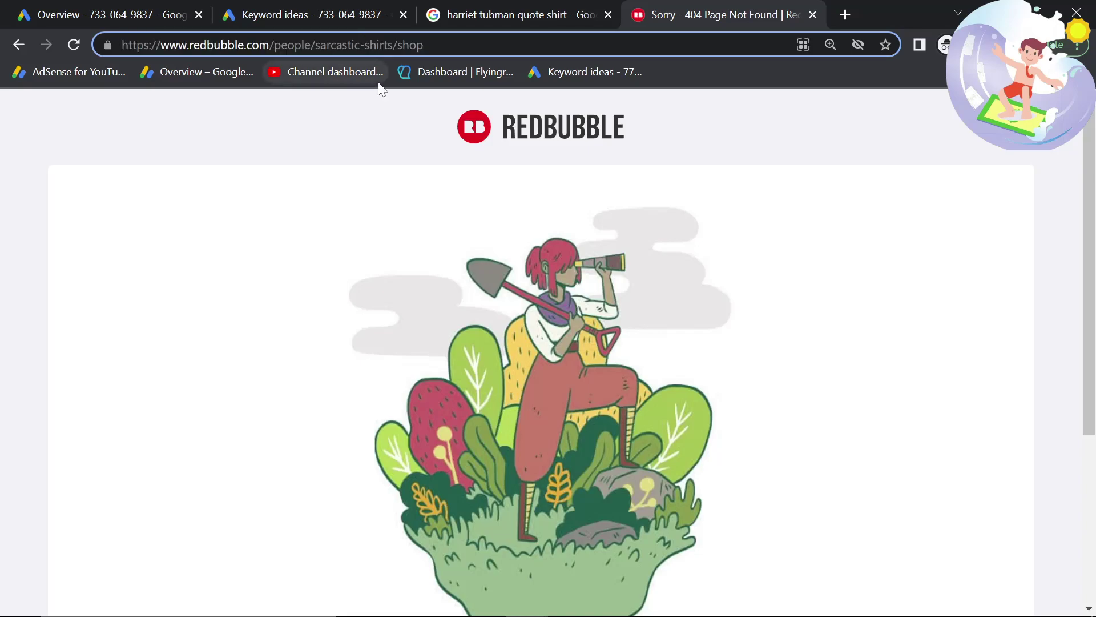
pyautogui.press('Delete')
pyautogui.press('Return')
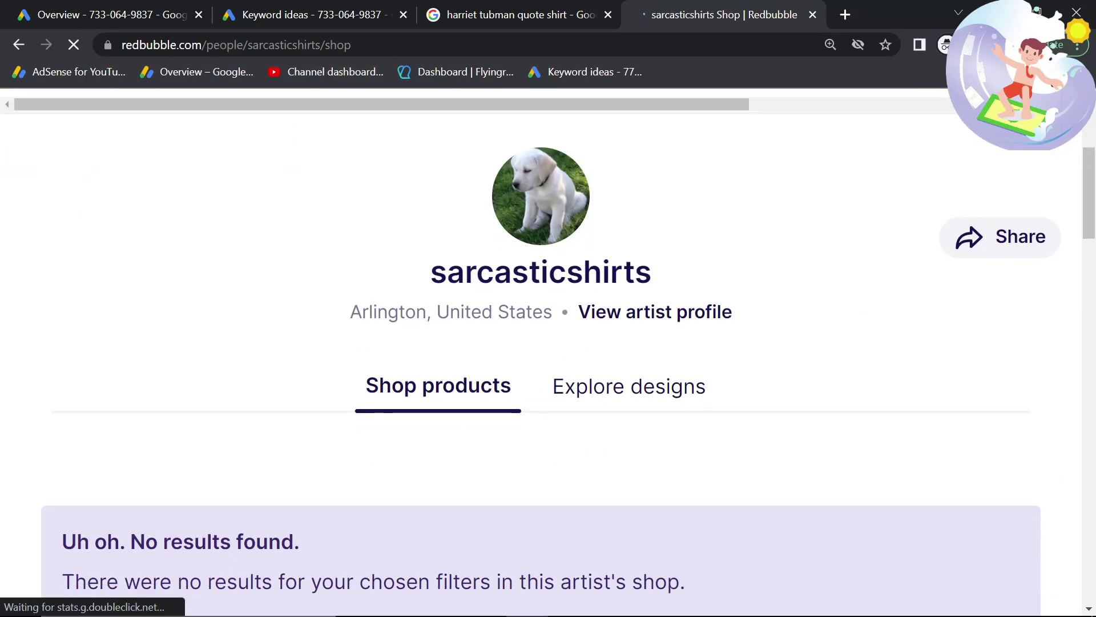
# Allow all cookies on Redbubble and look over the sarcasticshirts shop page for products and artist details.
pyautogui.scroll(-5, 461, 269)
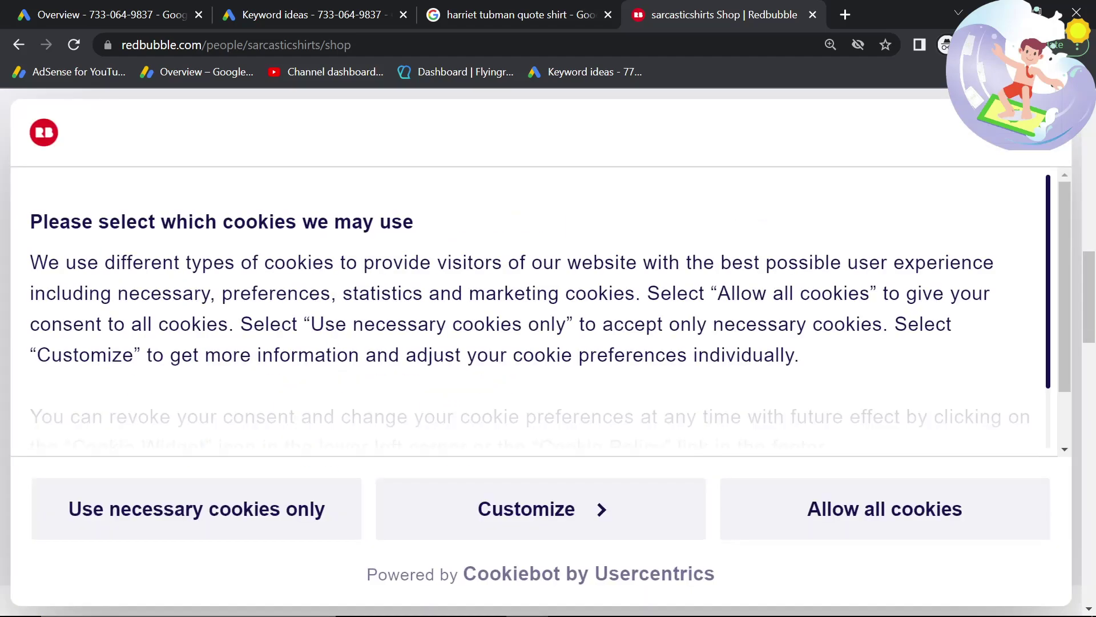
pyautogui.scroll(-2, 461, 270)
pyautogui.click(862, 519)
pyautogui.scroll(-5, 633, 433)
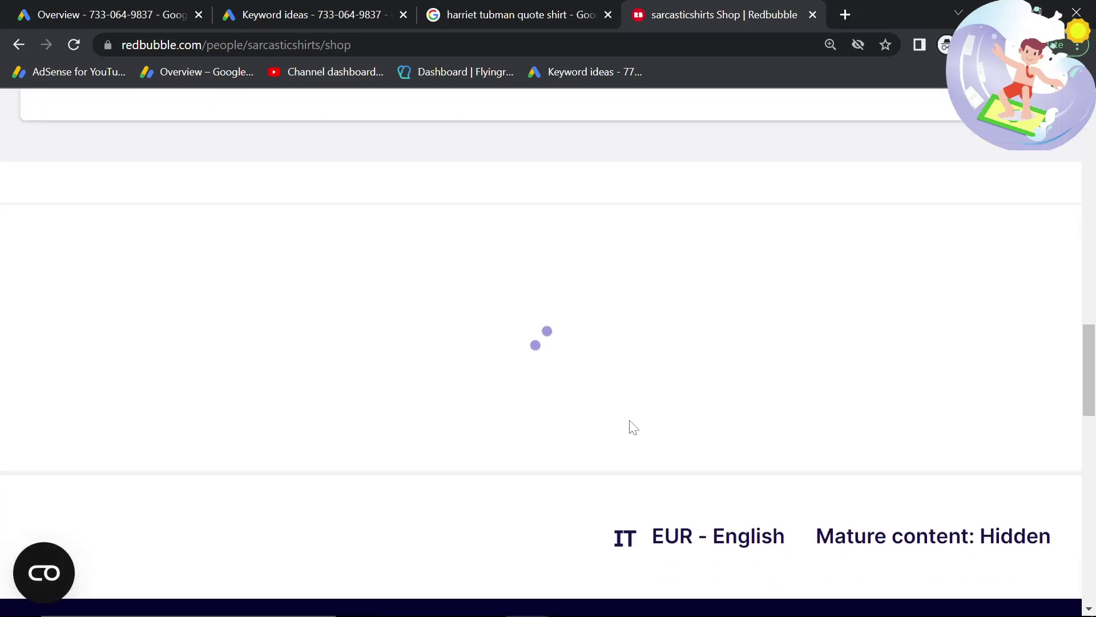
pyautogui.scroll(5, 634, 428)
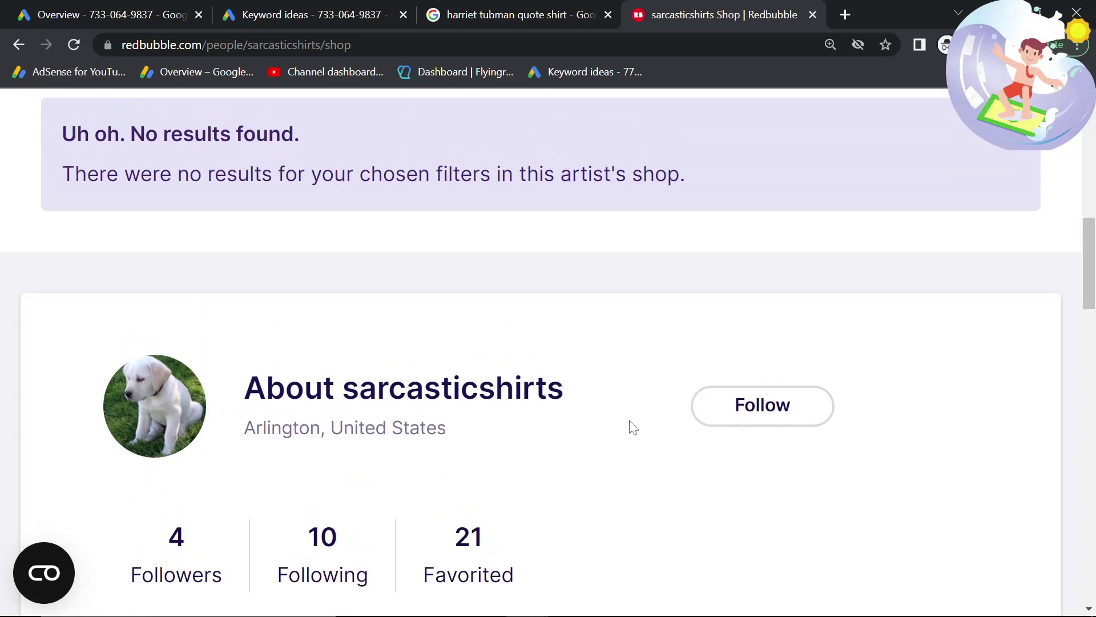
pyautogui.scroll(8, 631, 429)
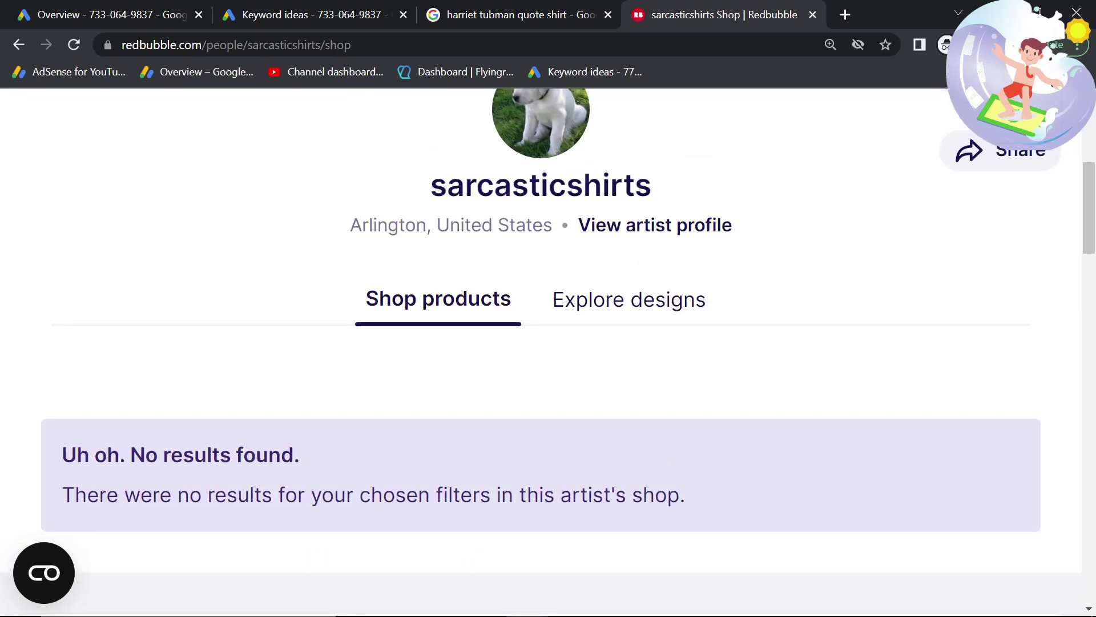
# Return to the keyword ideas and review the "sarcastic shirts" keyword with the ideas around it.
pyautogui.click(514, 15)
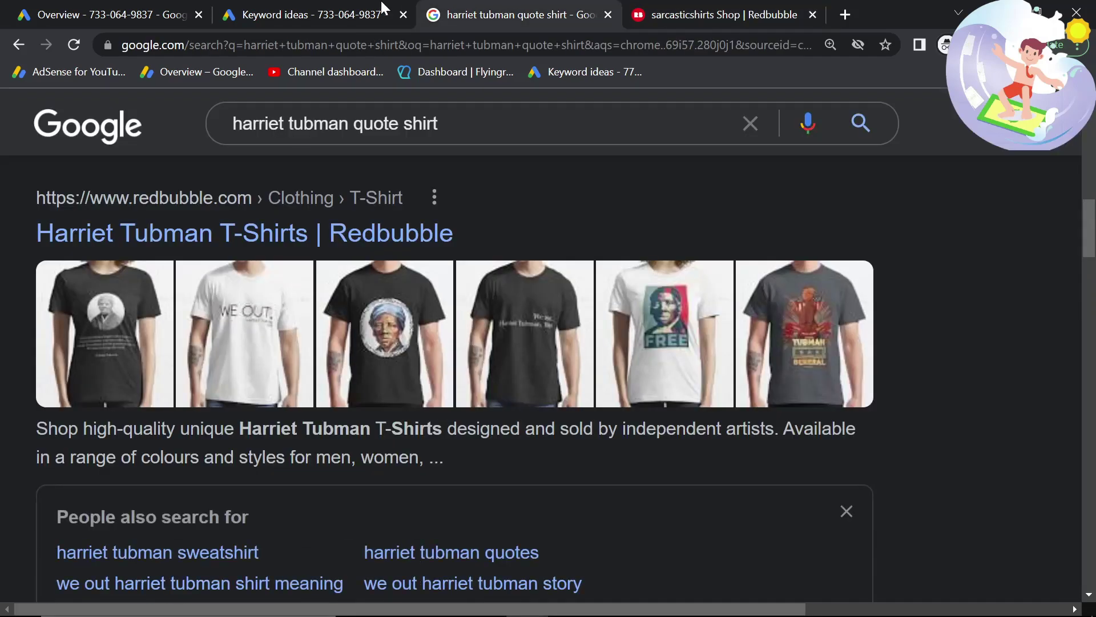
pyautogui.click(403, 8)
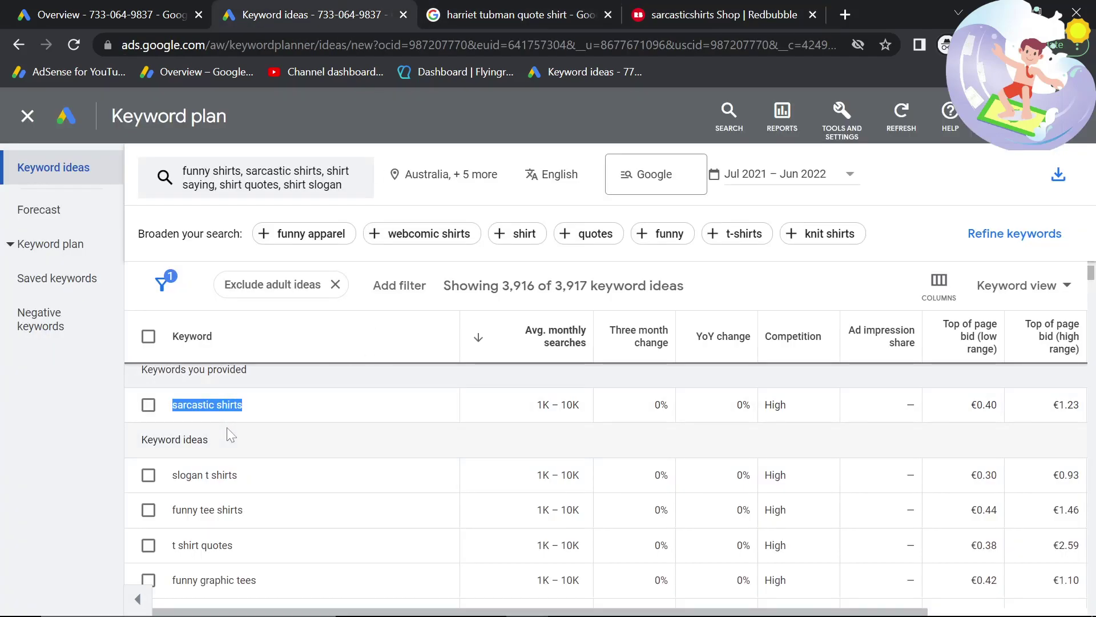
pyautogui.scroll(-3, 211, 431)
pyautogui.scroll(3, 212, 430)
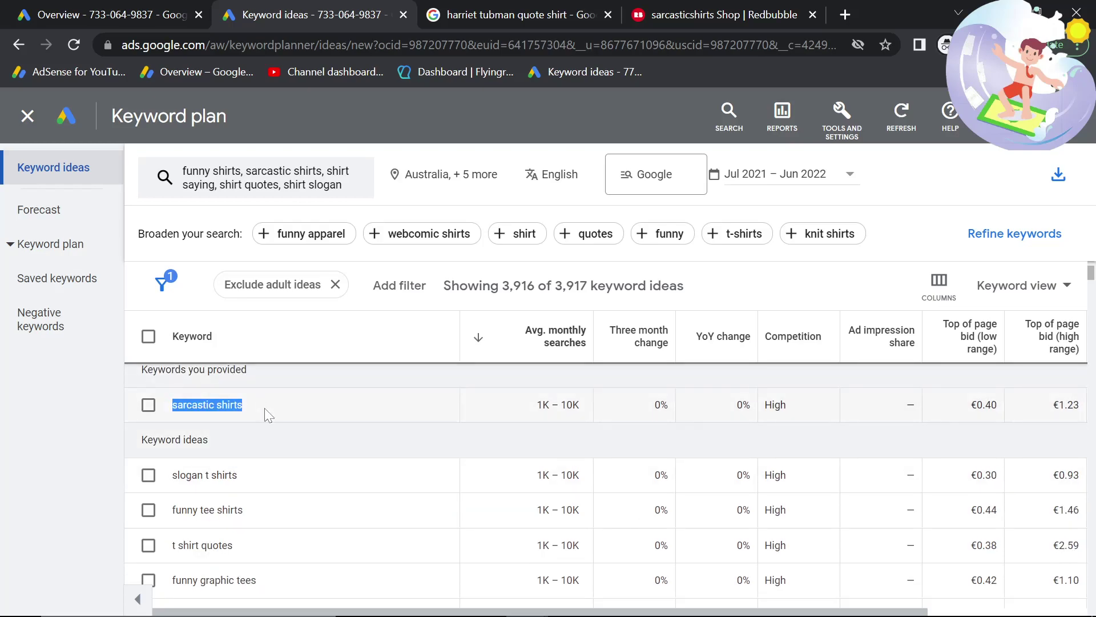
# Go back to the Redbubble page and check the shop address with the name sarcasticshirts1.
pyautogui.click(702, 12)
pyautogui.click(328, 47)
pyautogui.write('1/shop')
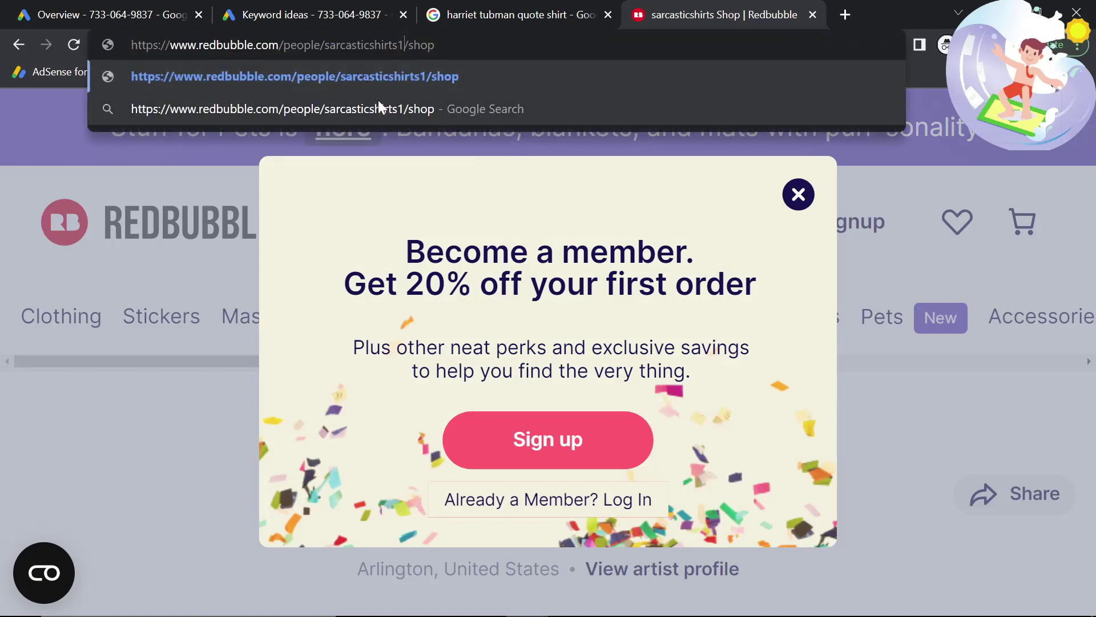
pyautogui.click(464, 85)
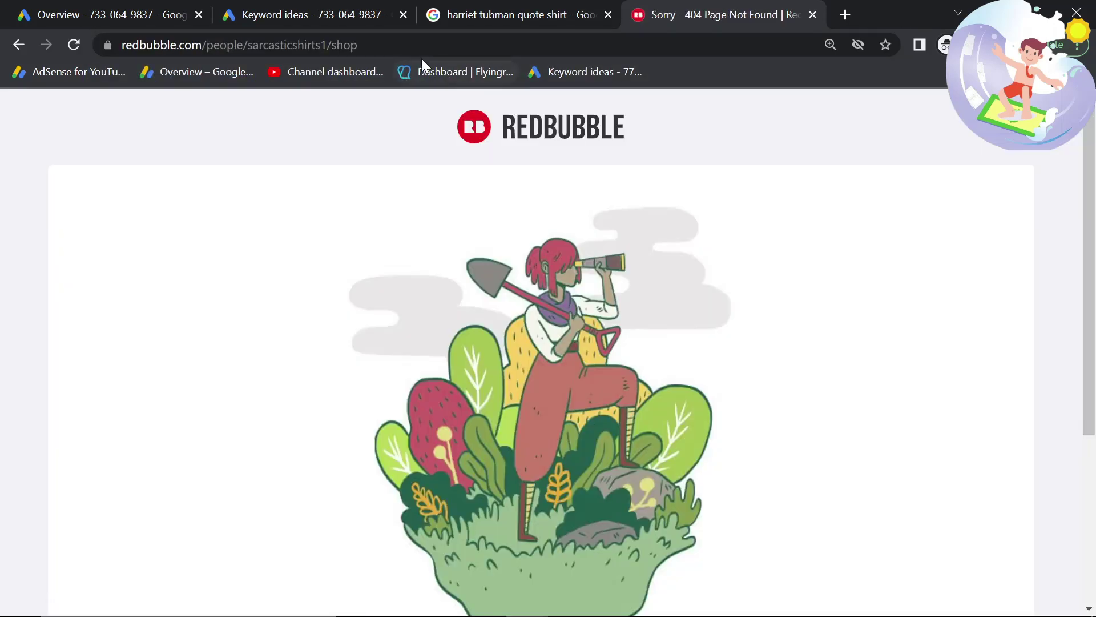
# Change the shop name in the address back to sarcasticshirts, open that shop and look over its products and artist profile.
pyautogui.click(396, 44)
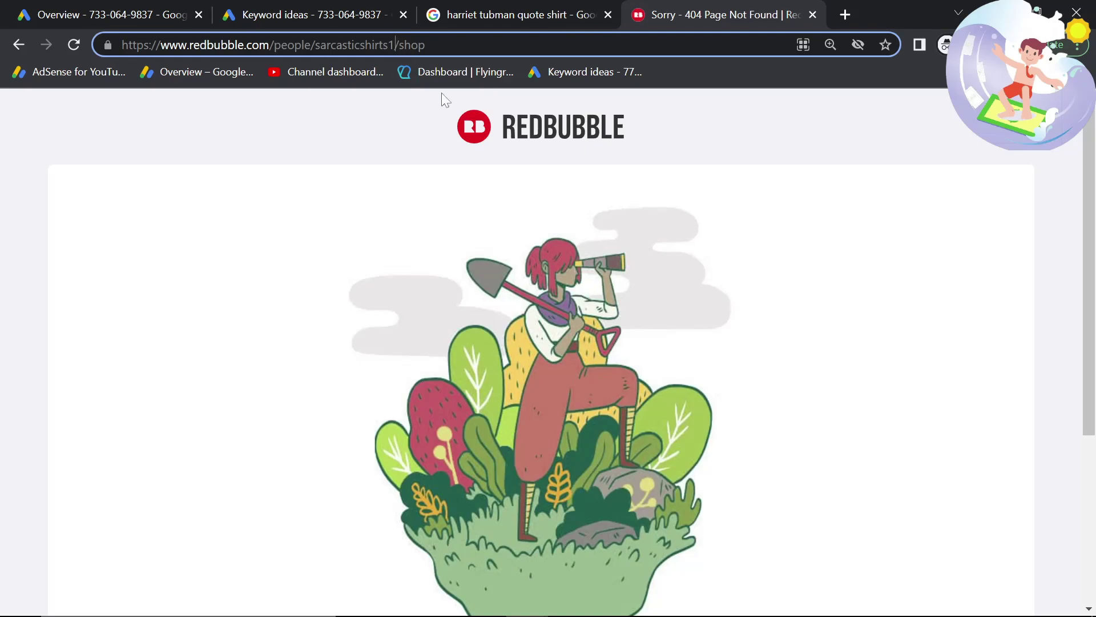
pyautogui.press('BackSpace')
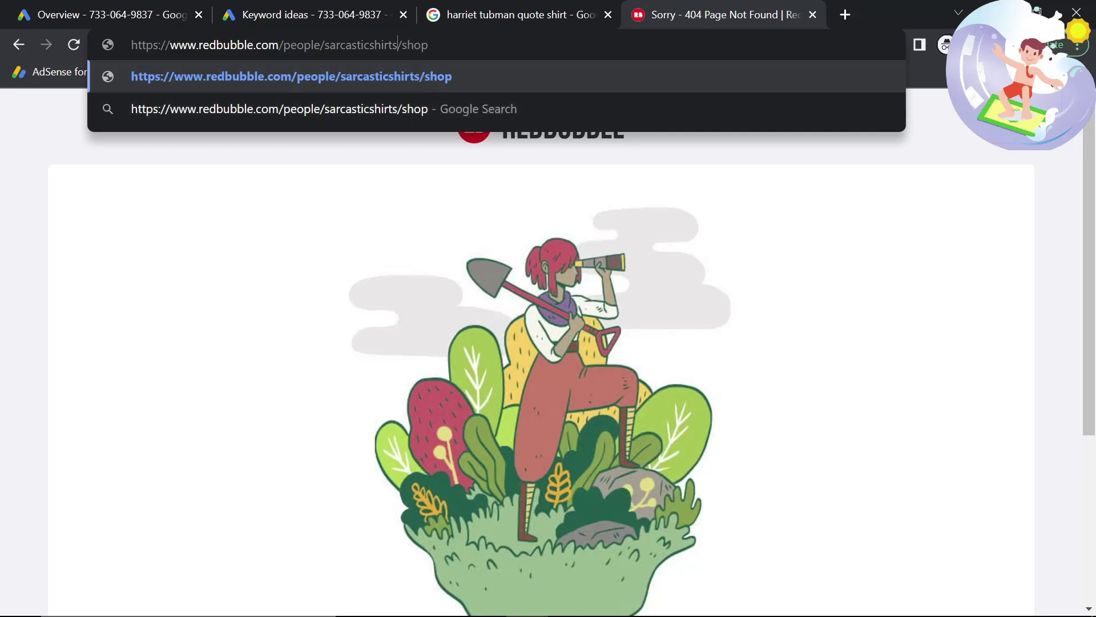
pyautogui.hotkey('ctrl', 'shift', 'Left')
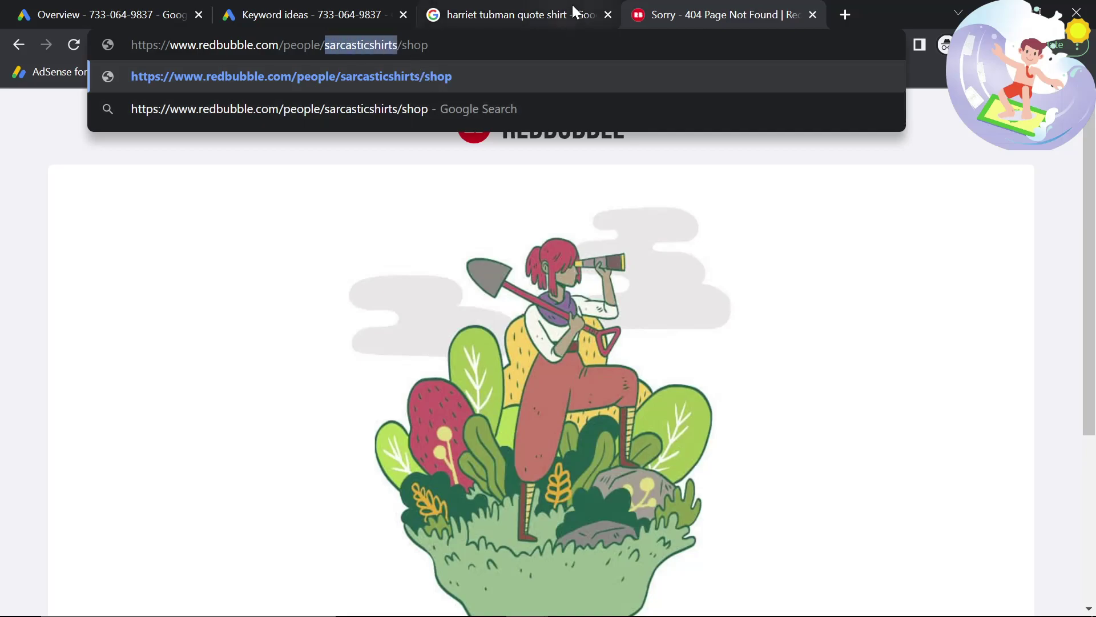
pyautogui.press('Return')
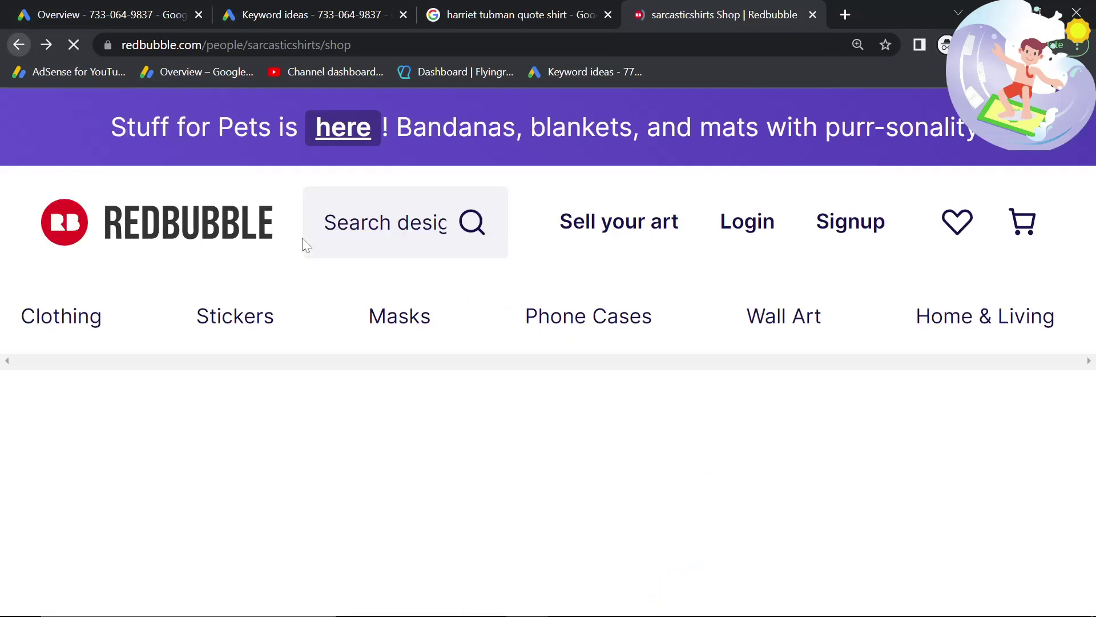
pyautogui.scroll(-8, 472, 399)
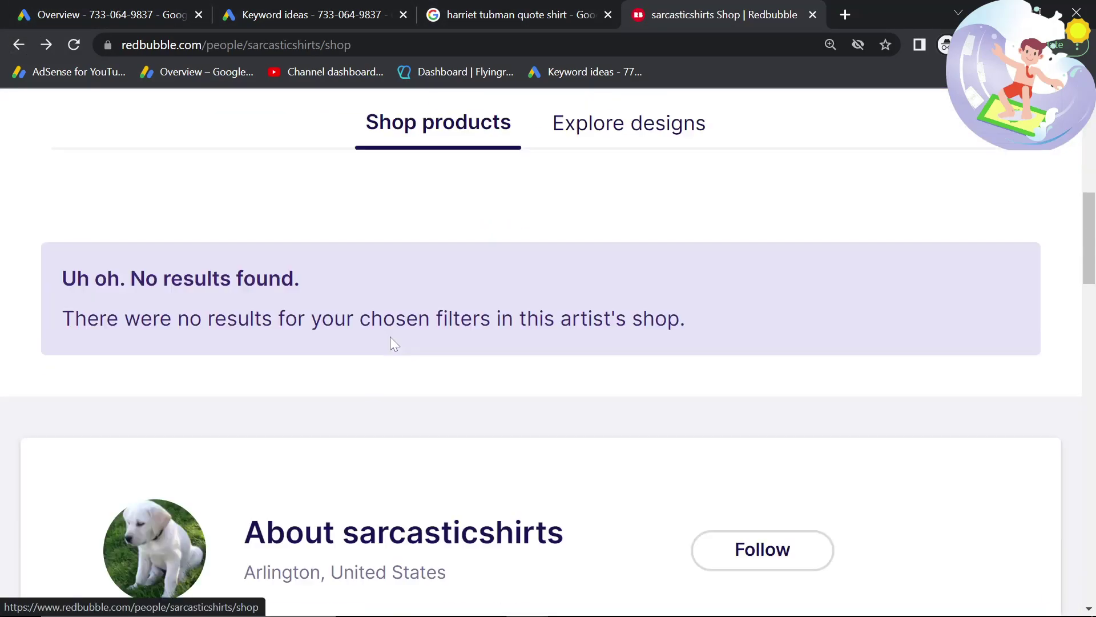
pyautogui.scroll(5, 391, 338)
pyautogui.click(654, 343)
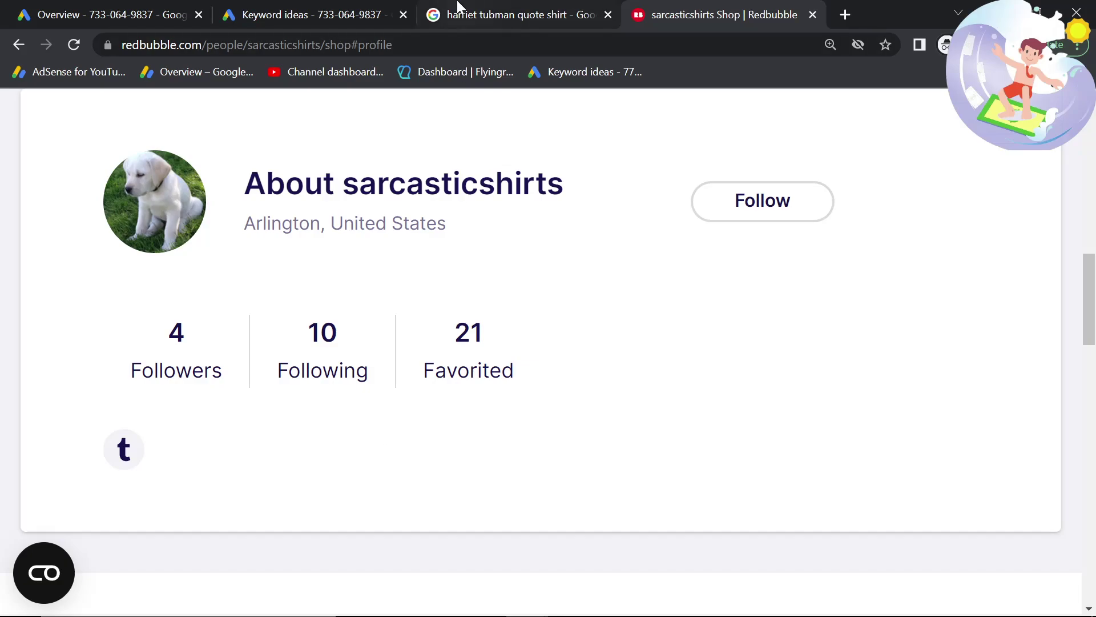
# Return to the keyword ideas and examine niche ideas such as "funny mom shirts", "funny workout shirts" and "funny pregnancy shirts".
pyautogui.click(313, 14)
pyautogui.scroll(-5, 321, 437)
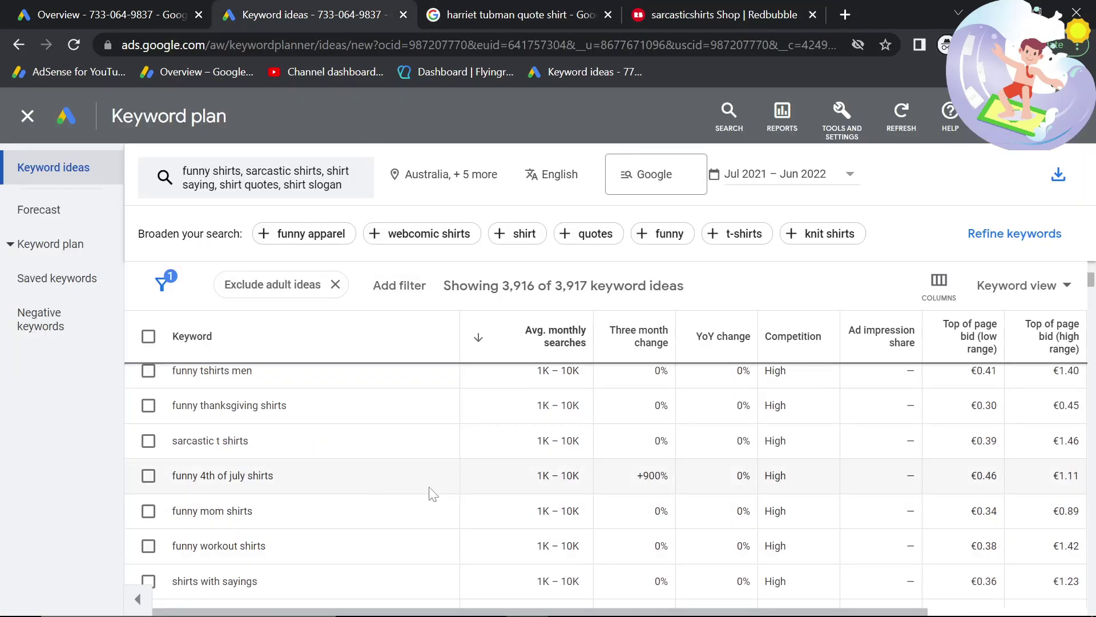
pyautogui.tripleClick(166, 521)
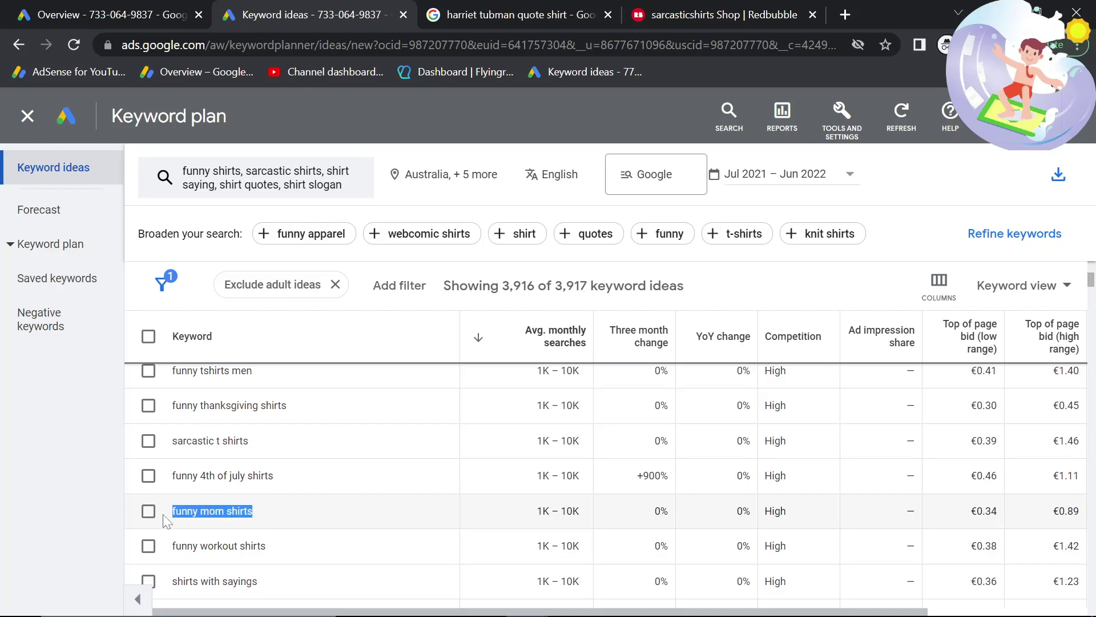
pyautogui.tripleClick(538, 511)
pyautogui.click(258, 520)
pyautogui.moveTo(266, 546); pyautogui.dragTo(170, 546)
pyautogui.scroll(-5, 330, 561)
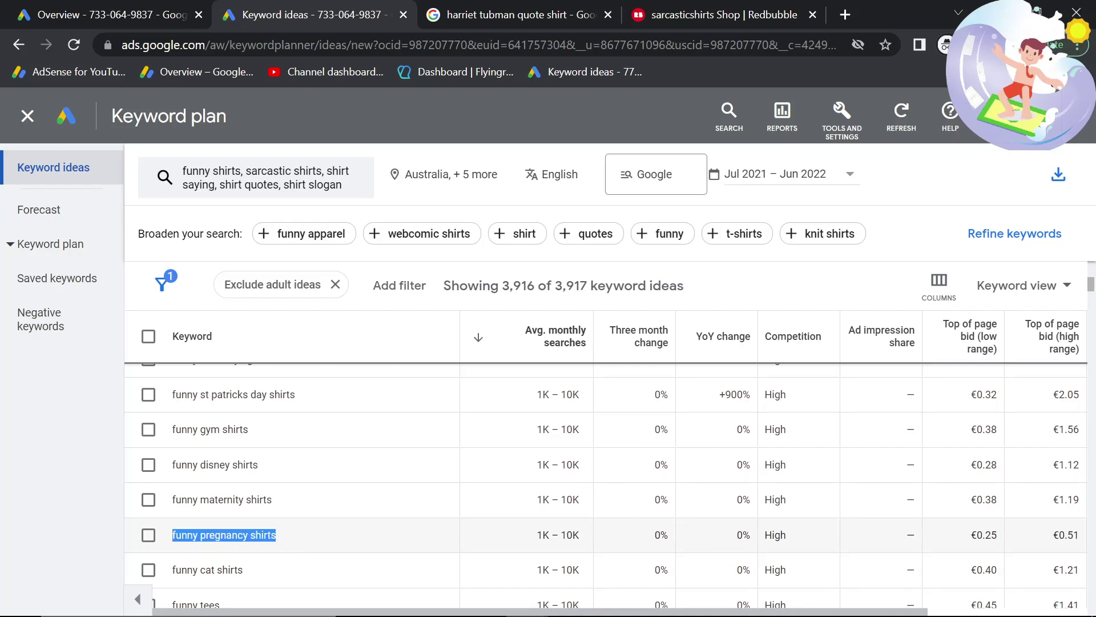
pyautogui.scroll(-3, 174, 536)
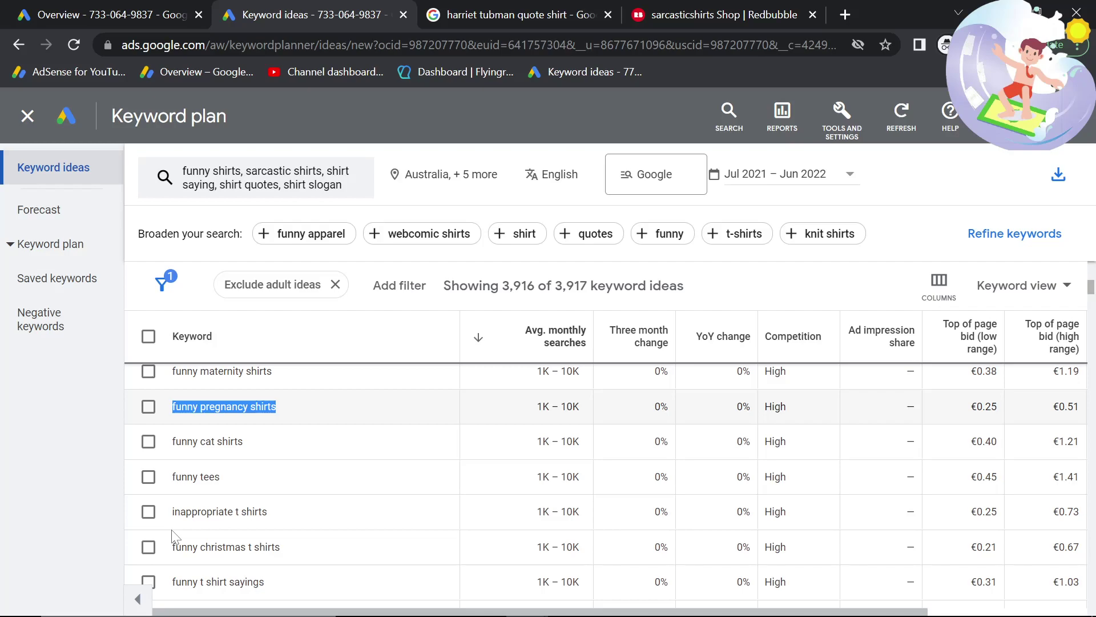
pyautogui.scroll(-2, 175, 537)
pyautogui.scroll(2, 175, 537)
# Replace all the seed keywords with "funny pregnancy shirts" and get the new keyword ideas.
pyautogui.click(334, 185)
pyautogui.click(288, 293)
pyautogui.click(290, 260)
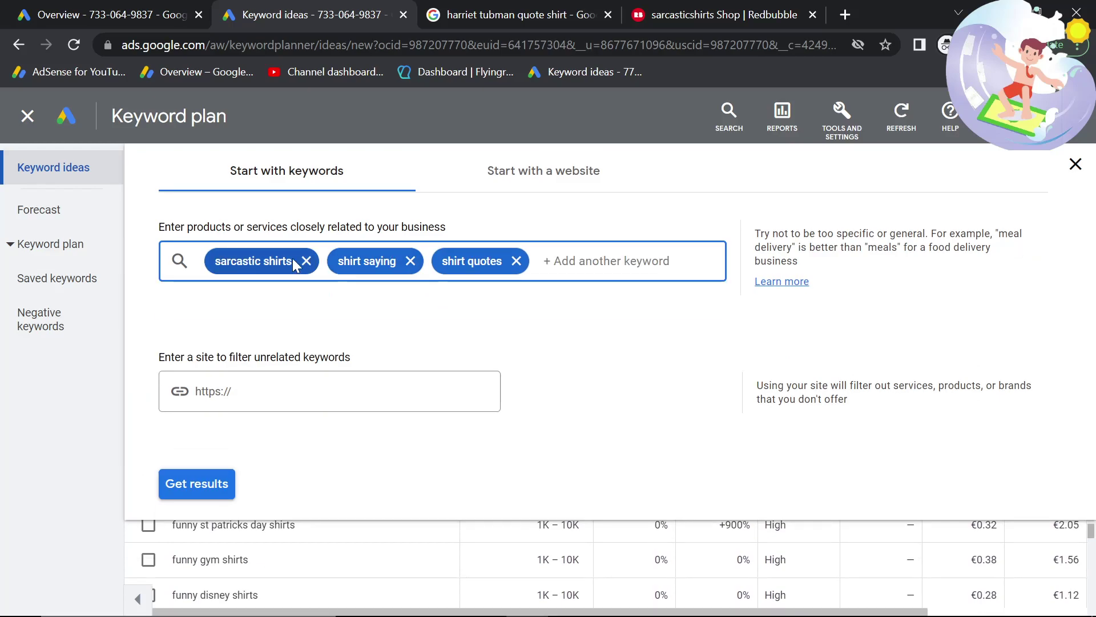
pyautogui.click(289, 260)
pyautogui.click(288, 260)
pyautogui.click(288, 260)
pyautogui.hotkey('ctrl', 'a')
pyautogui.write('funny pregnancy shirts')
pyautogui.press('Return')
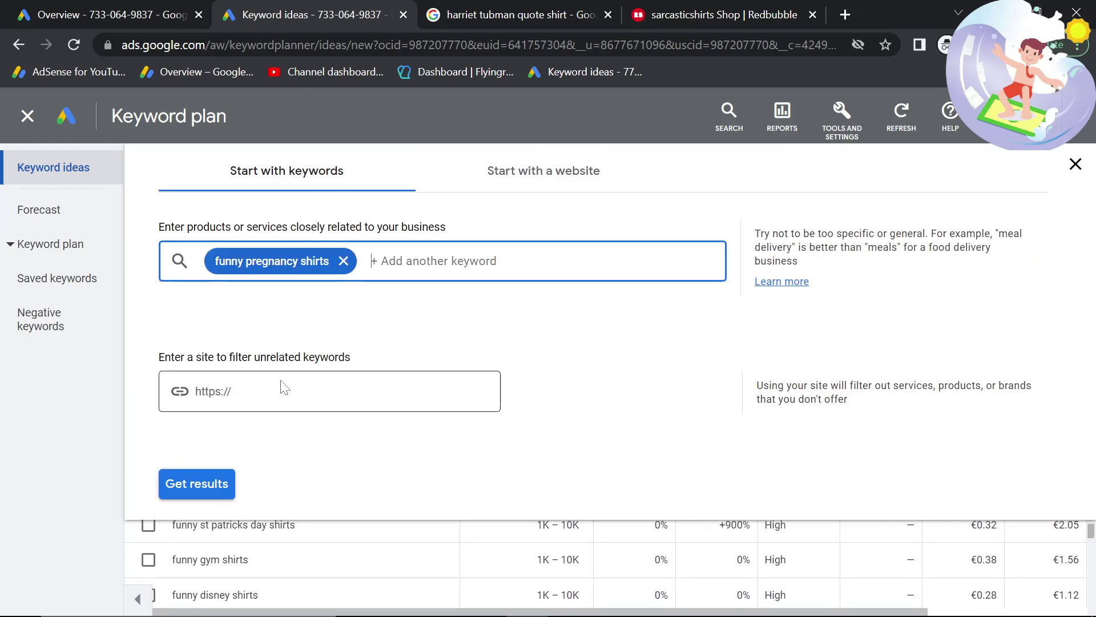
pyautogui.click(197, 485)
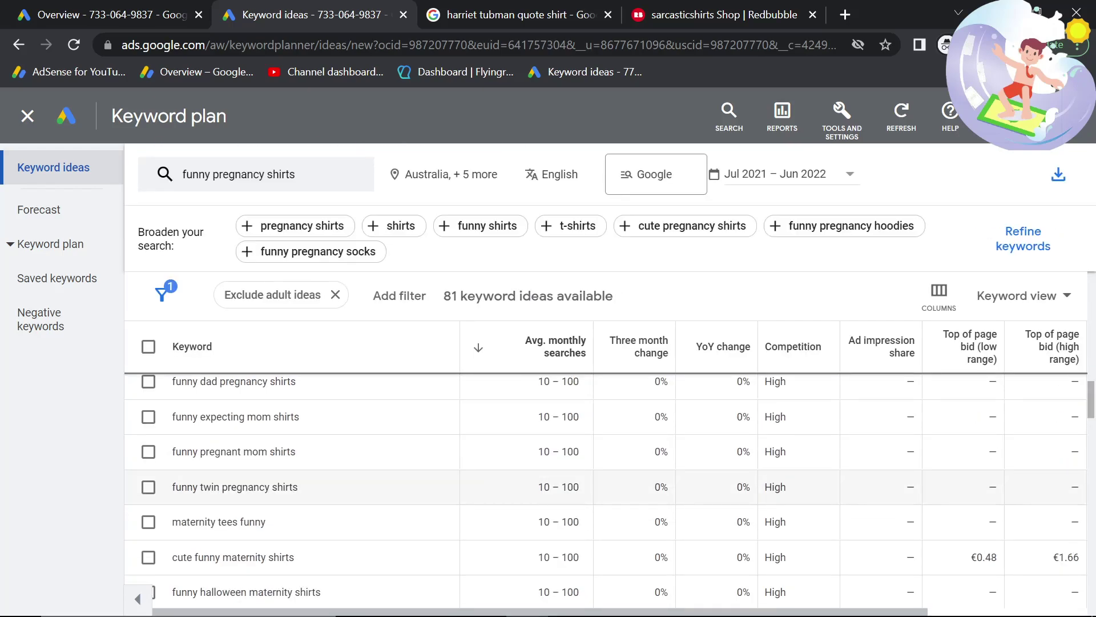
# Review the whole list of keyword ideas for "funny pregnancy shirts", checking search volumes and competition.
pyautogui.scroll(10, 277, 494)
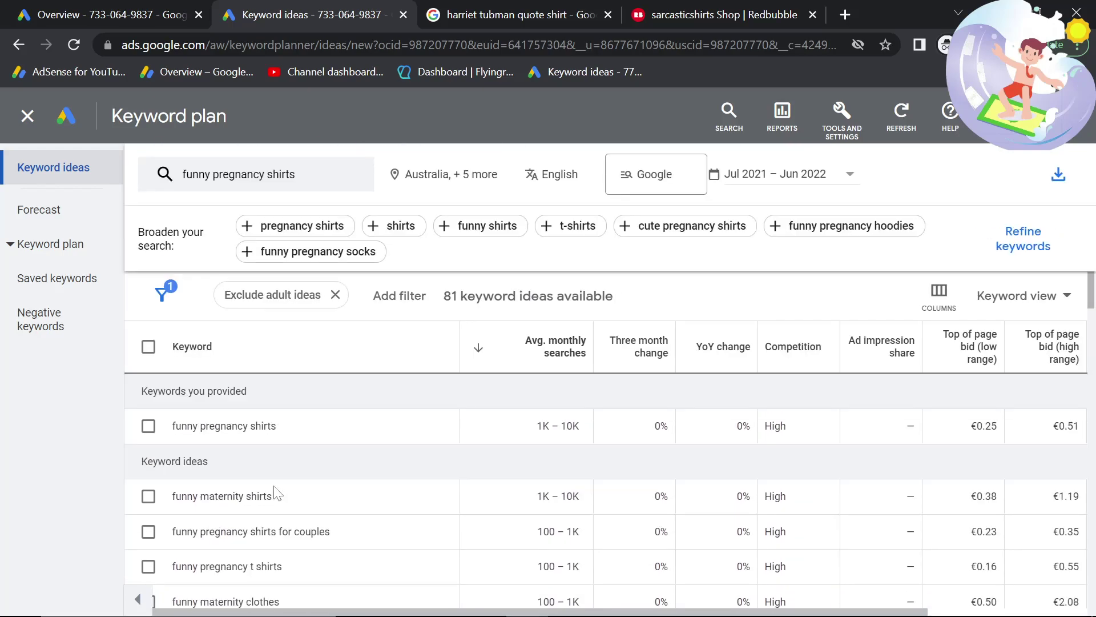
pyautogui.scroll(-10, 277, 492)
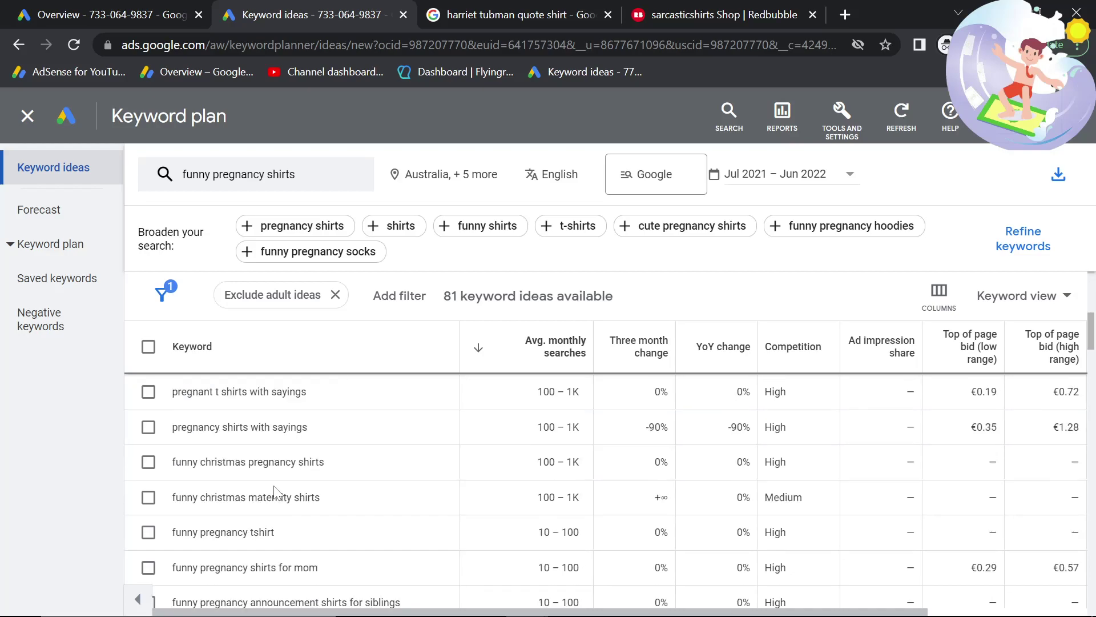
pyautogui.scroll(-10, 277, 492)
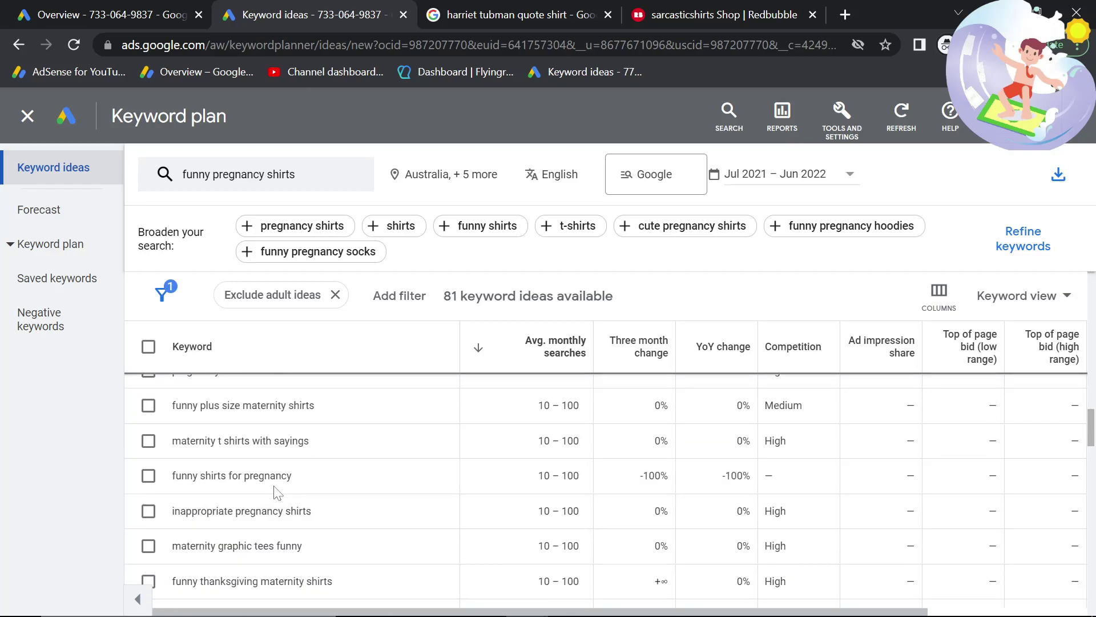
pyautogui.scroll(-10, 277, 494)
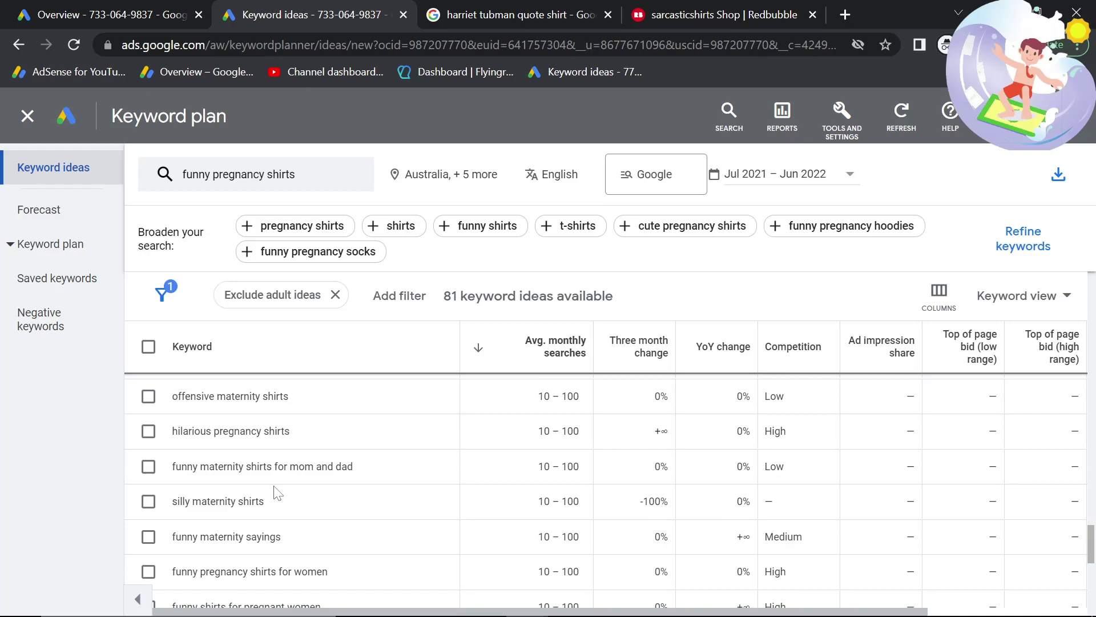
pyautogui.scroll(-2, 277, 492)
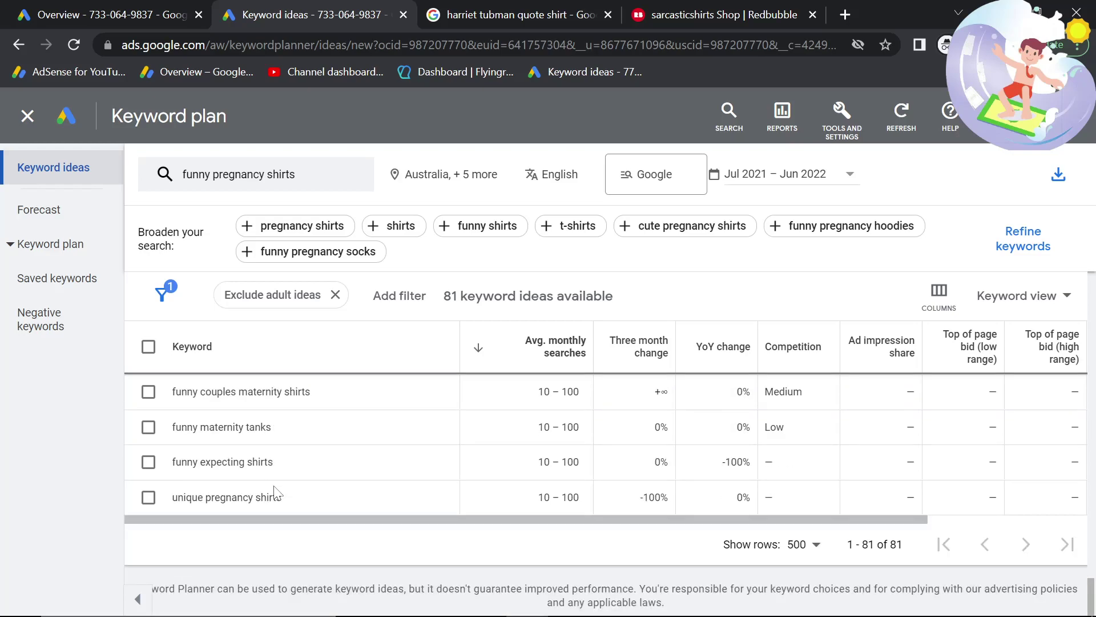
pyautogui.scroll(10, 277, 492)
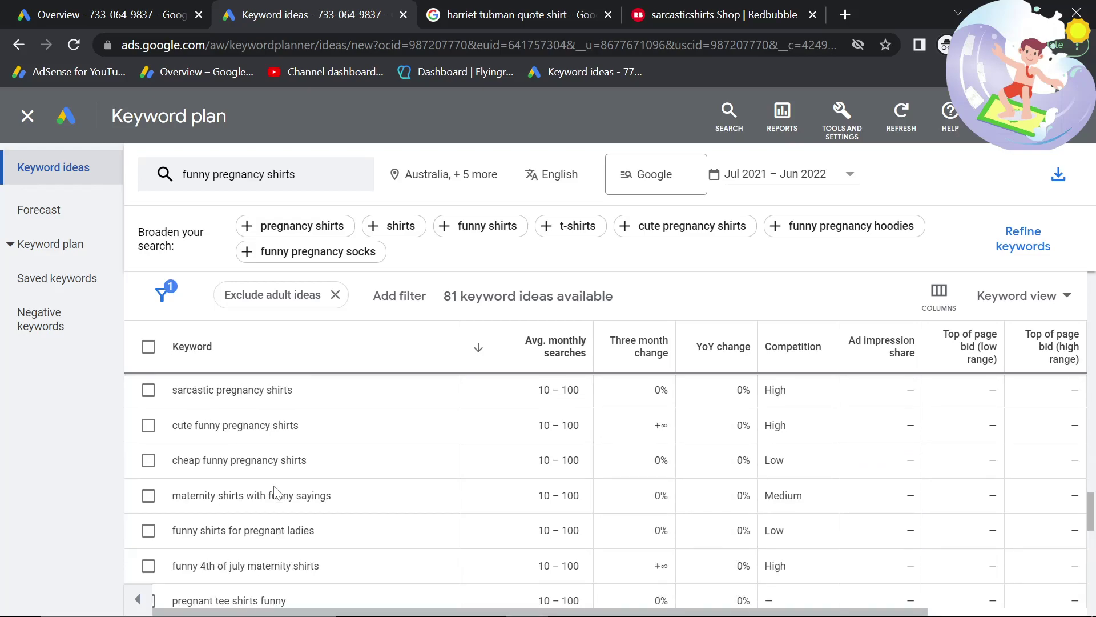
pyautogui.click(257, 174)
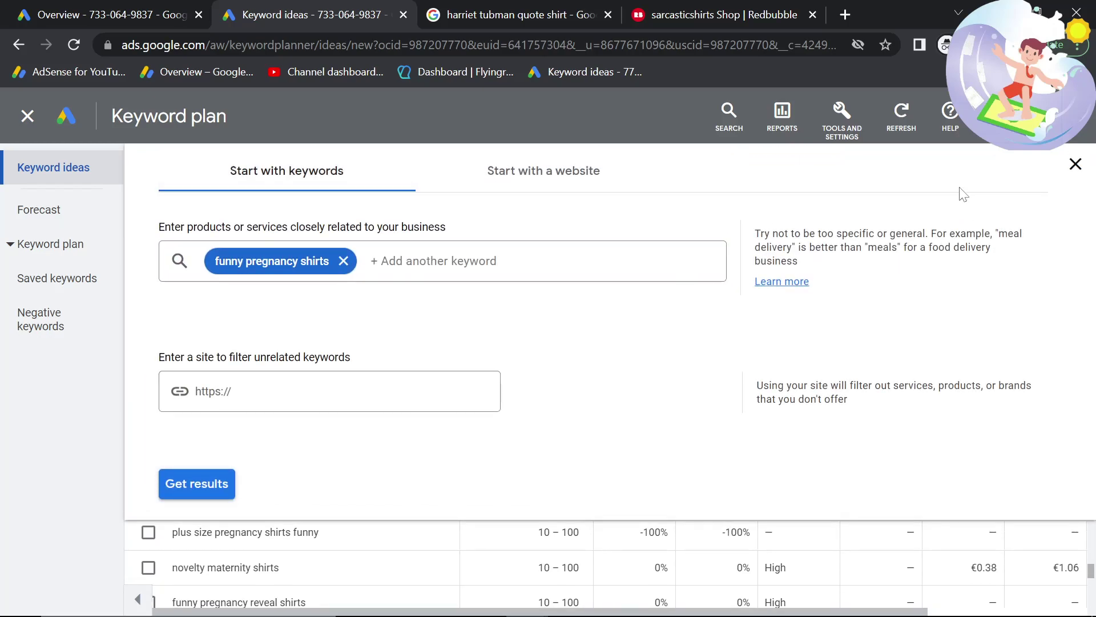
pyautogui.click(1076, 164)
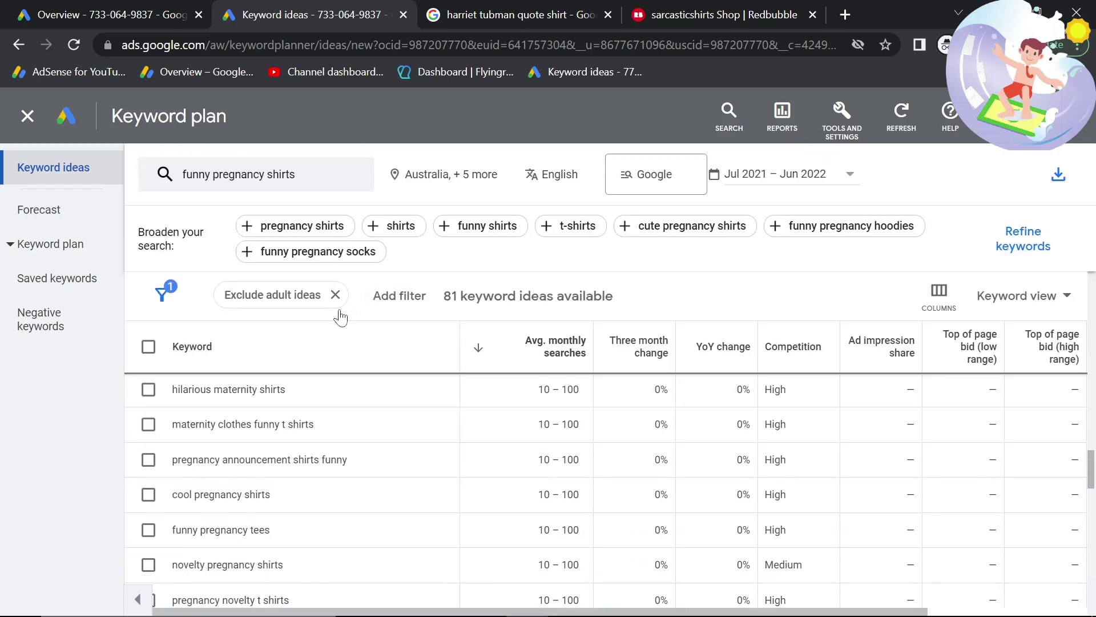
# Broaden the search with "pregnancy shirts" and check the monthly searches of the "thanksgiving pregnancy announcement shirt" keyword.
pyautogui.click(331, 226)
pyautogui.click(177, 488)
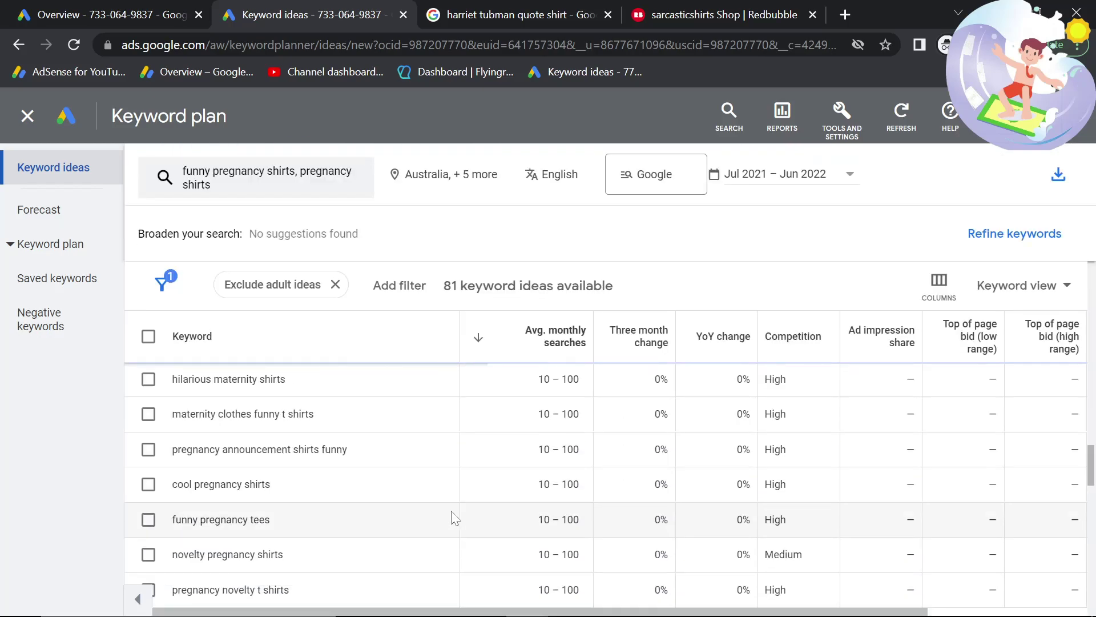
pyautogui.moveTo(381, 415); pyautogui.dragTo(170, 422)
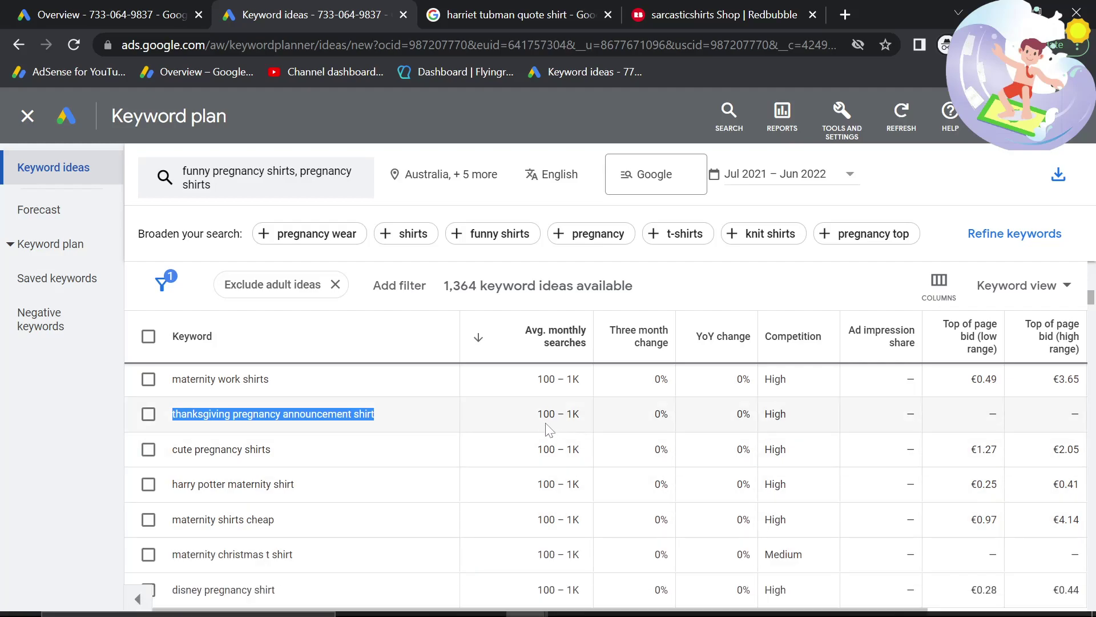
pyautogui.scroll(-3, 512, 405)
pyautogui.scroll(3, 502, 422)
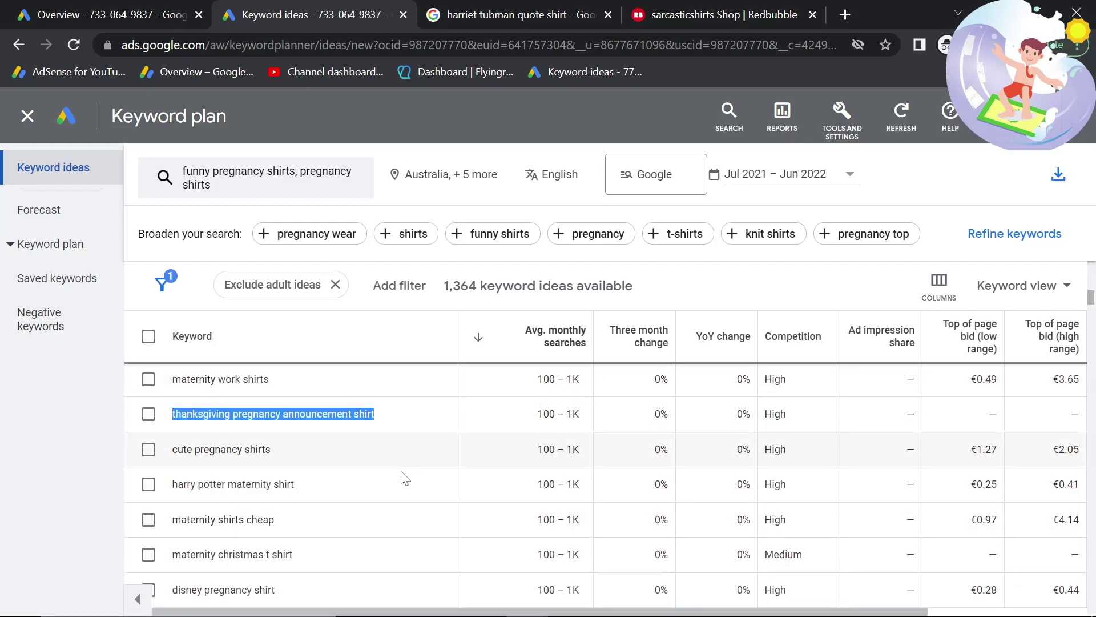
pyautogui.moveTo(526, 430); pyautogui.dragTo(594, 408)
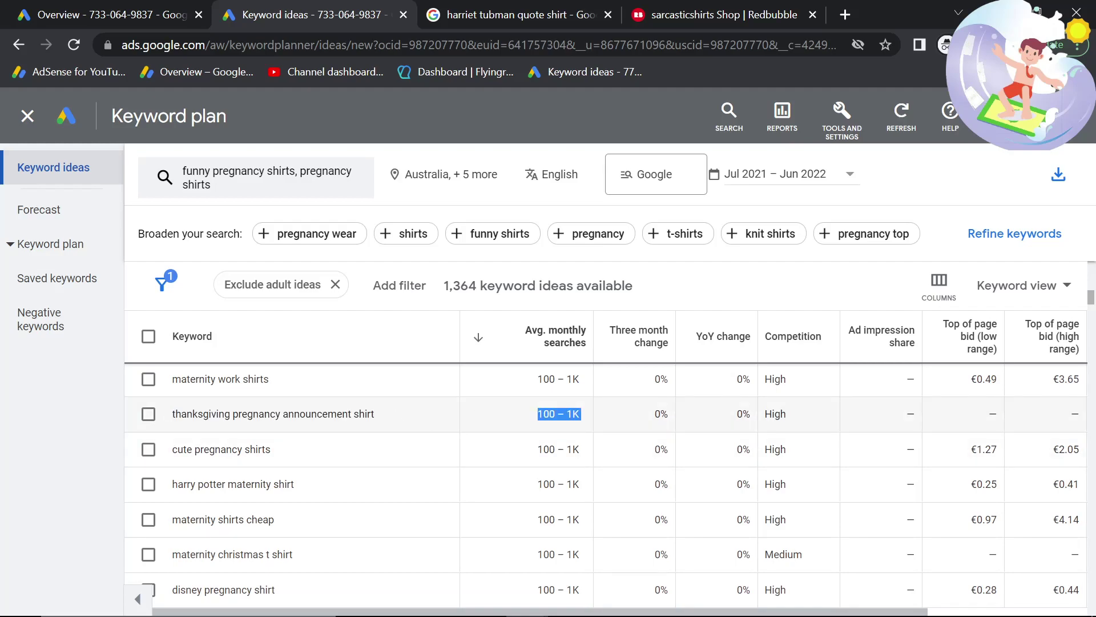
# Copy the keyword "im pregnant shirt" from the ideas list and search Google for it.
pyautogui.scroll(-3, 347, 403)
pyautogui.scroll(-3, 350, 410)
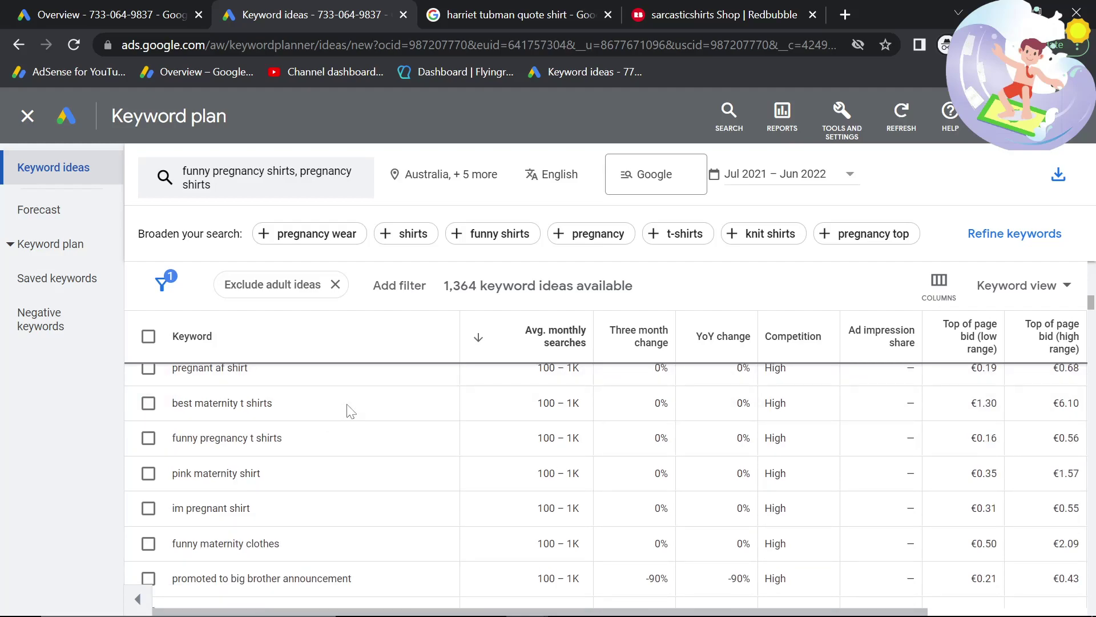
pyautogui.scroll(-3, 350, 411)
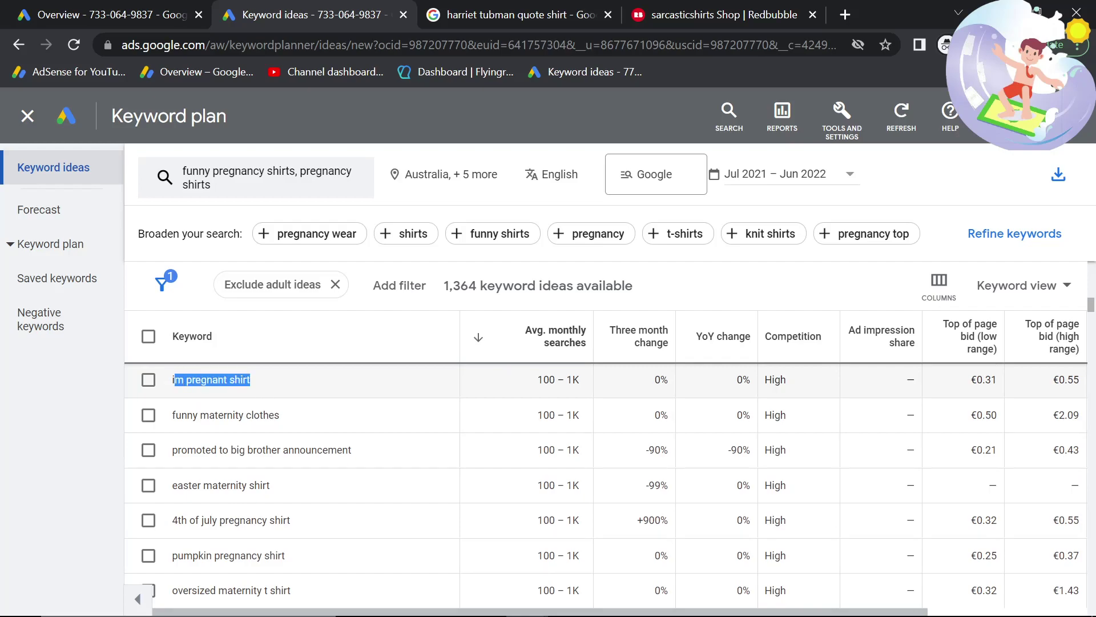
pyautogui.hotkey('ctrl', 'c')
pyautogui.click(503, 15)
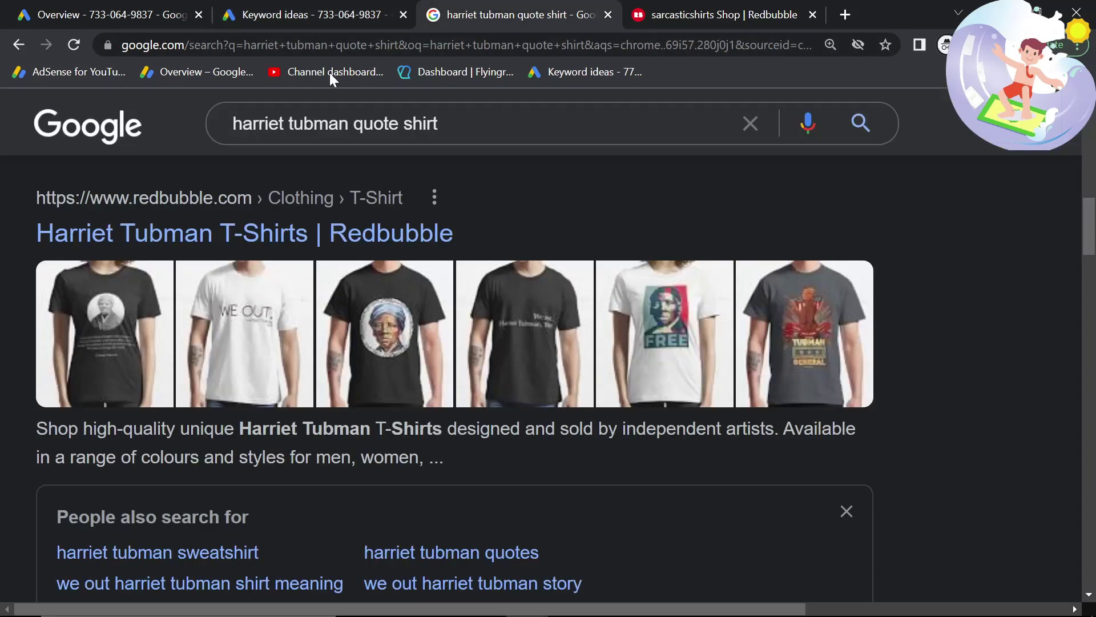
pyautogui.tripleClick(342, 123)
pyautogui.hotkey('ctrl', 'v')
pyautogui.press('Return')
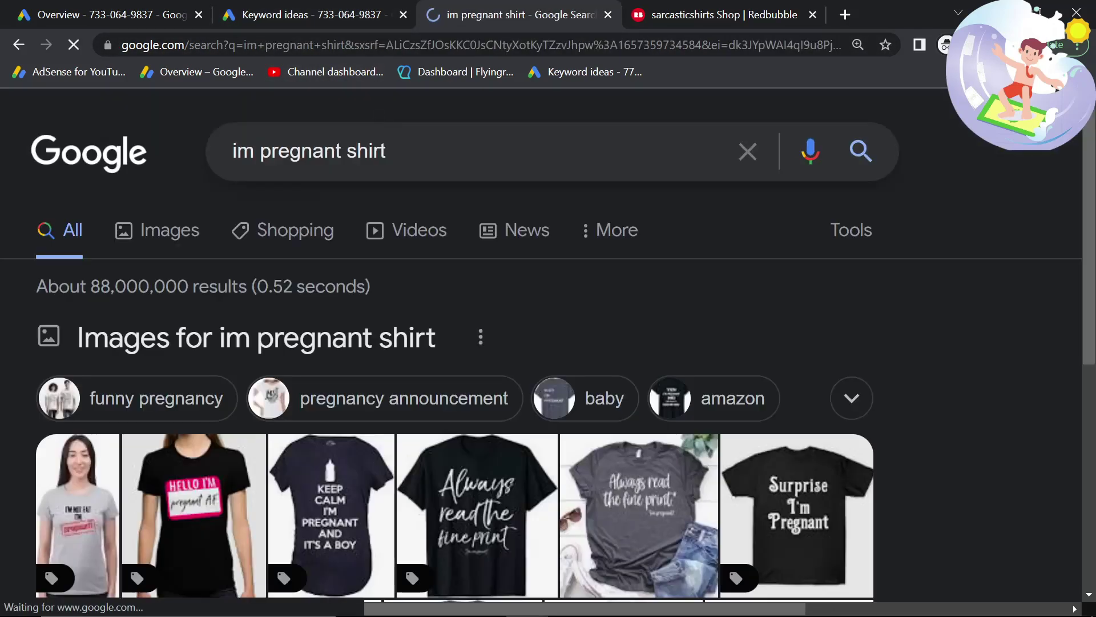
# Open the Redbubble result for Im Pregnant T-Shirts from the Google results and look through the existing designs.
pyautogui.scroll(-10, 231, 471)
pyautogui.scroll(-10, 232, 471)
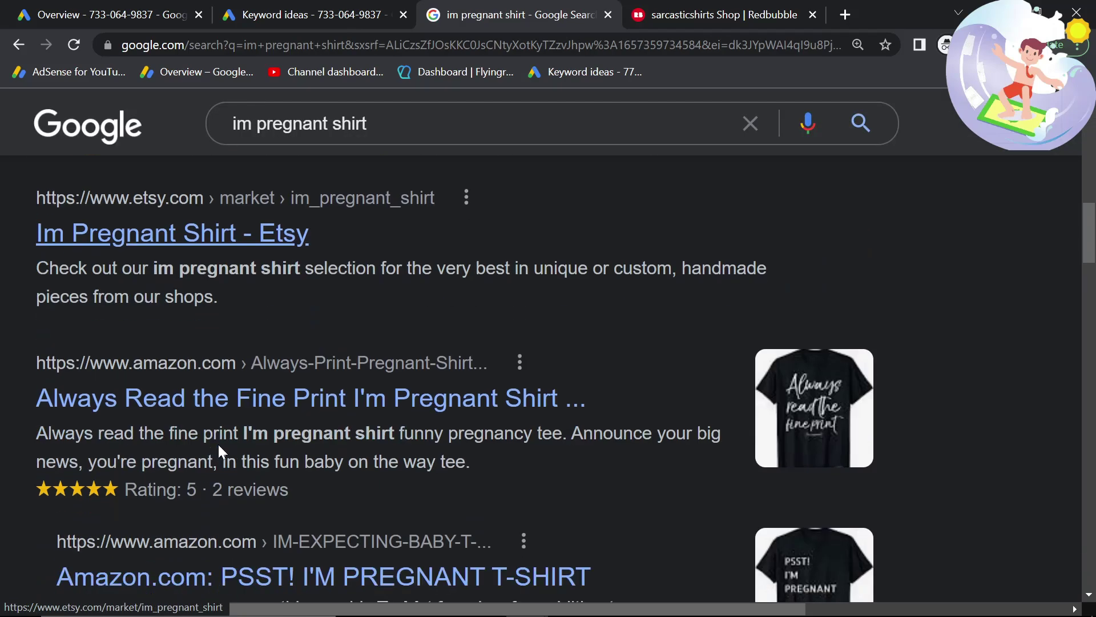
pyautogui.scroll(-1, 218, 444)
pyautogui.click(123, 342)
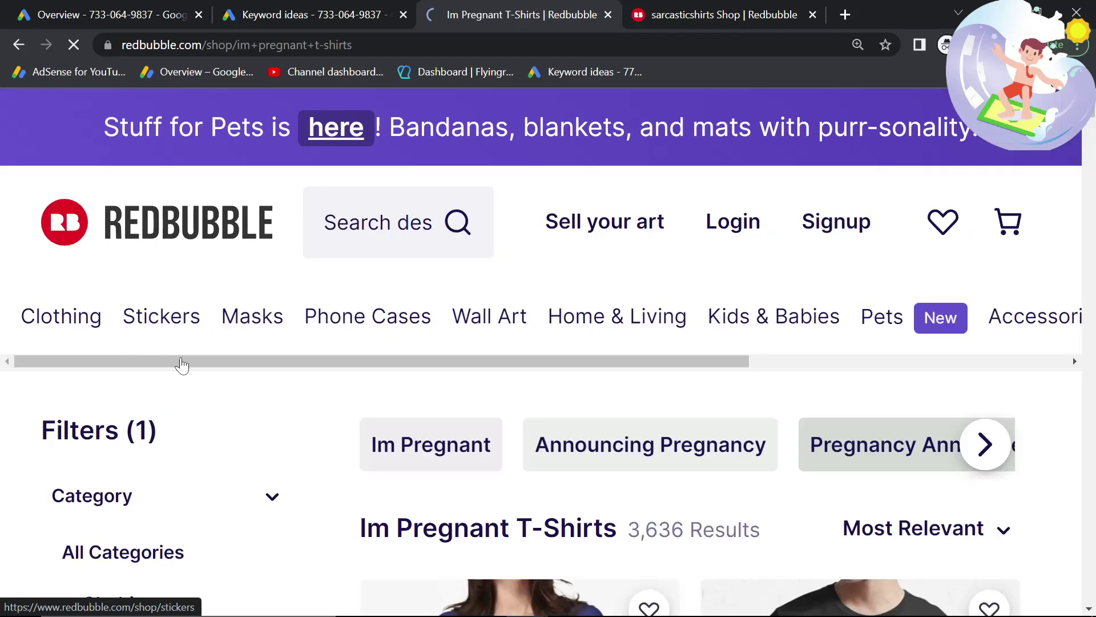
pyautogui.scroll(-2, 501, 466)
pyautogui.scroll(-3, 494, 447)
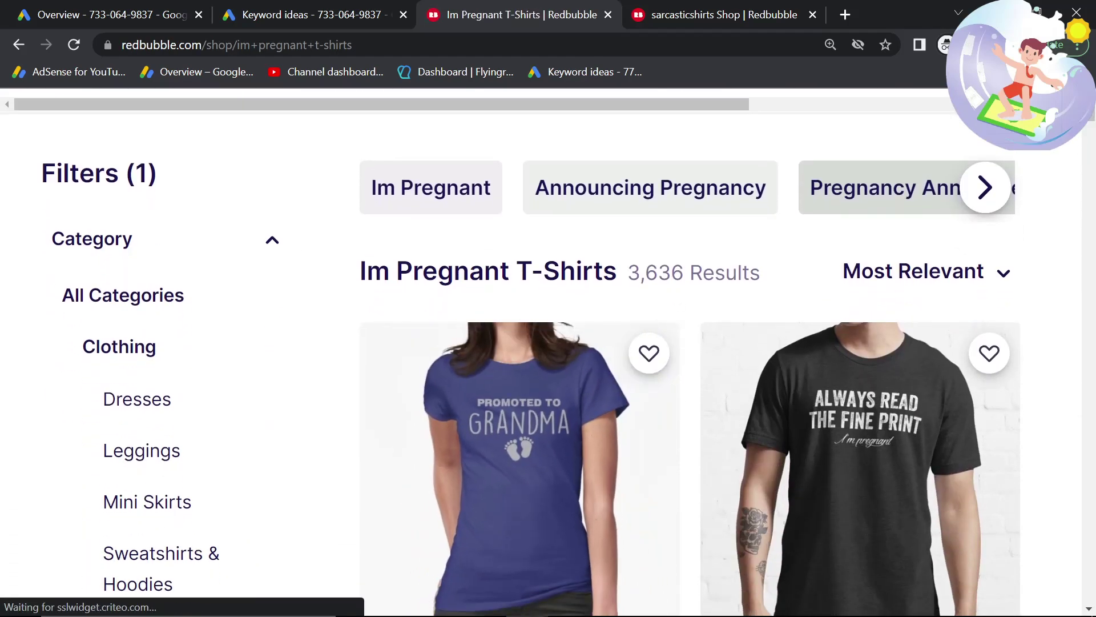
pyautogui.scroll(-6, 464, 309)
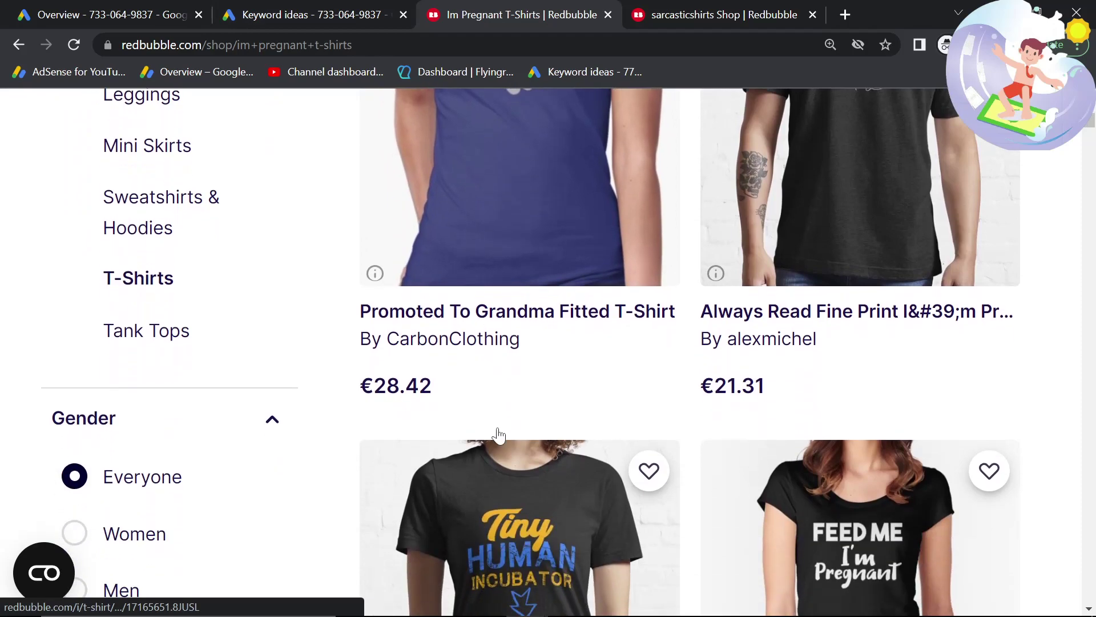
pyautogui.scroll(3, 498, 435)
# In Keyword Planner, replace the search with "promoted to grandma", get the keyword ideas and review their monthly searches and competition.
pyautogui.click(309, 14)
pyautogui.scroll(5, 324, 285)
pyautogui.scroll(1, 323, 212)
pyautogui.click(344, 261)
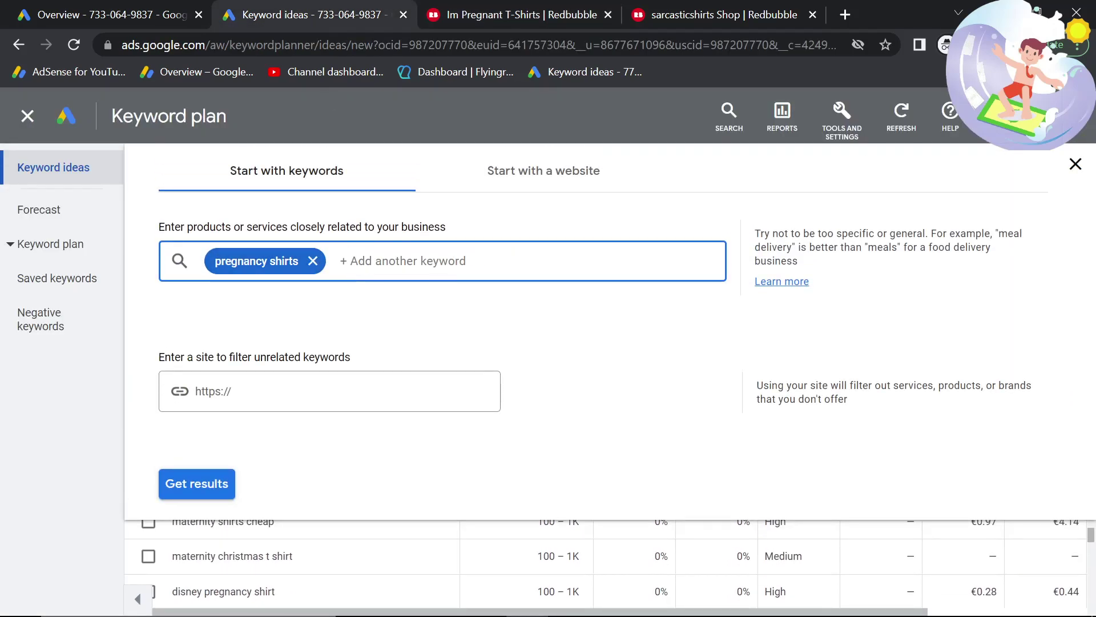
pyautogui.click(311, 261)
pyautogui.write('promot')
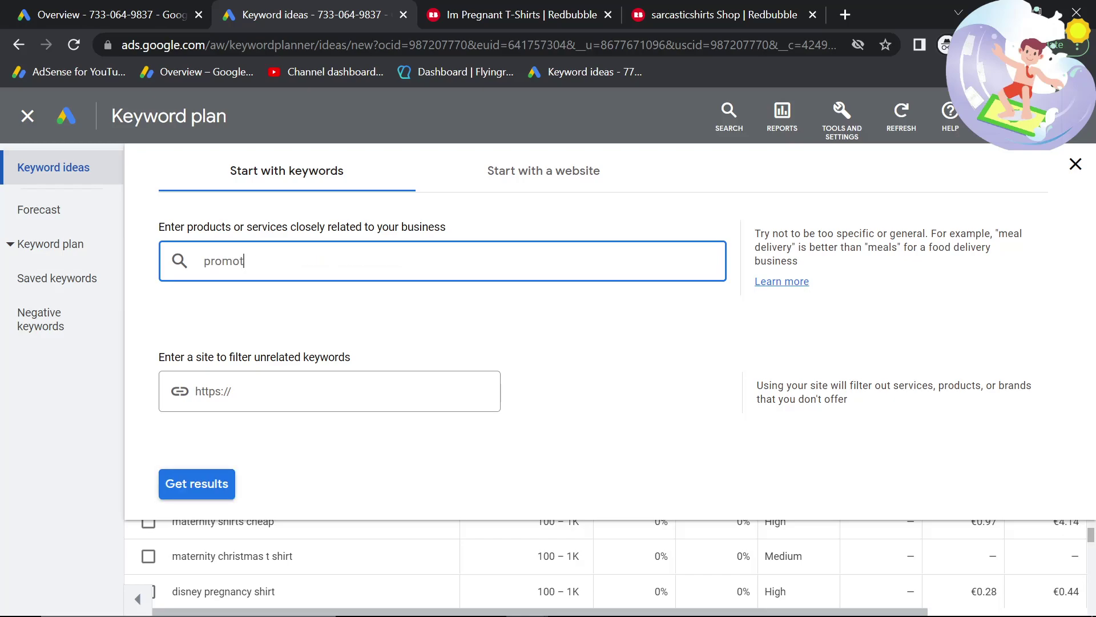
pyautogui.write('ed to grandma')
pyautogui.press('Return')
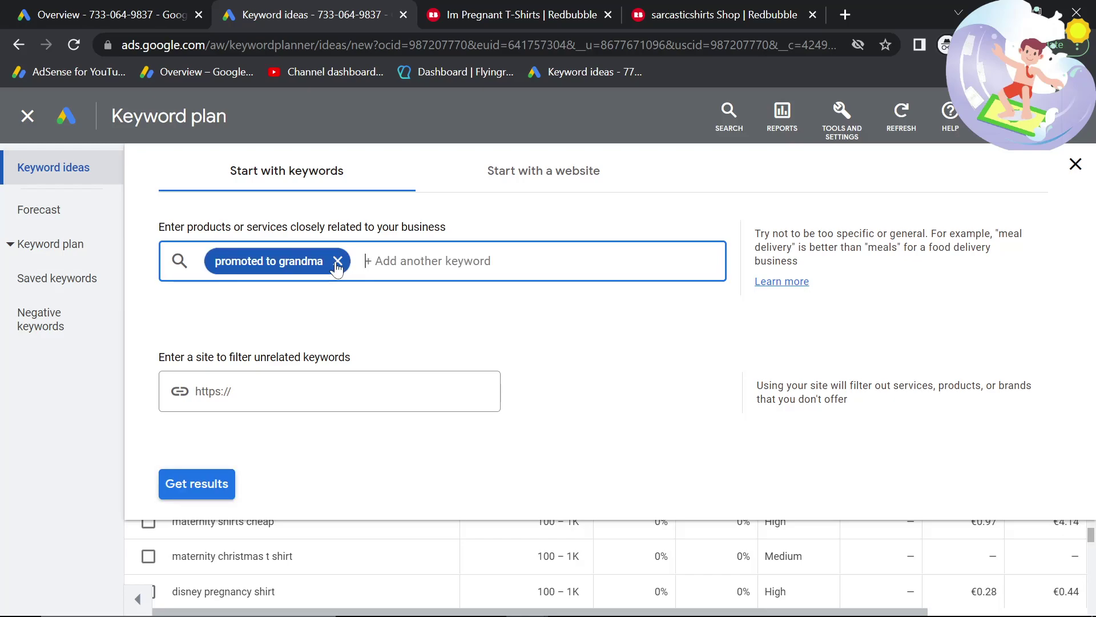
pyautogui.click(197, 483)
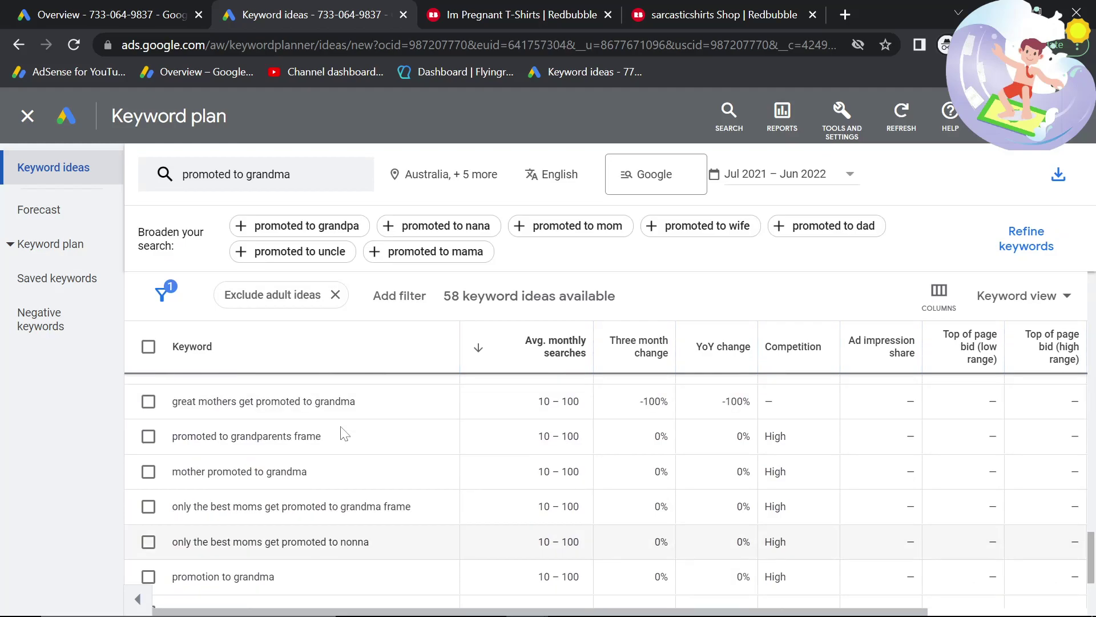
pyautogui.scroll(20, 342, 429)
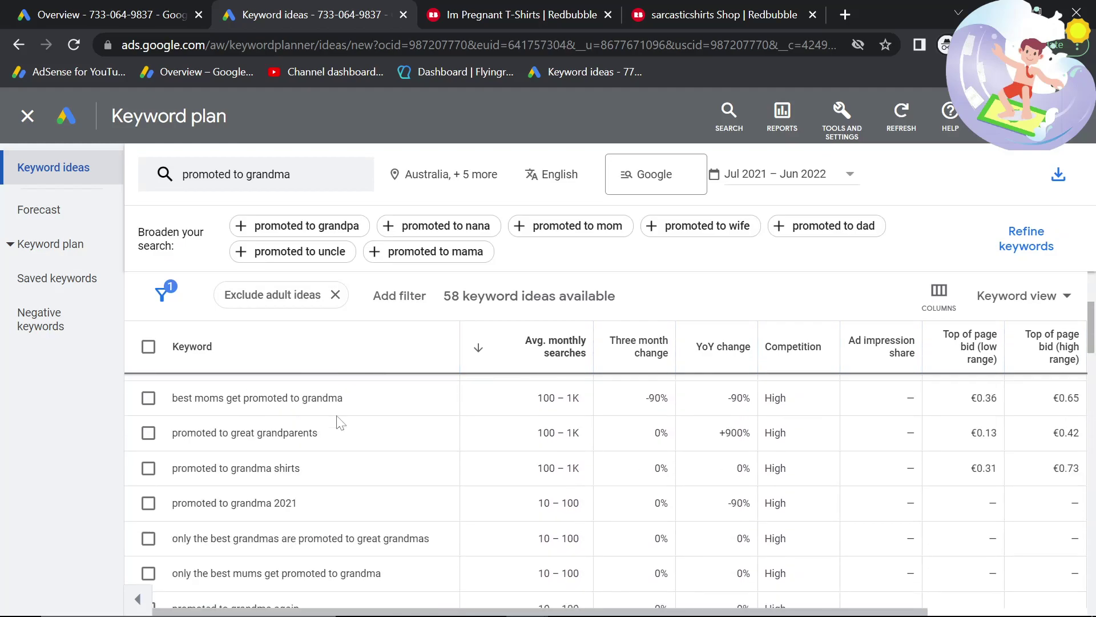
pyautogui.scroll(-2, 341, 423)
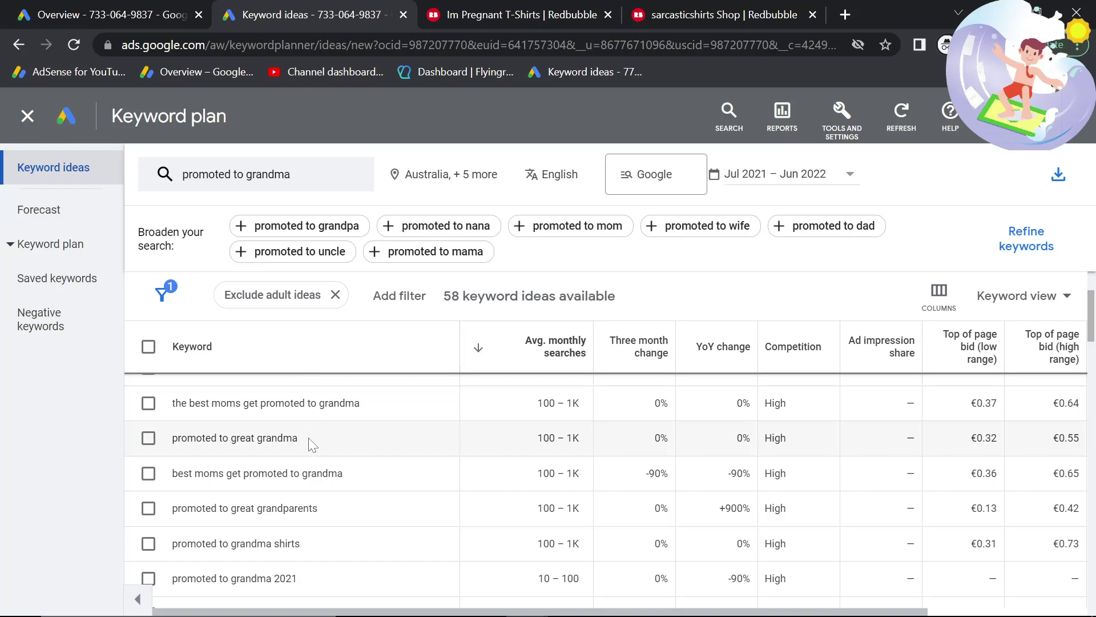
# Look through more of the Im Pregnant T-Shirts designs on Redbubble for slogan ideas.
pyautogui.click(531, 14)
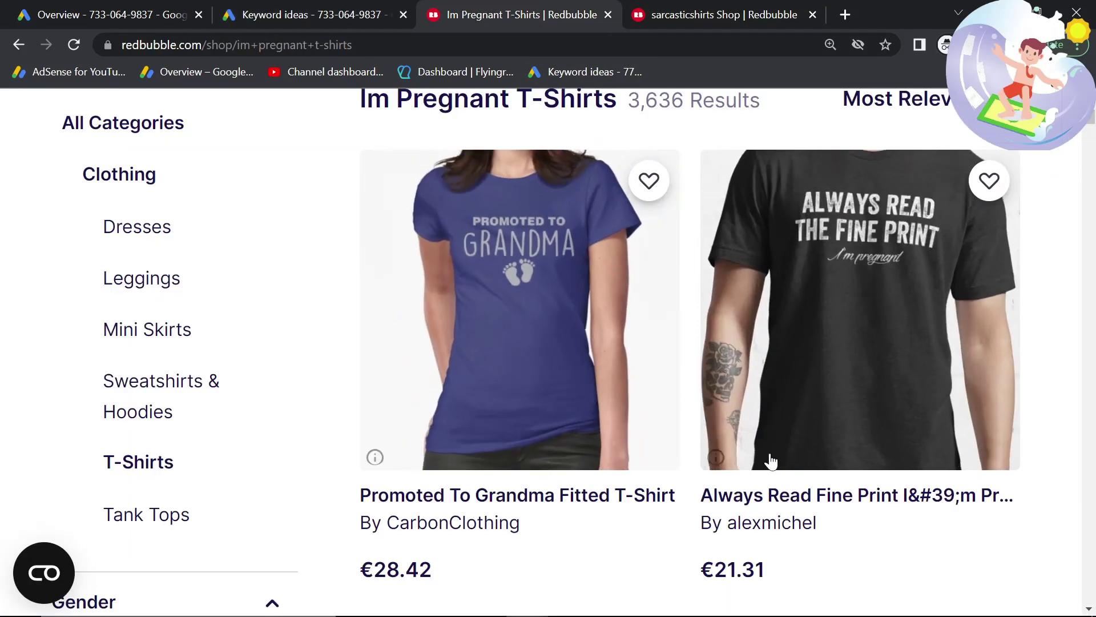
pyautogui.scroll(-1, 768, 460)
pyautogui.scroll(-6, 771, 464)
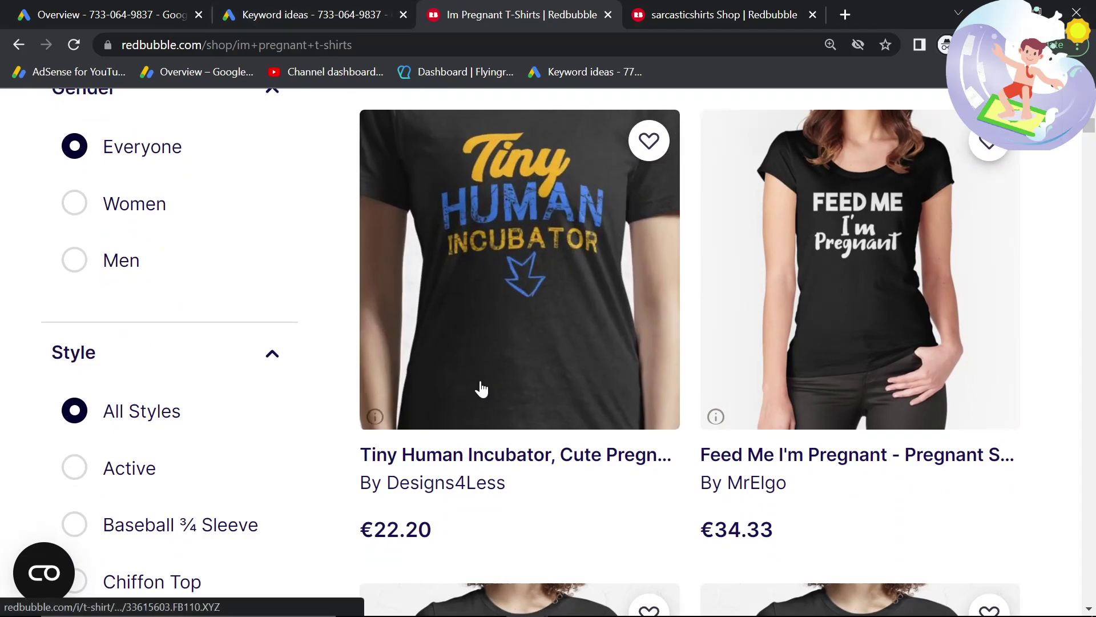
pyautogui.scroll(-3, 481, 389)
# Get Keyword Planner ideas for "im not the father" in place of the grandma keyword.
pyautogui.click(327, 16)
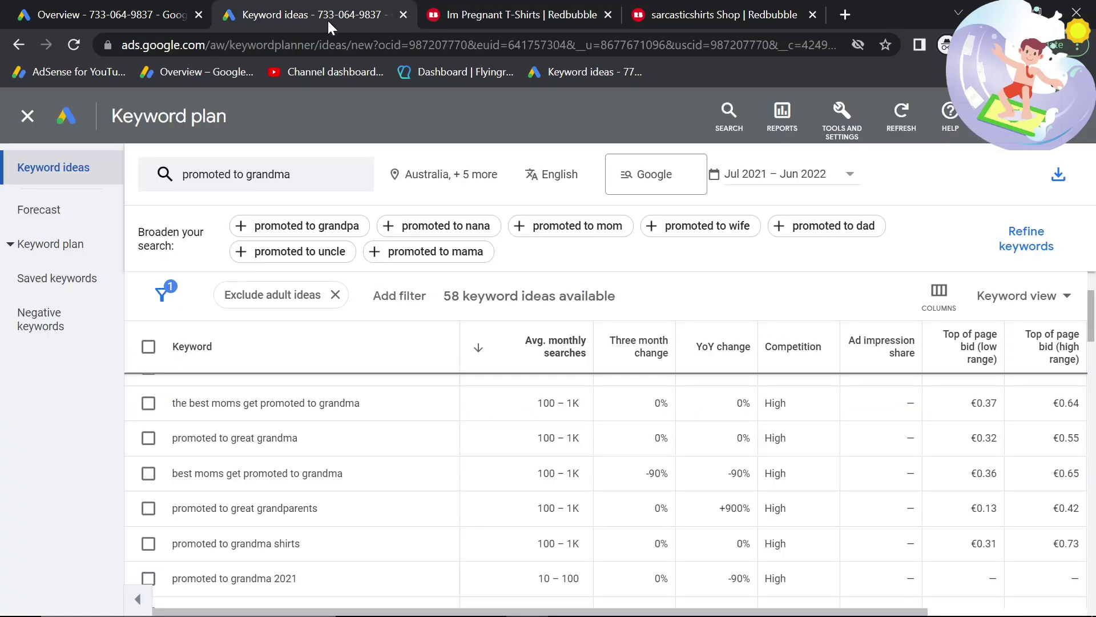
pyautogui.click(269, 173)
pyautogui.press('BackSpace')
pyautogui.press('BackSpace')
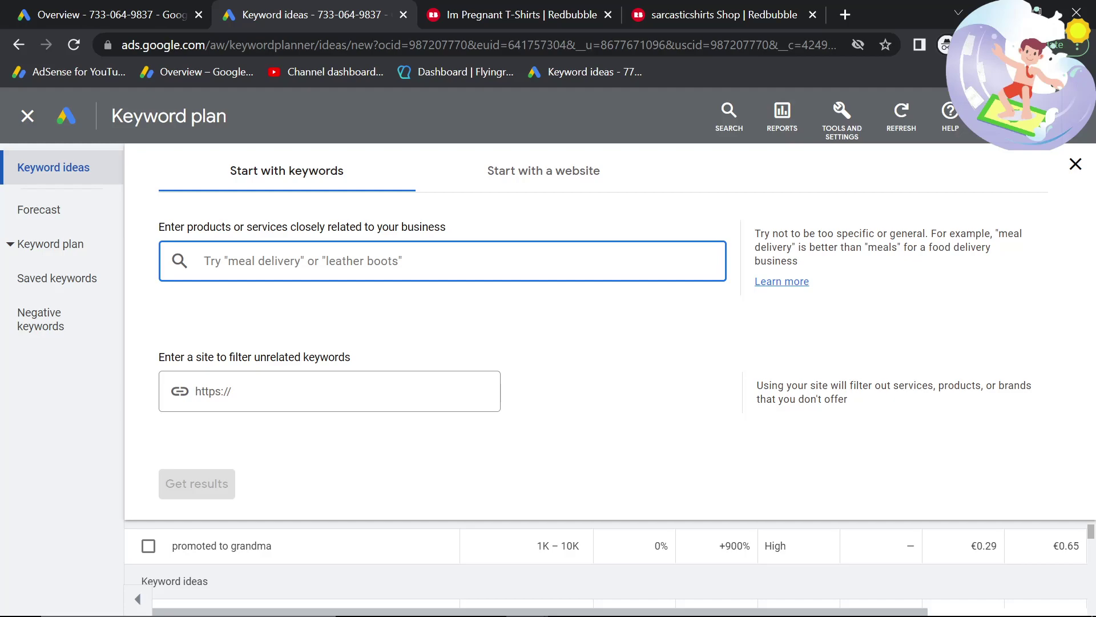
pyautogui.write('im pregnant shirt')
pyautogui.press('Return')
pyautogui.click(197, 483)
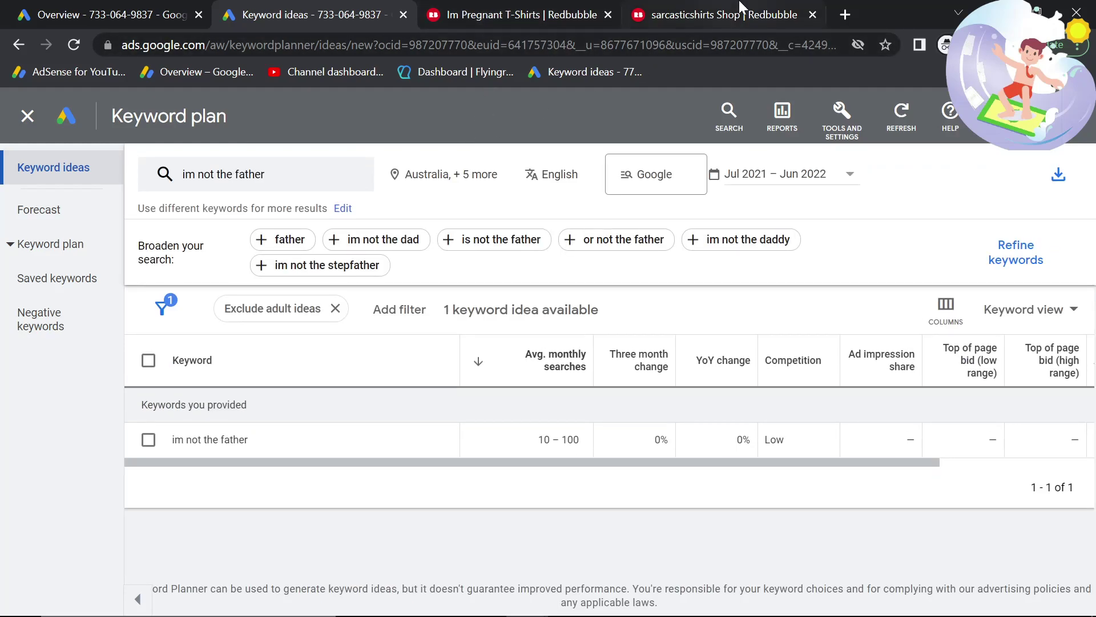
# Copy the phrase "I'm Not The Father" from the title of the Essential T-Shirt on Redbubble.
pyautogui.moveTo(737, 14); pyautogui.dragTo(574, 9)
pyautogui.click(574, 9)
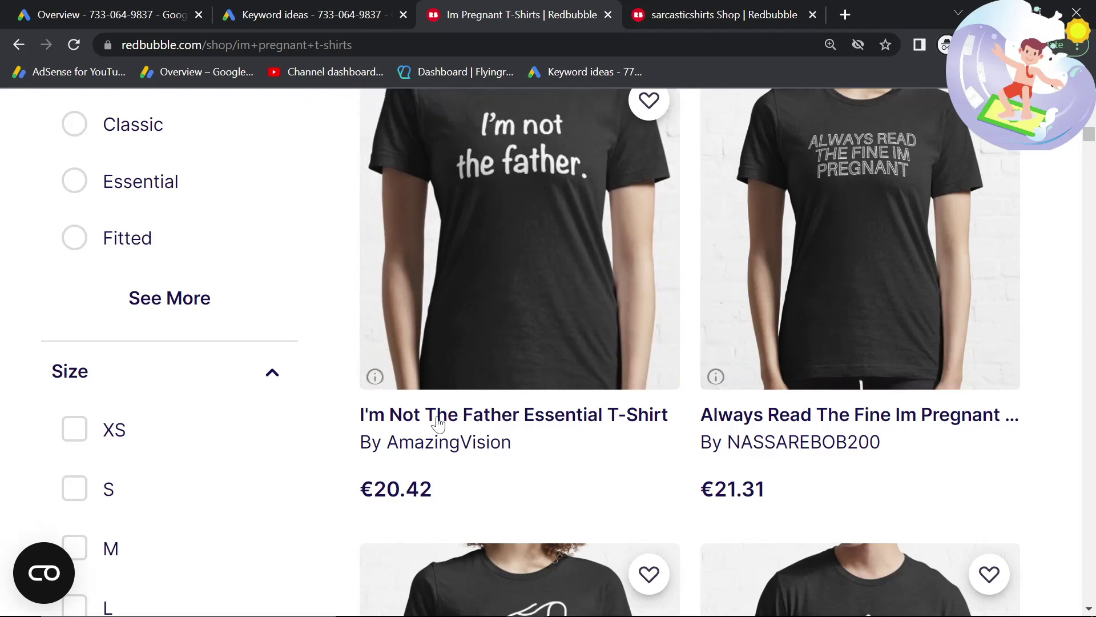
pyautogui.moveTo(355, 426); pyautogui.dragTo(498, 425)
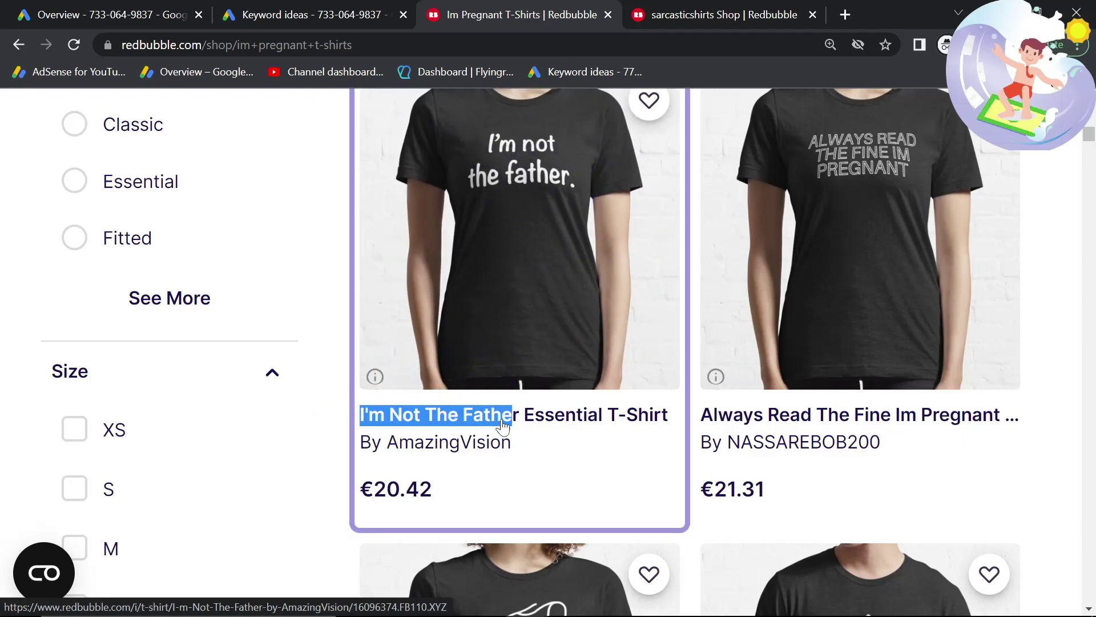
pyautogui.moveTo(330, 425); pyautogui.dragTo(519, 417)
pyautogui.hotkey('ctrl', 'c')
pyautogui.click(365, 23)
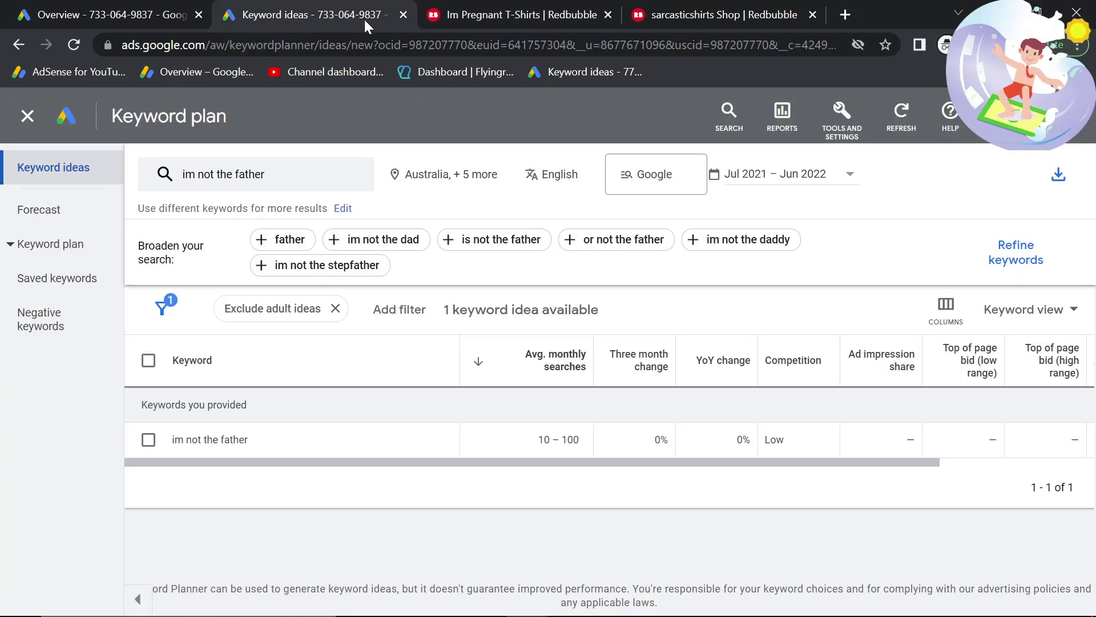
# Search Redbubble for the copied phrase "I'm Not The Father" and reduce the page zoom to 125%.
pyautogui.click(548, 14)
pyautogui.scroll(10, 531, 294)
pyautogui.click(412, 231)
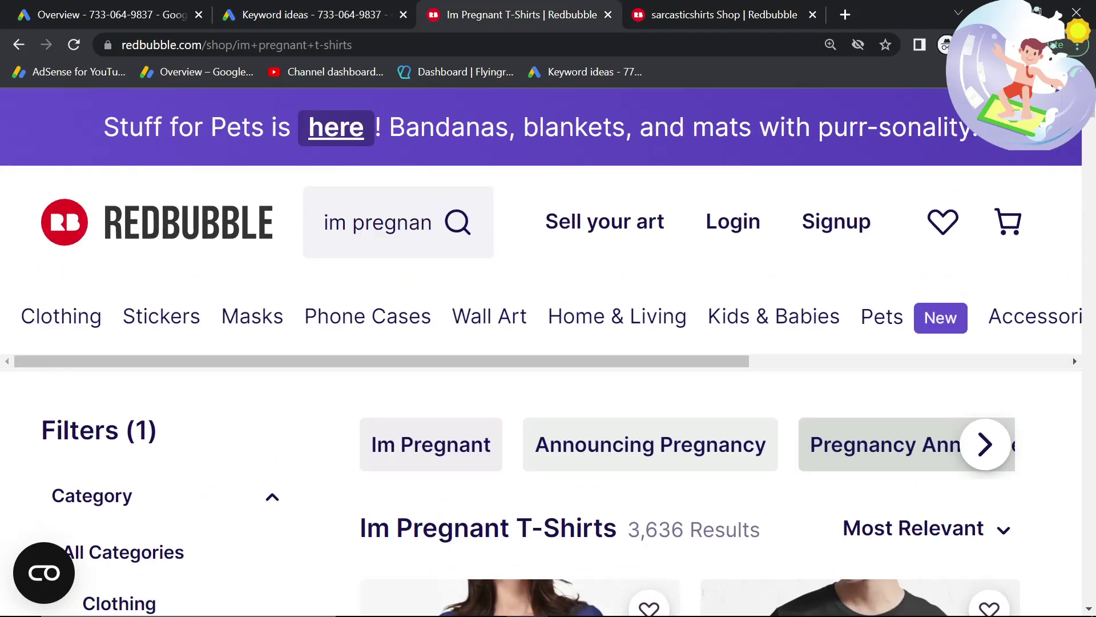
pyautogui.click(376, 228)
pyautogui.hotkey('ctrl', 'v')
pyautogui.press('Return')
pyautogui.hotkey('ctrl', '-')
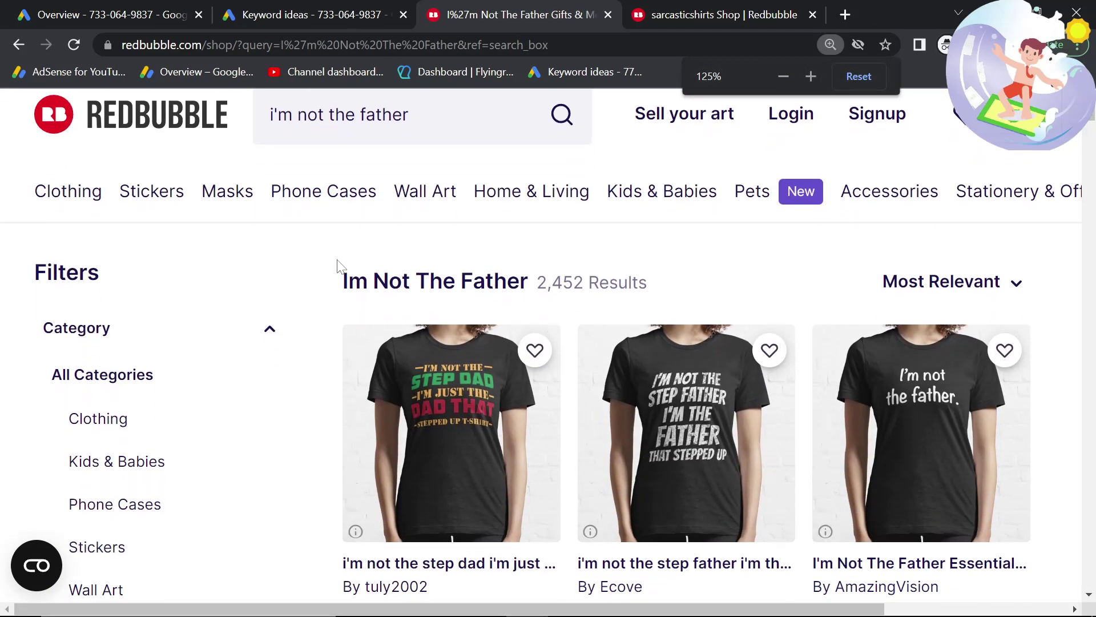
# Search Redbubble for "pregnancy" and look through the resulting designs.
pyautogui.click(409, 200)
pyautogui.hotkey('ctrl', 'a')
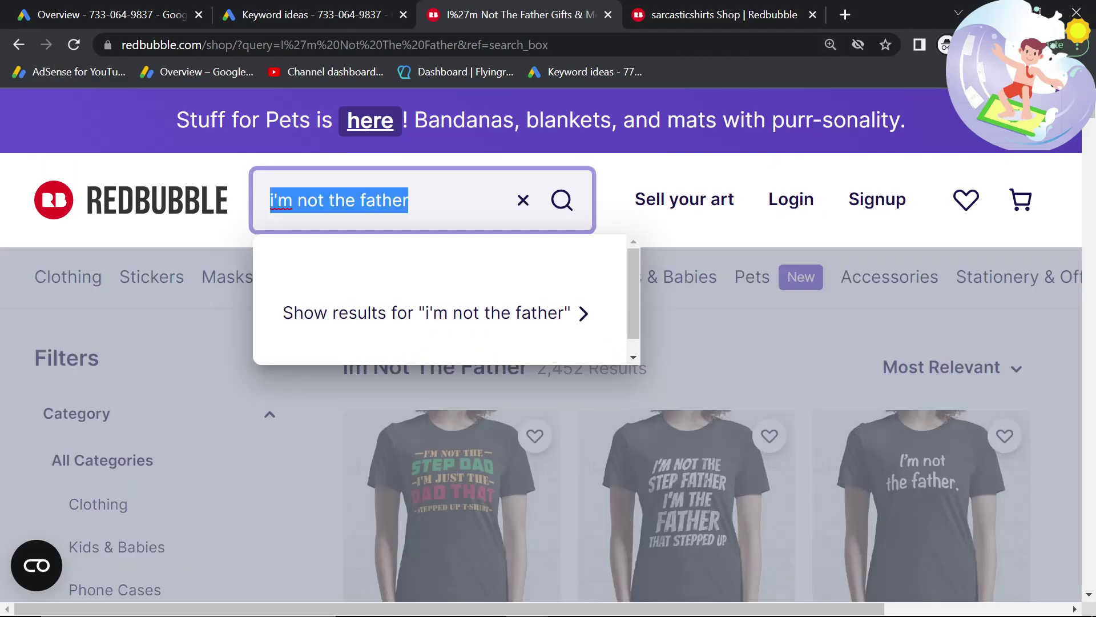
pyautogui.write('pregnancy')
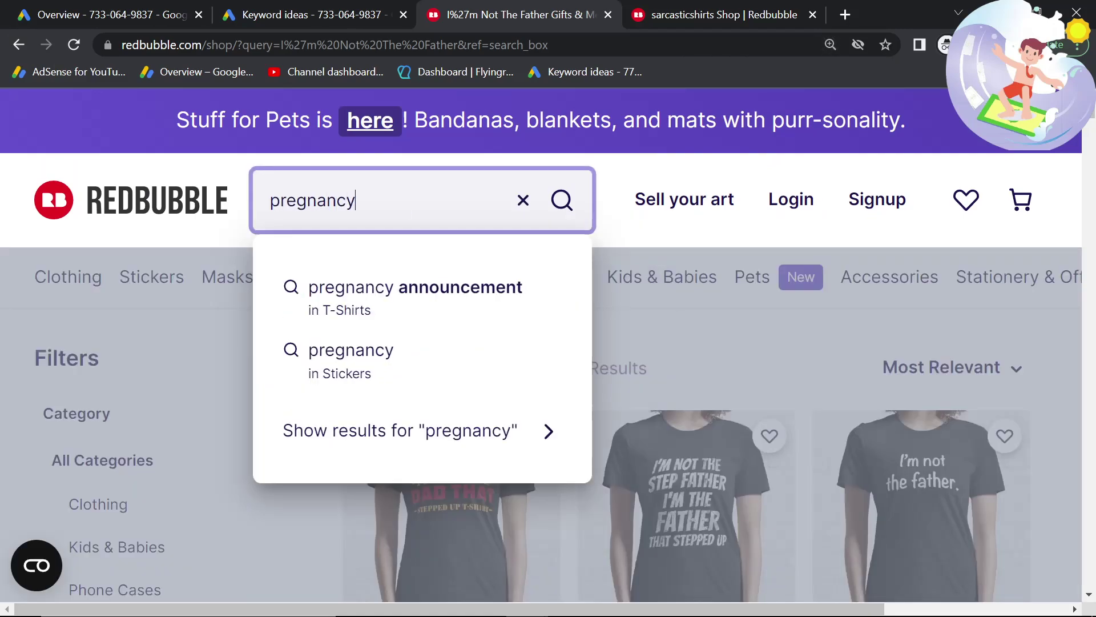
pyautogui.press('Return')
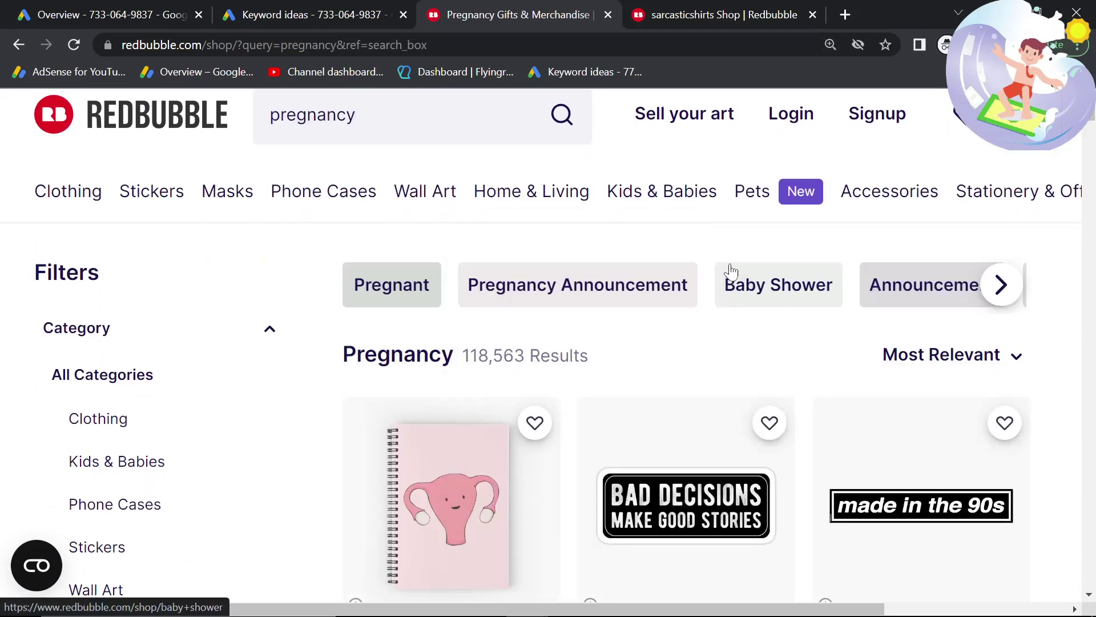
pyautogui.scroll(-3, 731, 273)
pyautogui.scroll(-3, 730, 273)
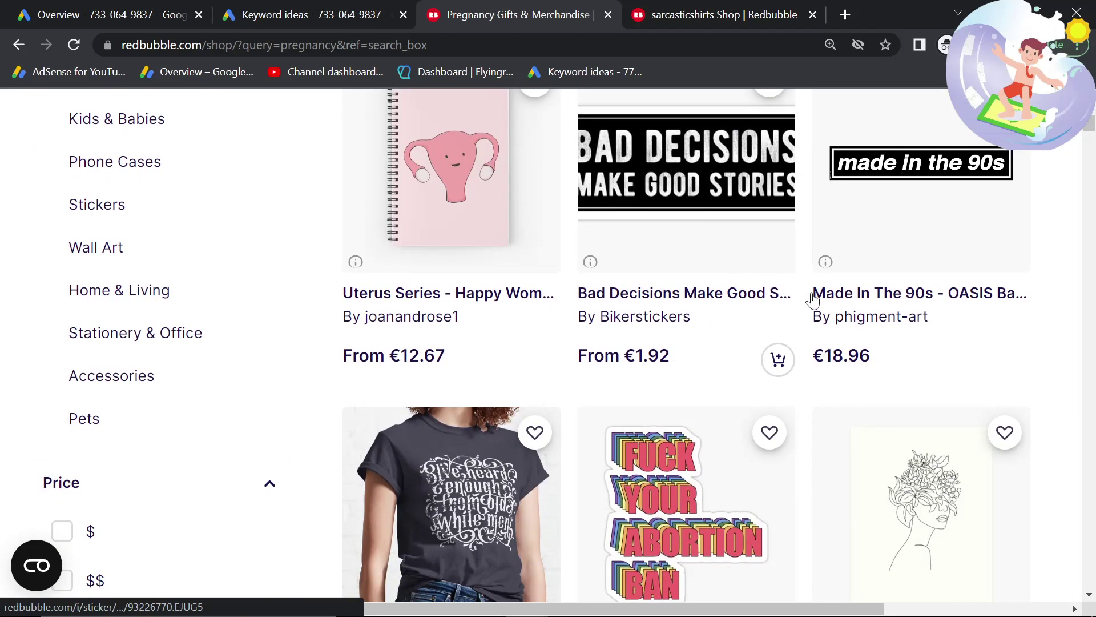
pyautogui.scroll(-3, 696, 347)
pyautogui.scroll(-2, 696, 348)
pyautogui.scroll(-3, 526, 426)
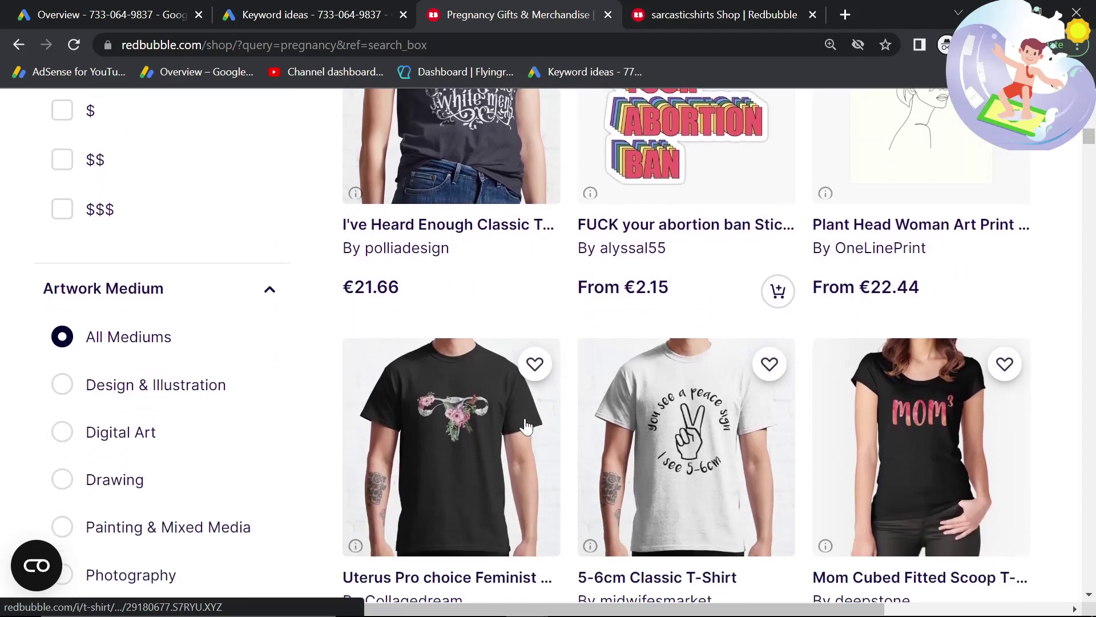
pyautogui.scroll(-3, 559, 391)
pyautogui.scroll(-6, 559, 392)
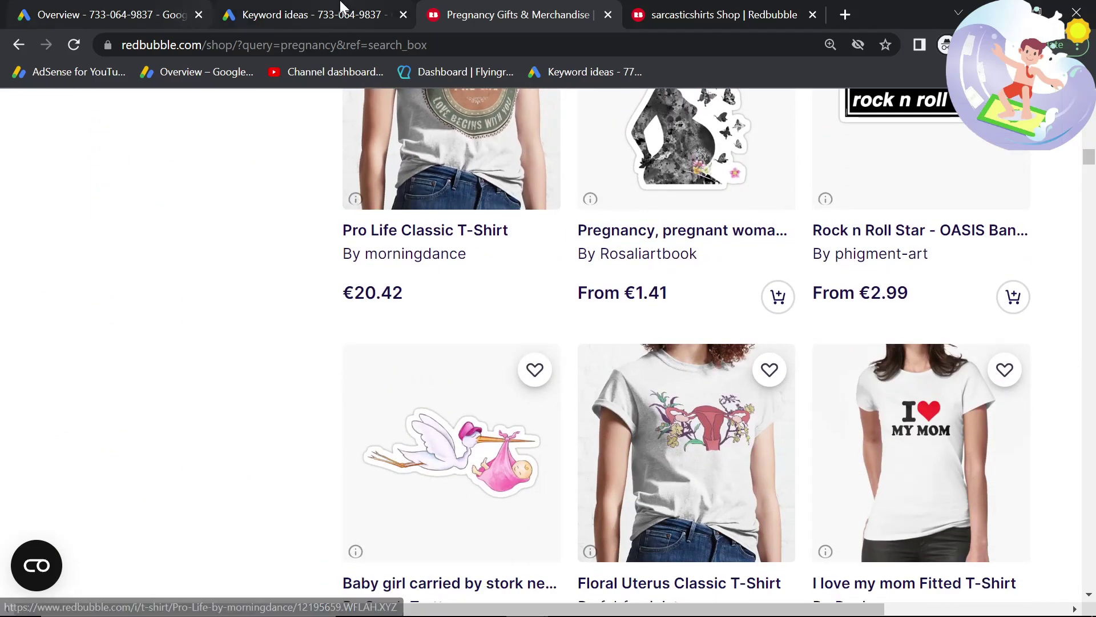
# Broaden the Keyword Planner search with "im not the dad" and check the resulting keyword ideas.
pyautogui.hotkey('ctrl', 'shift', 'Tab')
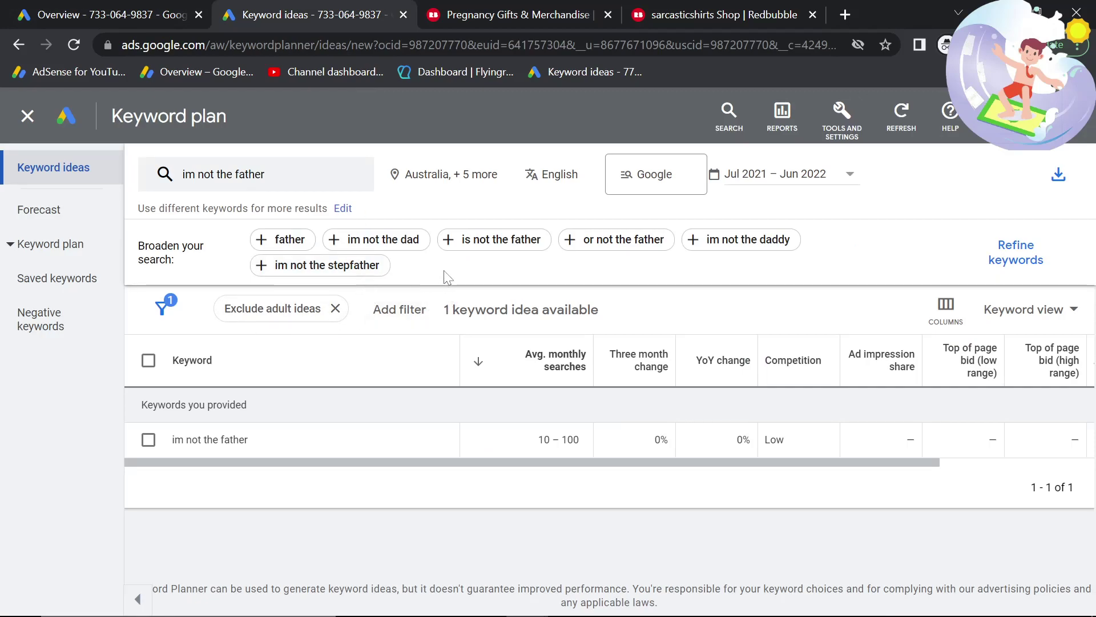
pyautogui.click(406, 244)
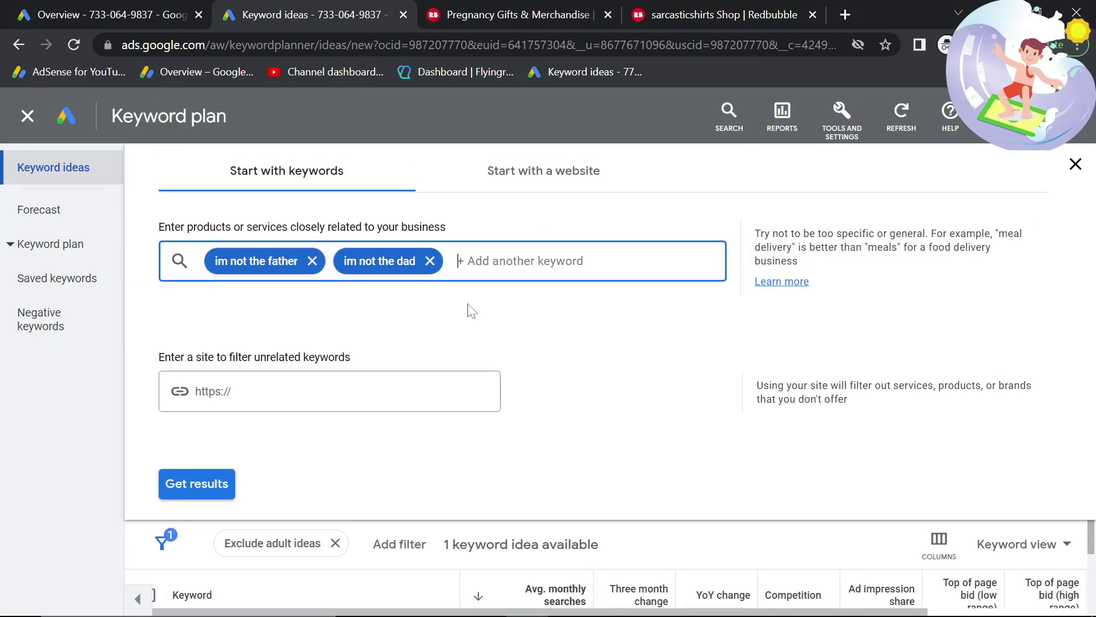
pyautogui.click(206, 480)
pyautogui.scroll(-1, 350, 484)
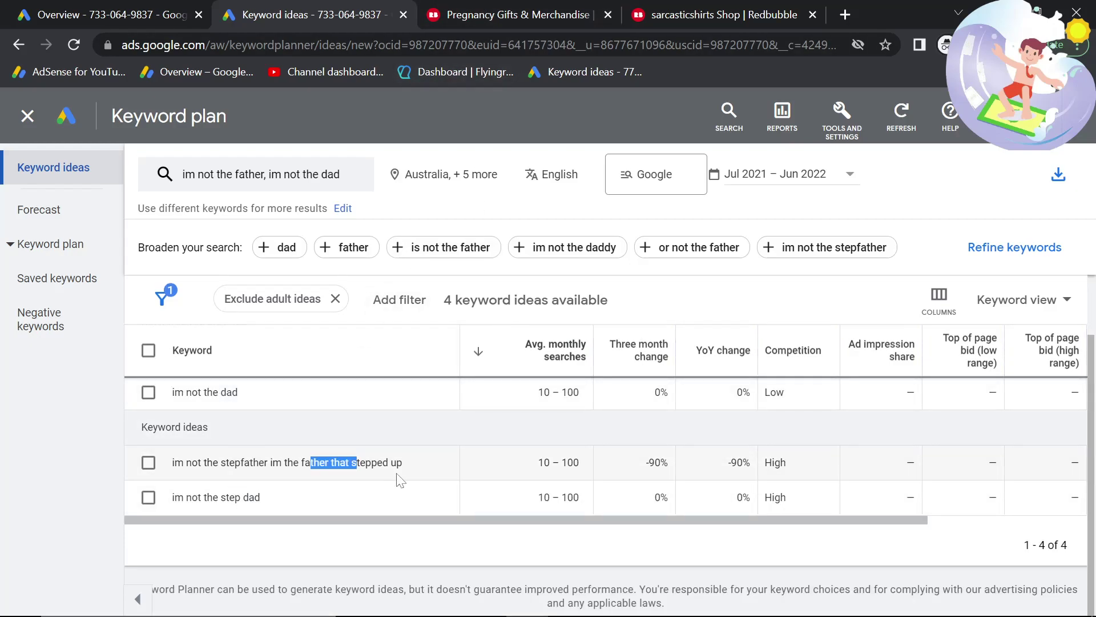
# Return to the Redbubble pregnancy results and sort them by Best Selling.
pyautogui.hotkey('ctrl', 'Tab')
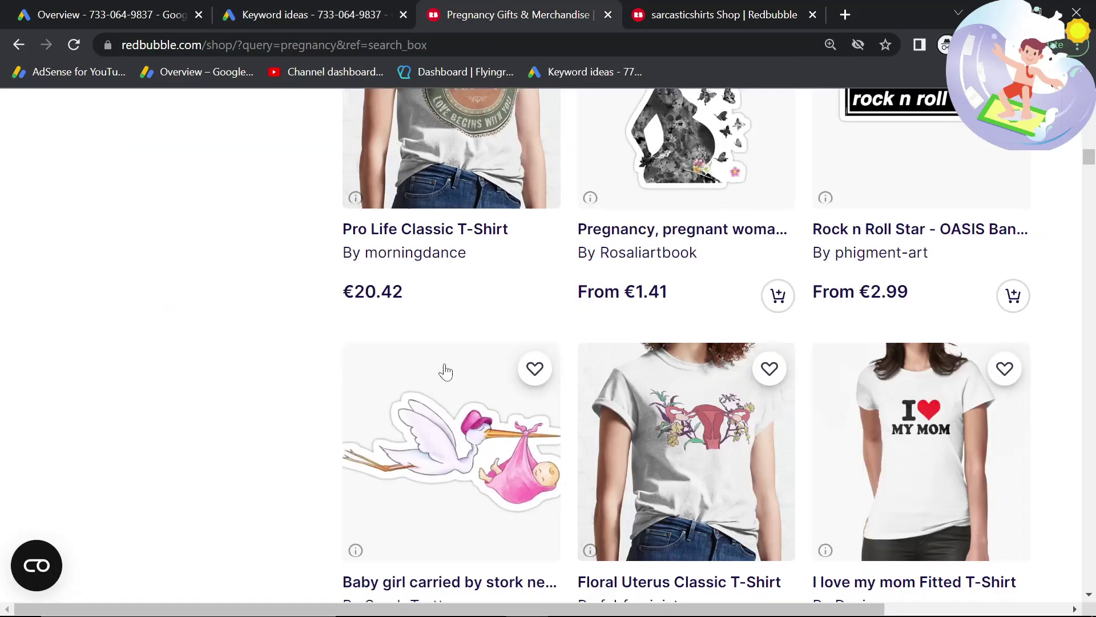
pyautogui.scroll(-6, 922, 372)
pyautogui.moveTo(1089, 188); pyautogui.dragTo(1090, 95)
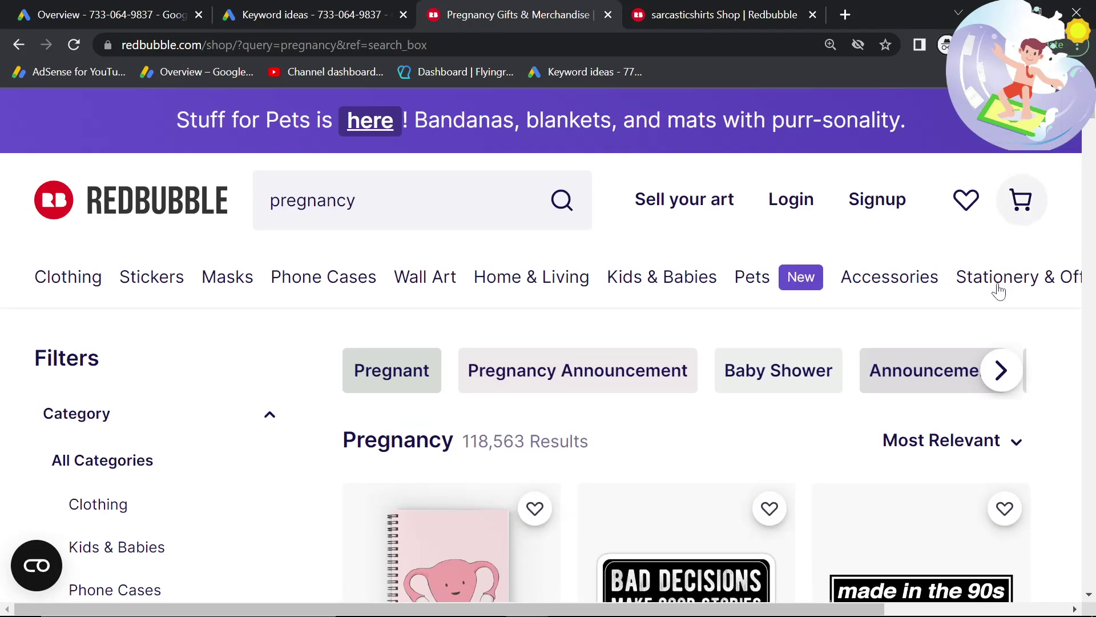
pyautogui.click(934, 450)
pyautogui.click(773, 460)
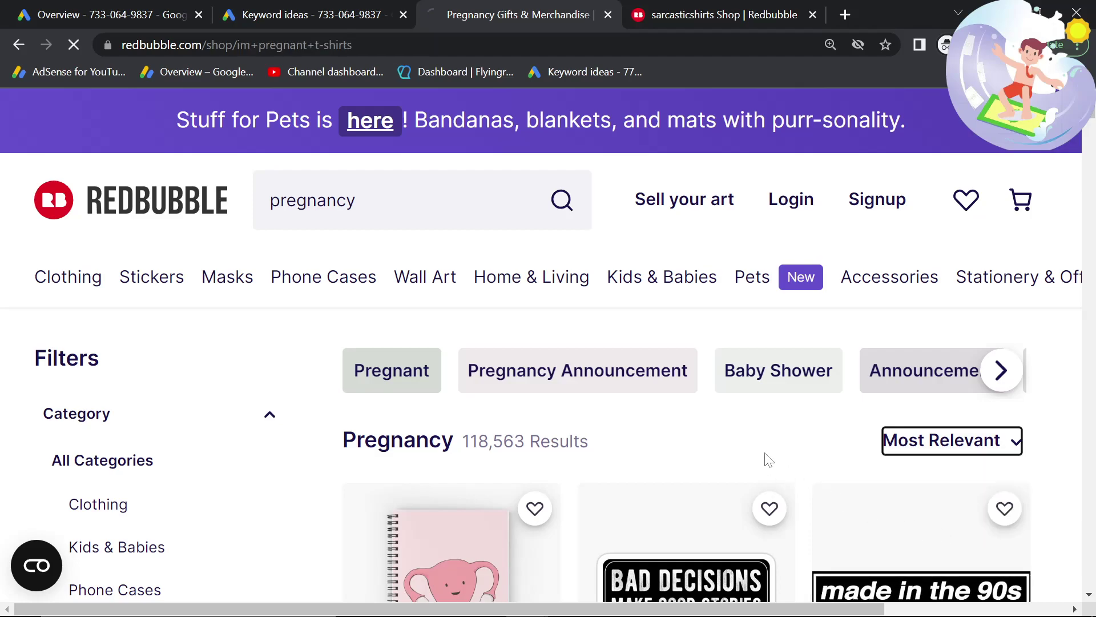
pyautogui.scroll(-2, 744, 438)
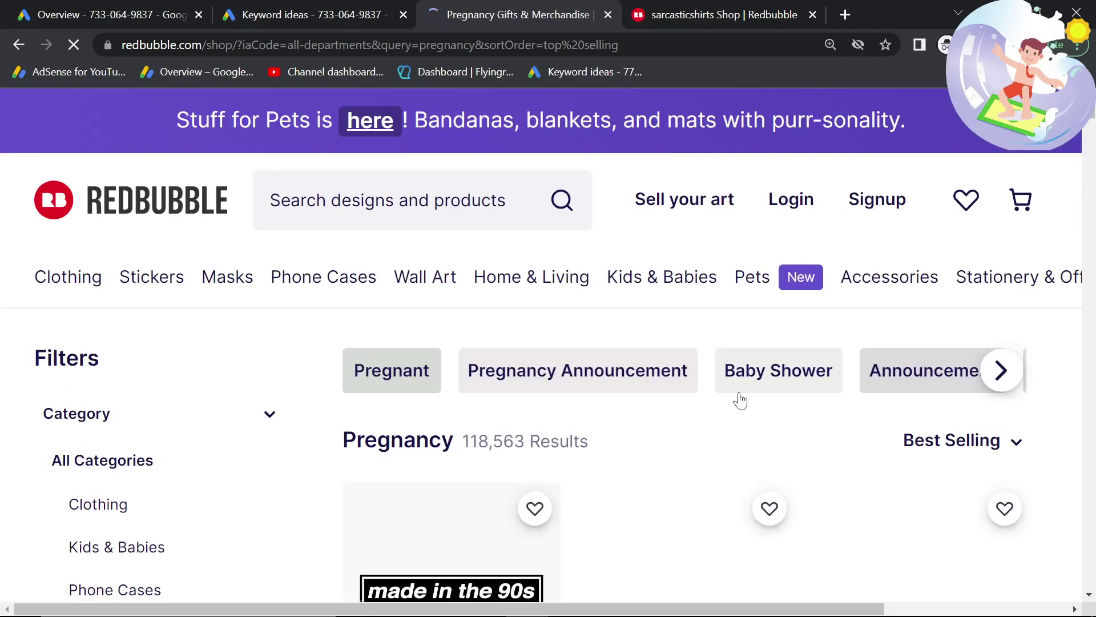
# Take the phrase "Made In The 90s" from the best-selling design's title and get Keyword Planner ideas for it.
pyautogui.scroll(-3, 395, 366)
pyautogui.moveTo(341, 549); pyautogui.dragTo(455, 549)
pyautogui.click(308, 14)
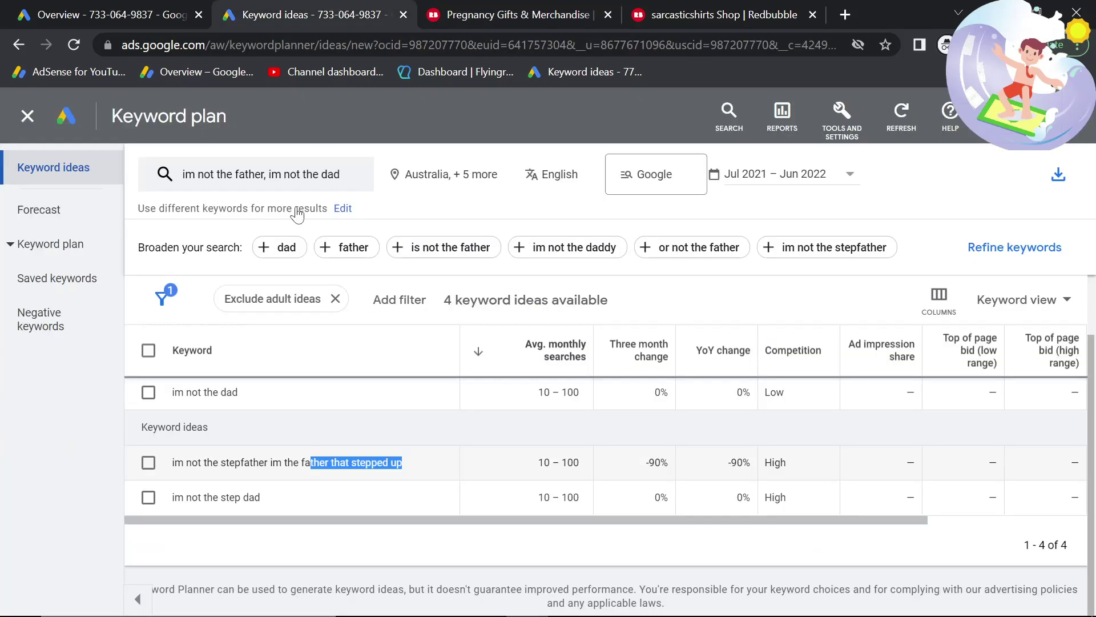
pyautogui.click(303, 183)
pyautogui.press('BackSpace')
pyautogui.press('BackSpace')
pyautogui.write('Made In The 90s')
pyautogui.press('Return')
pyautogui.click(202, 503)
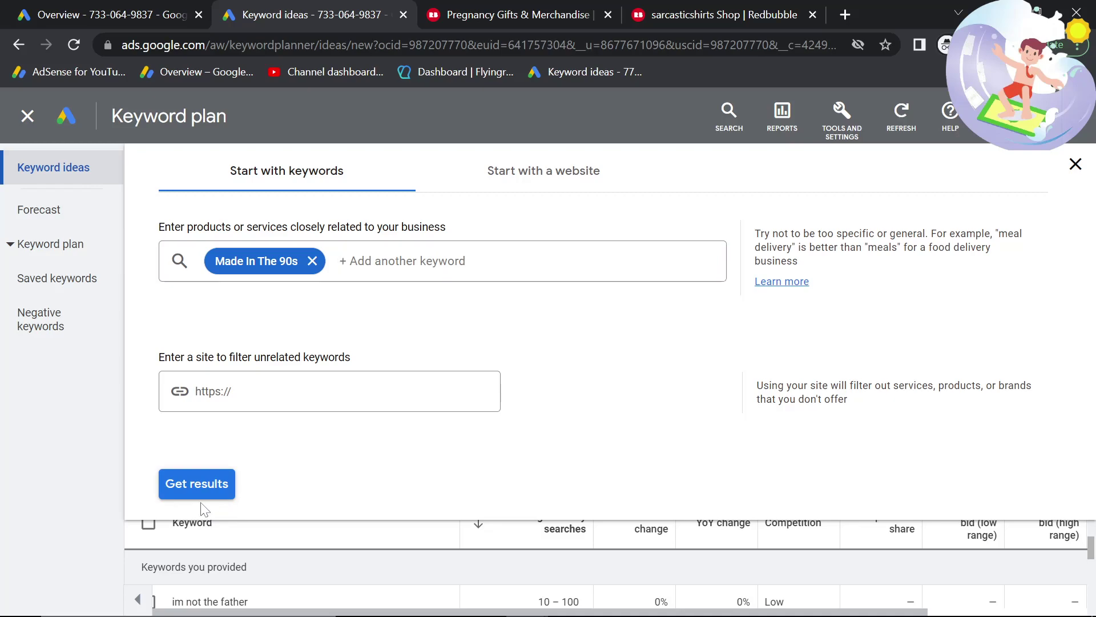
pyautogui.click(204, 494)
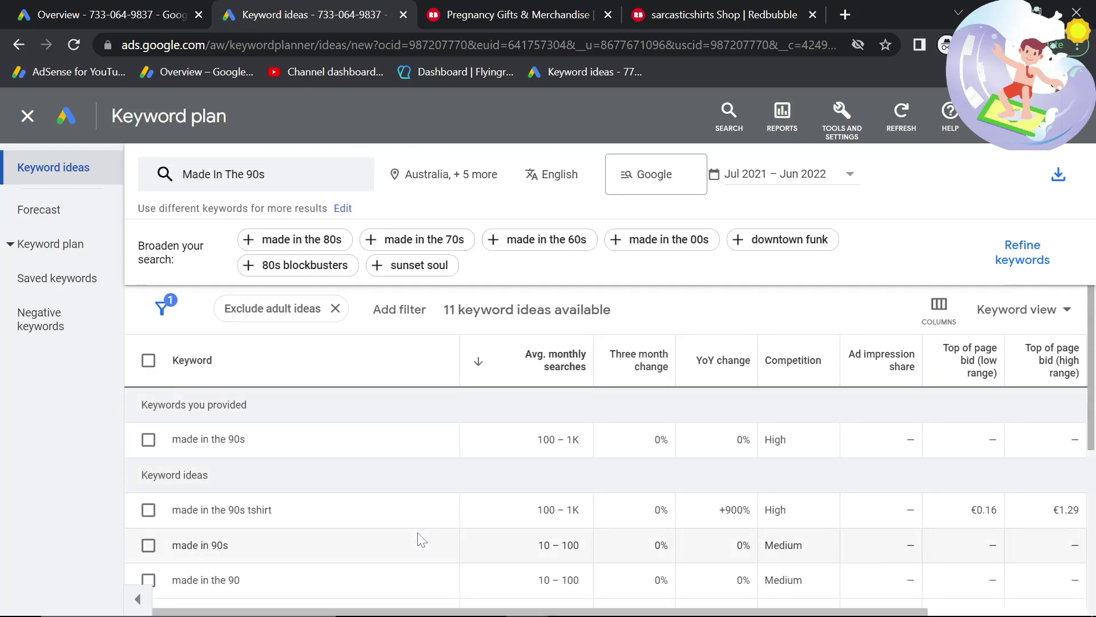
# Review the keyword ideas for "Made In The 90s", checking the search trend of "made in the 90s tshirt".
pyautogui.scroll(-4, 467, 521)
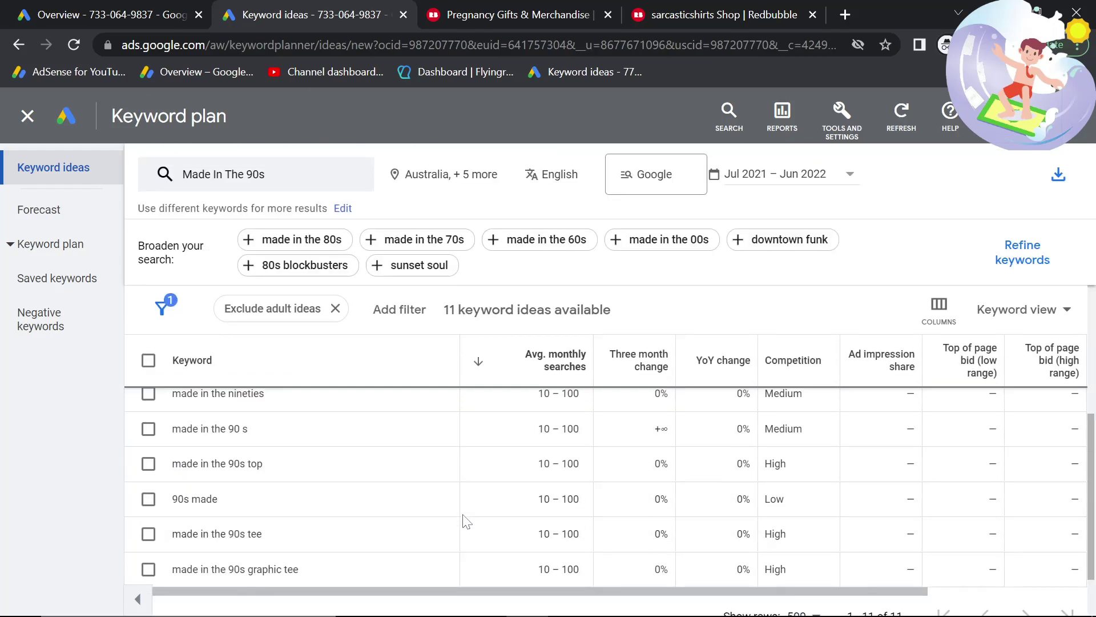
pyautogui.scroll(-2, 466, 517)
pyautogui.scroll(5, 464, 517)
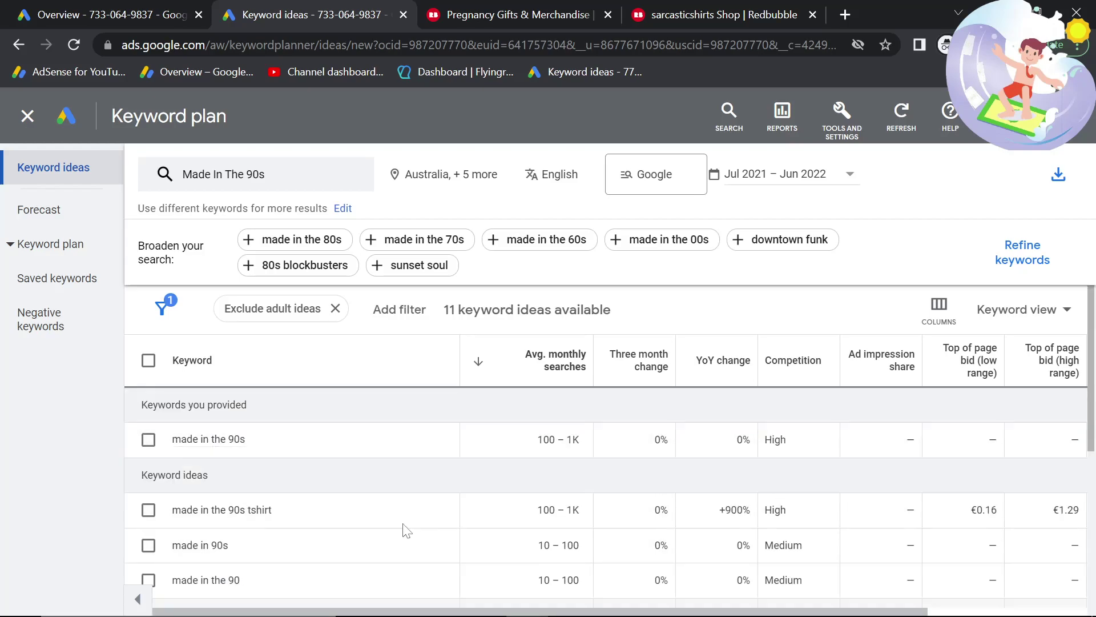
pyautogui.moveTo(272, 510); pyautogui.dragTo(204, 506)
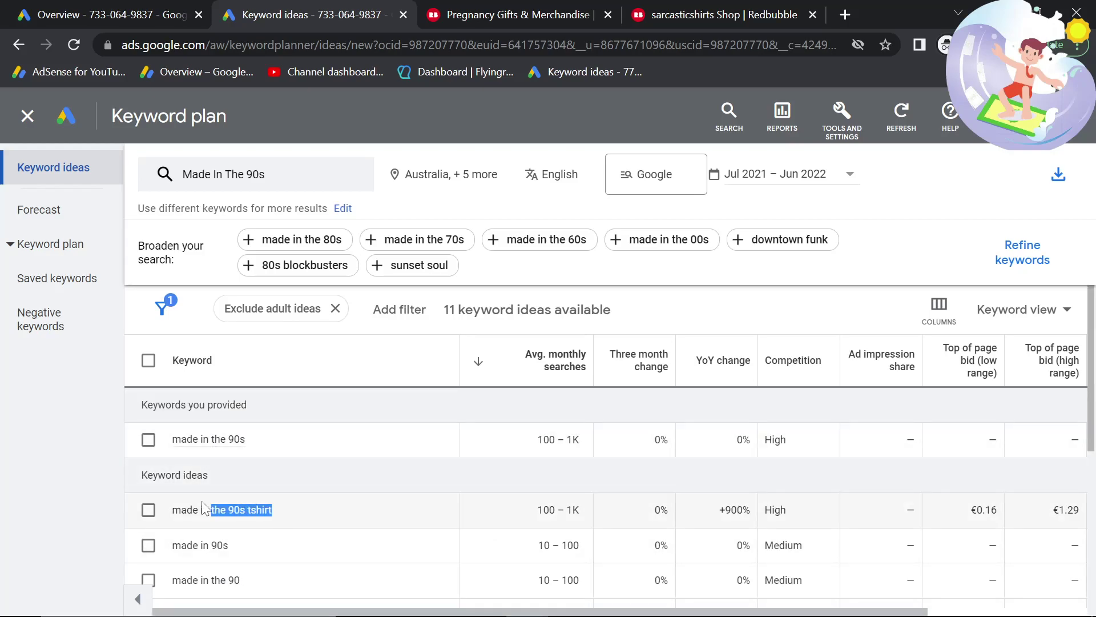
# Search Google for "made in the 90s tshirt" in a new tab and open Redbubble's Made In The 90s T-Shirts result.
pyautogui.click(844, 15)
pyautogui.write('made in the 90s tshirt')
pyautogui.press('Return')
pyautogui.scroll(-5, 319, 377)
pyautogui.scroll(-10, 312, 370)
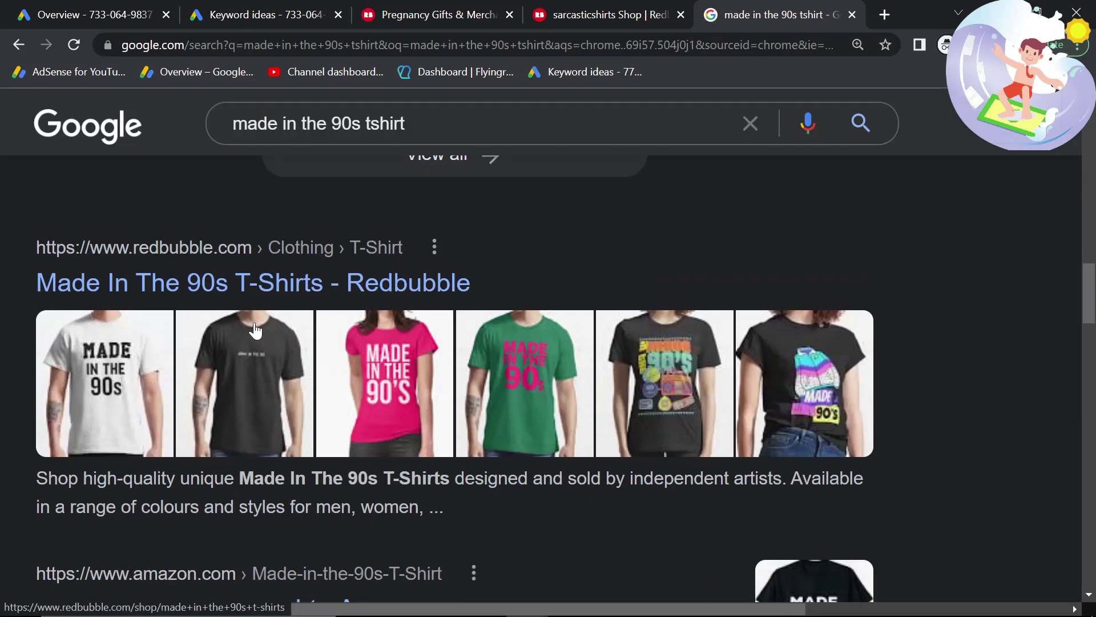
pyautogui.click(252, 289)
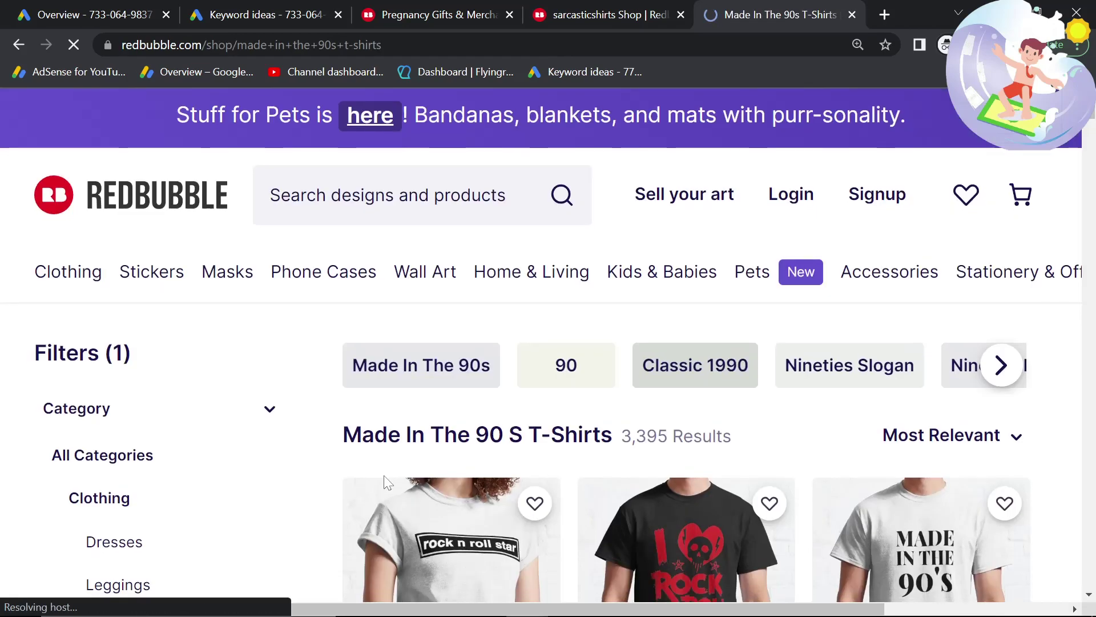
pyautogui.scroll(-3, 654, 286)
pyautogui.moveTo(651, 276)
pyautogui.mouseDown()
pyautogui.moveTo(654, 286)
pyautogui.moveTo(648, 267)
pyautogui.mouseUp()
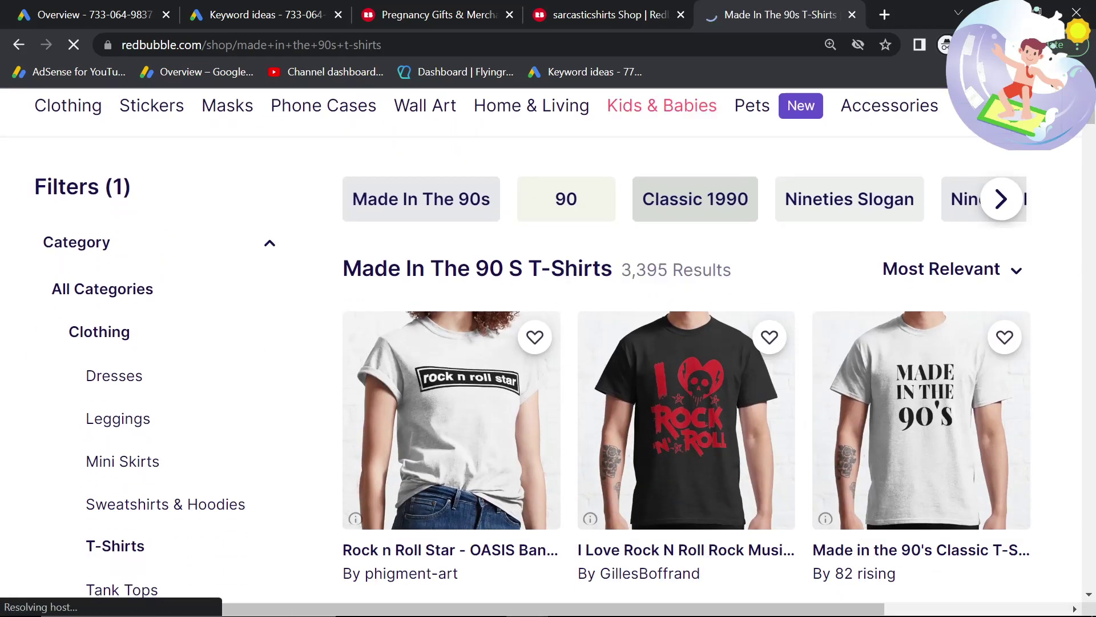
# Find "made in the 90" within the Redbubble T-shirt results page and go through the first few matches.
pyautogui.hotkey('ctrl', 'f')
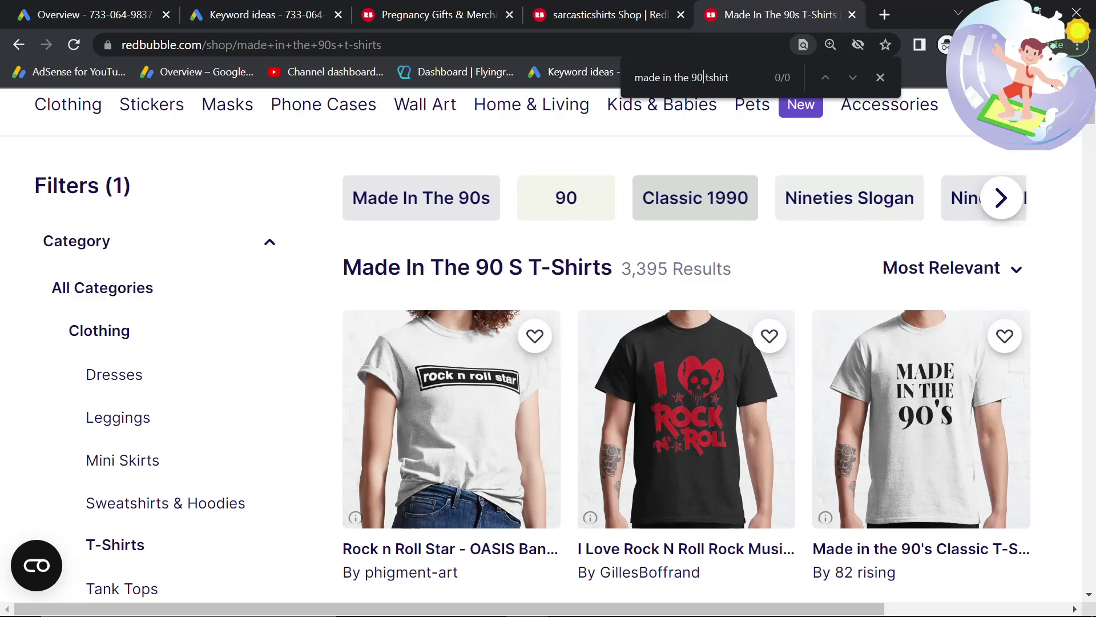
pyautogui.press('BackSpace')
pyautogui.press('BackSpace')
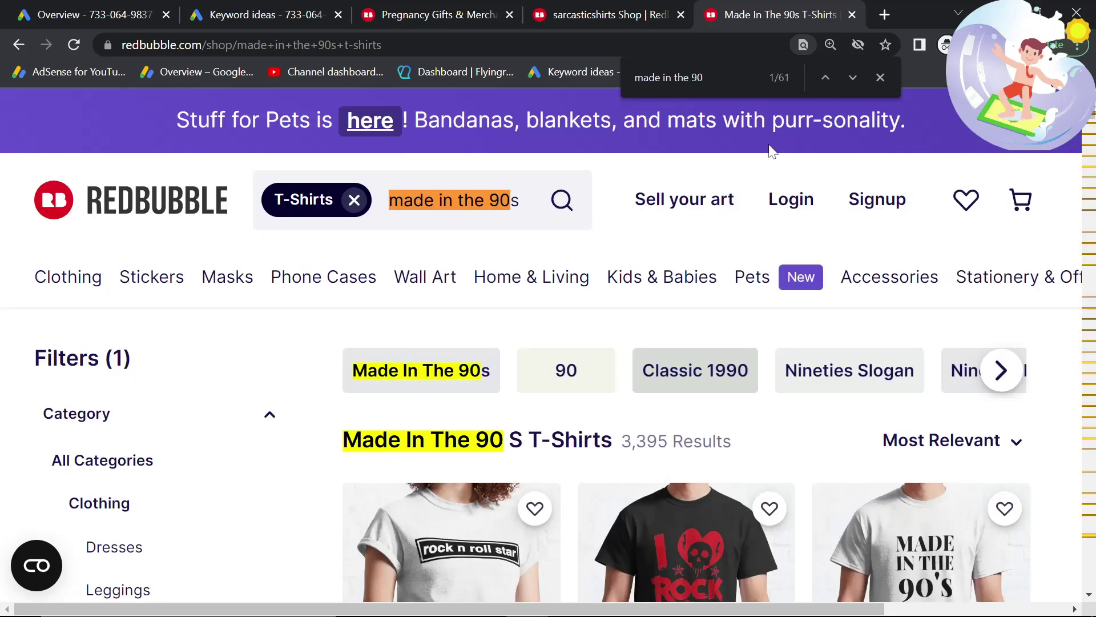
pyautogui.press('Return')
pyautogui.press('Return')
pyautogui.press('Return')
pyautogui.press('Return')
pyautogui.press('Return')
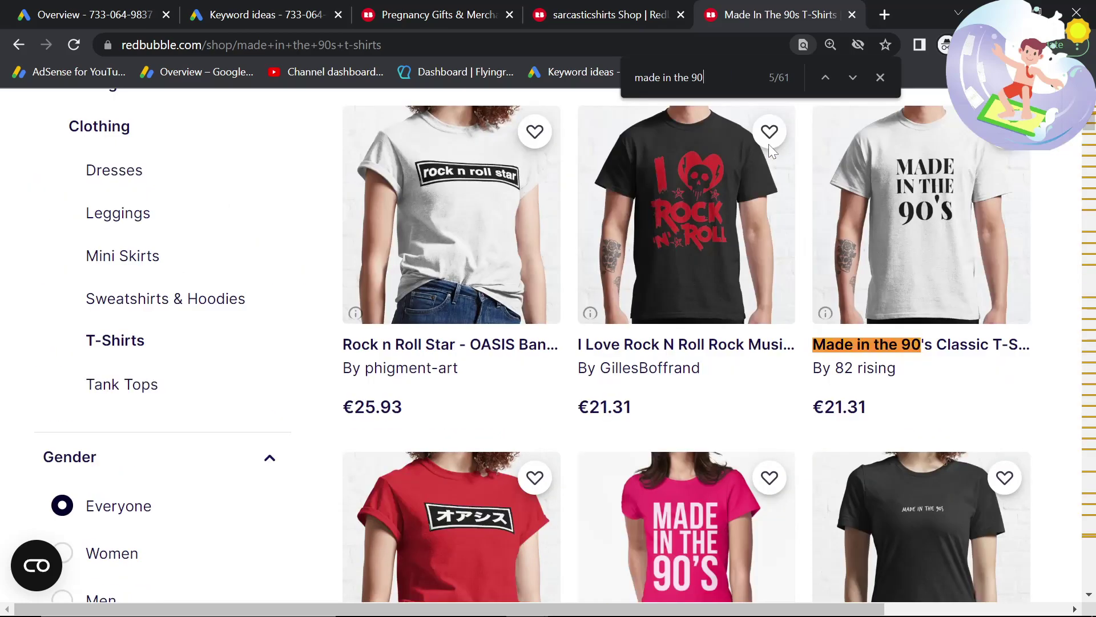
# Return to the best-selling Redbubble pregnancy results and select the title phrase of the "Player 3 has entered the game" baby bodysuit.
pyautogui.click(612, 11)
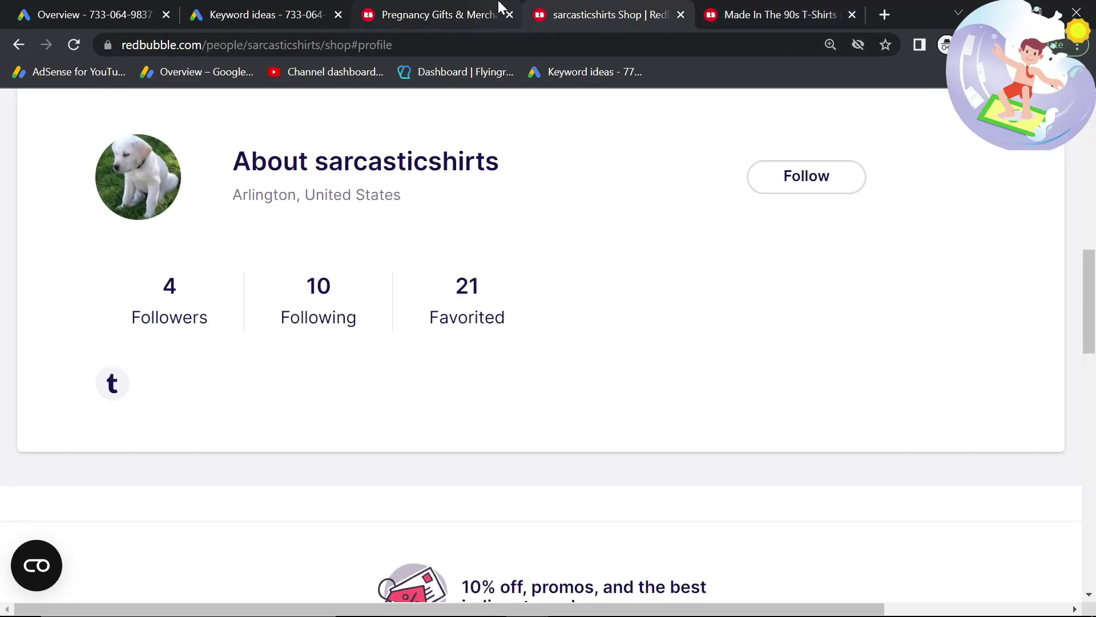
pyautogui.click(265, 11)
pyautogui.moveTo(767, 23); pyautogui.dragTo(714, 14)
pyautogui.click(438, 14)
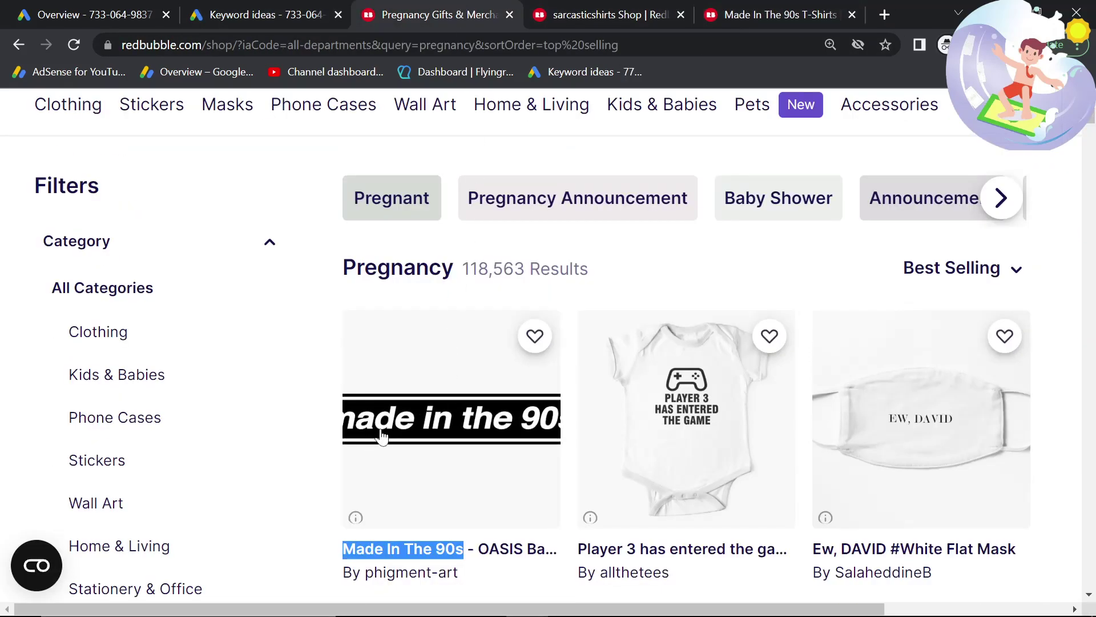
pyautogui.scroll(-1, 381, 437)
pyautogui.moveTo(574, 469); pyautogui.dragTo(665, 463)
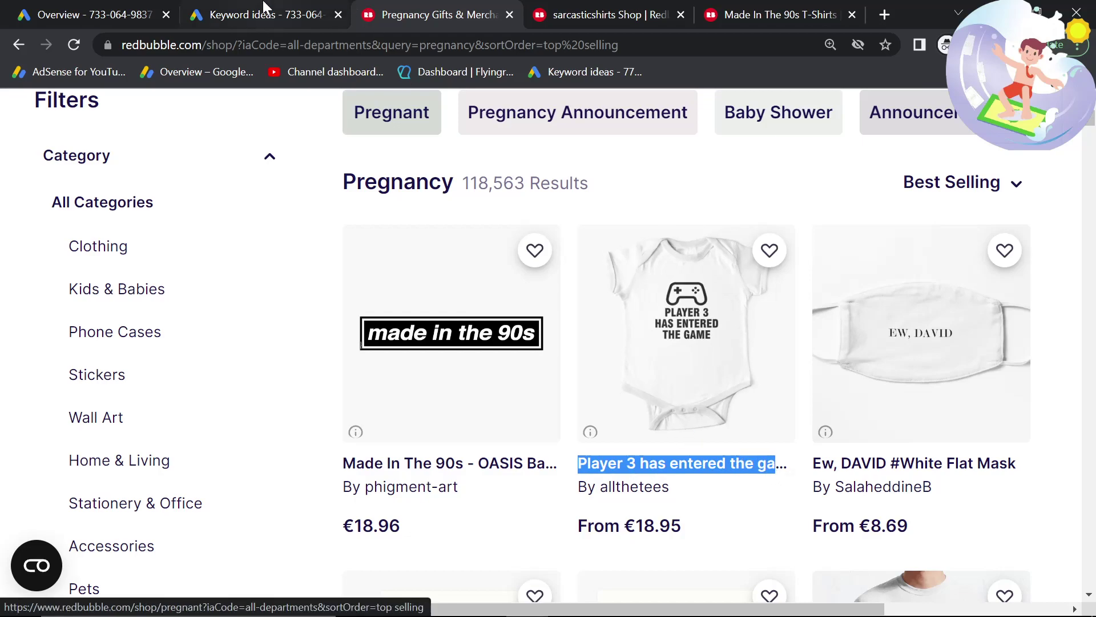
# Replace the Keyword Planner keyword with "Player 3 has entered the game" and get its keyword ideas.
pyautogui.hotkey('ctrl', 'shift', 'Tab')
pyautogui.click(259, 181)
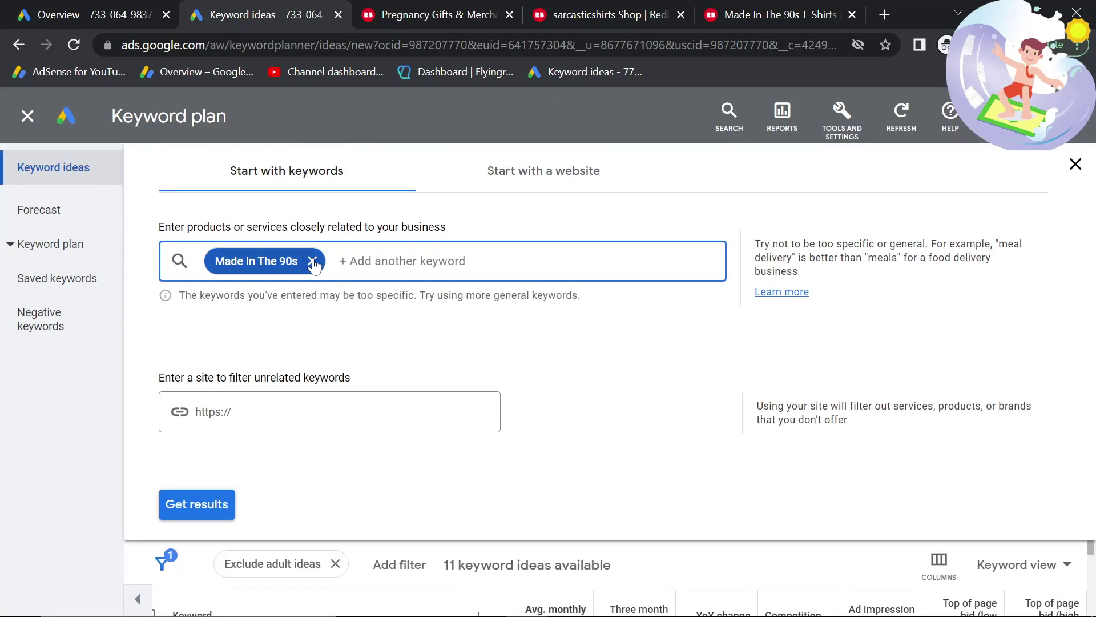
pyautogui.press('BackSpace')
pyautogui.write('Player 3 has entered the ga')
pyautogui.press('Return')
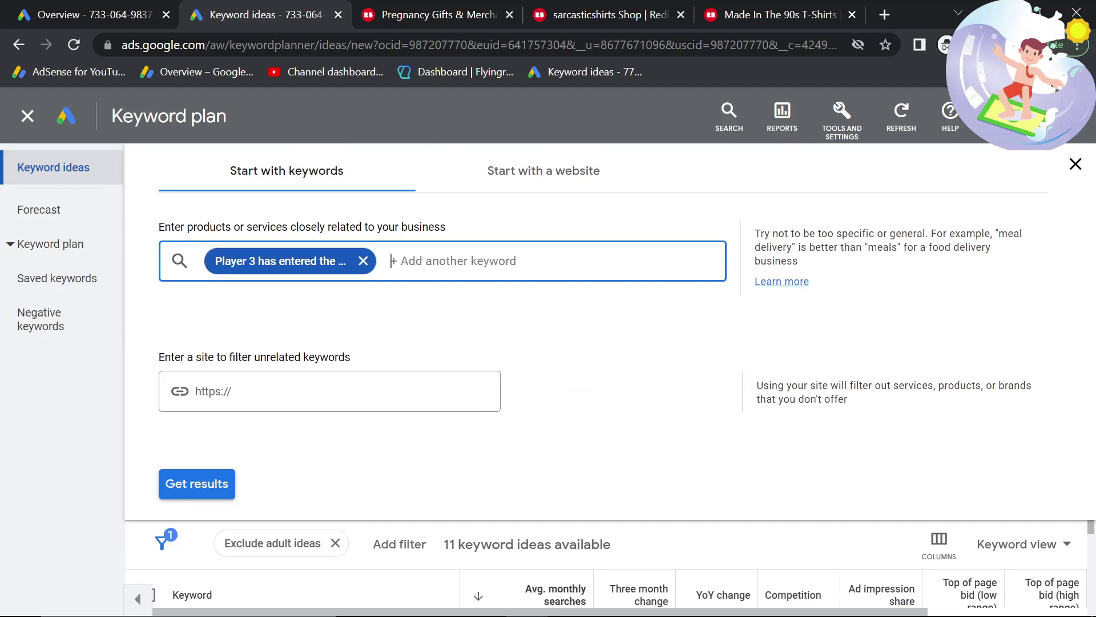
pyautogui.click(182, 495)
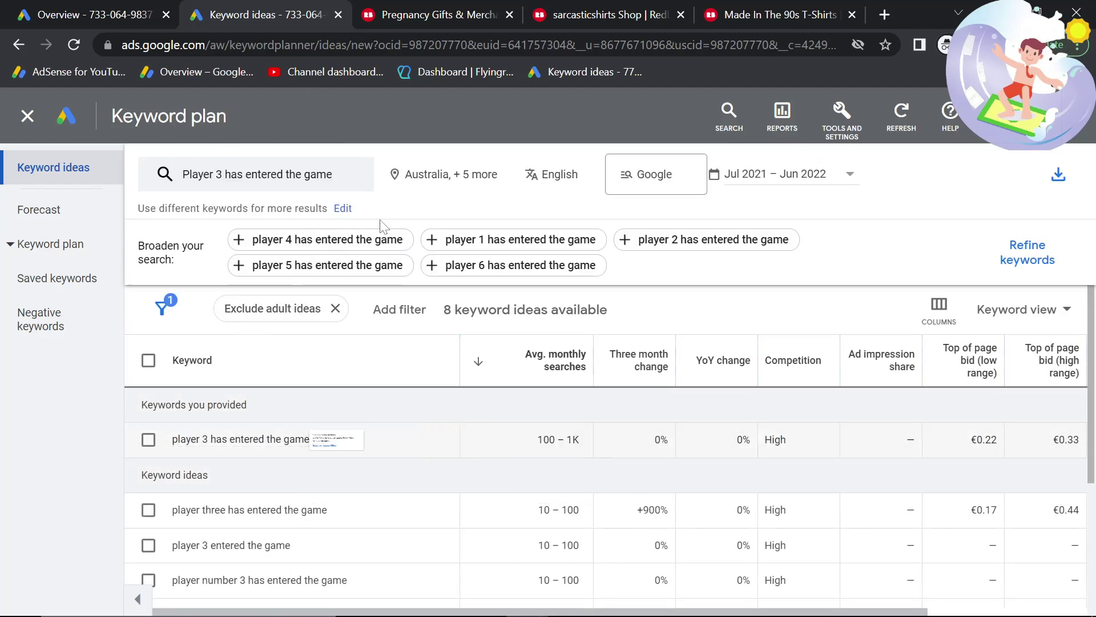
# Review the keyword ideas for "Player 3 has entered the game", including the variant "third player has entered the game".
pyautogui.scroll(-2, 510, 412)
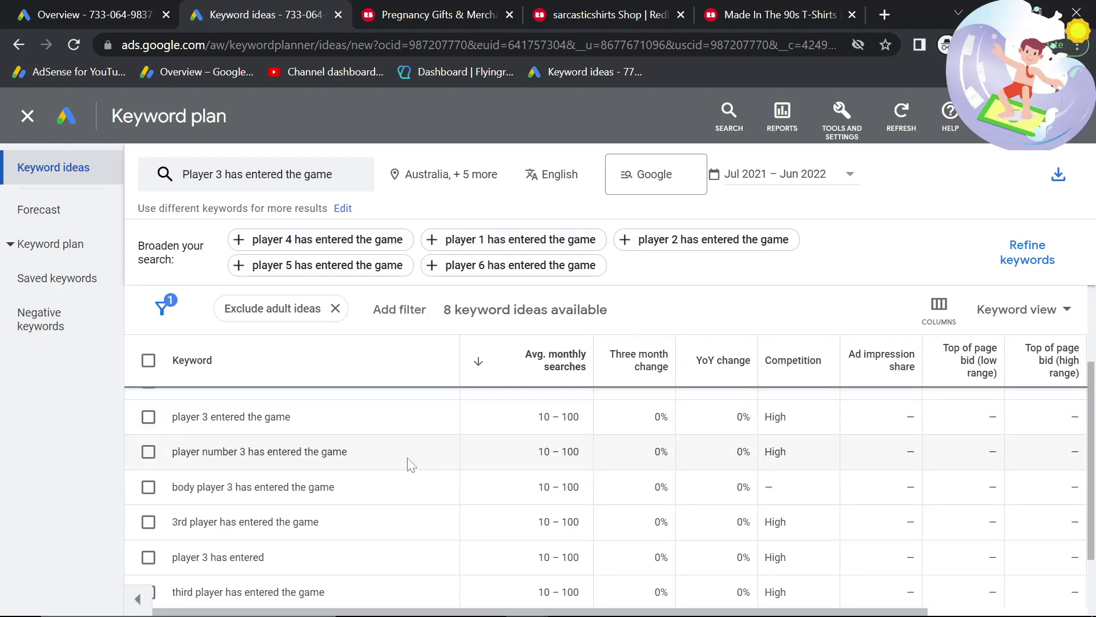
pyautogui.scroll(-2, 409, 464)
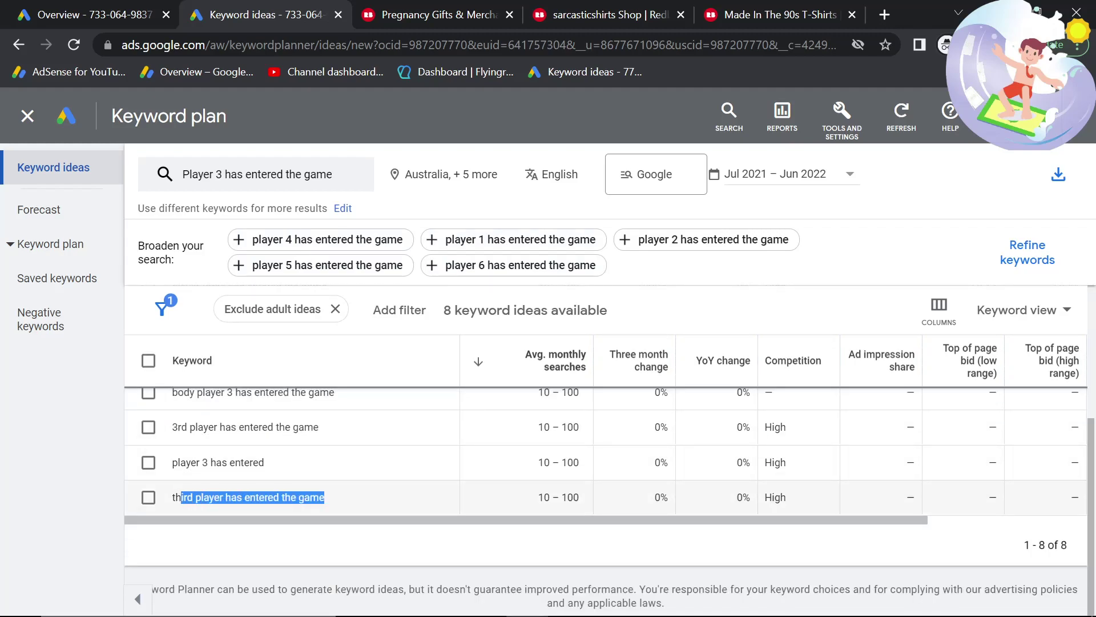
pyautogui.scroll(4, 369, 508)
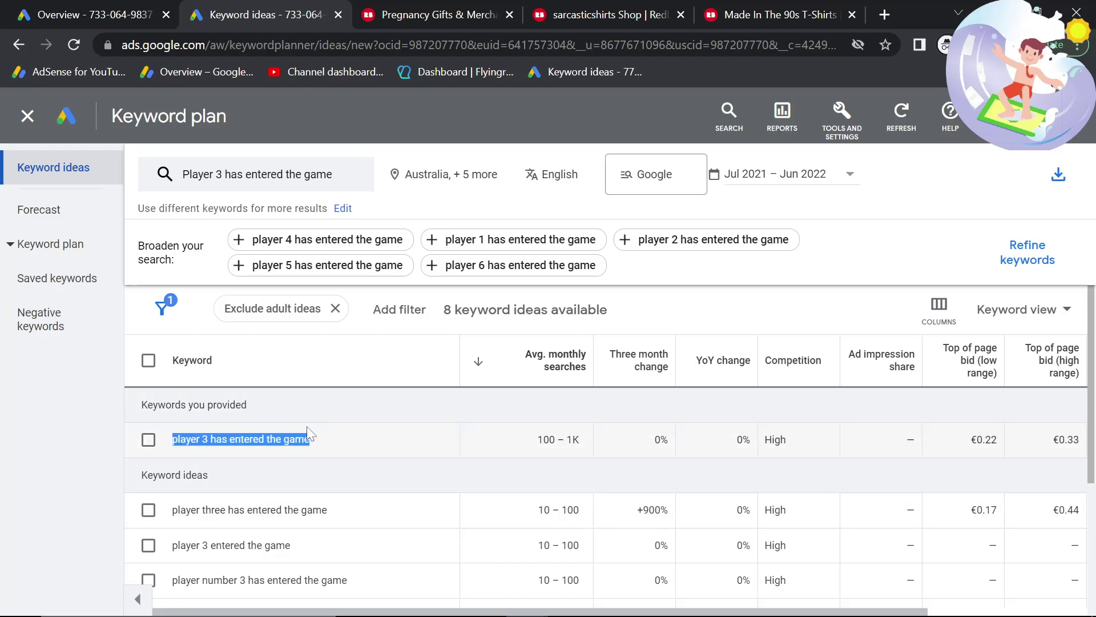
pyautogui.scroll(-4, 306, 427)
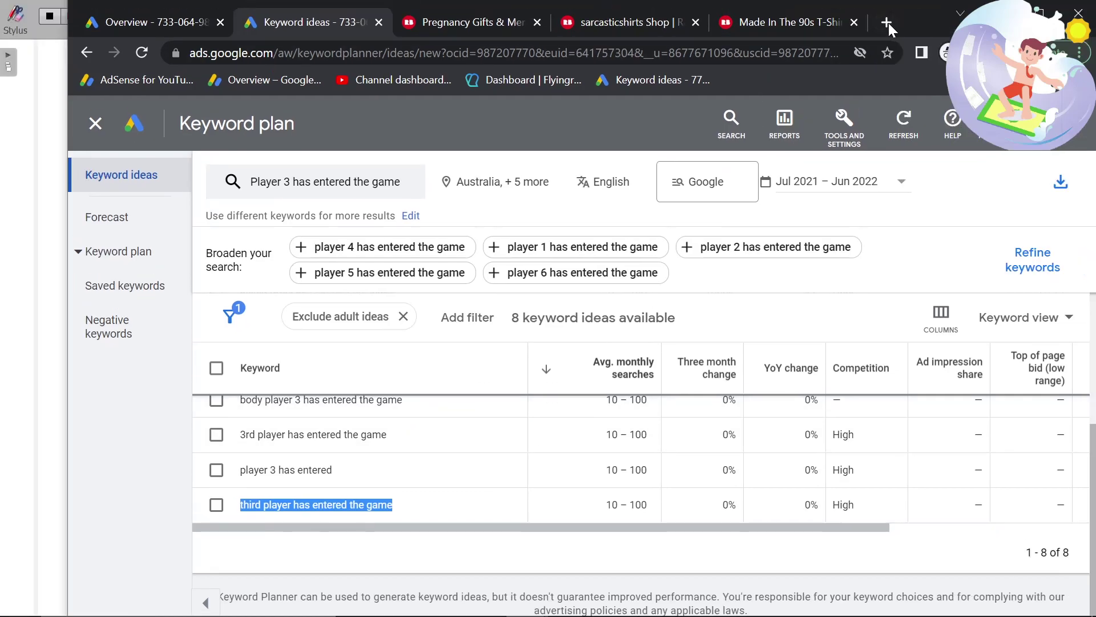
# Search Redbubble for "third player has entered the game" and check the number of results.
pyautogui.click(885, 15)
pyautogui.click(641, 20)
pyautogui.scroll(5, 424, 238)
pyautogui.click(355, 200)
pyautogui.hotkey('ctrl', 'a')
pyautogui.write('third player has entered the game')
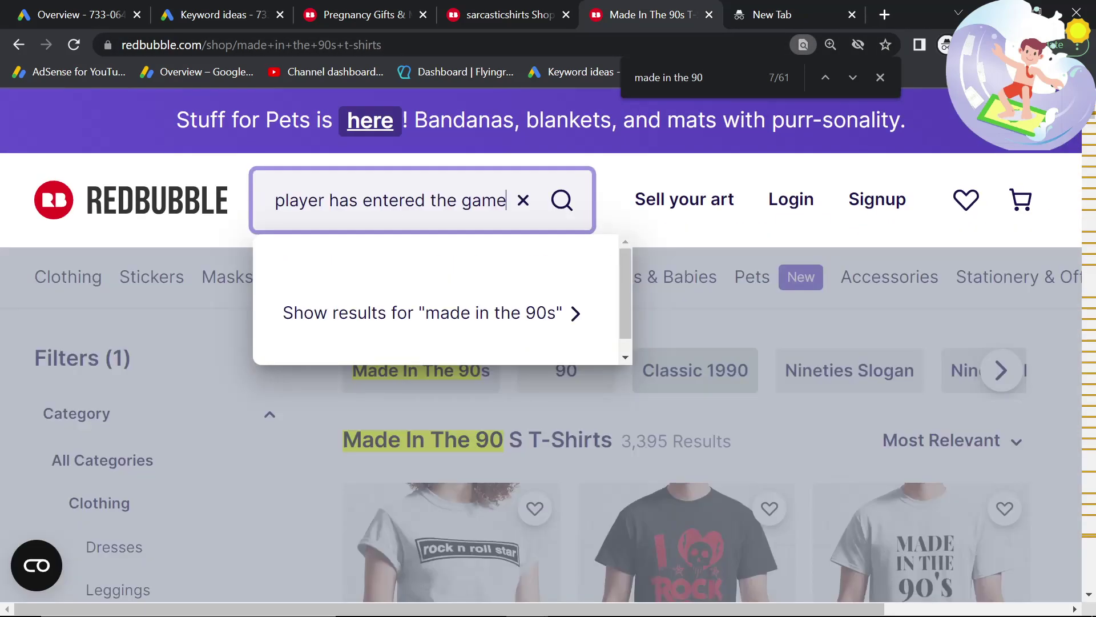
pyautogui.press('Return')
pyautogui.moveTo(344, 368); pyautogui.dragTo(745, 368)
pyautogui.click(745, 368)
# Take the keyword "player 3 has entered the game" from Keyword Planner and search Redbubble for it.
pyautogui.click(224, 9)
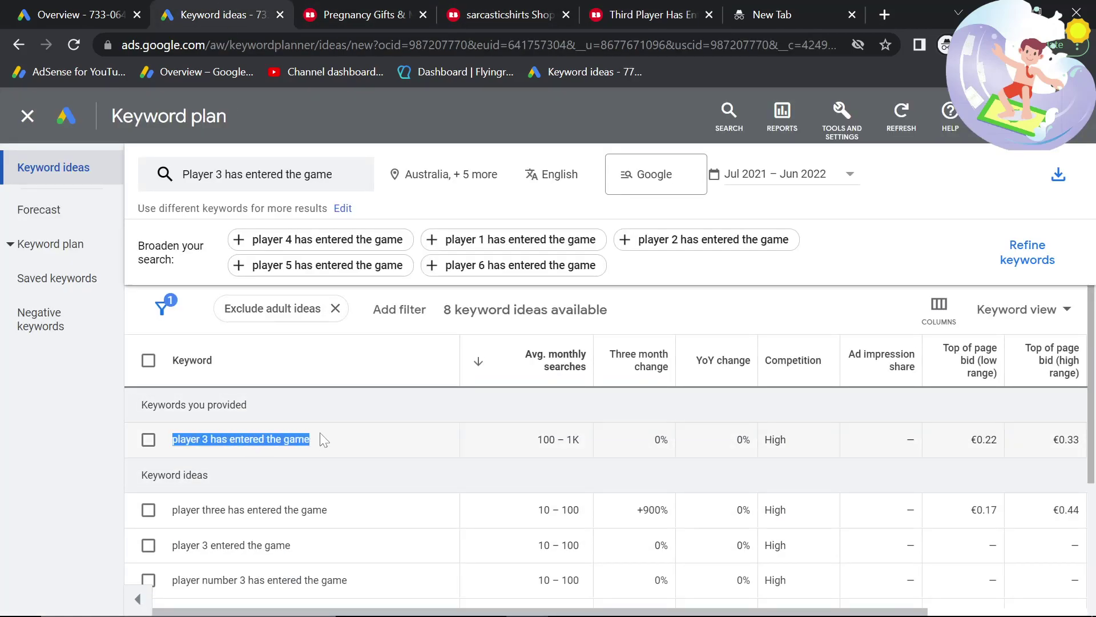
pyautogui.click(548, 13)
pyautogui.click(634, 14)
pyautogui.click(394, 199)
pyautogui.hotkey('ctrl', 'a')
pyautogui.write('player 3 has entered the game')
pyautogui.press('Return')
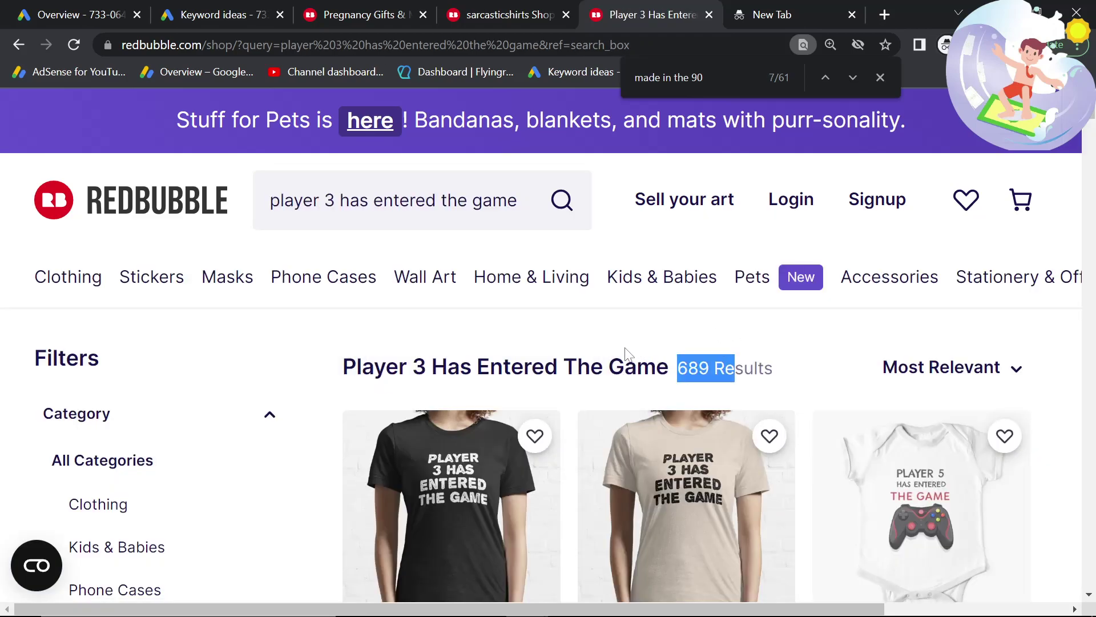
# Examine the player 3 designs on Redbubble, and check the "player three has entered the game" keyword idea in Keyword Planner.
pyautogui.scroll(-1, 628, 354)
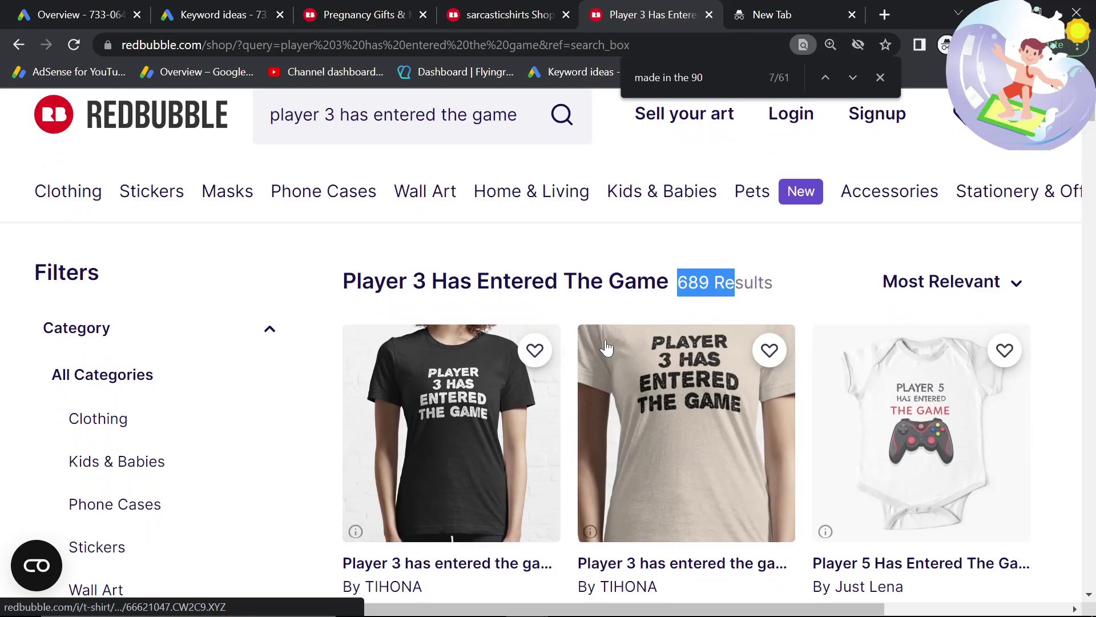
pyautogui.scroll(-8, 604, 345)
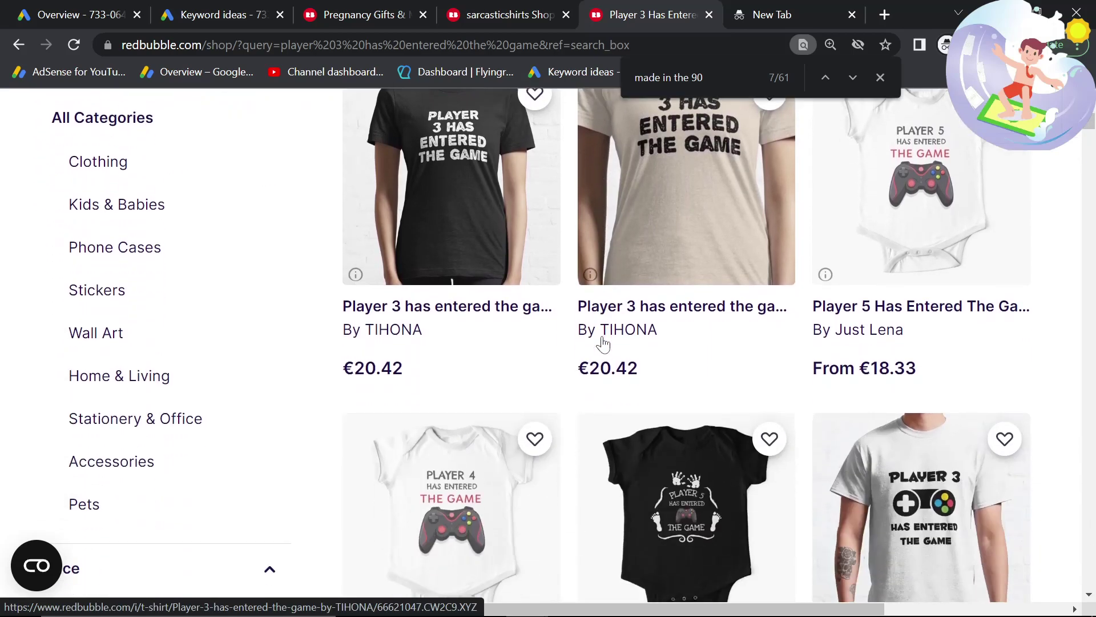
pyautogui.scroll(8, 604, 344)
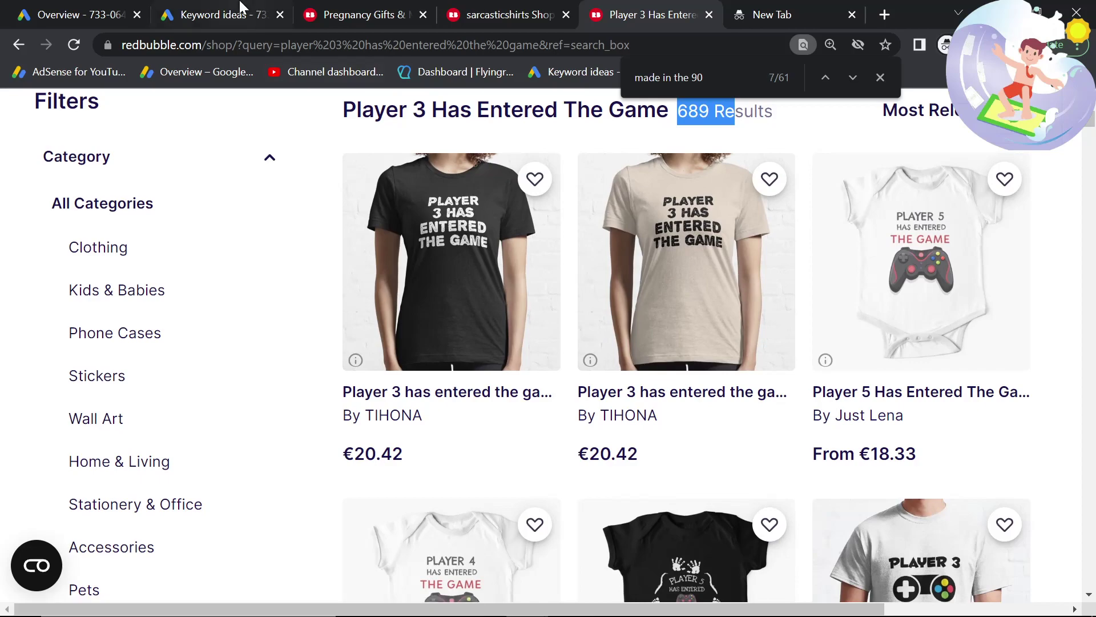
pyautogui.hotkey('ctrl', '2')
pyautogui.tripleClick(547, 439)
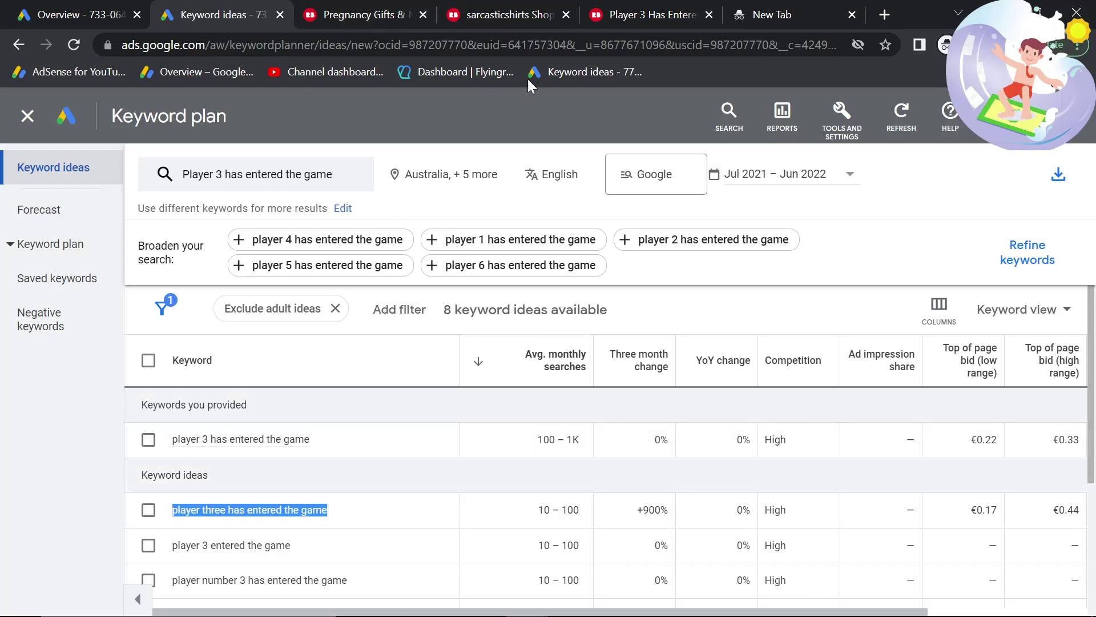
# Examine the best-selling pregnancy designs on Redbubble for niche phrases and select the title text "Gender: Dragon!".
pyautogui.click(360, 8)
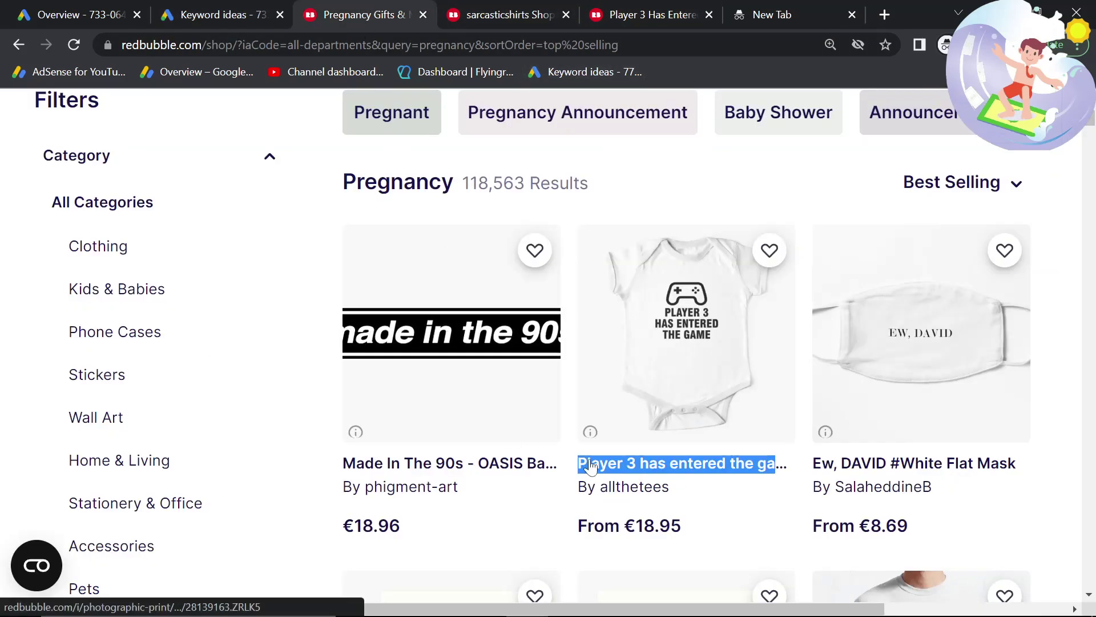
pyautogui.scroll(-3, 801, 479)
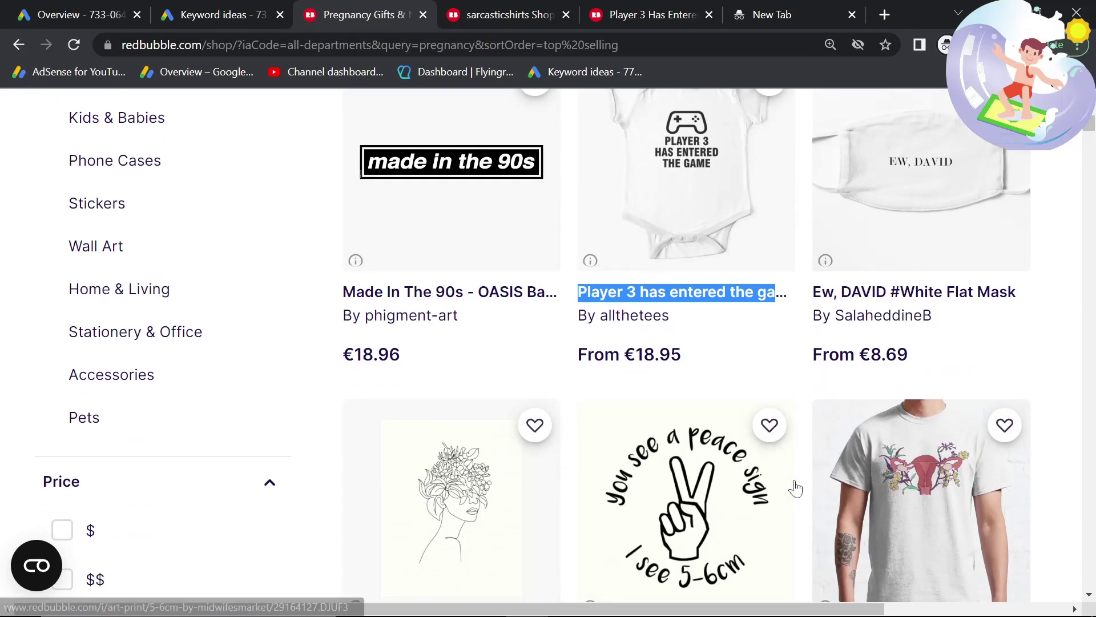
pyautogui.scroll(1, 799, 483)
pyautogui.scroll(3, 835, 419)
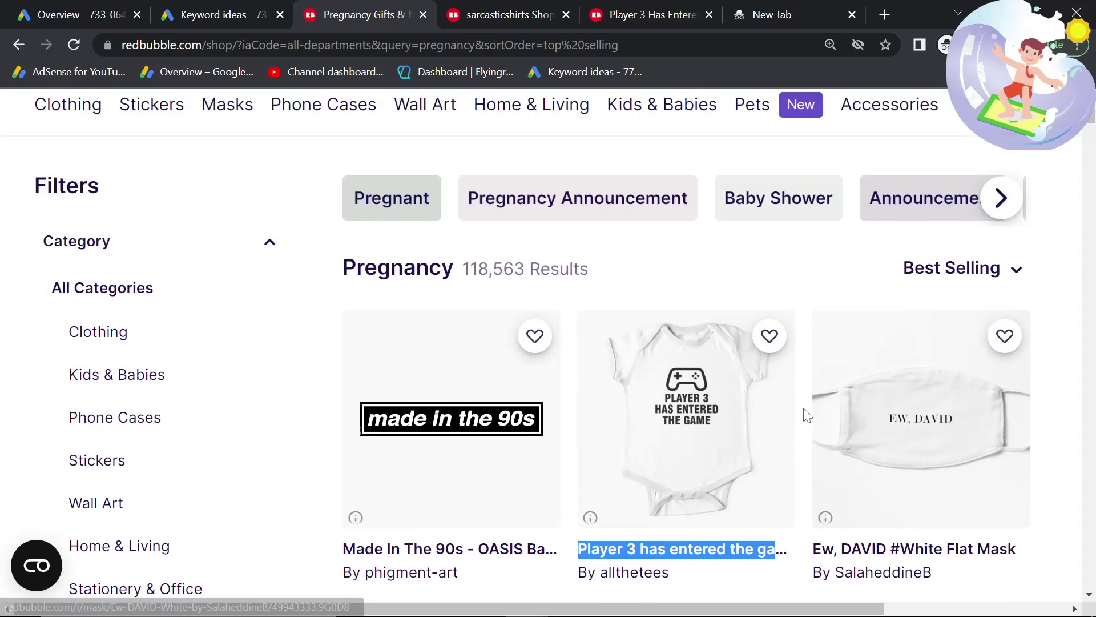
pyautogui.scroll(-9, 671, 442)
pyautogui.scroll(7, 856, 371)
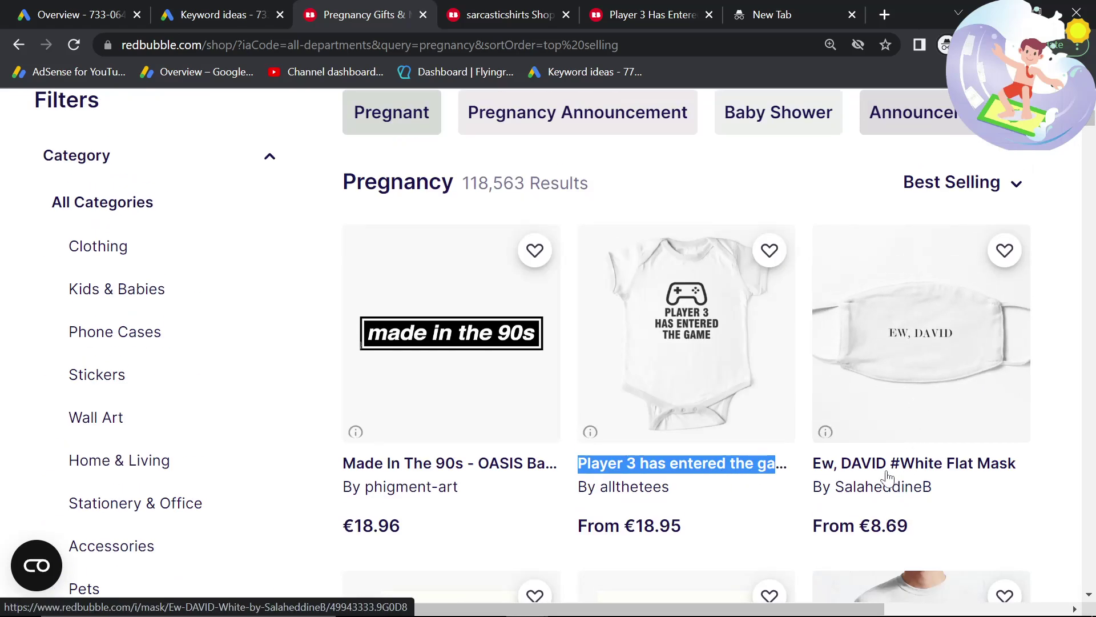
pyautogui.scroll(-4, 1007, 443)
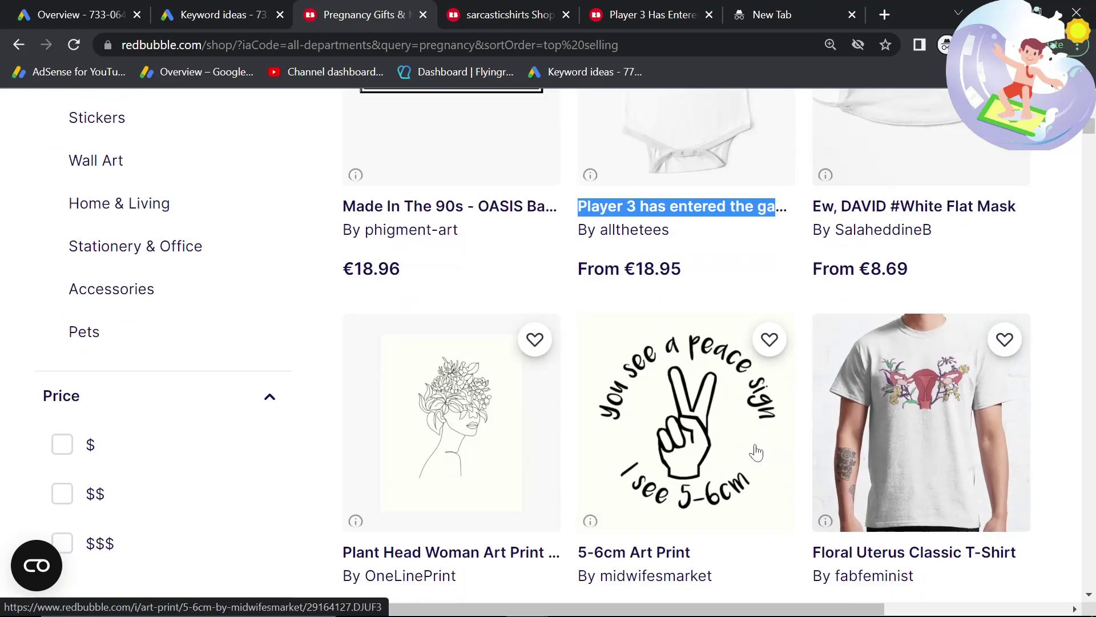
pyautogui.scroll(3, 917, 353)
pyautogui.scroll(-7, 845, 351)
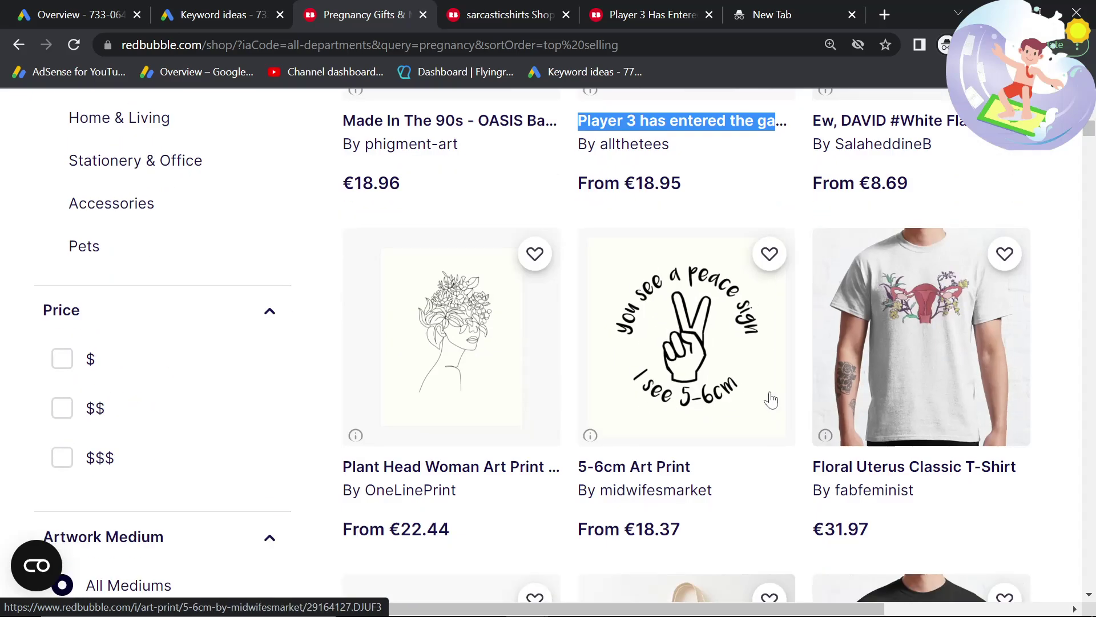
pyautogui.scroll(-3, 628, 456)
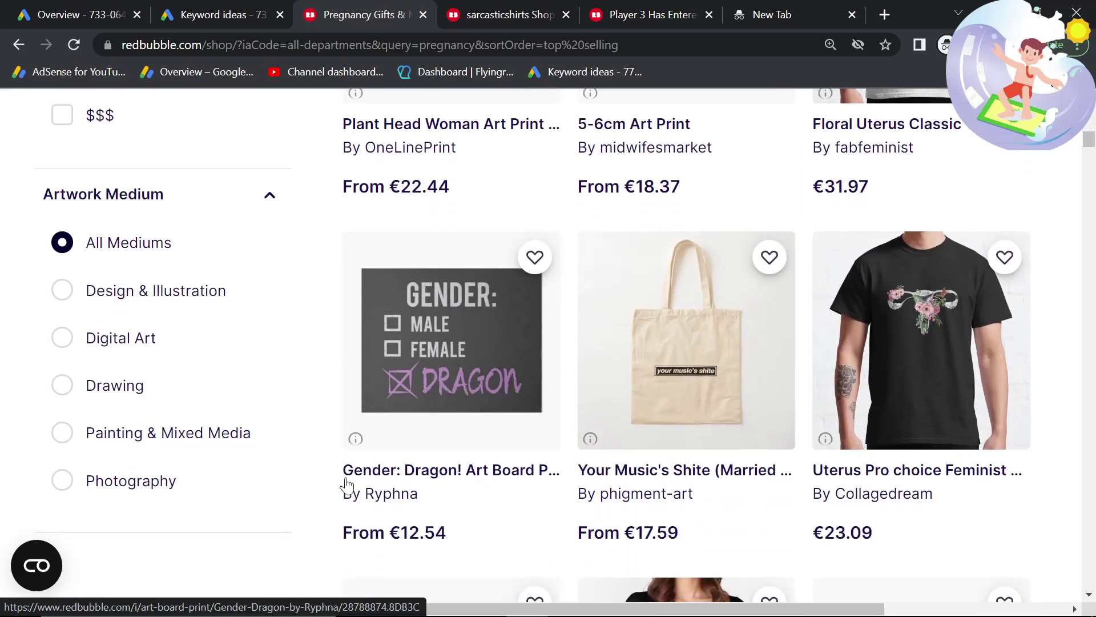
pyautogui.moveTo(341, 483); pyautogui.dragTo(465, 471)
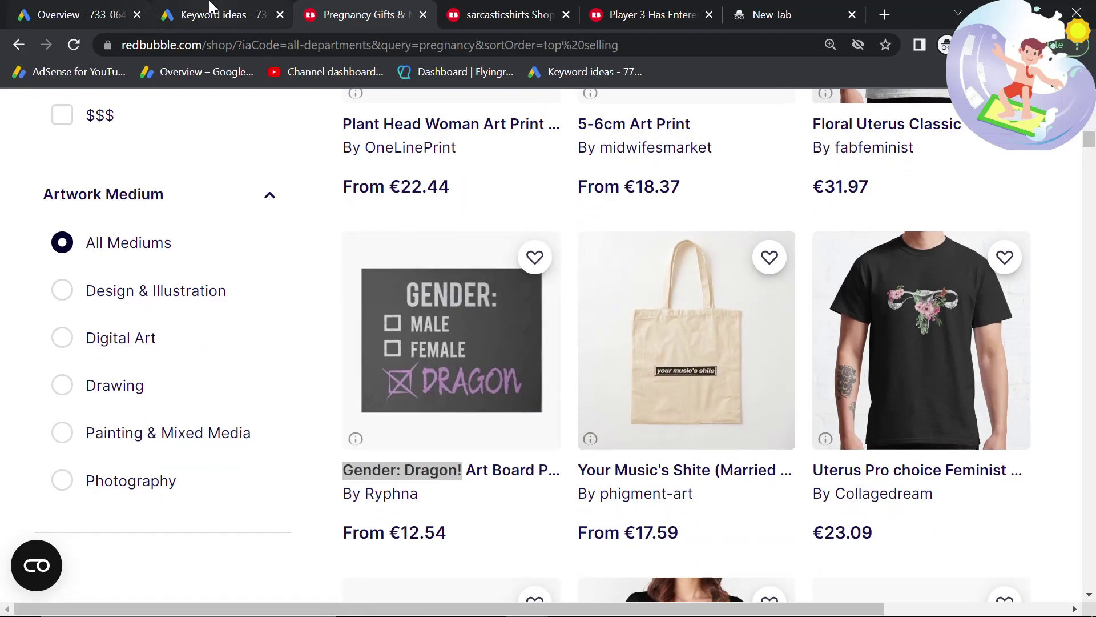
# Add the suggested keyword "player 4 has entered the game" to the Keyword Planner search and get its results.
pyautogui.click(207, 11)
pyautogui.click(334, 176)
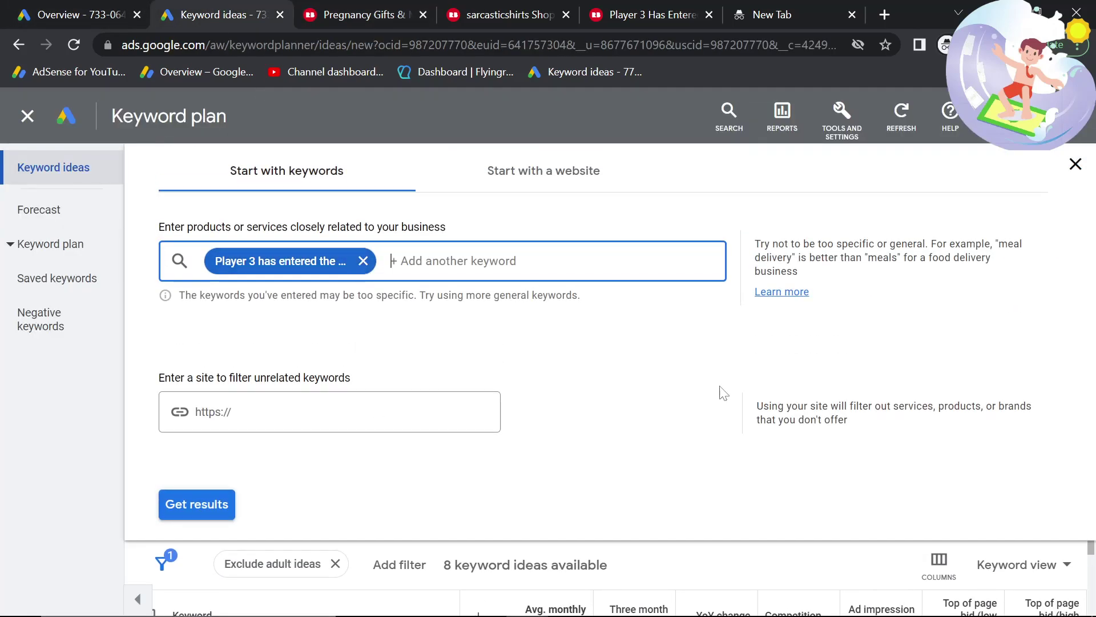
pyautogui.click(1076, 165)
pyautogui.click(351, 239)
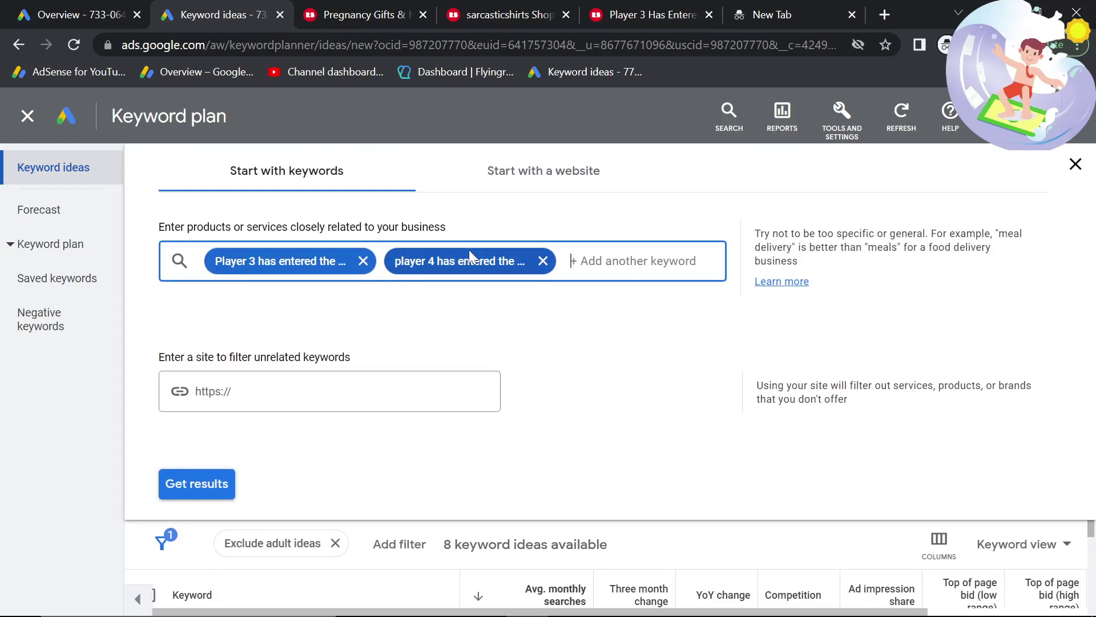
pyautogui.click(185, 497)
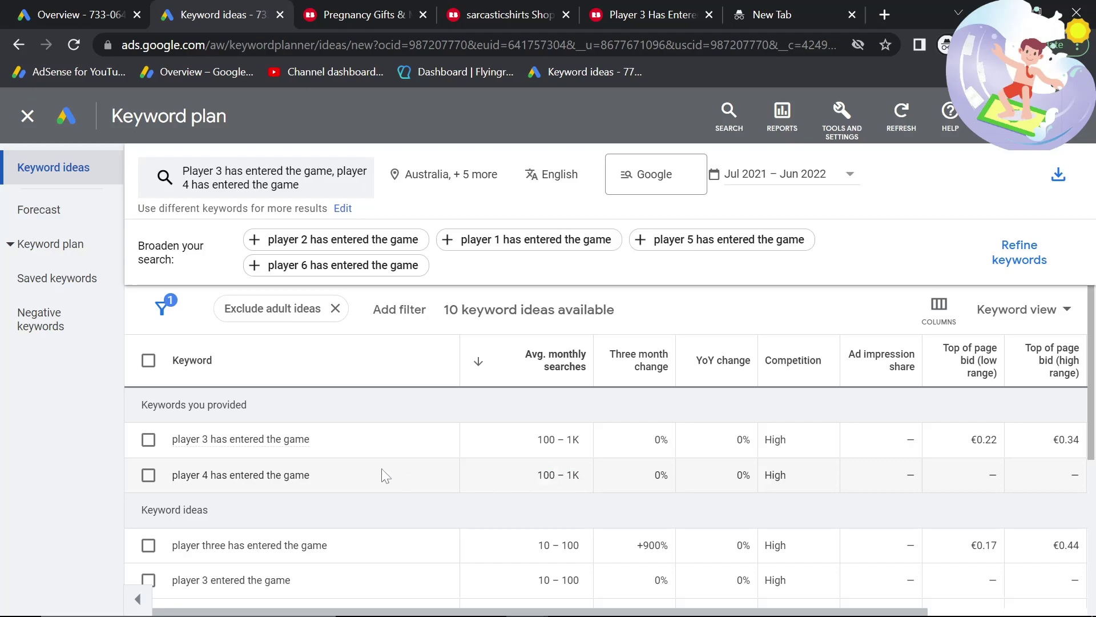
# Search Redbubble for "player 4 has entered the game" to check its competition.
pyautogui.click(651, 14)
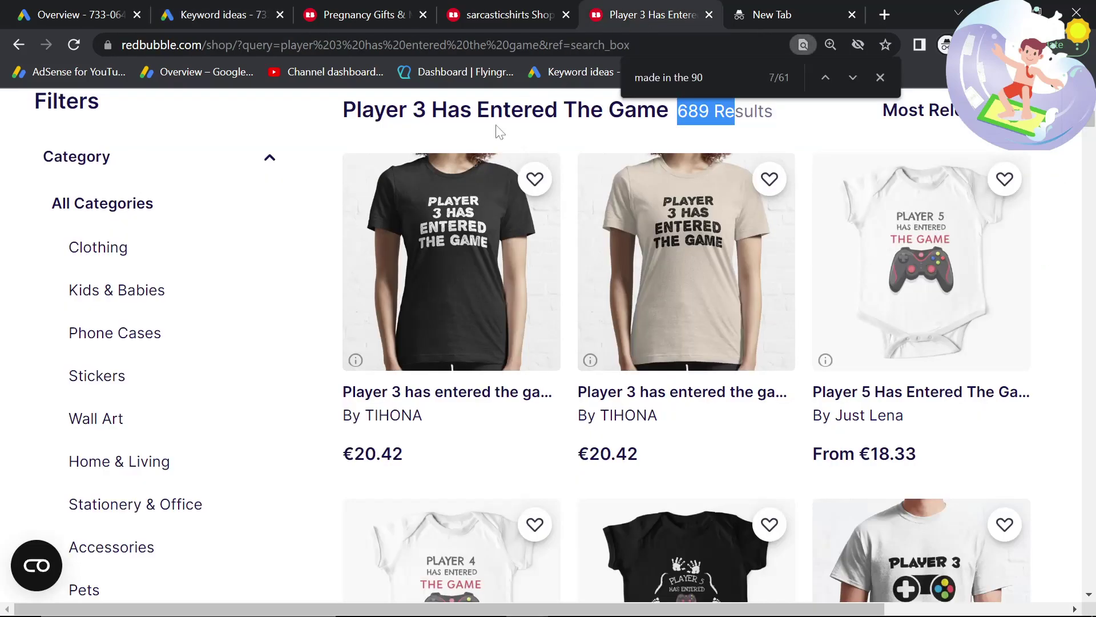
pyautogui.scroll(3, 424, 274)
pyautogui.click(389, 199)
pyautogui.write('player 4 has entered the game')
pyautogui.press('Return')
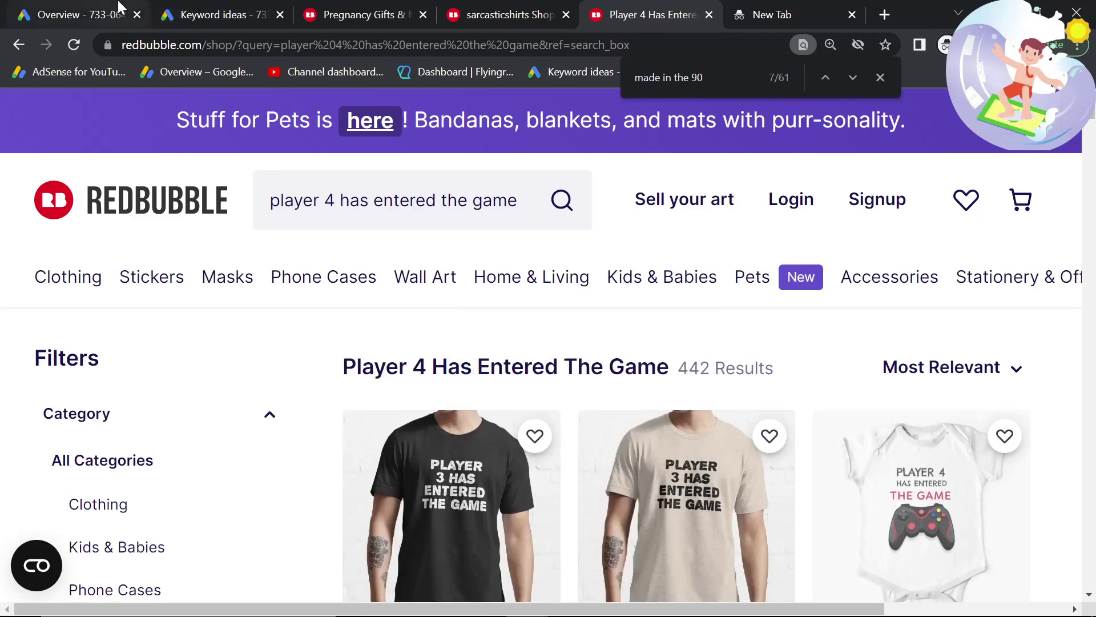
# Add the suggested keyword "player 6 has entered the game" to the Keyword Planner search and get its results.
pyautogui.click(191, 8)
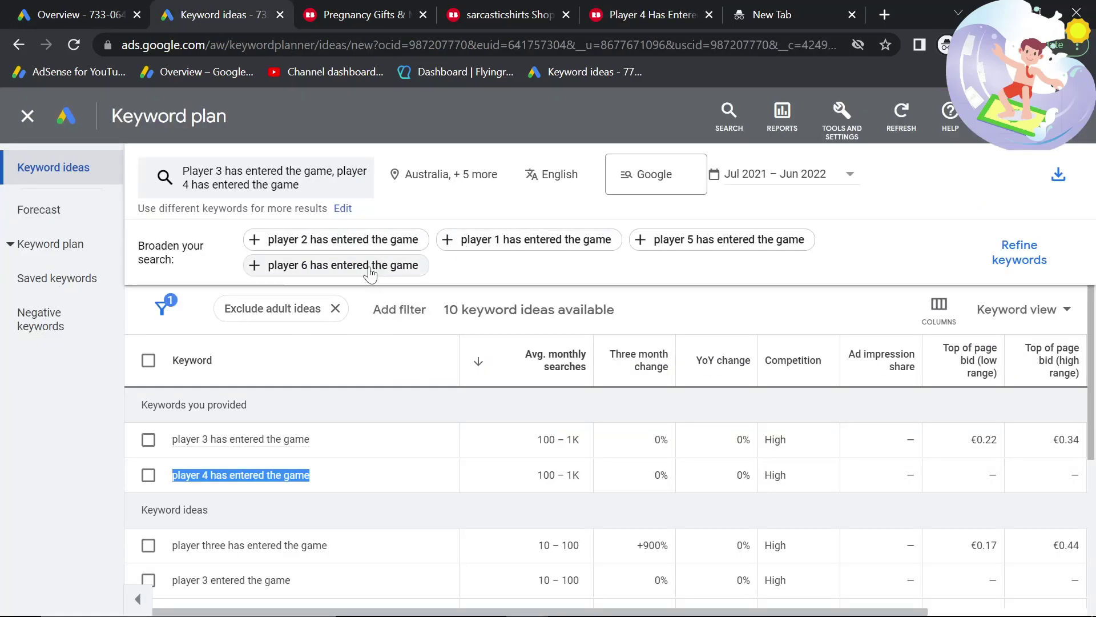
pyautogui.click(336, 265)
pyautogui.click(212, 524)
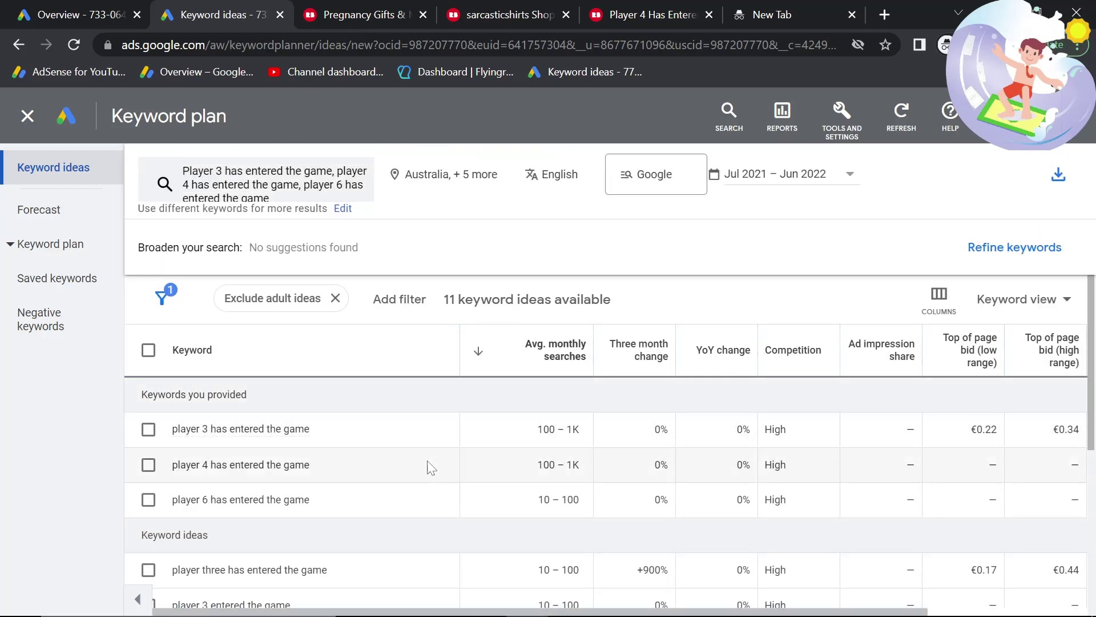
# Take the keyword "player 6 has entered the game" from Keyword Planner and search Redbubble for it.
pyautogui.moveTo(328, 511); pyautogui.dragTo(178, 509)
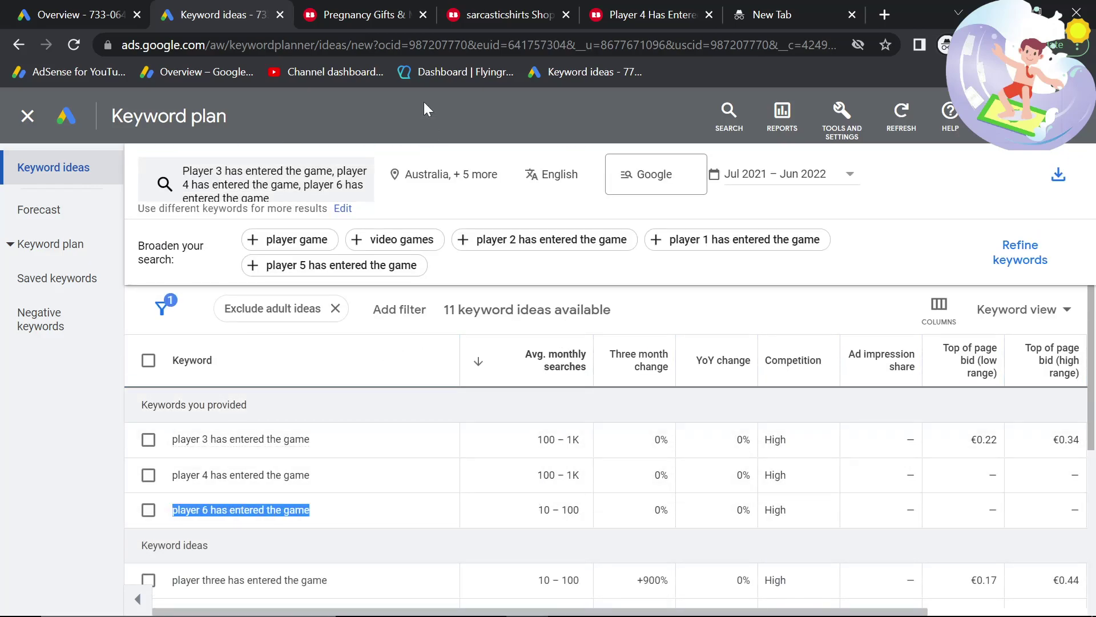
pyautogui.click(416, 11)
pyautogui.scroll(10, 407, 297)
pyautogui.click(400, 200)
pyautogui.write('player 6 has entered the game')
pyautogui.press('Return')
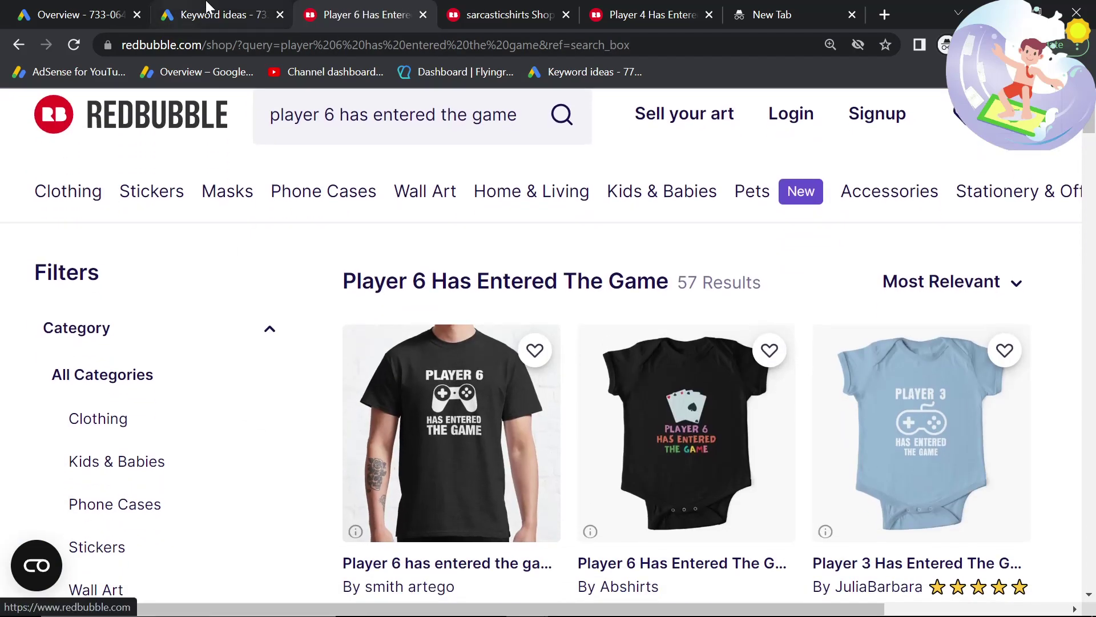
# Return to the Redbubble pregnancy search results sorted by best selling.
pyautogui.click(235, 12)
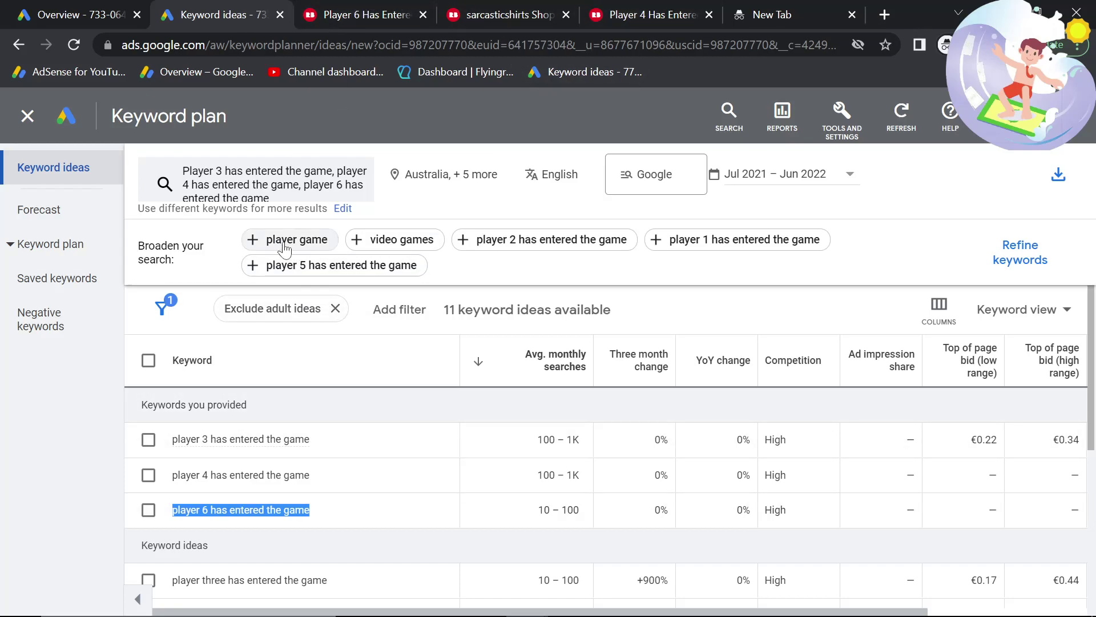
pyautogui.click(497, 7)
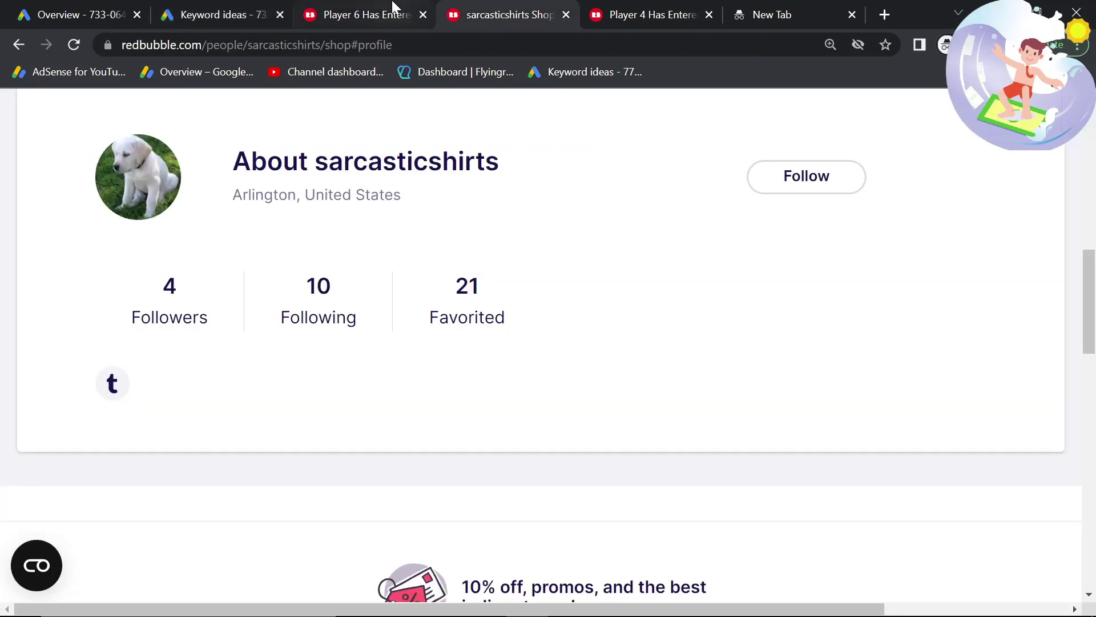
pyautogui.click(399, 11)
pyautogui.click(23, 41)
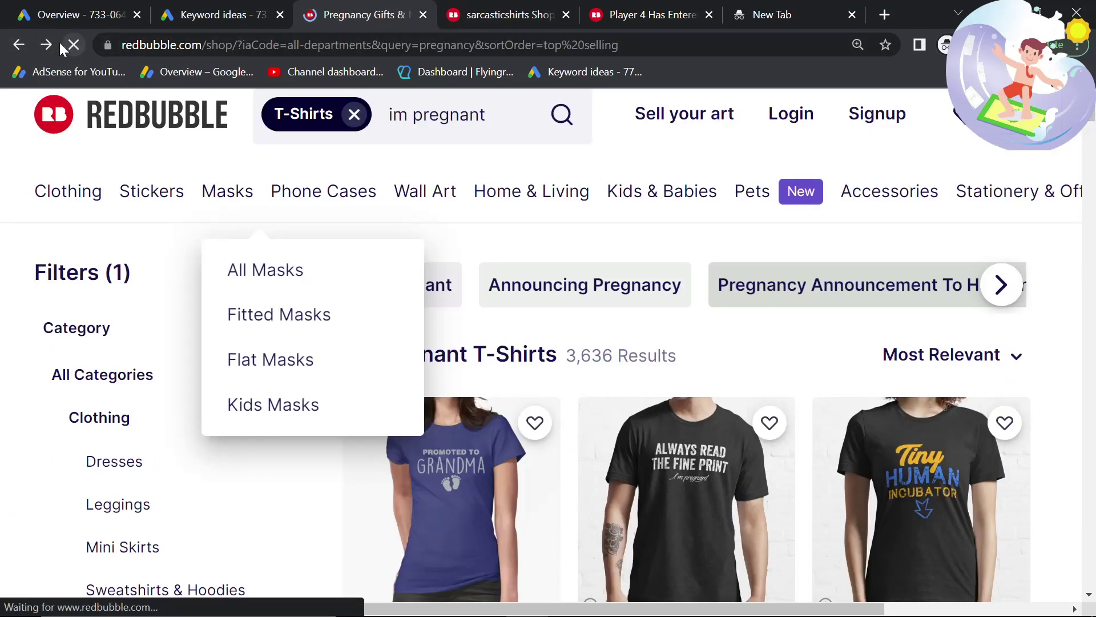
pyautogui.click(48, 44)
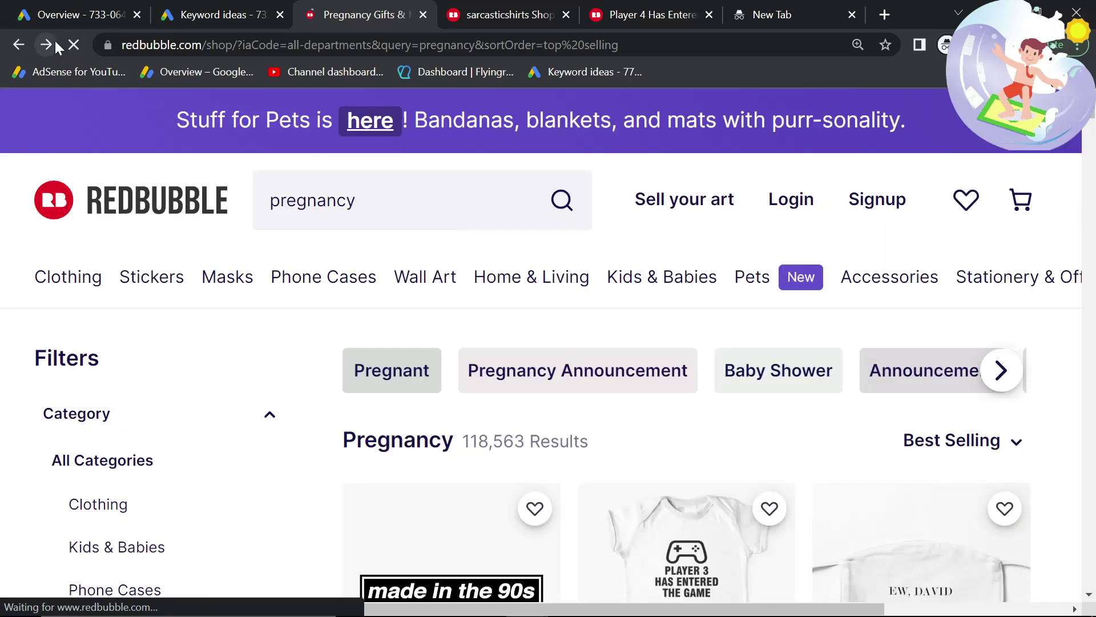
# Examine more of the best-selling pregnancy designs and open the "Huge financial burden on board" sticker listing in a new tab.
pyautogui.moveTo(393, 280)
pyautogui.scroll(-10, 828, 422)
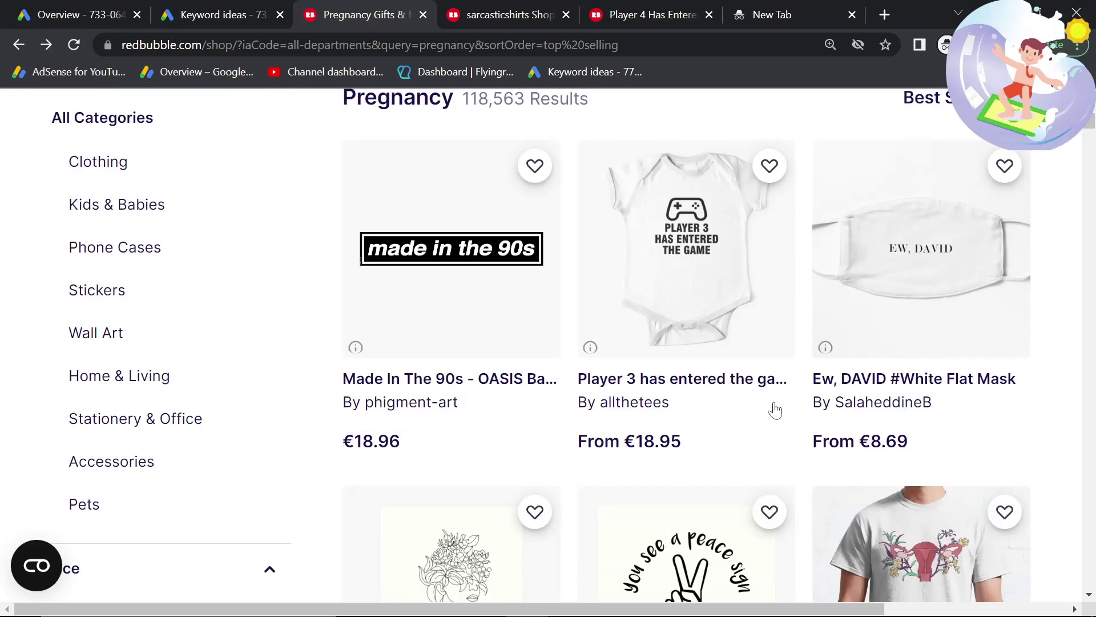
pyautogui.scroll(-10, 753, 348)
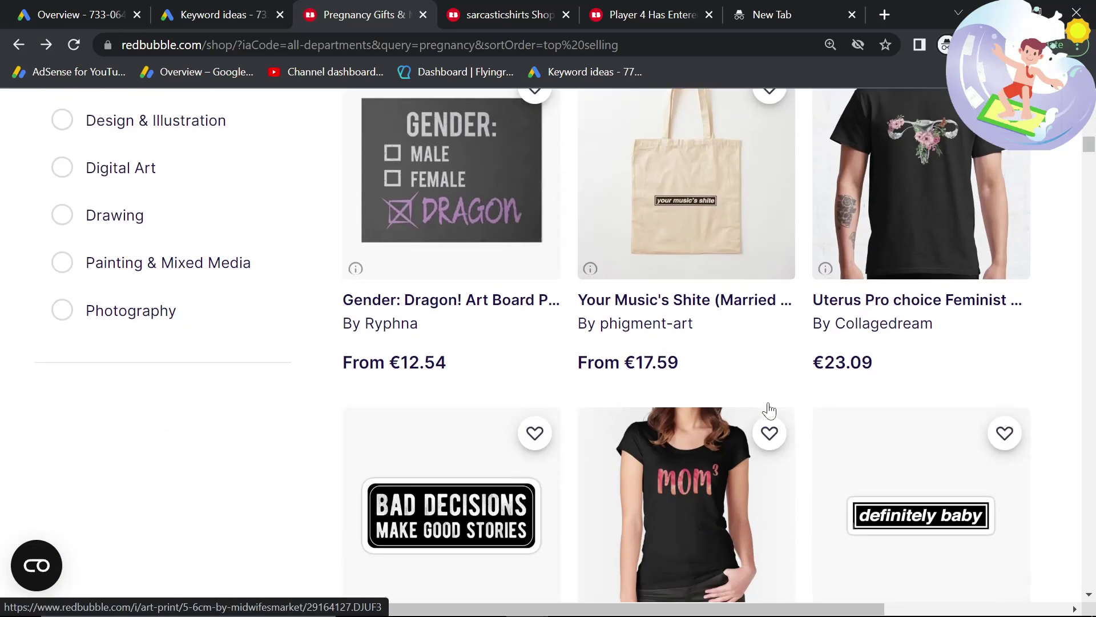
pyautogui.scroll(-3, 722, 405)
pyautogui.scroll(-1, 722, 403)
pyautogui.scroll(-4, 722, 406)
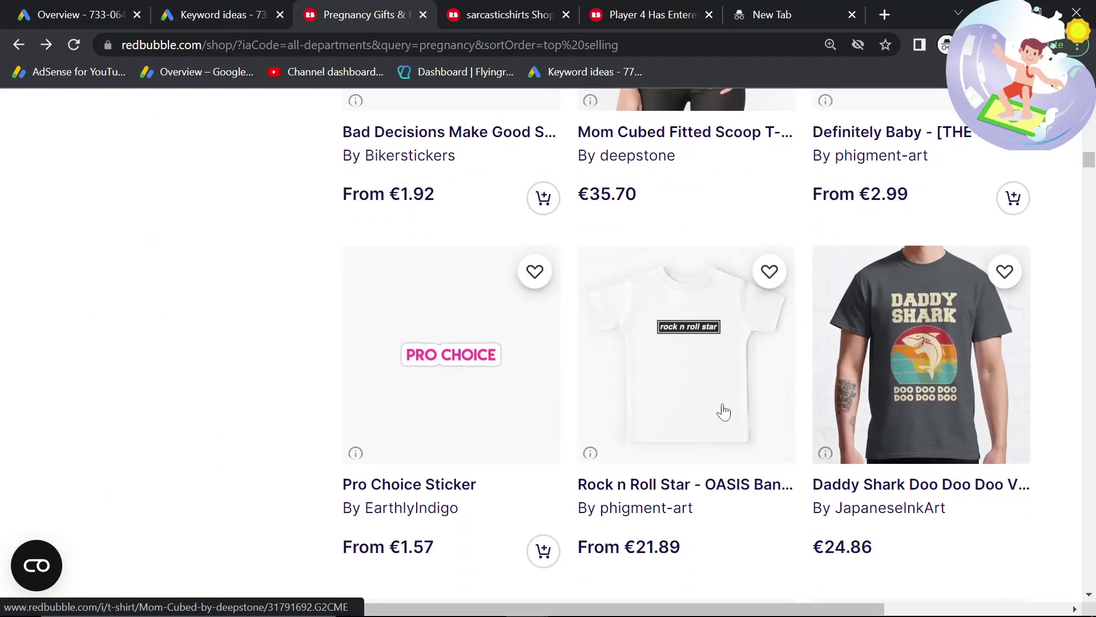
pyautogui.scroll(-9, 722, 411)
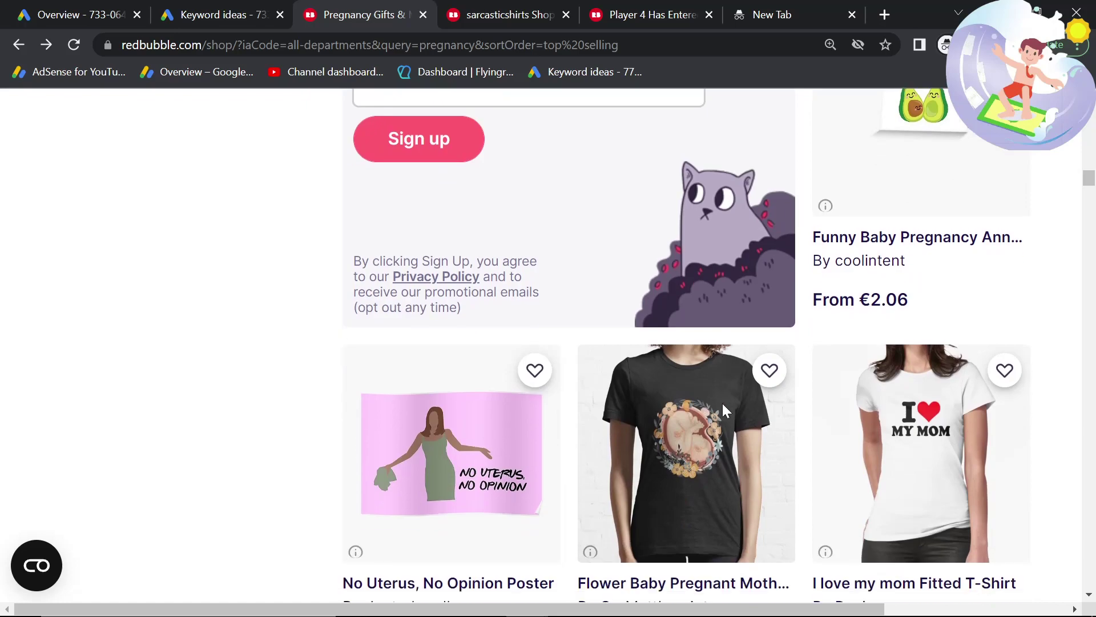
pyautogui.scroll(-1, 722, 409)
pyautogui.scroll(-6, 670, 464)
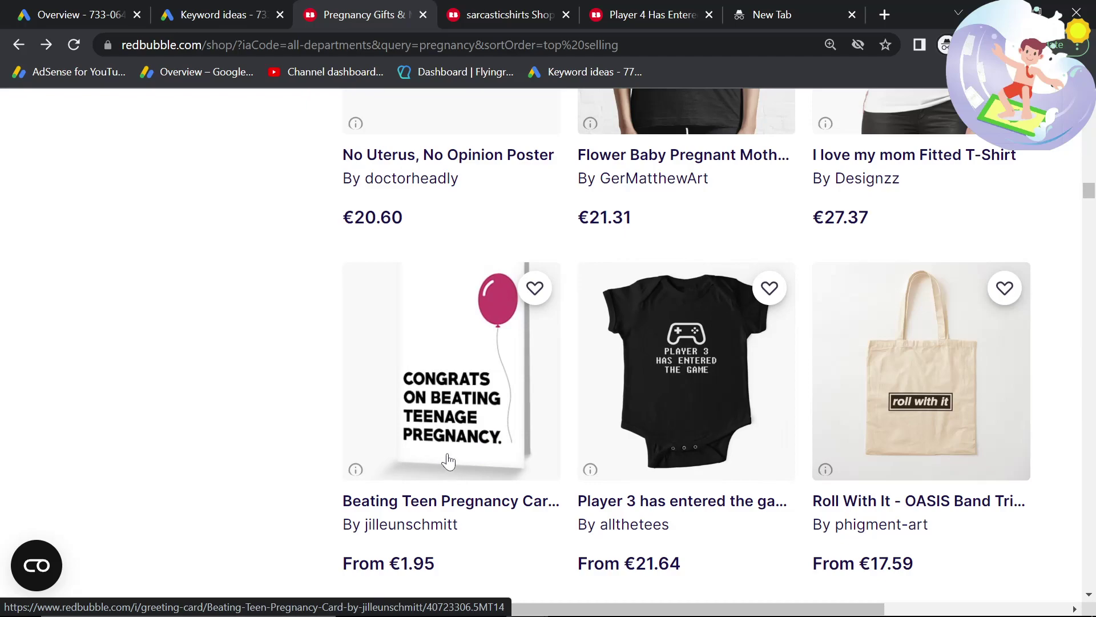
pyautogui.scroll(-7, 565, 450)
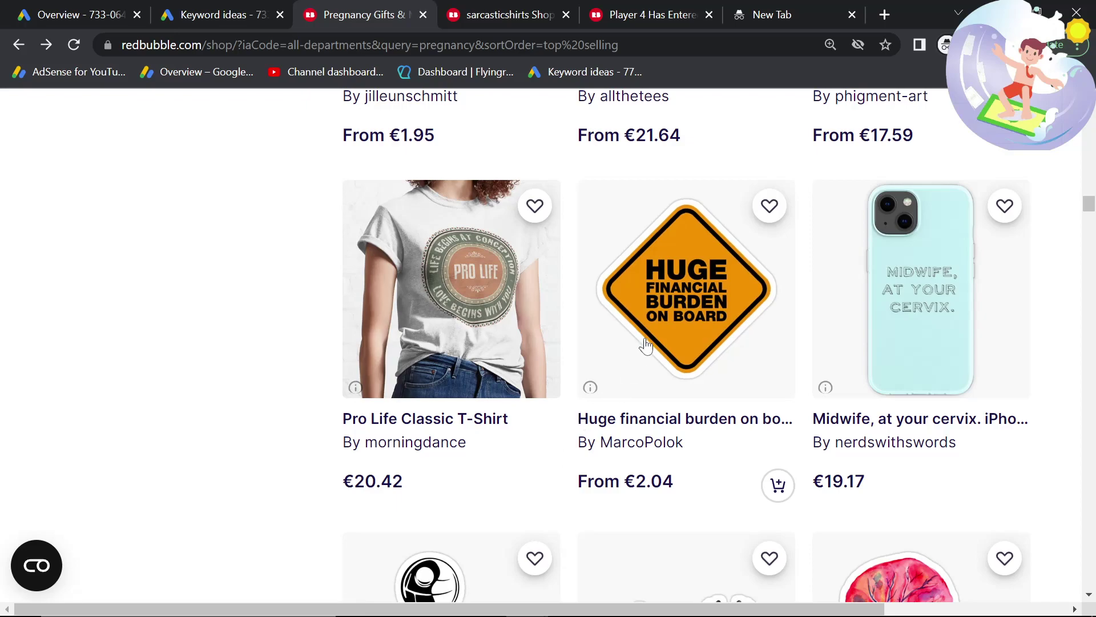
pyautogui.click(594, 252)
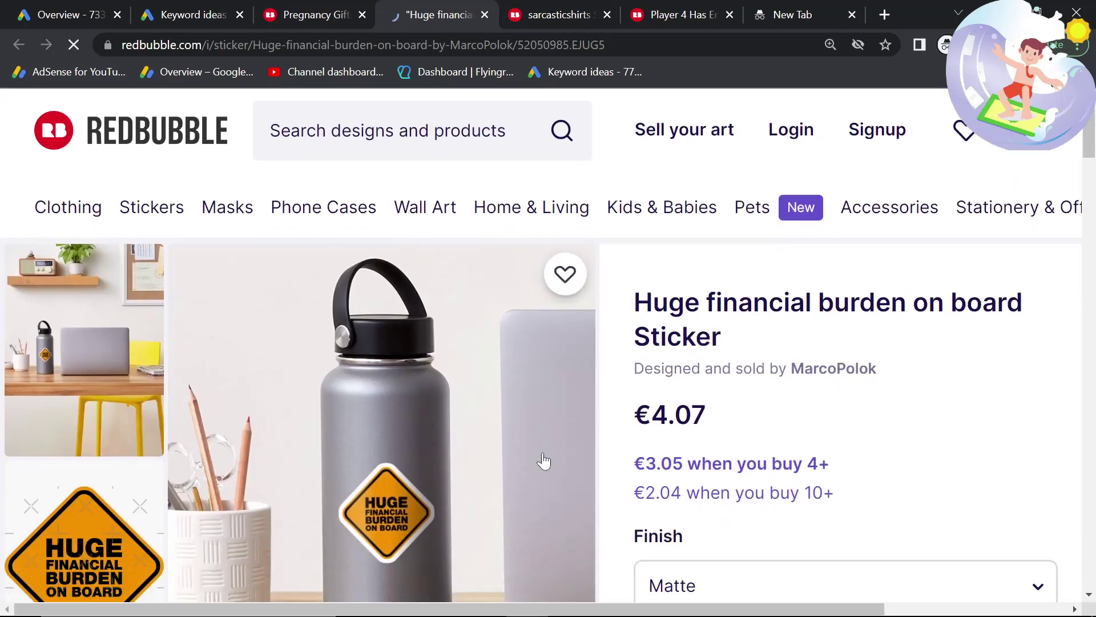
# Replace all Keyword Planner keywords with the sticker's phrase "Huge financial burden on board" and get its search volume results.
pyautogui.moveTo(634, 283); pyautogui.dragTo(1024, 291)
pyautogui.hotkey('ctrl', 'c')
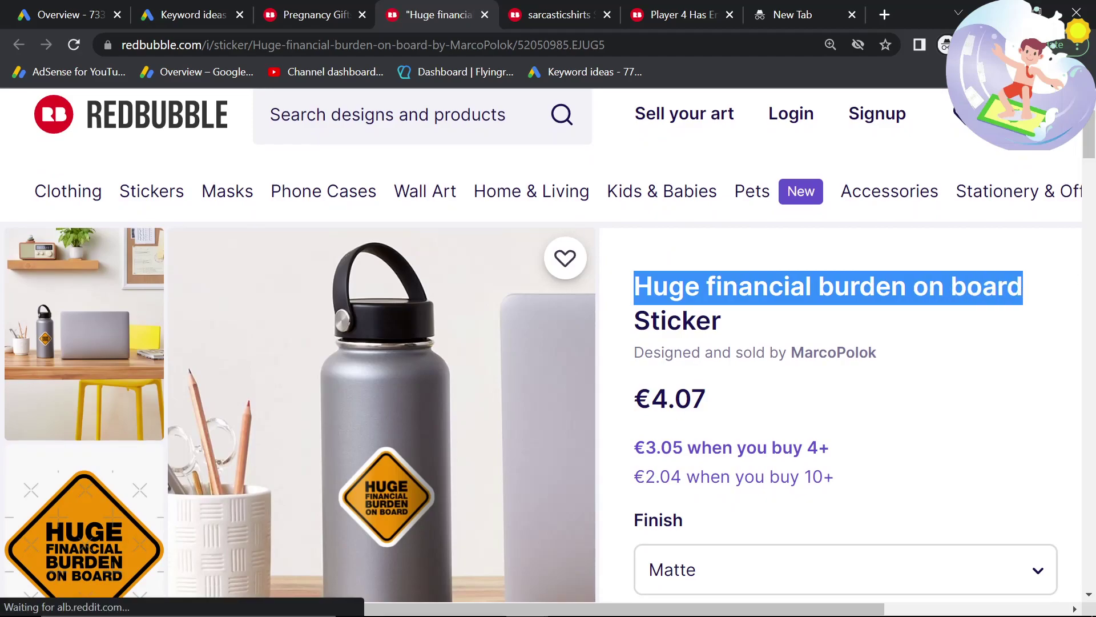
pyautogui.click(194, 14)
pyautogui.click(318, 193)
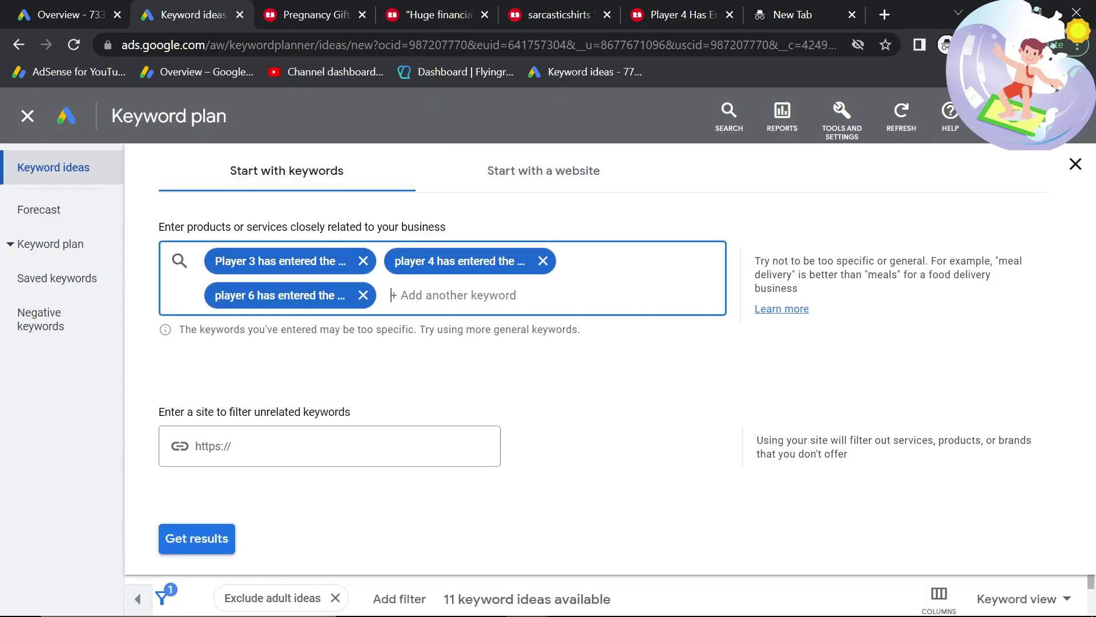
pyautogui.click(362, 259)
pyautogui.click(362, 260)
pyautogui.click(362, 259)
pyautogui.hotkey('ctrl', 'v')
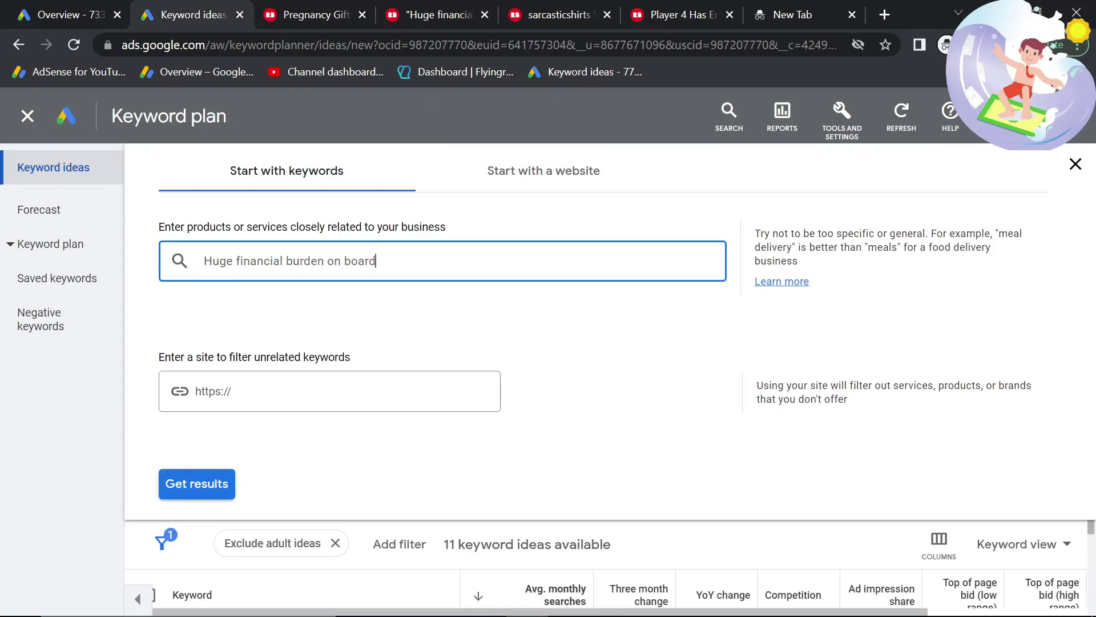
pyautogui.press('Return')
pyautogui.click(192, 503)
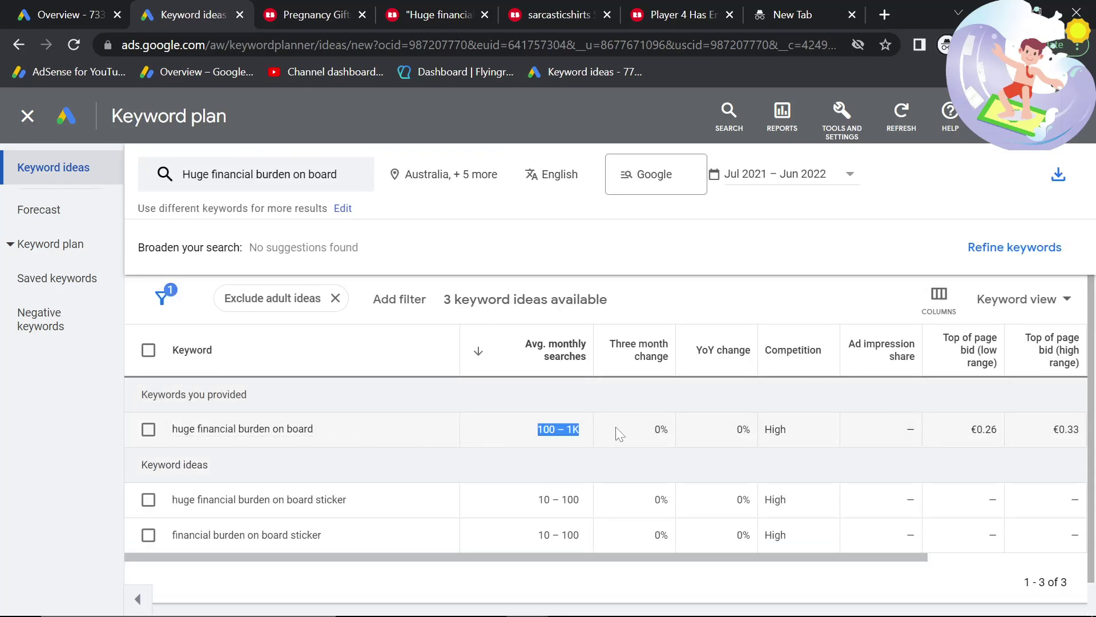
pyautogui.click(582, 393)
# Search Google for "Huge financial burden on board" and look for "redbub" within the results page.
pyautogui.click(816, 10)
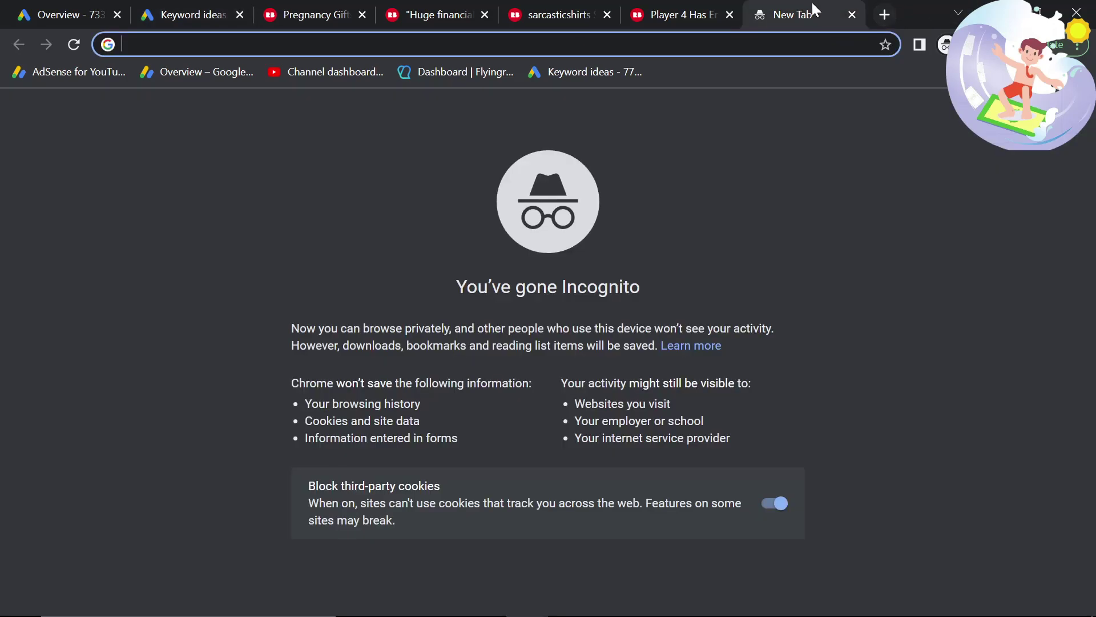
pyautogui.hotkey('ctrl', 'v')
pyautogui.press('Return')
pyautogui.scroll(-3, 324, 456)
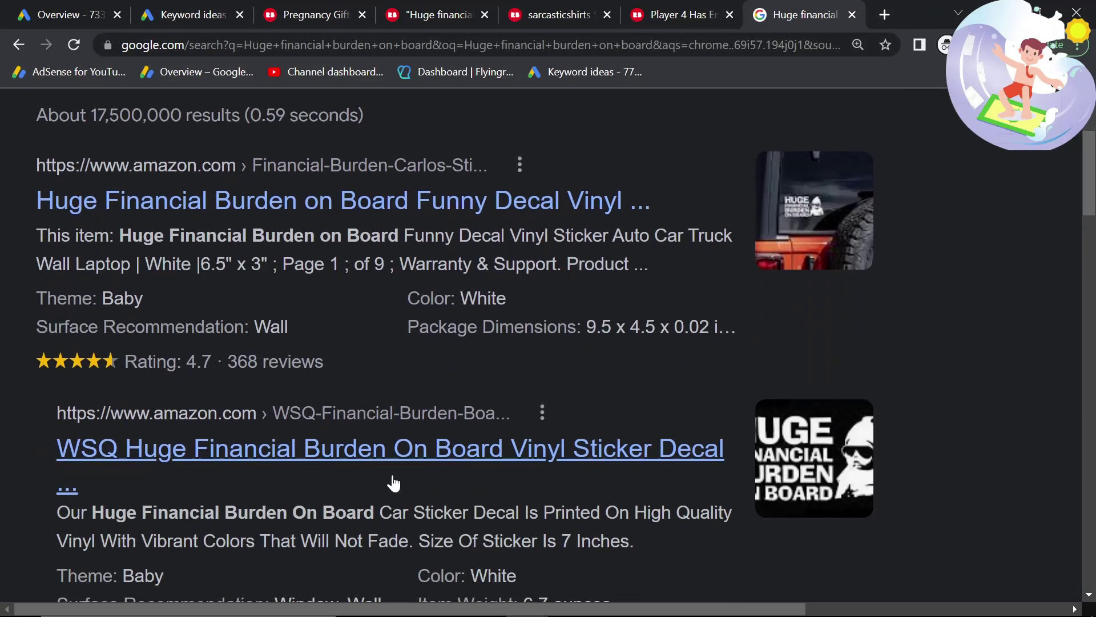
pyautogui.scroll(-15, 323, 455)
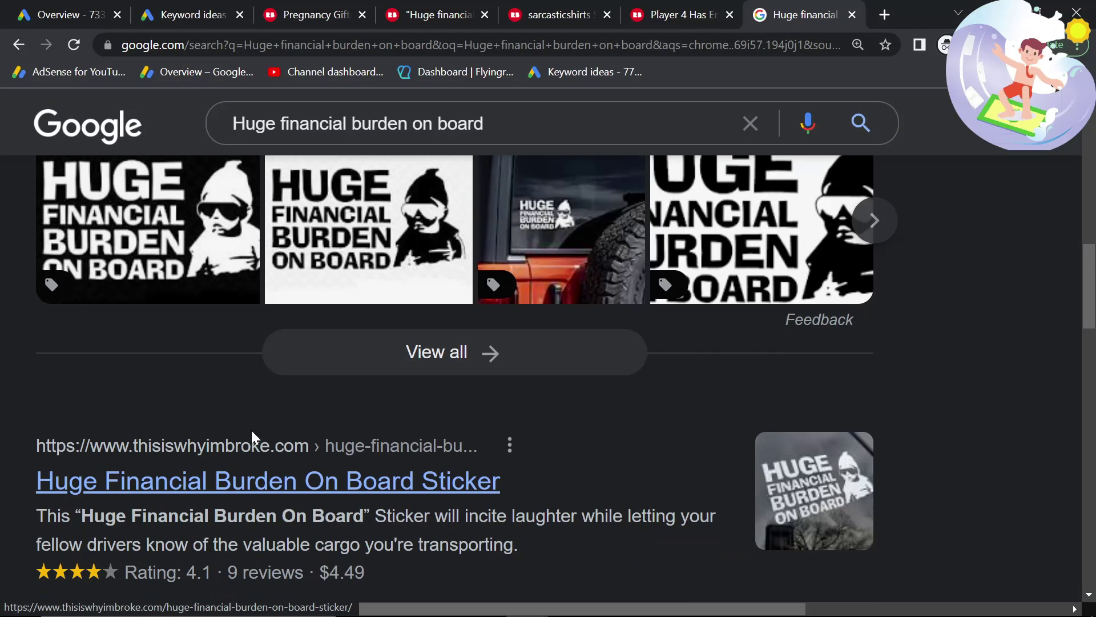
pyautogui.scroll(-5, 251, 430)
pyautogui.hotkey('ctrl', 'f')
pyautogui.write('redbub')
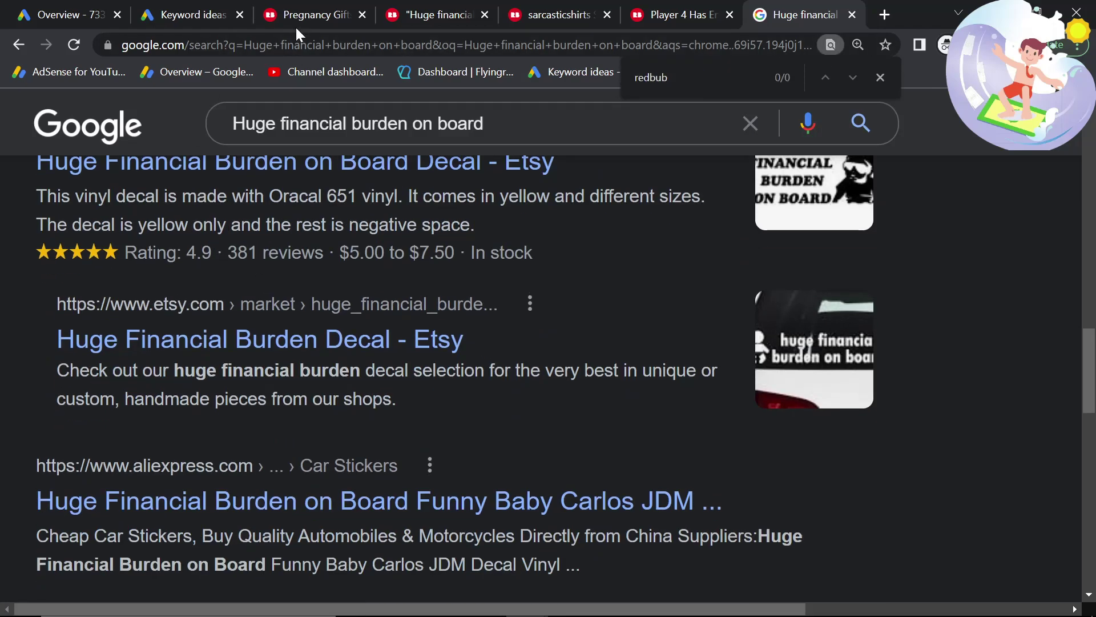
# Extend the Google query to "Huge financial burden on board redbubble" and look through the Redbubble listings.
pyautogui.click(514, 124)
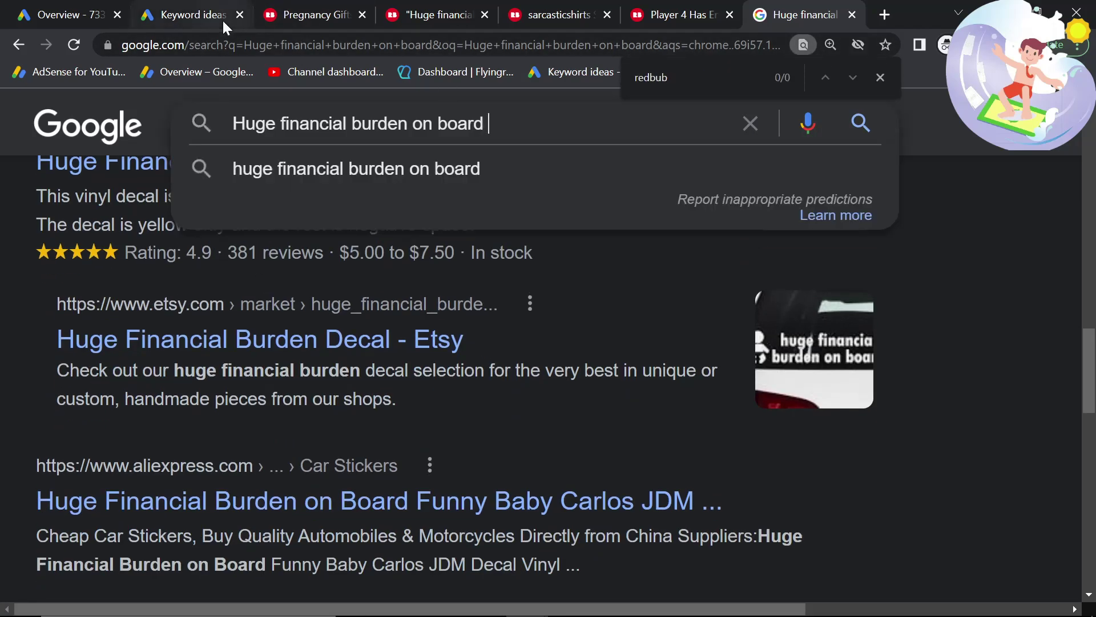
pyautogui.write('redbubble')
pyautogui.press('Return')
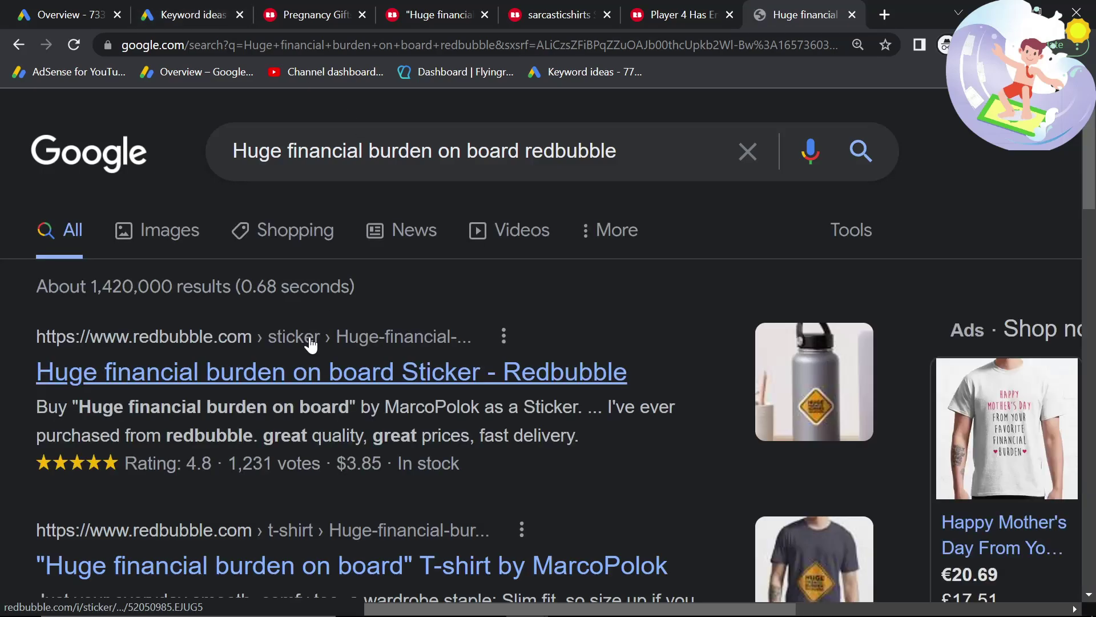
pyautogui.scroll(-3, 306, 360)
pyautogui.scroll(-10, 303, 364)
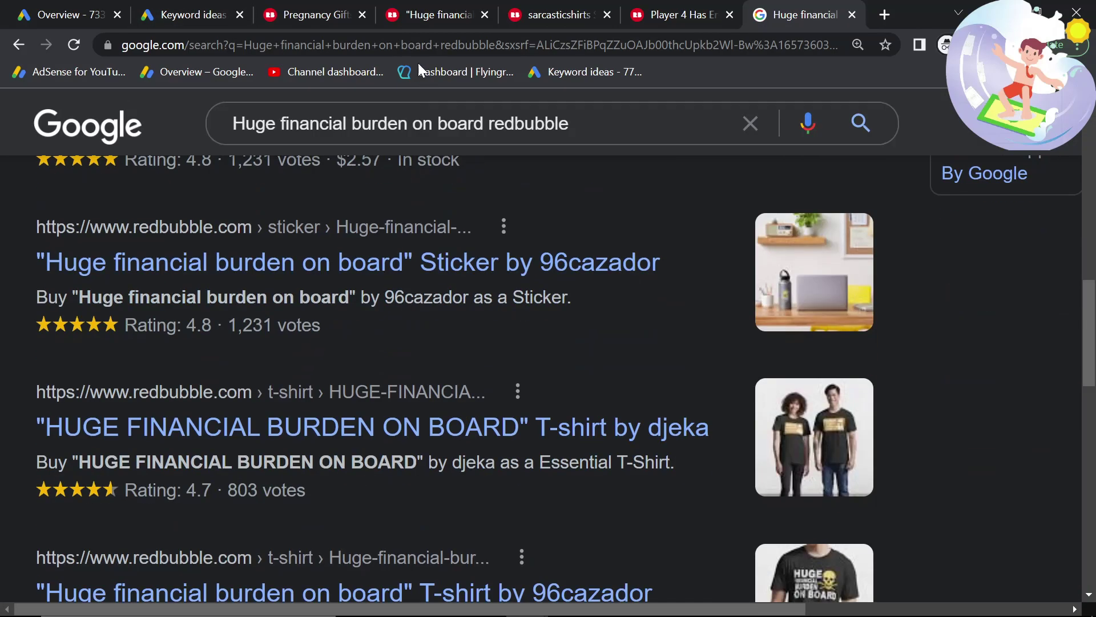
# Search Redbubble for "Huge financial burden on board" and look through the result count and competing designs.
pyautogui.click(436, 15)
pyautogui.click(400, 134)
pyautogui.hotkey('ctrl', 'v')
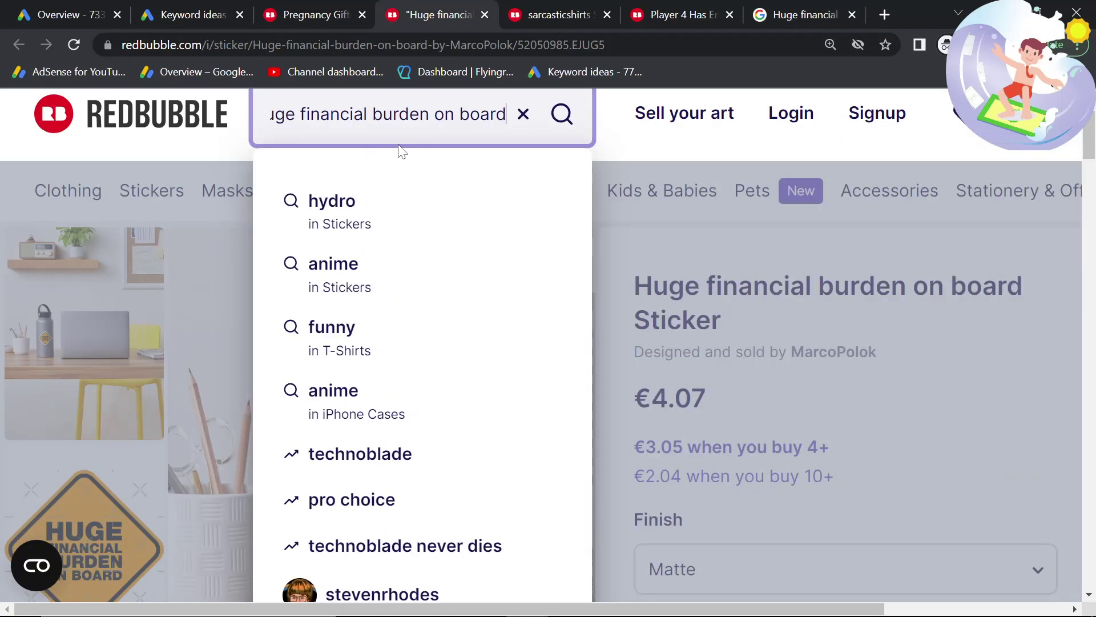
pyautogui.press('Return')
pyautogui.scroll(-3, 240, 435)
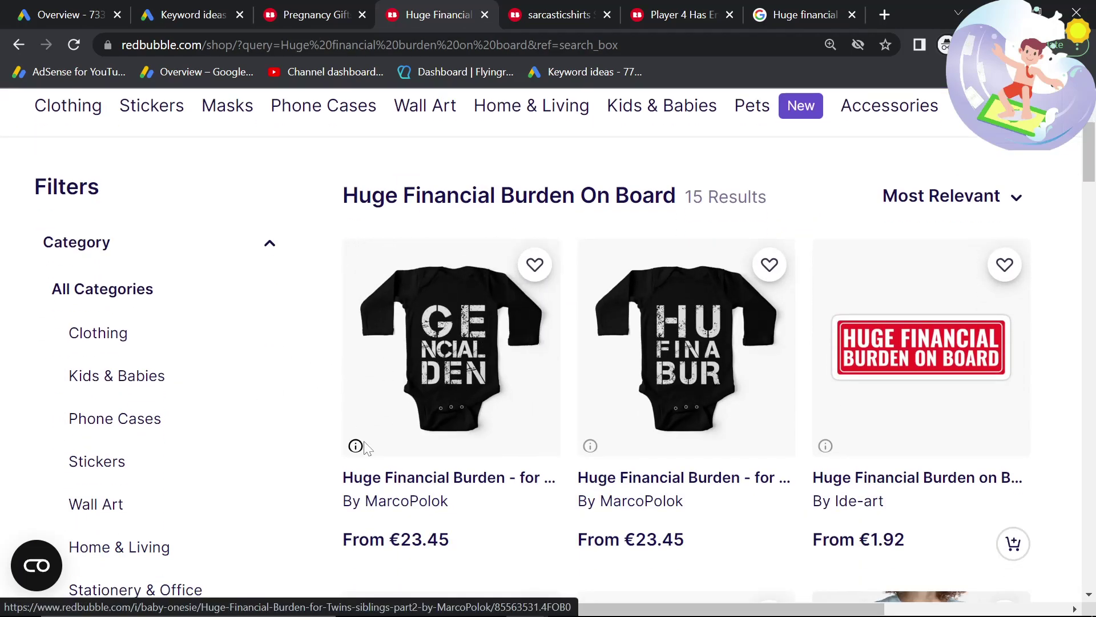
pyautogui.scroll(-6, 365, 448)
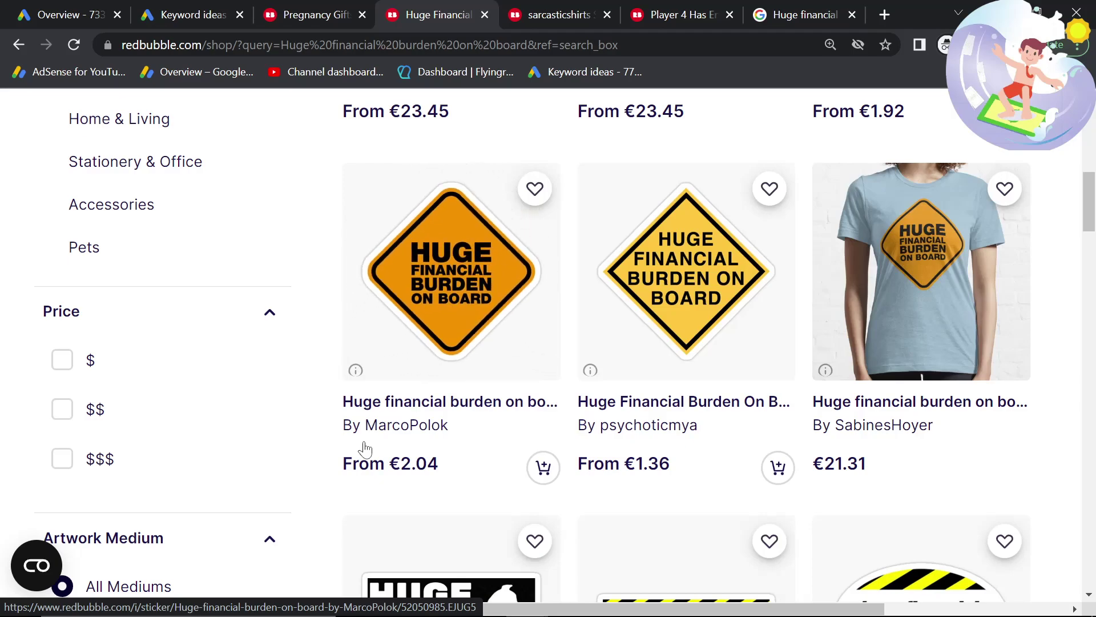
pyautogui.scroll(-8, 365, 448)
pyautogui.scroll(-5, 366, 448)
pyautogui.scroll(5, 400, 454)
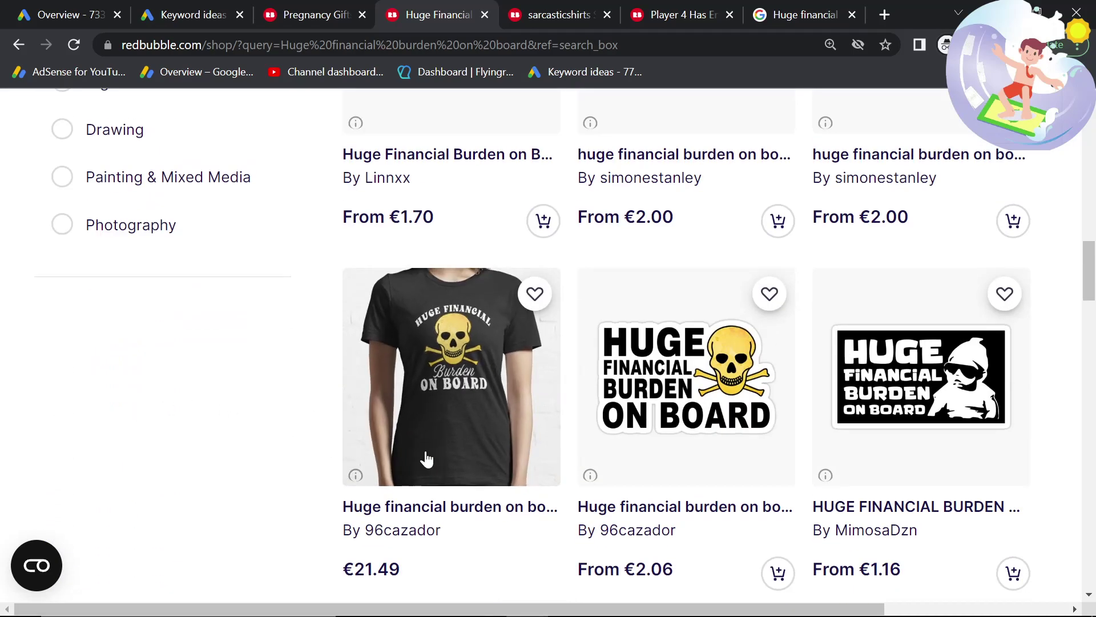
pyautogui.scroll(-5, 426, 458)
pyautogui.scroll(10, 427, 459)
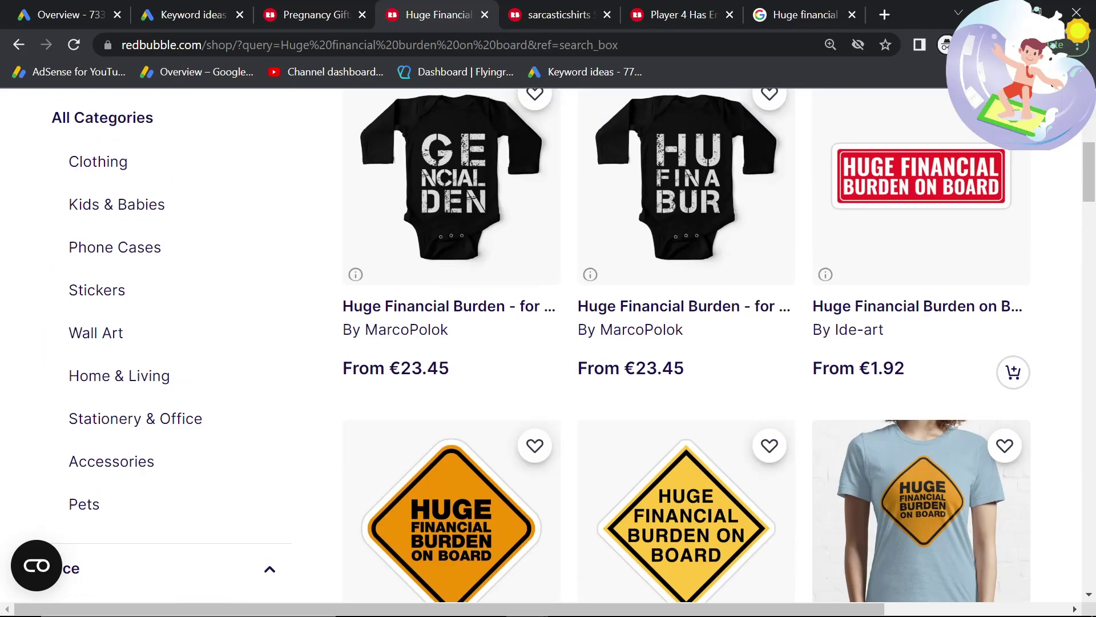
# Open the Huge Financial Burden twins part1 baby one-piece listing in a new tab and search its page code for "noindex".
pyautogui.click(590, 196)
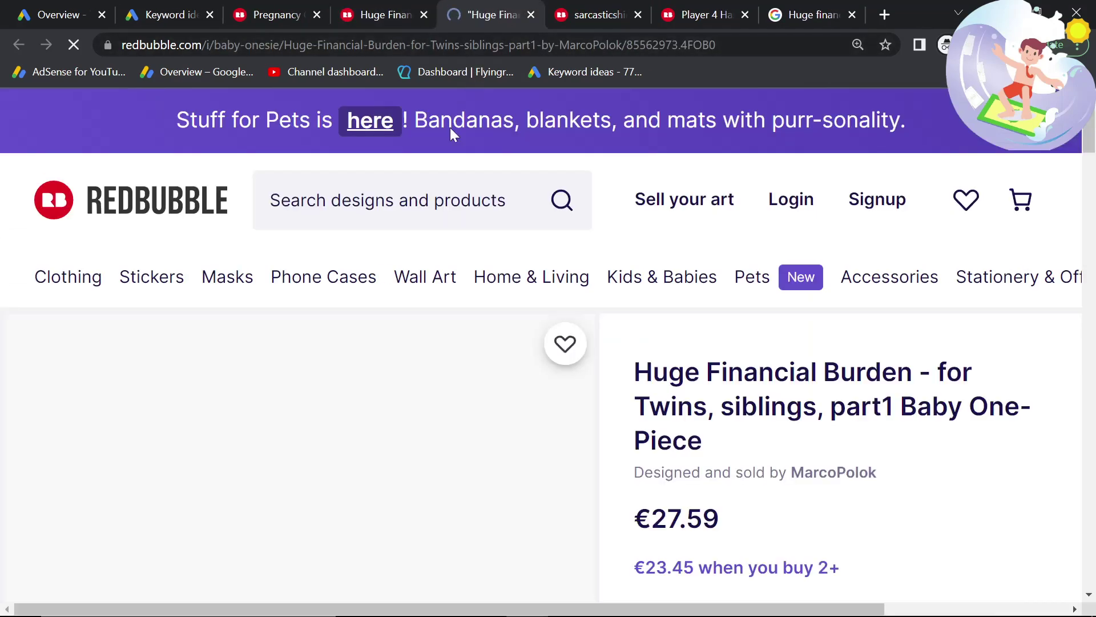
pyautogui.rightClick(646, 321)
pyautogui.click(692, 543)
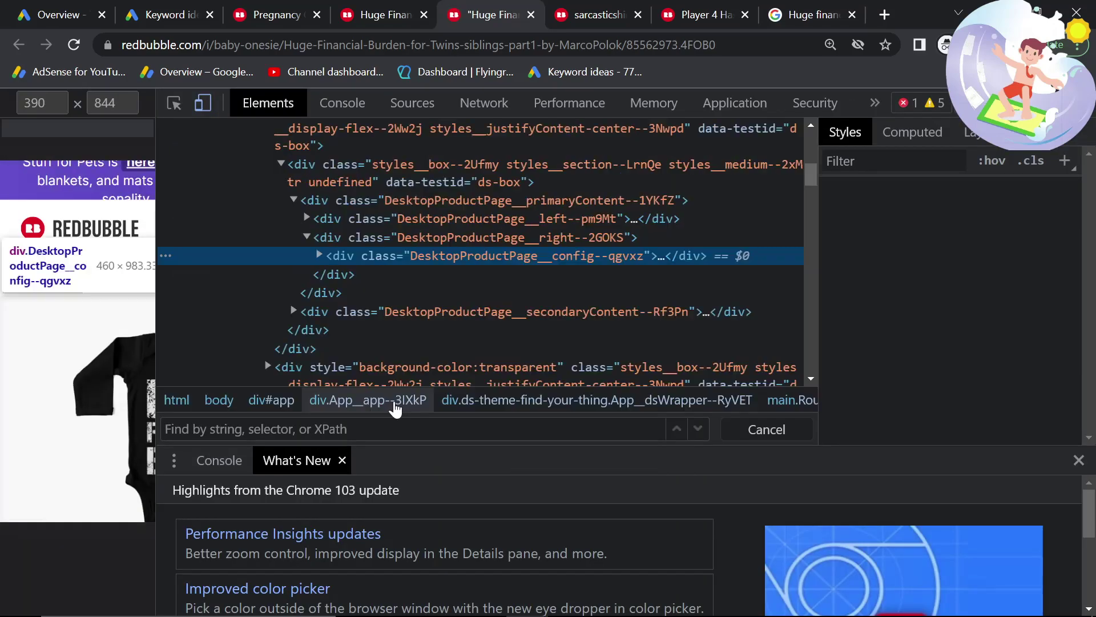
pyautogui.hotkey('ctrl', 'f')
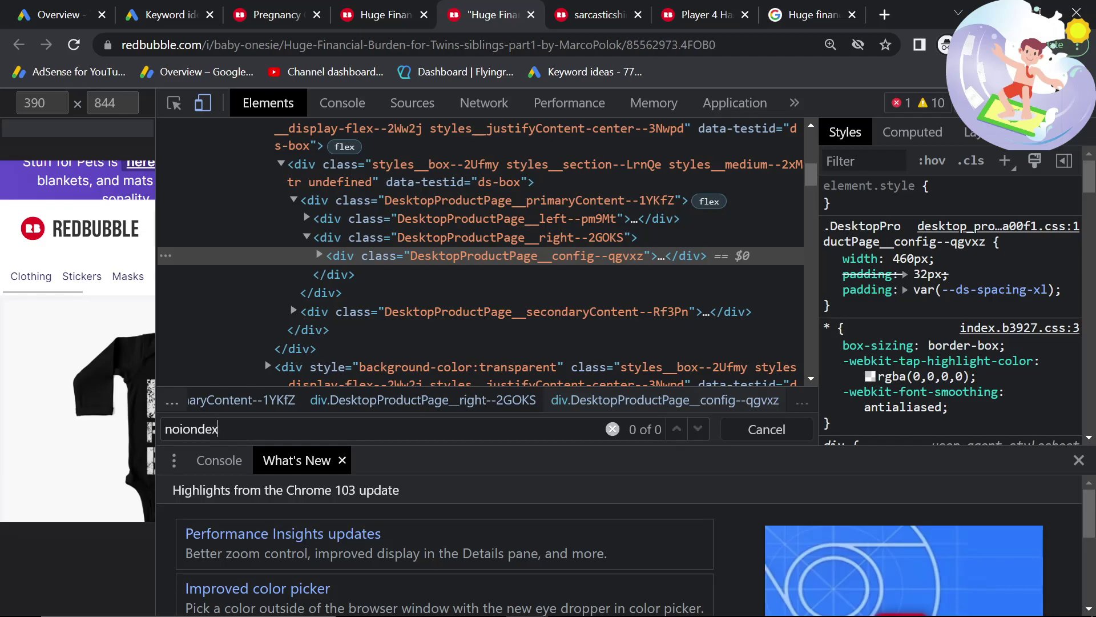
pyautogui.write('noindex')
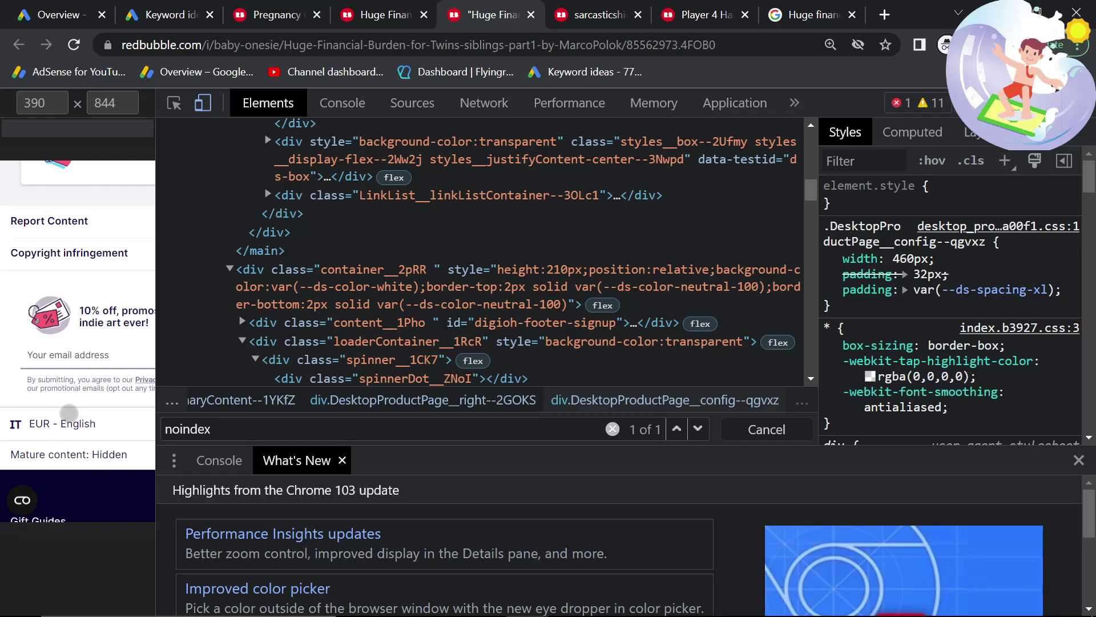
# Return to the Redbubble results for "Huge financial burden on board" and review the competing designs again.
pyautogui.click(369, 11)
pyautogui.scroll(6, 374, 336)
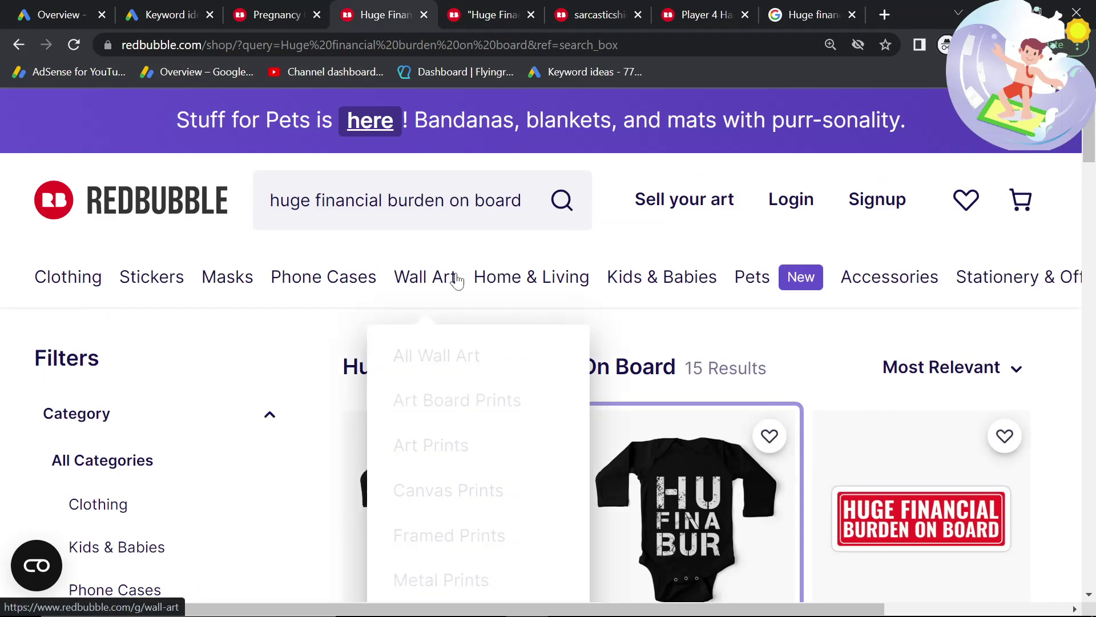
pyautogui.scroll(-3, 618, 375)
pyautogui.scroll(-7, 618, 375)
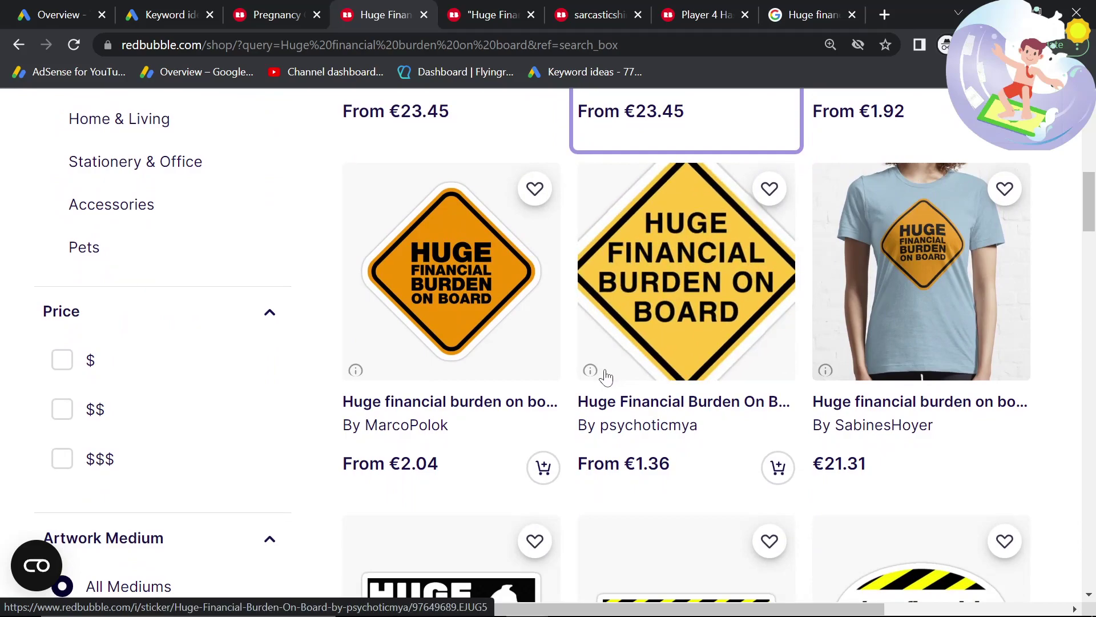
# Remove "redbubble" from the Google query, rerun it for "Huge financial burden on board" and find "redbub" on the page.
pyautogui.click(805, 14)
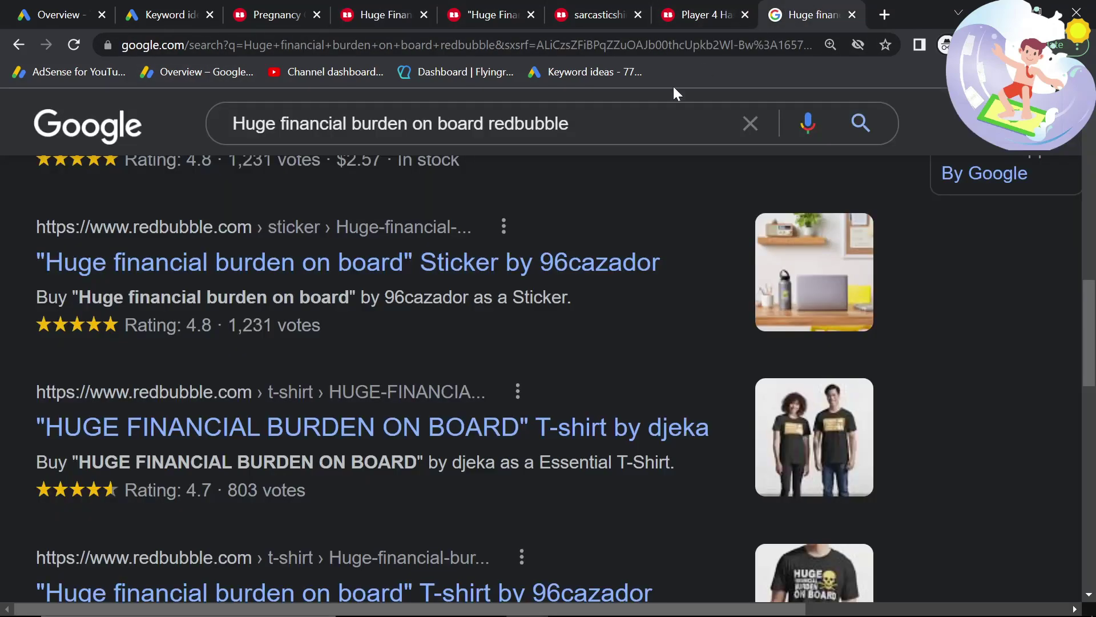
pyautogui.scroll(1, 454, 316)
pyautogui.click(365, 138)
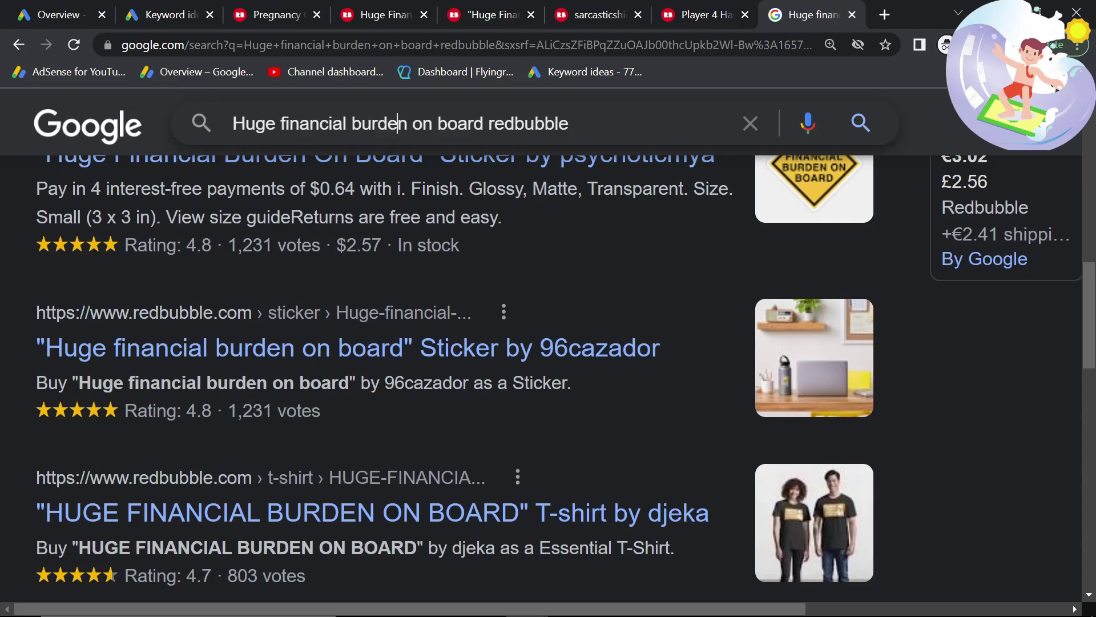
pyautogui.press('BackSpace')
pyautogui.press('BackSpace')
pyautogui.press('BackSpace')
pyautogui.press('BackSpace')
pyautogui.press('BackSpace')
pyautogui.press('BackSpace')
pyautogui.press('BackSpace')
pyautogui.press('BackSpace')
pyautogui.press('BackSpace')
pyautogui.press('BackSpace')
pyautogui.press('Return')
pyautogui.hotkey('ctrl', 'f')
pyautogui.write('redbub')
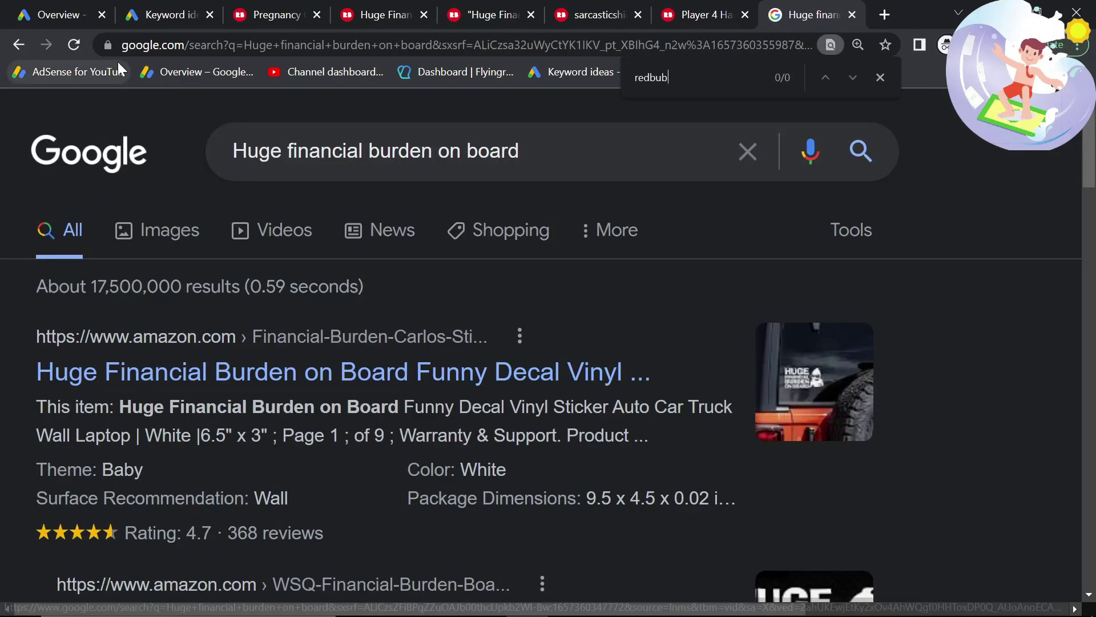
# Compare the Keyword Planner monthly searches for the "huge financial burden on board" keywords with the Google results.
pyautogui.click(168, 14)
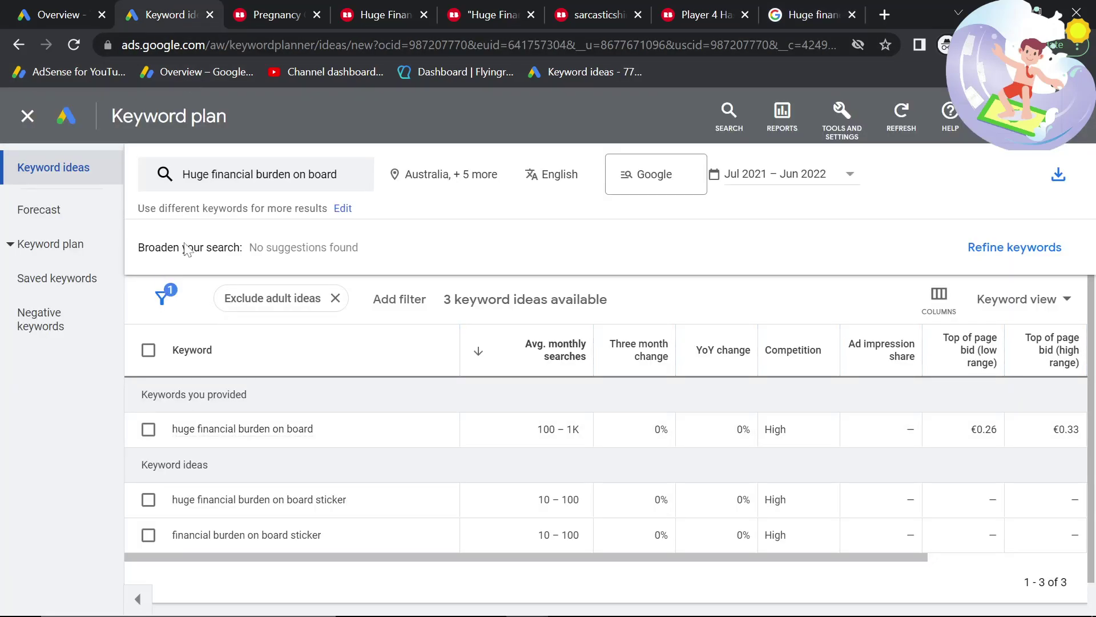
pyautogui.click(776, 7)
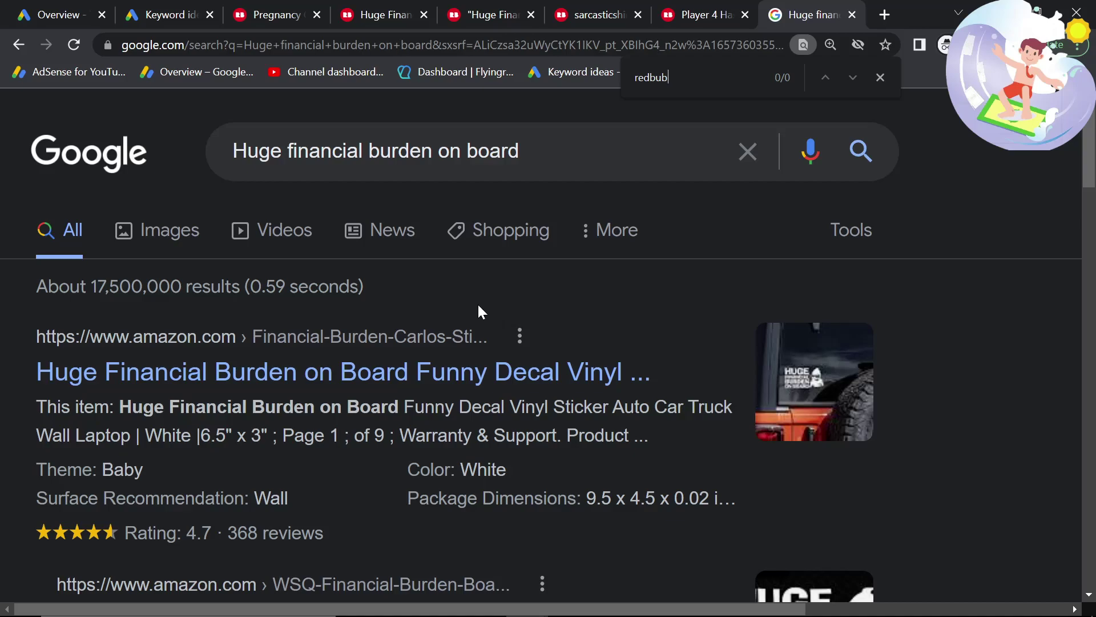
pyautogui.scroll(-2, 461, 303)
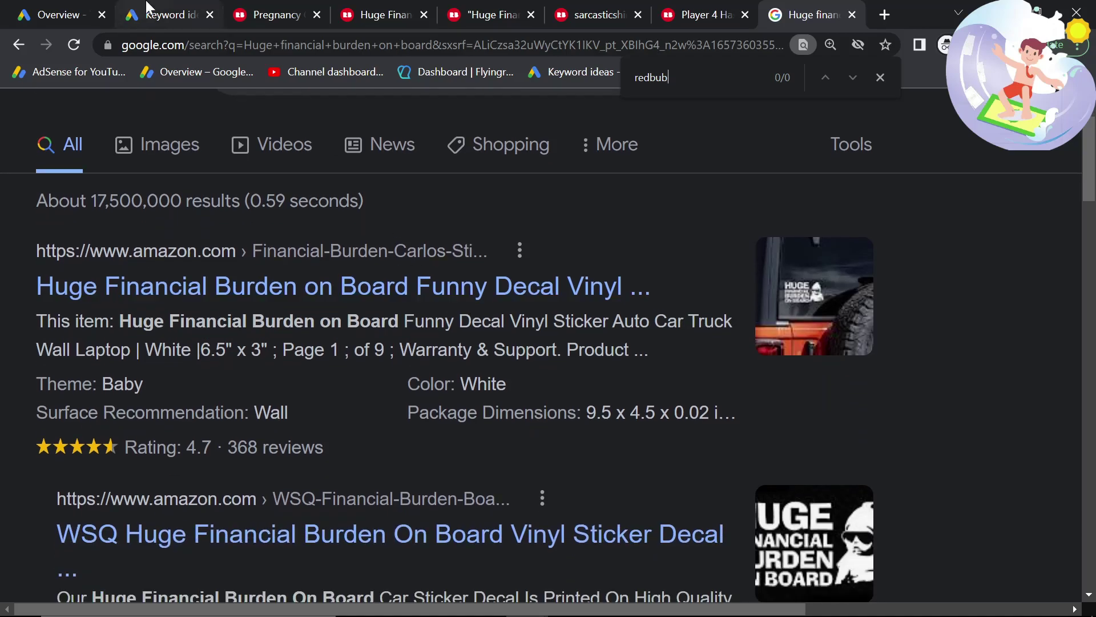
pyautogui.click(149, 13)
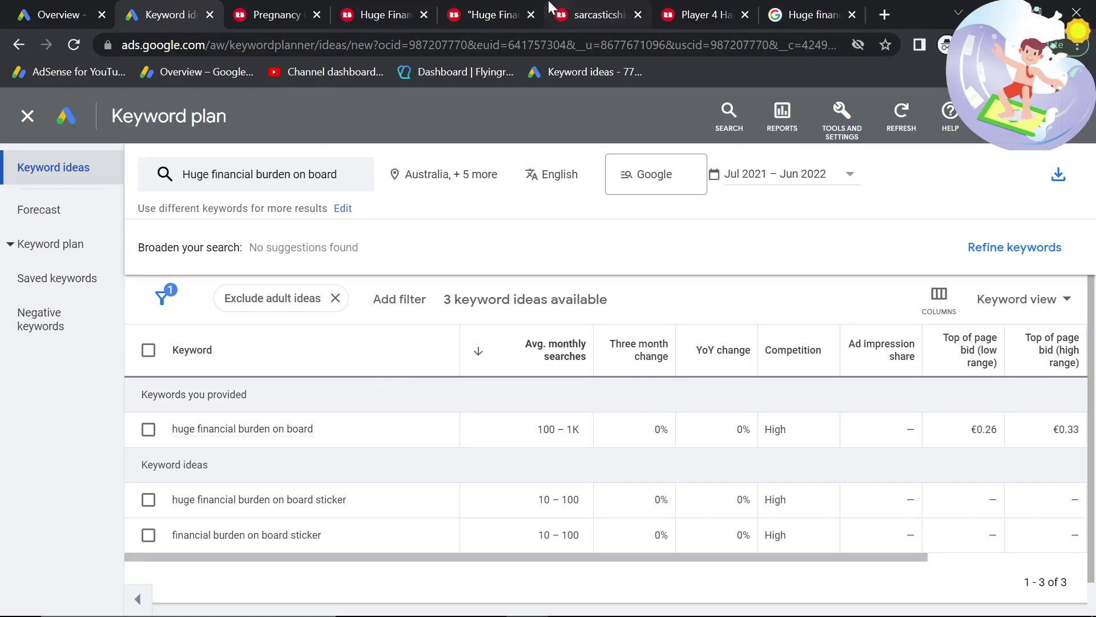
pyautogui.hotkey('ctrl', '4')
pyautogui.click(158, 8)
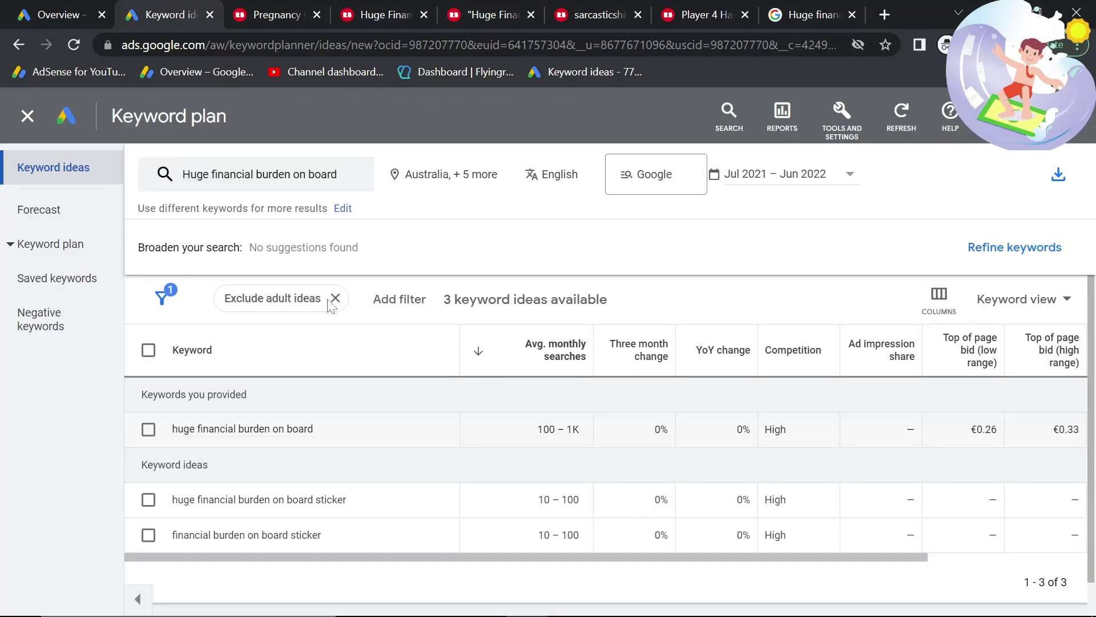
pyautogui.moveTo(595, 440); pyautogui.dragTo(519, 436)
pyautogui.moveTo(492, 388); pyautogui.dragTo(611, 548)
pyautogui.click(87, 480)
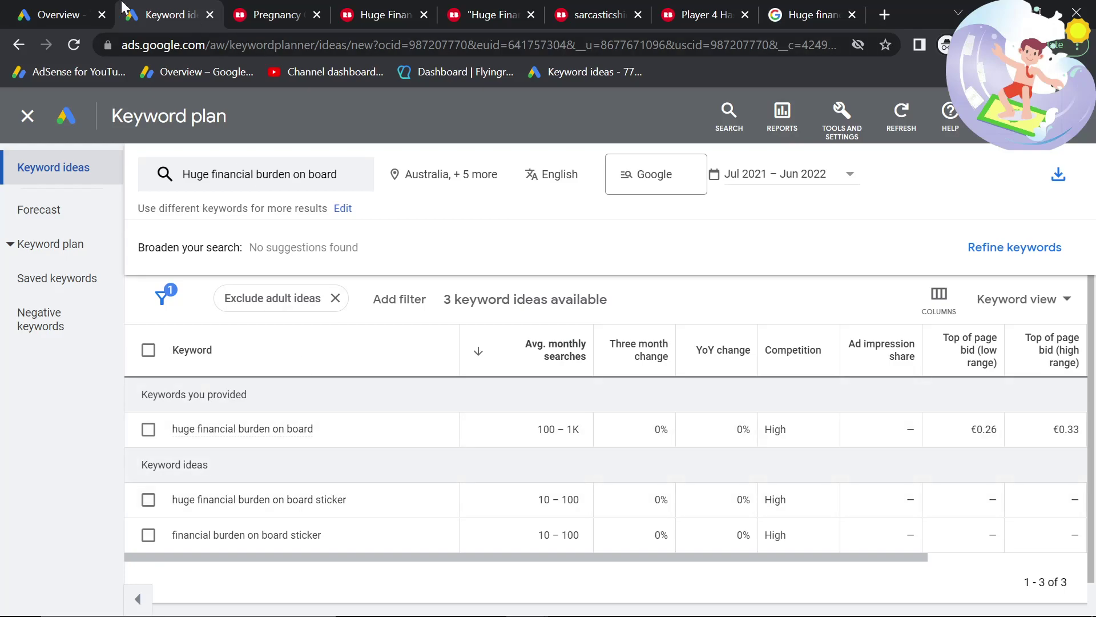
pyautogui.click(78, 3)
pyautogui.hotkey('ctrl', 'Tab')
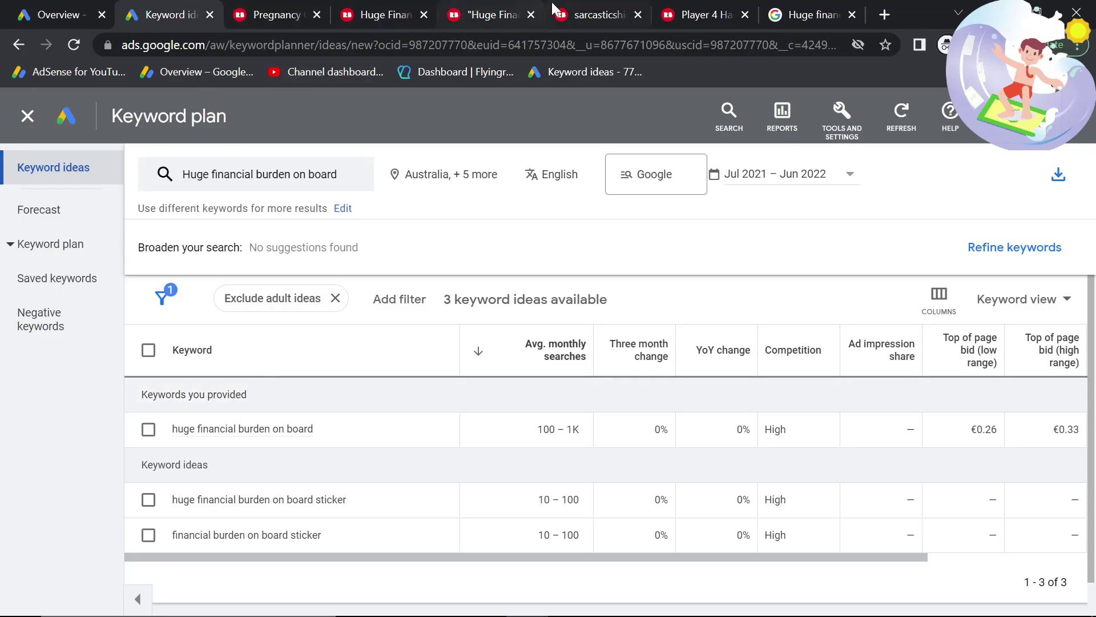
# Return to the Redbubble pregnancy results, clear the search term and look over the recent and trending searches.
pyautogui.click(268, 7)
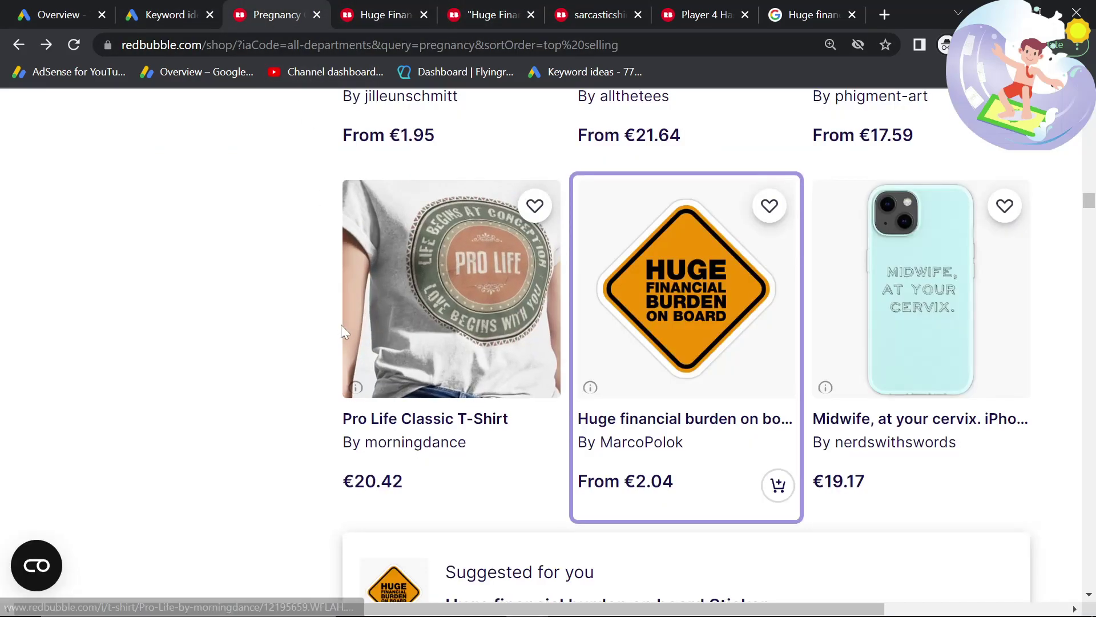
pyautogui.scroll(-3, 337, 314)
pyautogui.scroll(7, 883, 311)
pyautogui.scroll(10, 882, 311)
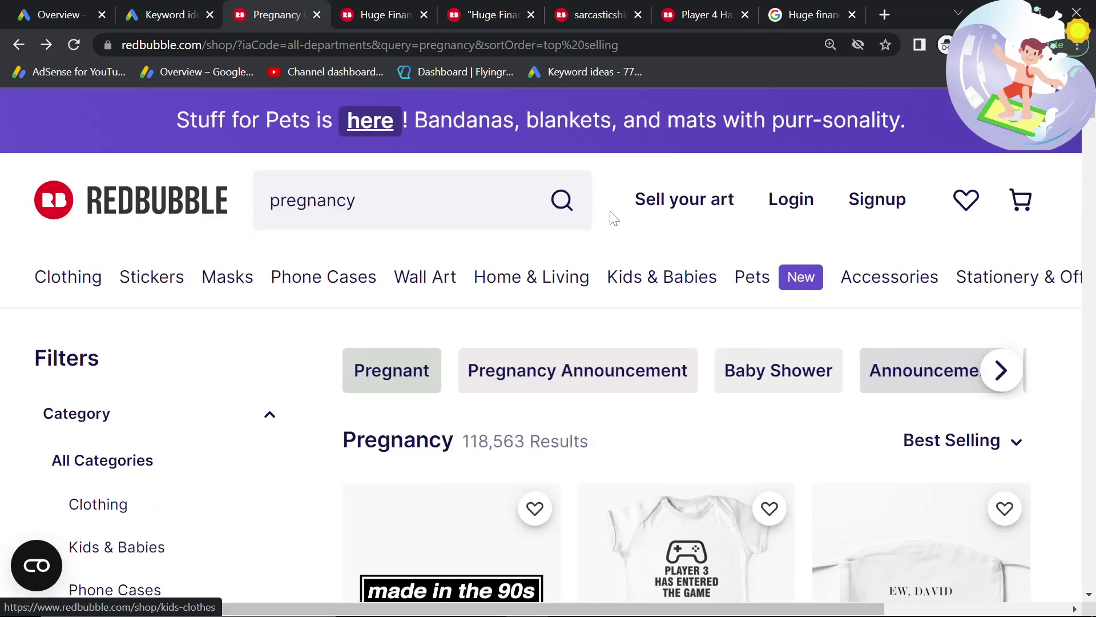
pyautogui.click(433, 200)
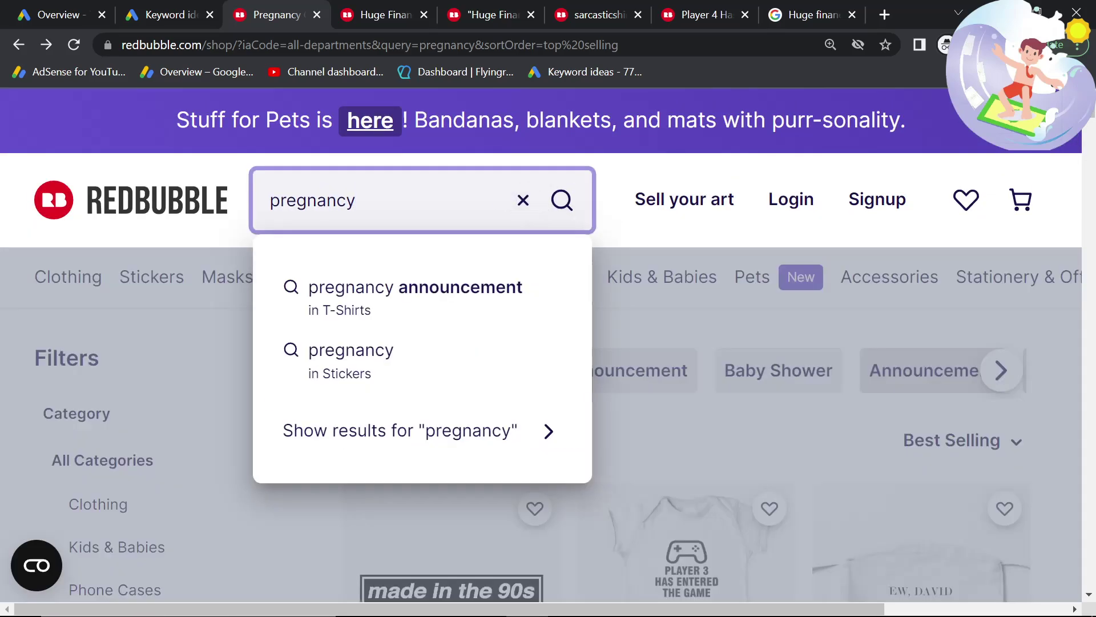
pyautogui.hotkey('ctrl', 'a')
pyautogui.press('BackSpace')
pyautogui.scroll(-2, 446, 468)
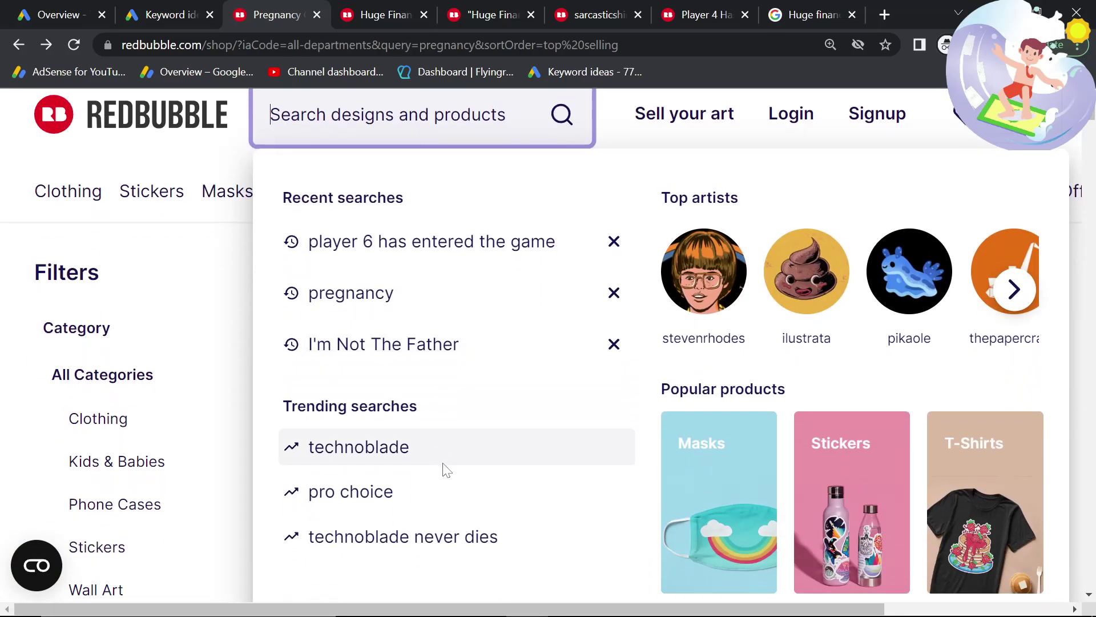
# Open the Redbubble trending search "technoblade" and go back to the pregnancy results.
pyautogui.moveTo(428, 447); pyautogui.dragTo(315, 448)
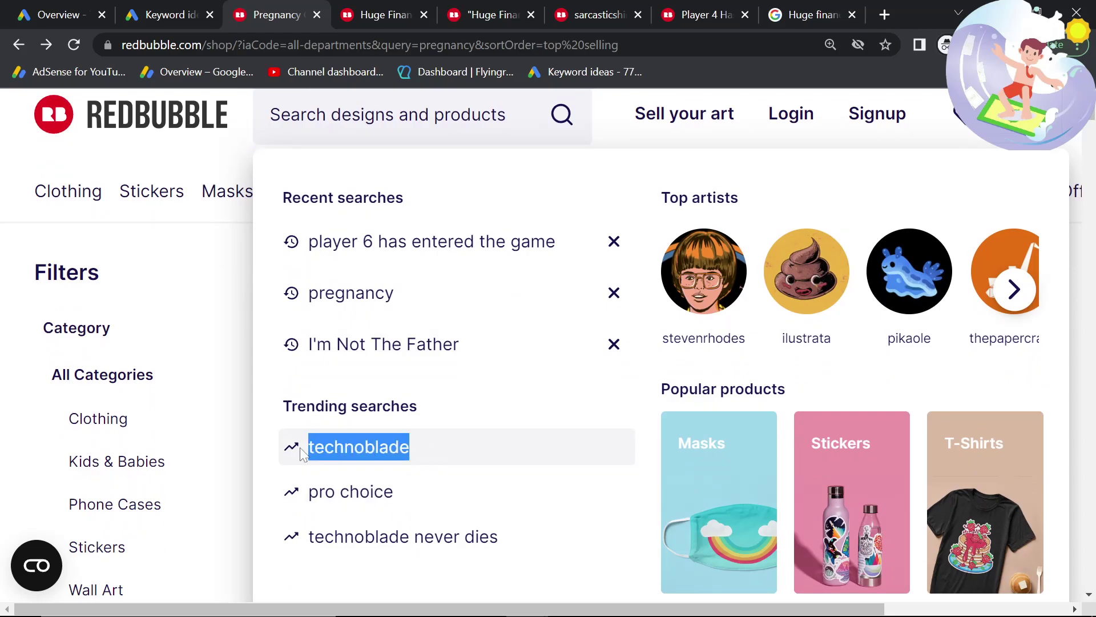
pyautogui.click(303, 451)
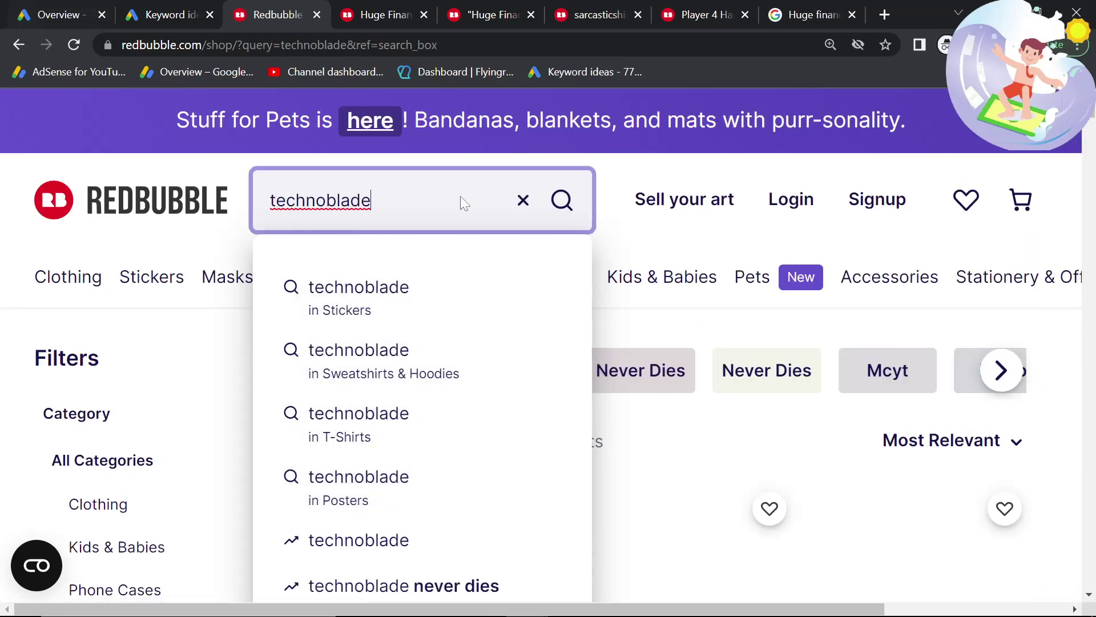
pyautogui.scroll(-4, 661, 467)
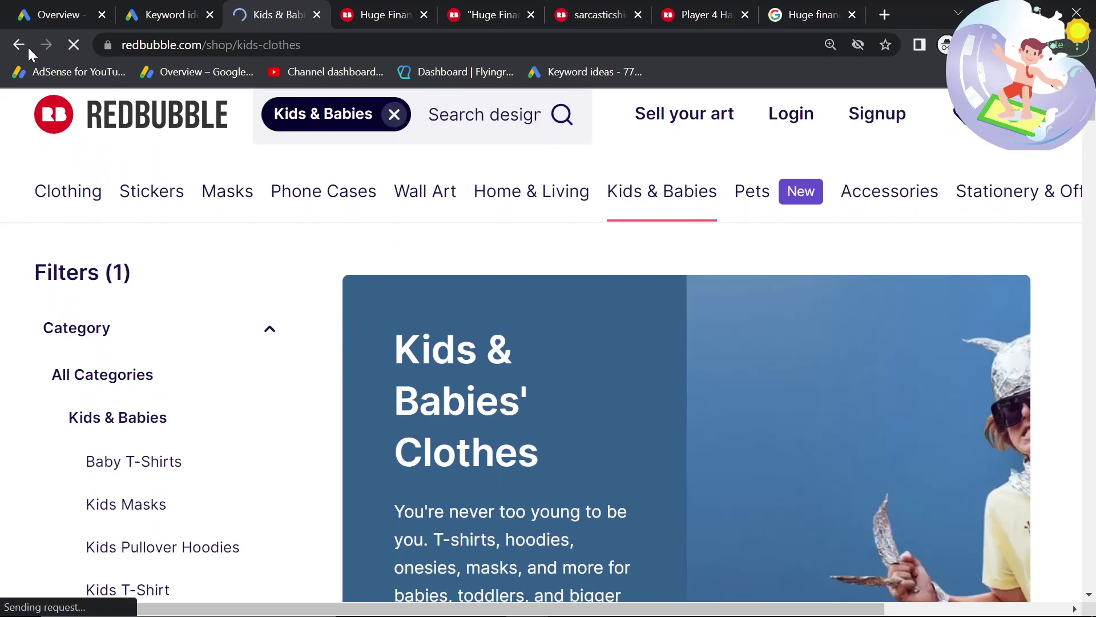
pyautogui.click(22, 49)
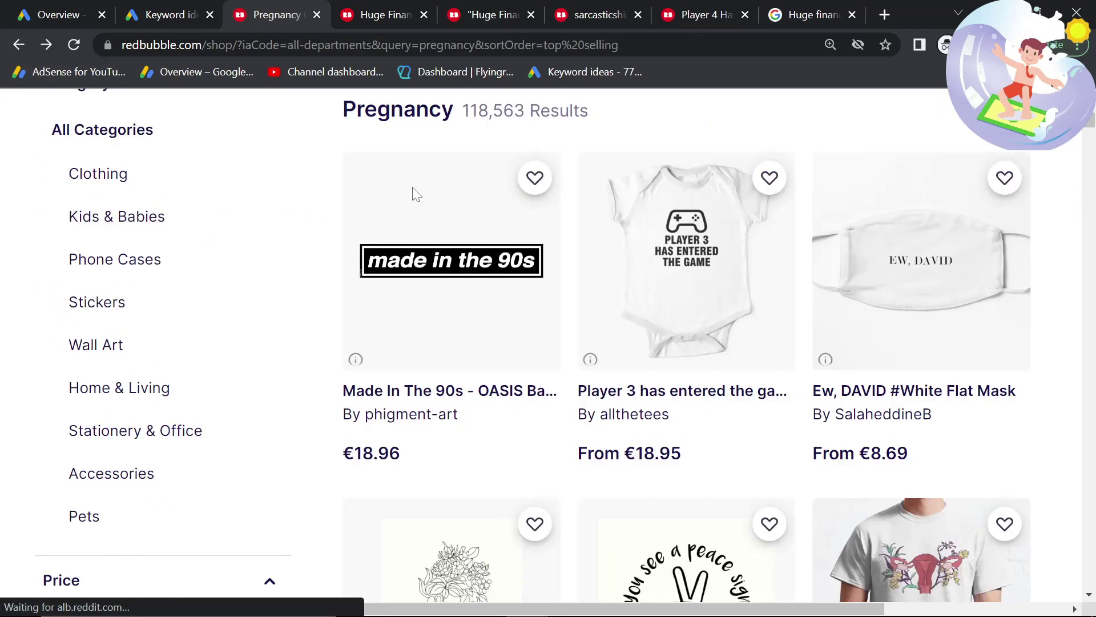
# Clear the pregnancy search term, open the Redbubble trending search "pro choice" and look over its results.
pyautogui.hotkey('ctrl', 'a')
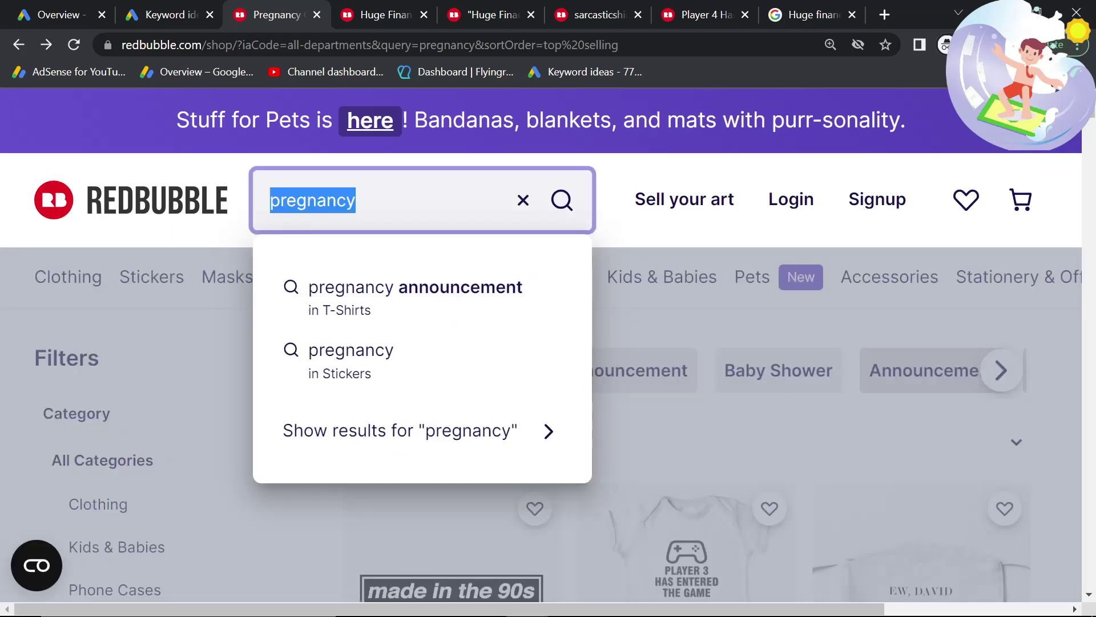
pyautogui.press('BackSpace')
pyautogui.scroll(-3, 374, 452)
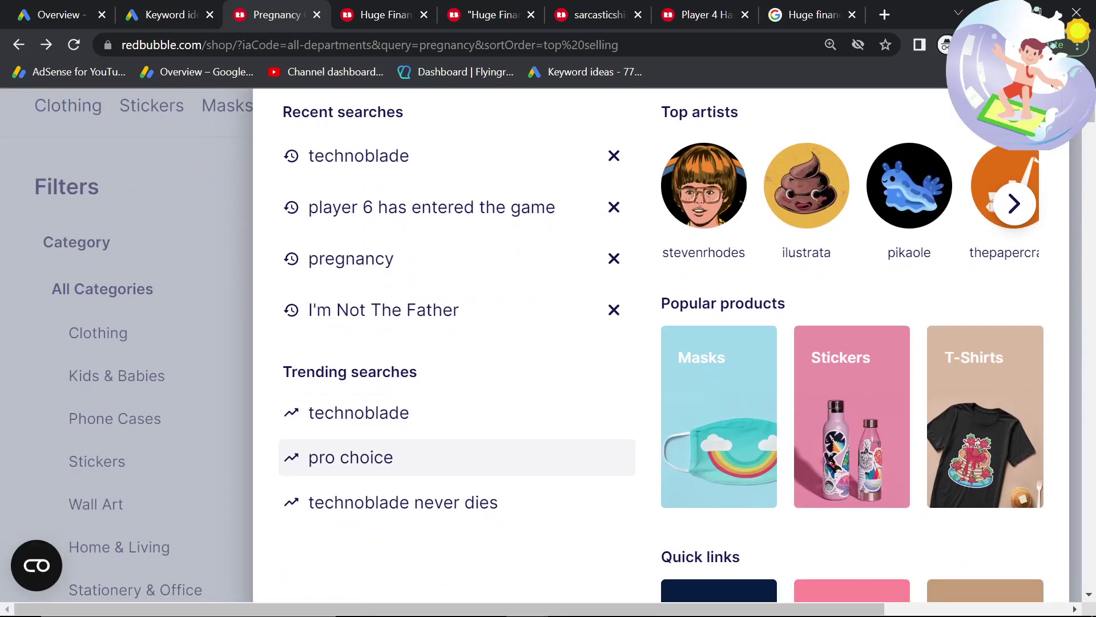
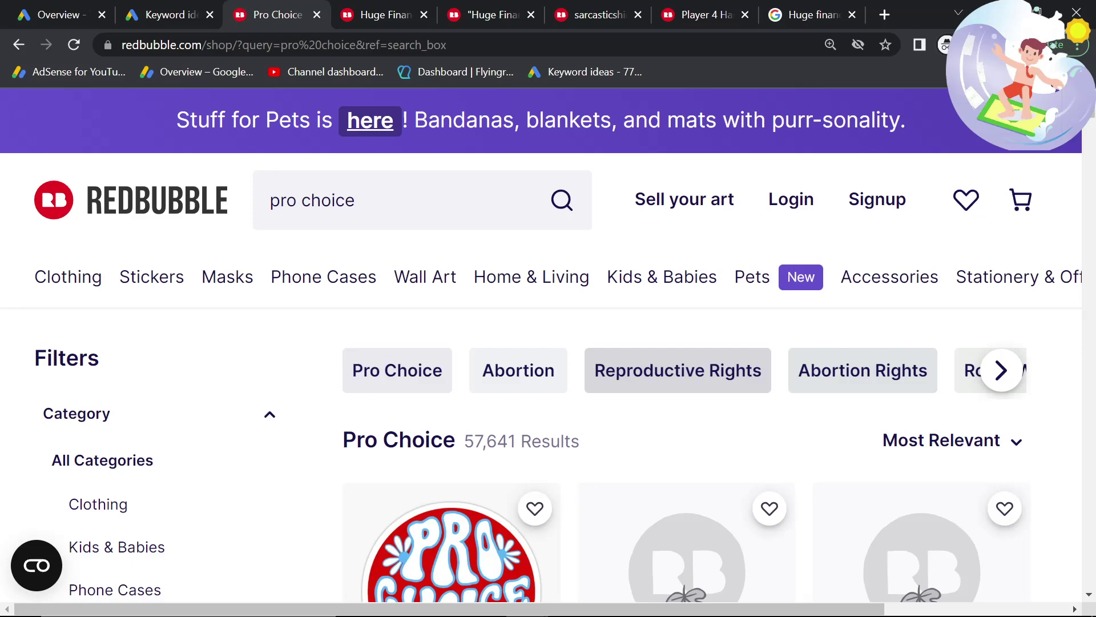
pyautogui.scroll(-2, 574, 283)
pyautogui.scroll(2, 436, 399)
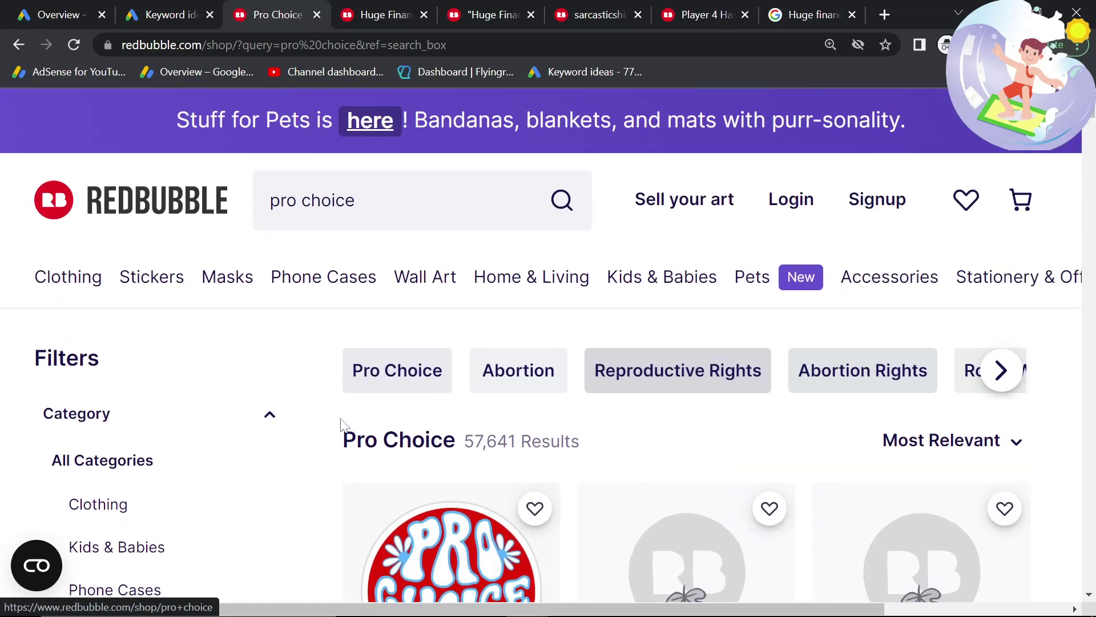
# Copy the phrase "Pro Choice" from Redbubble and request Keyword Planner ideas for it in place of the previous keyword.
pyautogui.moveTo(343, 434); pyautogui.dragTo(452, 432)
pyautogui.hotkey('ctrl', 'c')
pyautogui.hotkey('ctrl', 'shift', 'Tab')
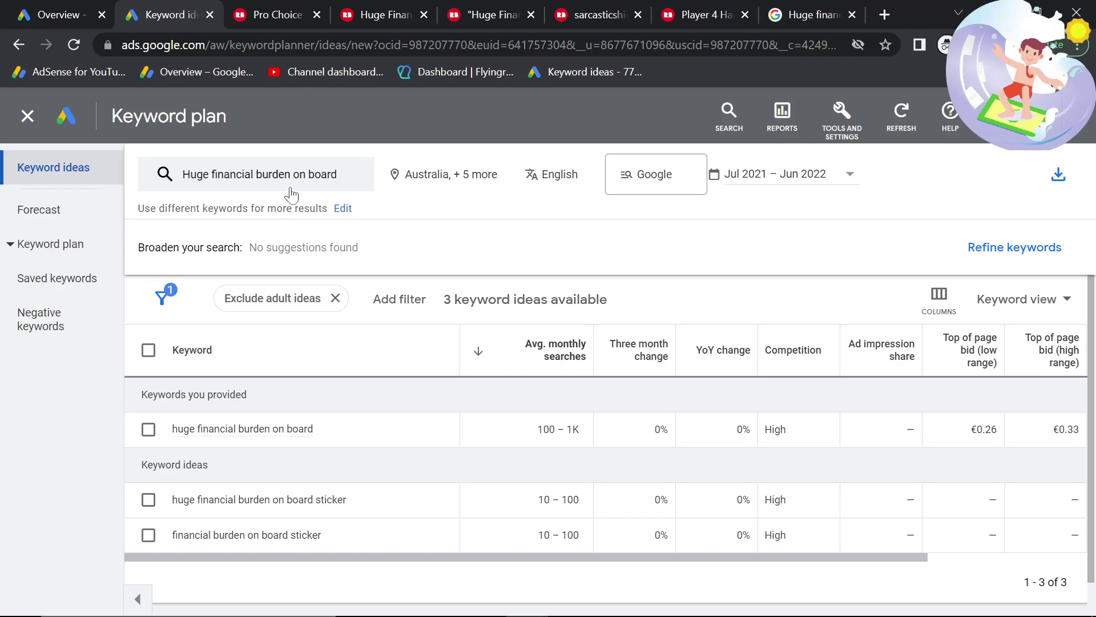
pyautogui.click(291, 196)
pyautogui.press('BackSpace')
pyautogui.press('BackSpace')
pyautogui.hotkey('ctrl', 'v')
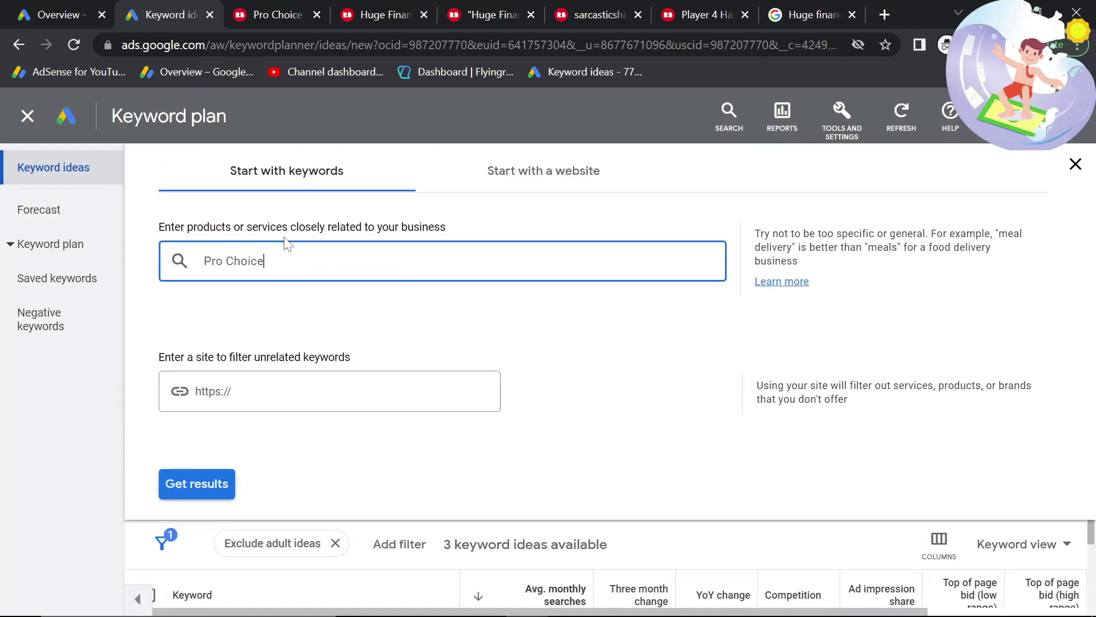
pyautogui.press('Return')
pyautogui.press('Return')
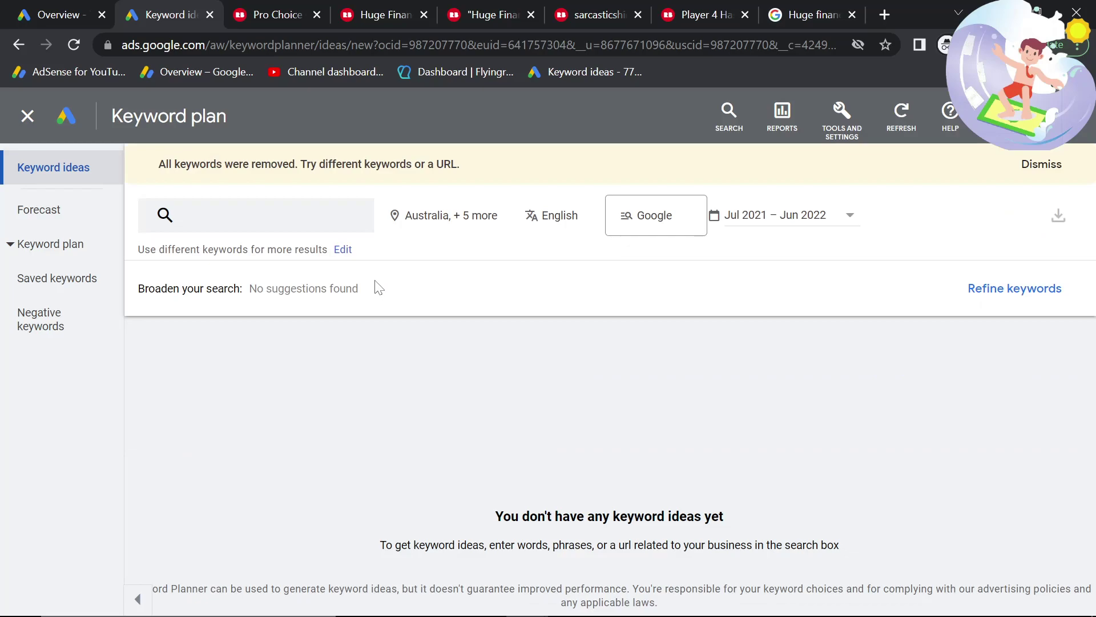
# Return to the Redbubble "pro choice" results and sort them by Best Selling.
pyautogui.click(248, 8)
pyautogui.click(203, 8)
pyautogui.click(308, 12)
pyautogui.scroll(-5, 722, 501)
pyautogui.scroll(3, 763, 505)
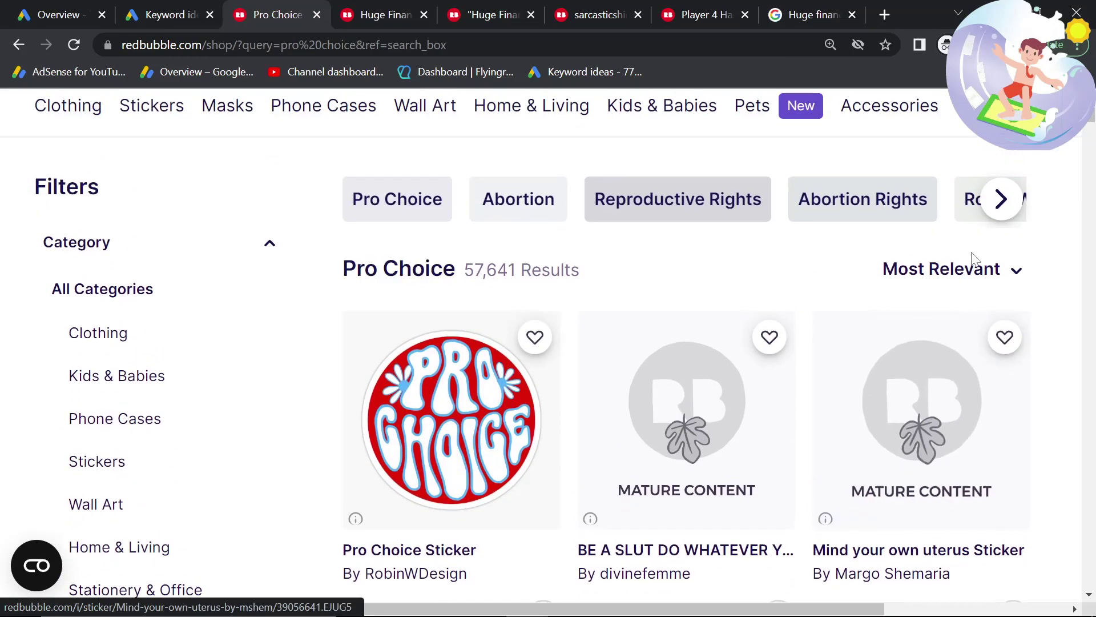
pyautogui.click(952, 268)
pyautogui.click(967, 358)
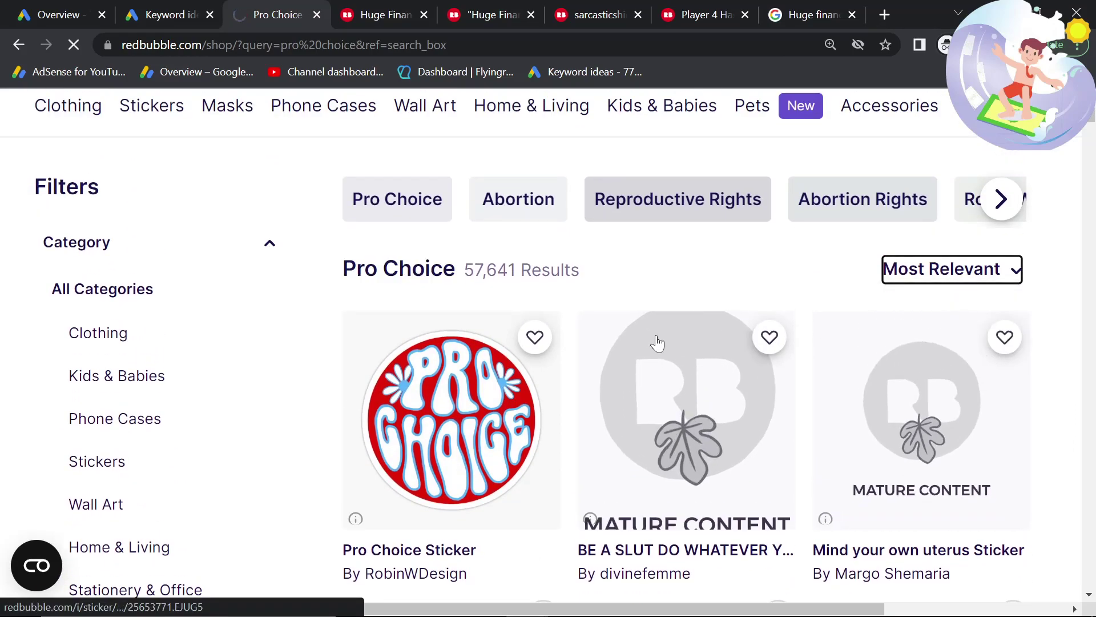
pyautogui.scroll(-2, 541, 394)
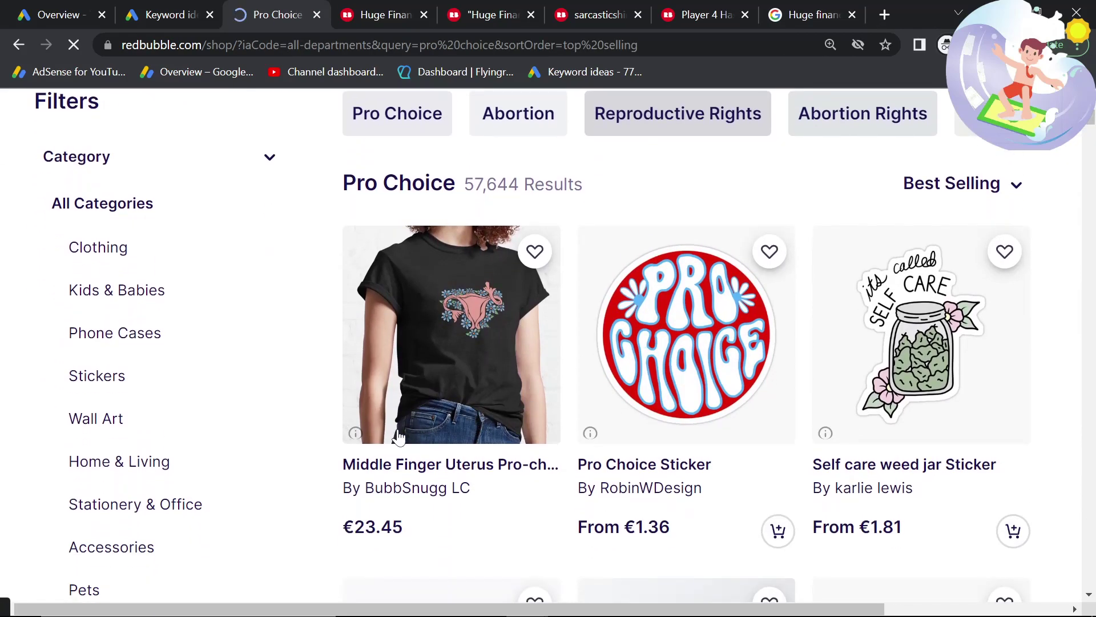
# Copy "Middle Finger Uterus" from the first best-selling design's title and request Keyword Planner ideas for it.
pyautogui.moveTo(325, 472); pyautogui.dragTo(494, 464)
pyautogui.hotkey('ctrl', 'c')
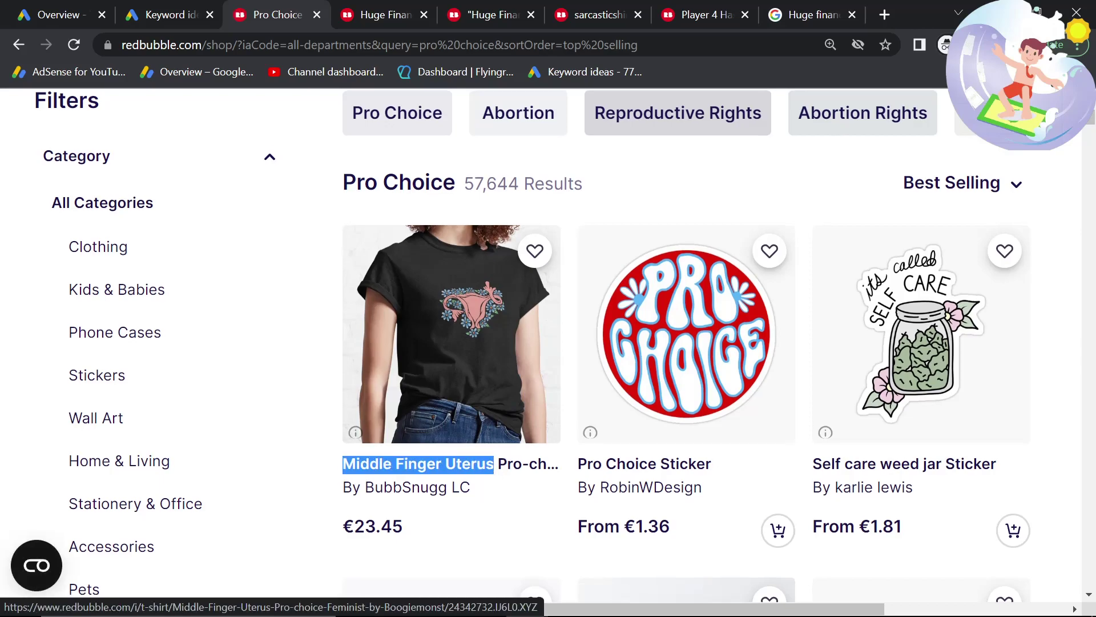
pyautogui.click(165, 14)
pyautogui.click(257, 226)
pyautogui.hotkey('ctrl', 'v')
pyautogui.press('Return')
pyautogui.click(224, 524)
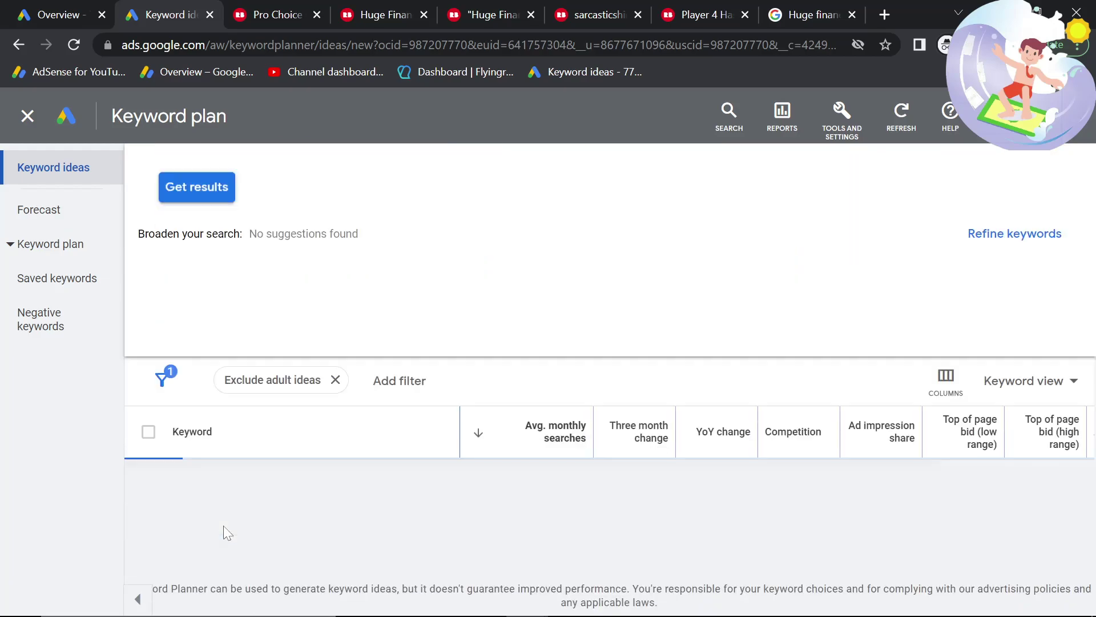
# Review the Redbubble "pro choice" best sellers, then clear the search term and examine the recent and trending searches.
pyautogui.click(278, 14)
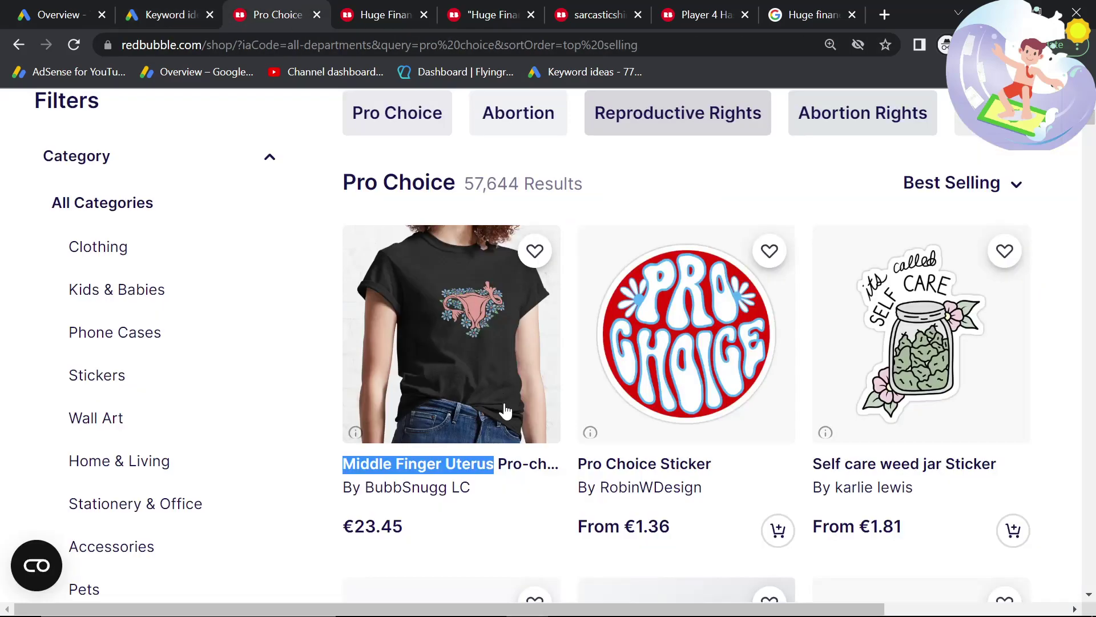
pyautogui.scroll(-5, 466, 455)
pyautogui.scroll(10, 463, 451)
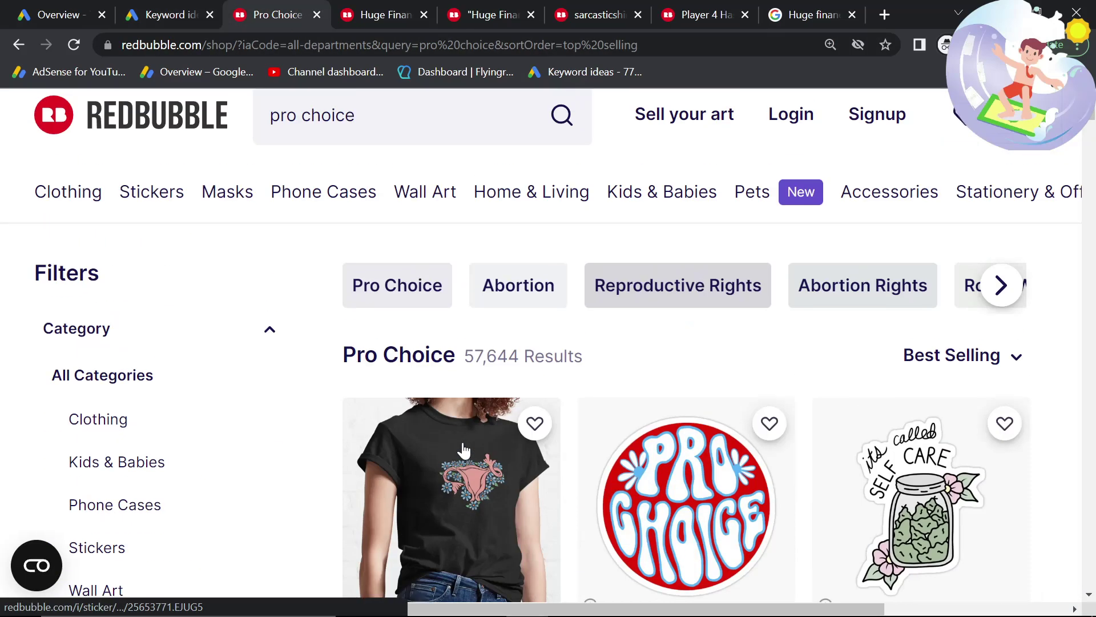
pyautogui.tripleClick(314, 200)
pyautogui.press('BackSpace')
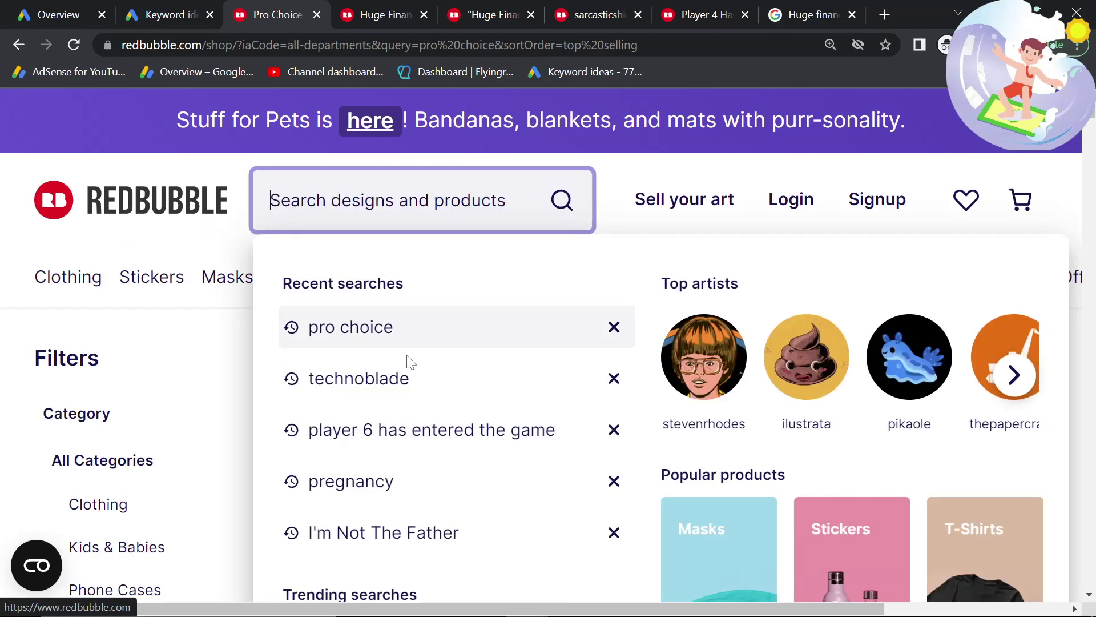
pyautogui.scroll(-3, 411, 423)
pyautogui.scroll(3, 397, 457)
pyautogui.scroll(-3, 395, 454)
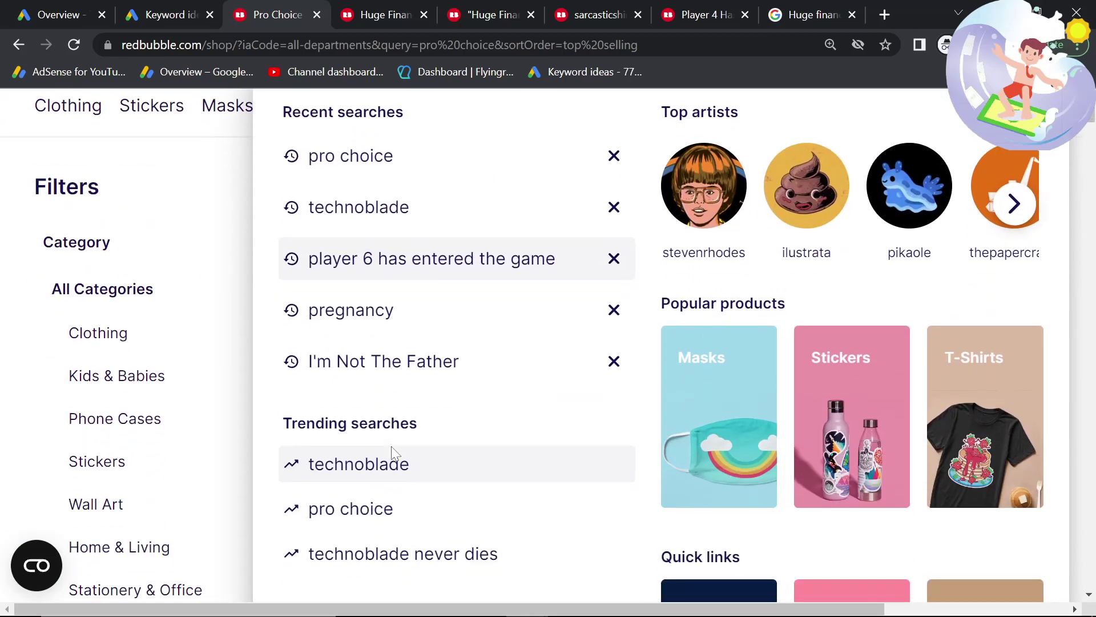
# Examine Redbubble's search suggestions for the starting letters "ji", "j" and "h" to find trending phrases.
pyautogui.write('`')
pyautogui.press('BackSpace')
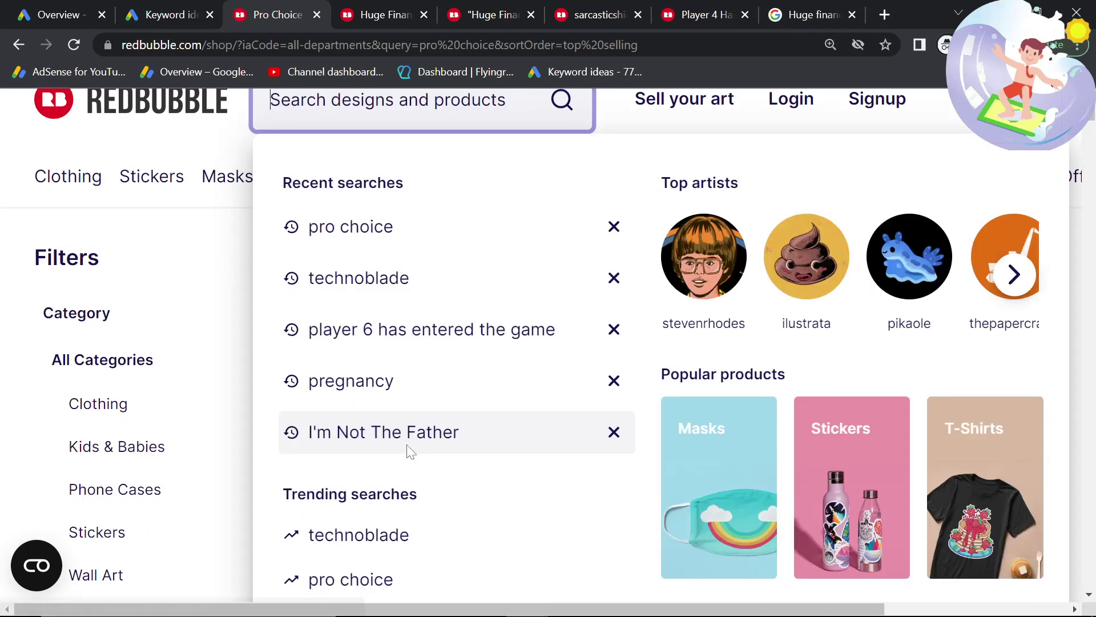
pyautogui.write('ji')
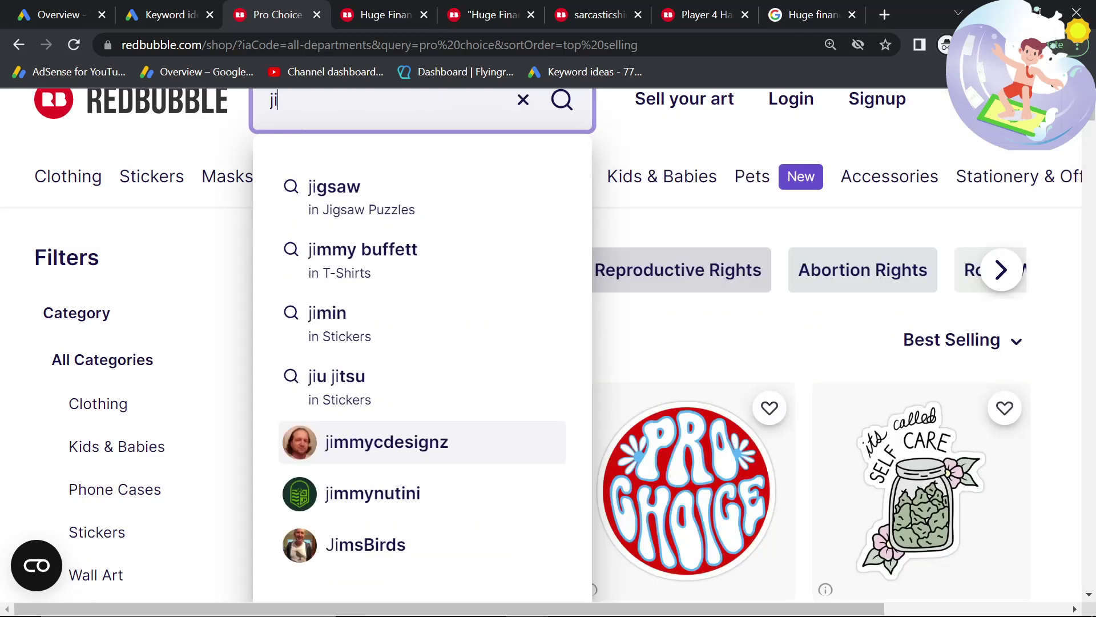
pyautogui.press('BackSpace')
pyautogui.scroll(-4, 402, 460)
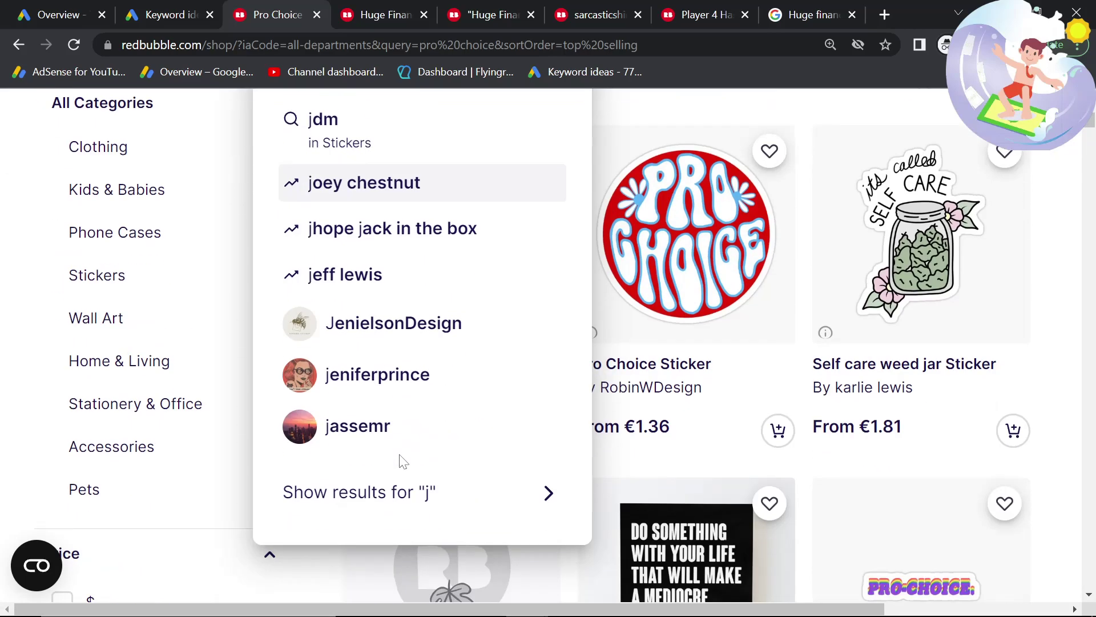
pyautogui.scroll(5, 402, 461)
pyautogui.press('BackSpace')
pyautogui.write('h')
pyautogui.scroll(-5, 405, 468)
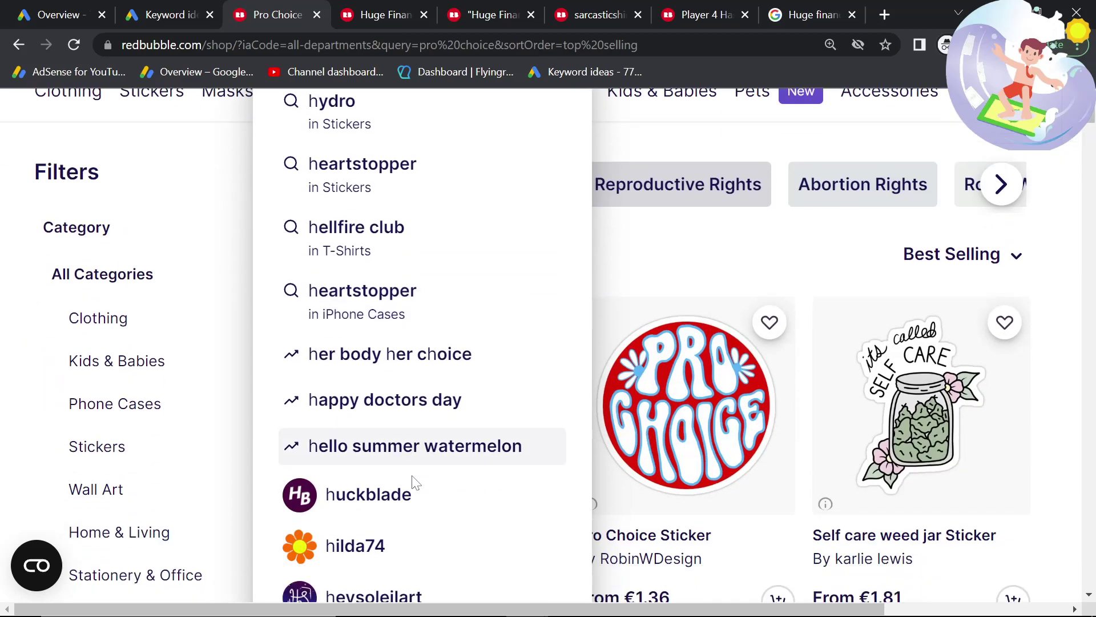
pyautogui.scroll(2, 412, 481)
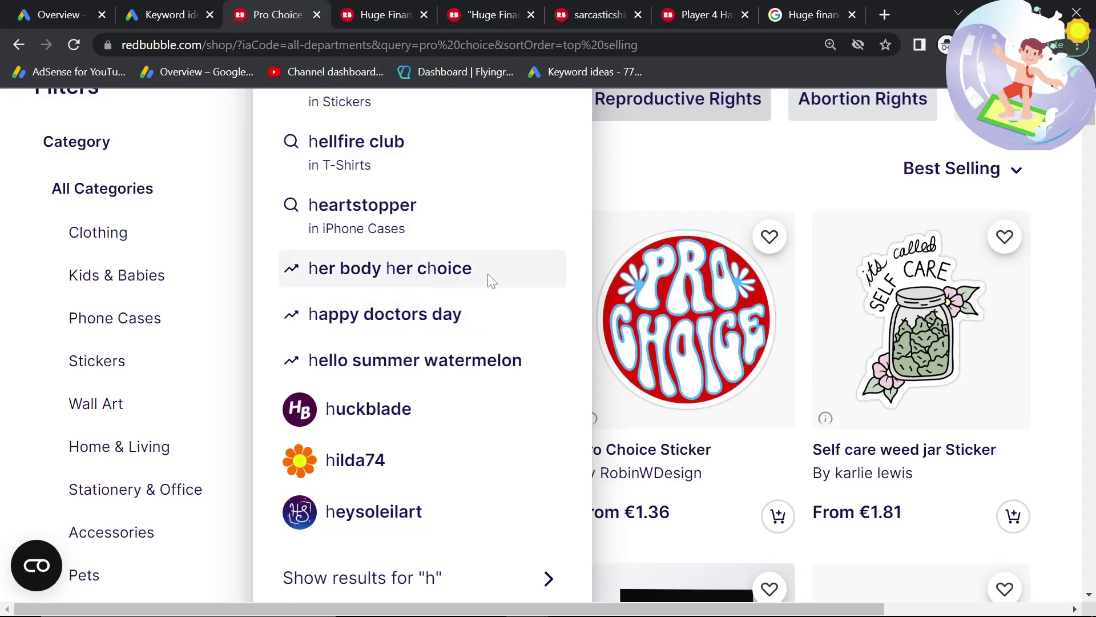
# Open the trending Redbubble search "her body her choice" and request Keyword Planner ideas for the same phrase.
pyautogui.moveTo(489, 279); pyautogui.dragTo(329, 272)
pyautogui.click(188, 11)
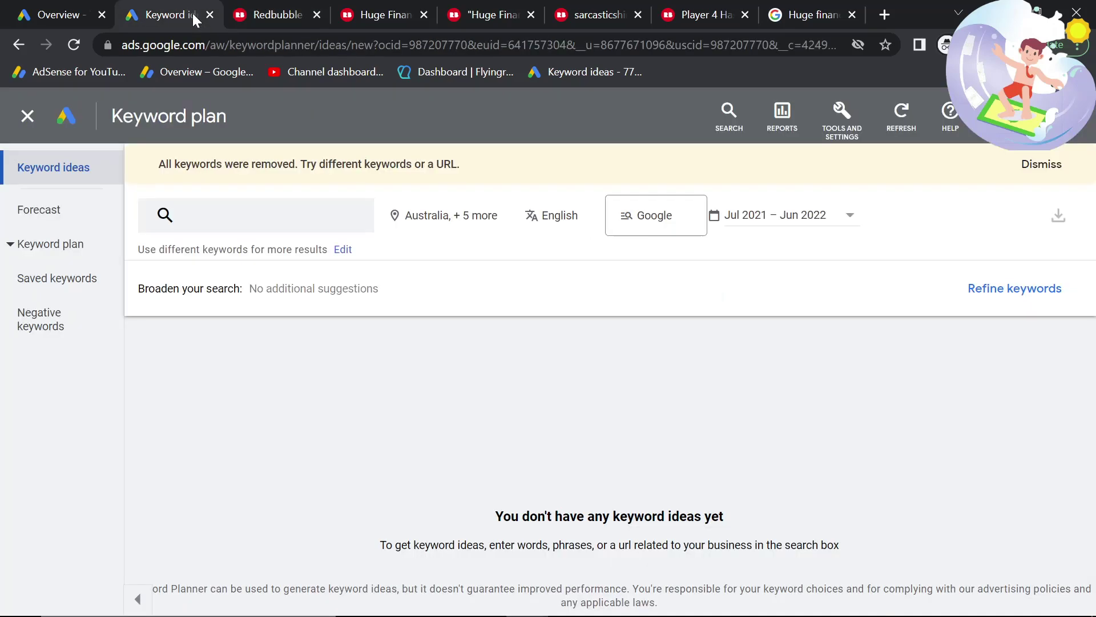
pyautogui.click(280, 217)
pyautogui.write('her body her choice')
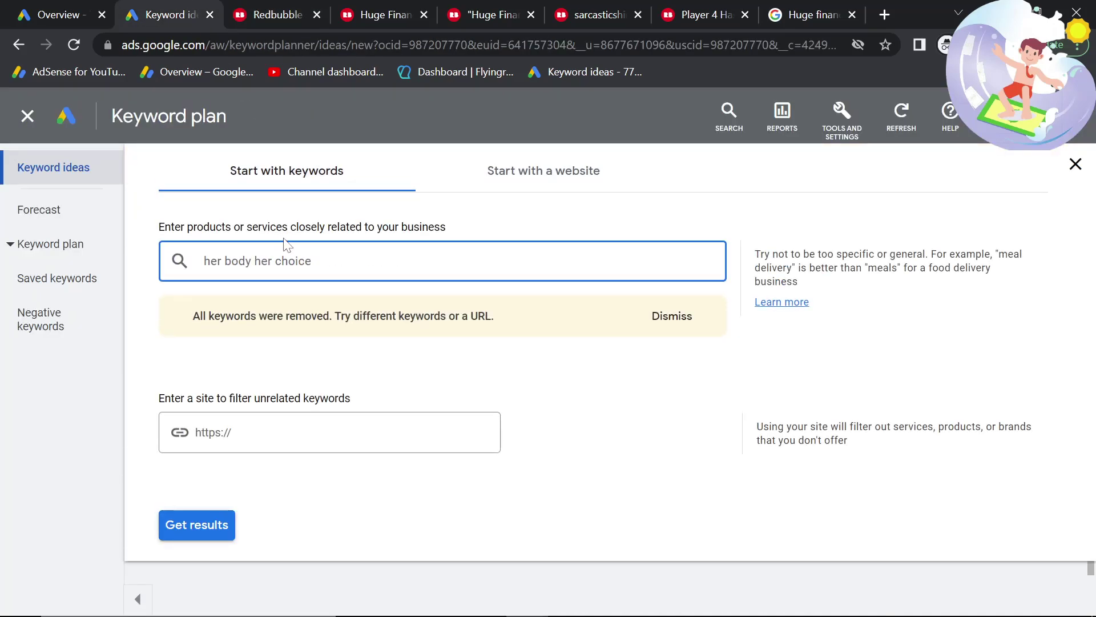
pyautogui.press('Return')
pyautogui.click(211, 514)
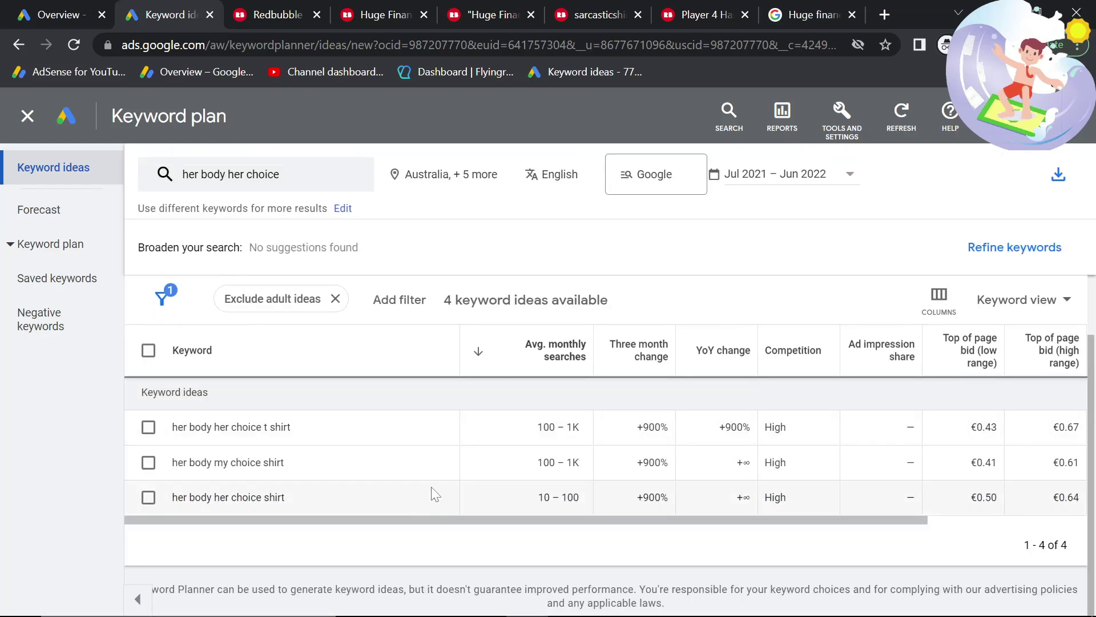
# Review the Redbubble designs for "her body her choice" and compare their result count with the Keyword Planner monthly searches.
pyautogui.click(267, 14)
pyautogui.click(805, 502)
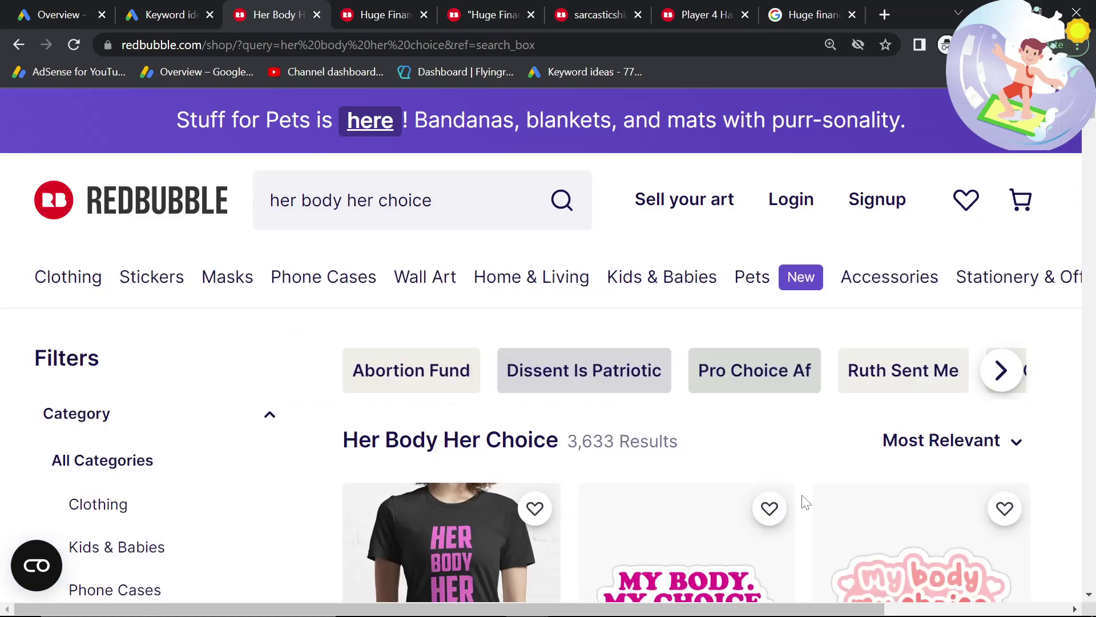
pyautogui.scroll(-4, 650, 469)
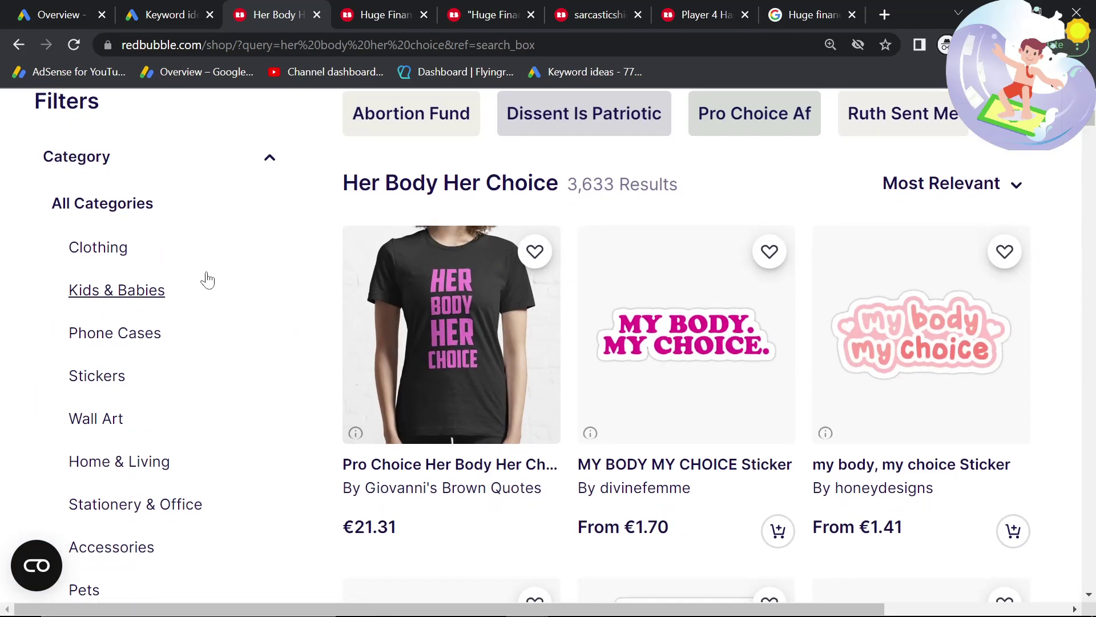
pyautogui.scroll(-6, 447, 384)
pyautogui.scroll(5, 446, 313)
pyautogui.click(174, 8)
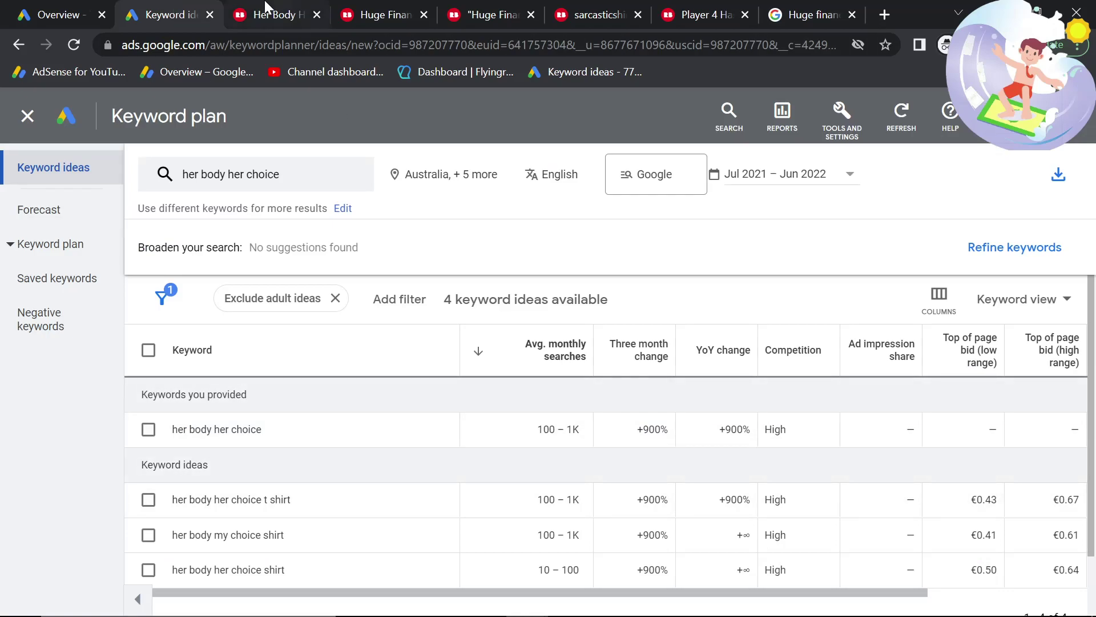
# Look up Redbubble's search suggestions for the starting letter "h" and open the trending search "hello summer watermelon".
pyautogui.click(280, 11)
pyautogui.scroll(5, 346, 149)
pyautogui.doubleClick(405, 201)
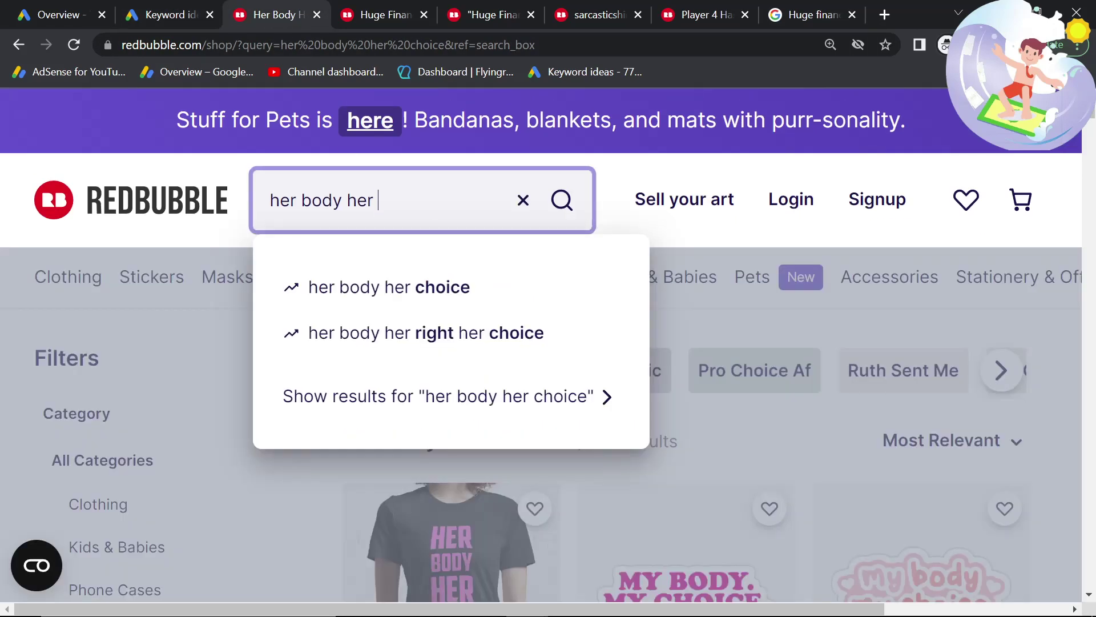
pyautogui.hotkey('ctrl', 'a')
pyautogui.press('BackSpace')
pyautogui.scroll(-2, 494, 367)
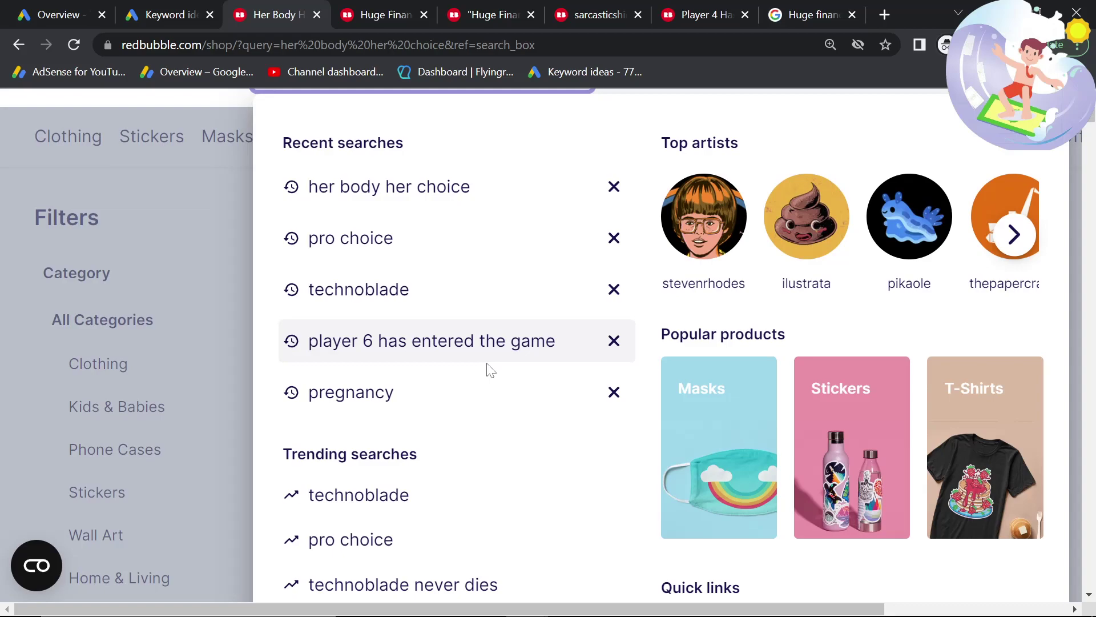
pyautogui.scroll(3, 490, 370)
pyautogui.write('h')
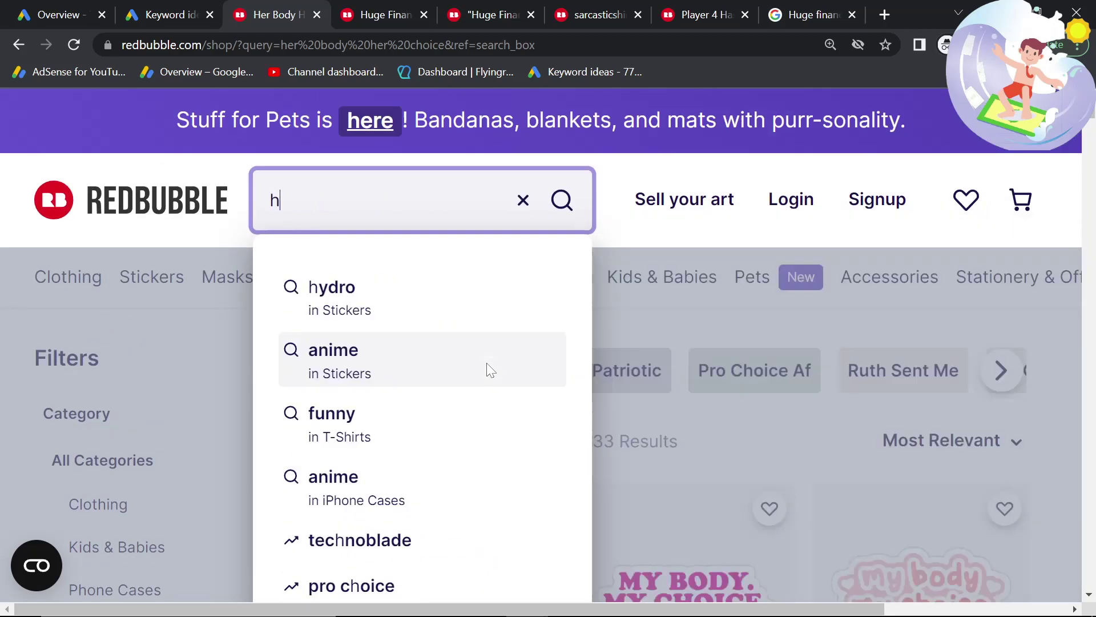
pyautogui.scroll(-2, 464, 376)
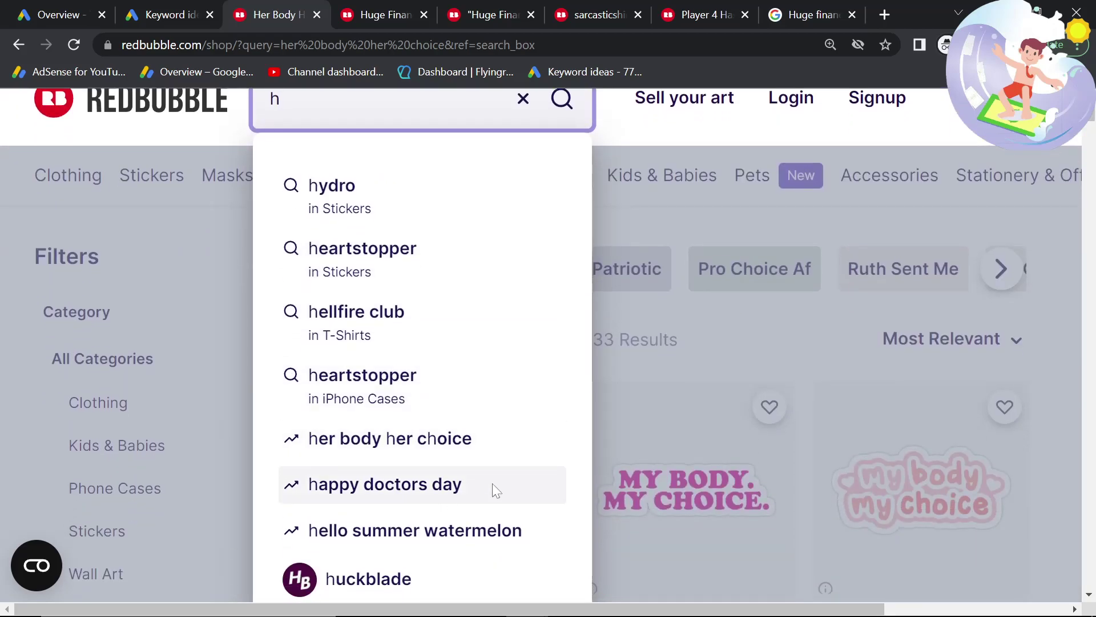
pyautogui.click(445, 530)
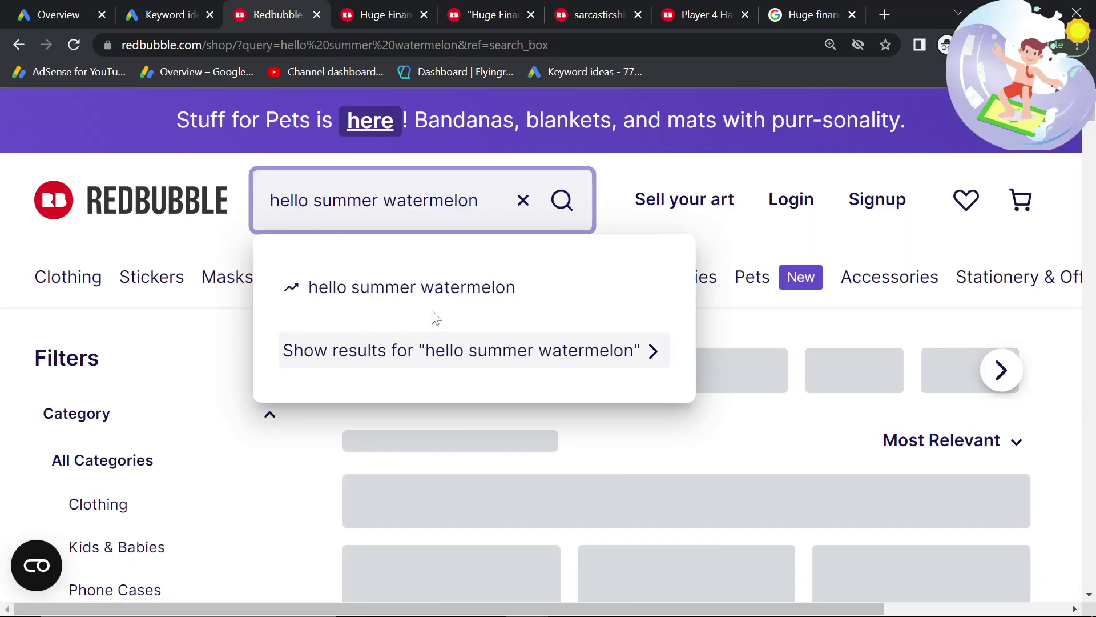
pyautogui.scroll(-2, 628, 481)
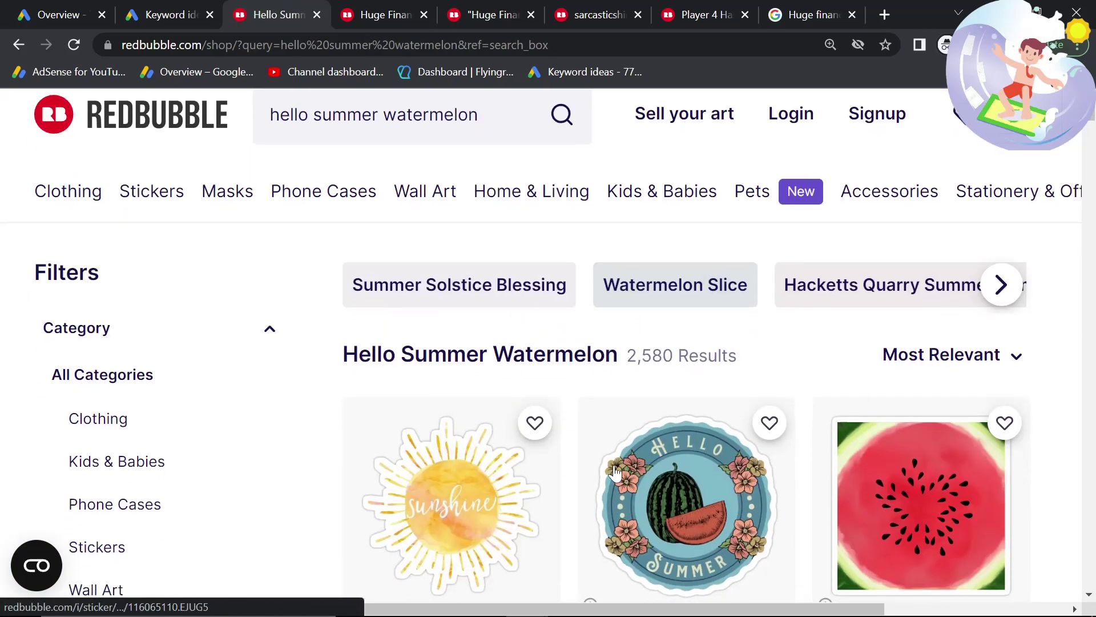
# Copy the phrase "Hello Summer Watermelon" from the Redbubble results and request Keyword Planner ideas for it.
pyautogui.moveTo(621, 355); pyautogui.dragTo(343, 355)
pyautogui.hotkey('ctrl', 'c')
pyautogui.click(166, 14)
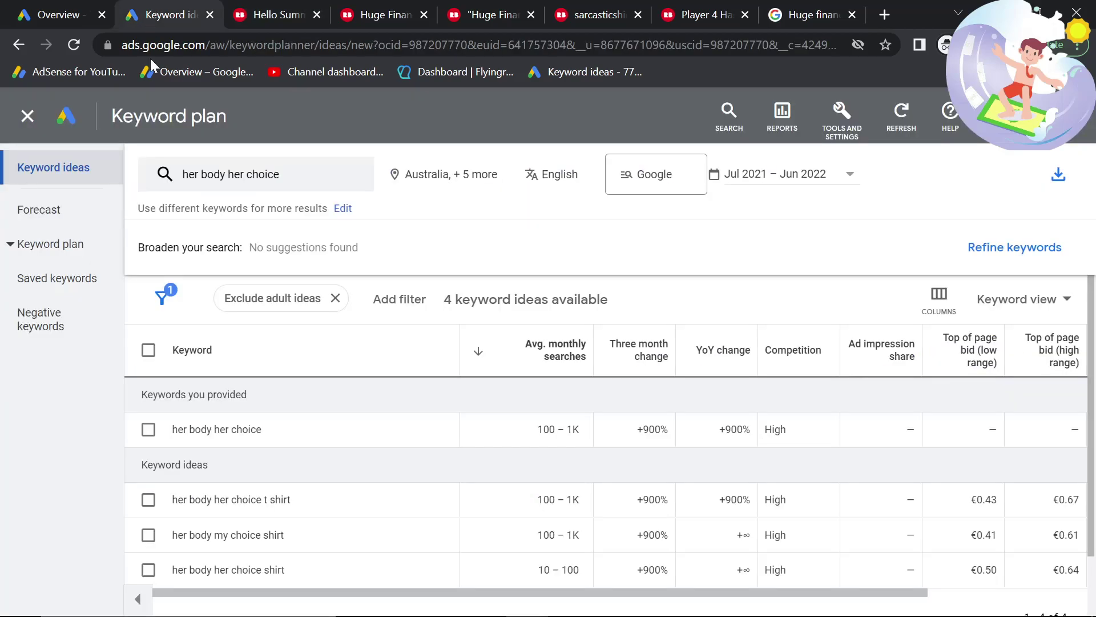
pyautogui.click(296, 188)
pyautogui.click(325, 259)
pyautogui.write('v')
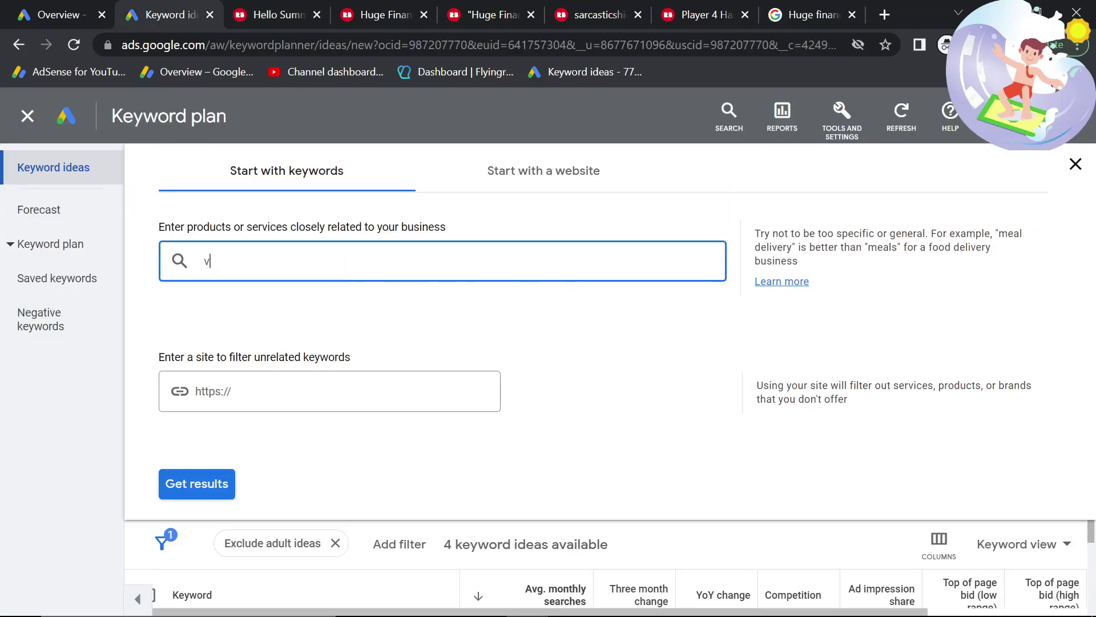
pyautogui.press('BackSpace')
pyautogui.hotkey('ctrl', 'v')
pyautogui.click(217, 492)
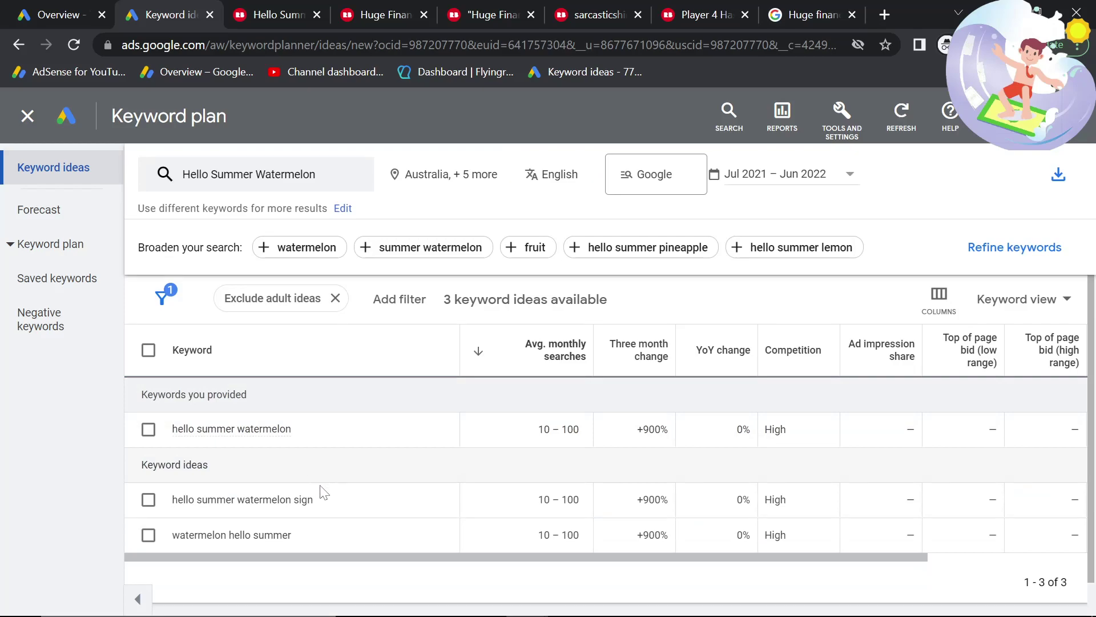
# Broaden the Keyword Planner search with "hello summer pineapple" and "hello summer lemon", requesting updated keyword ideas.
pyautogui.click(278, 184)
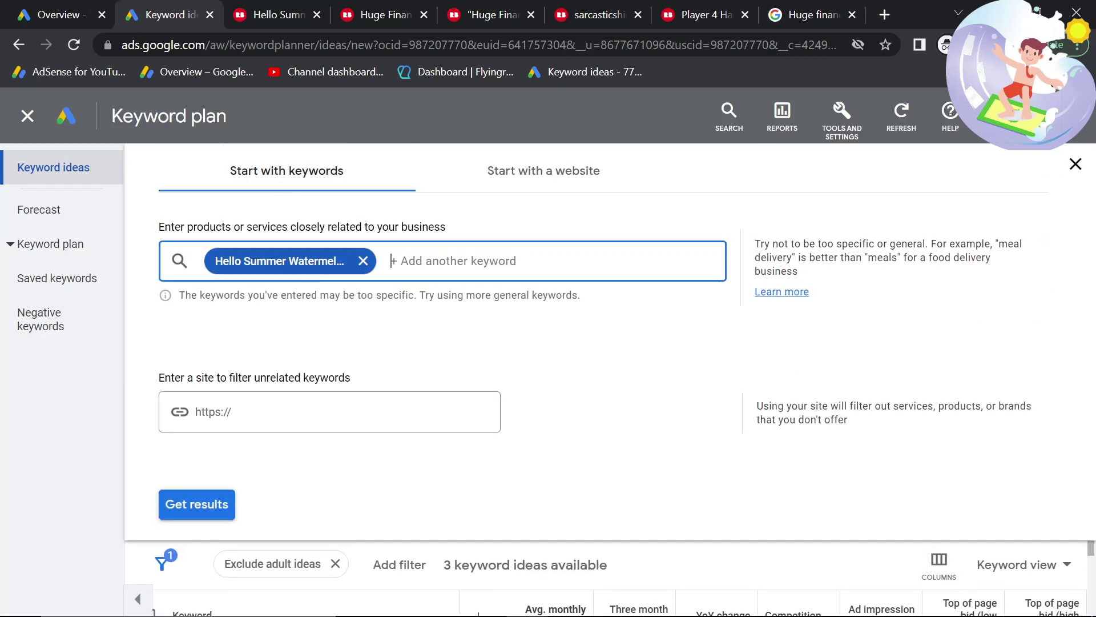
pyautogui.click(1075, 164)
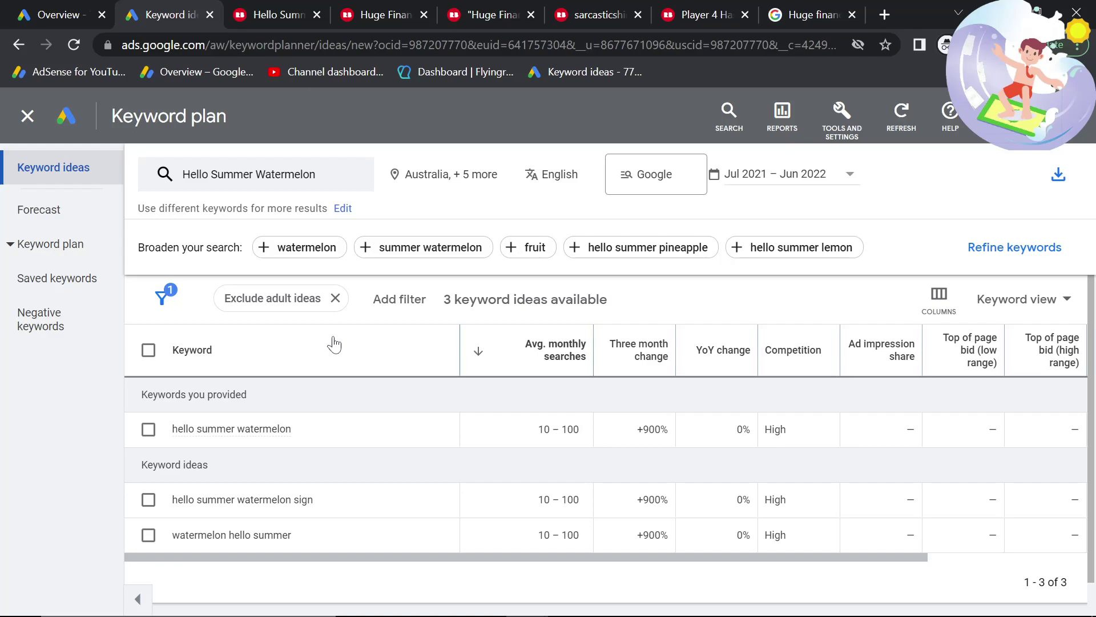
pyautogui.click(641, 257)
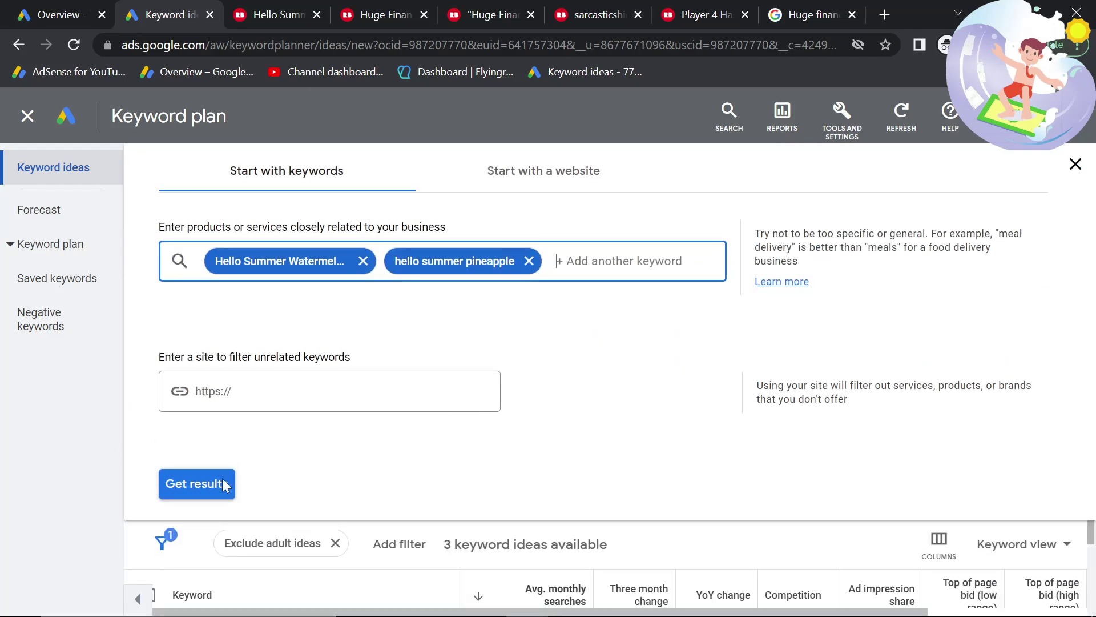
pyautogui.click(200, 491)
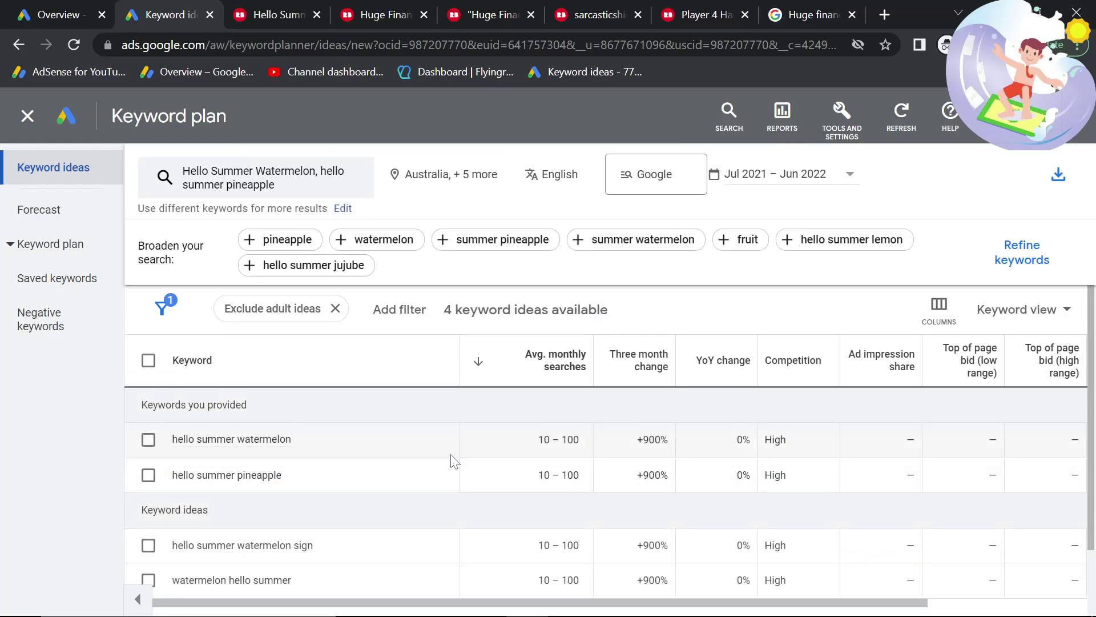
pyautogui.click(788, 239)
pyautogui.scroll(2, 785, 274)
pyautogui.click(226, 518)
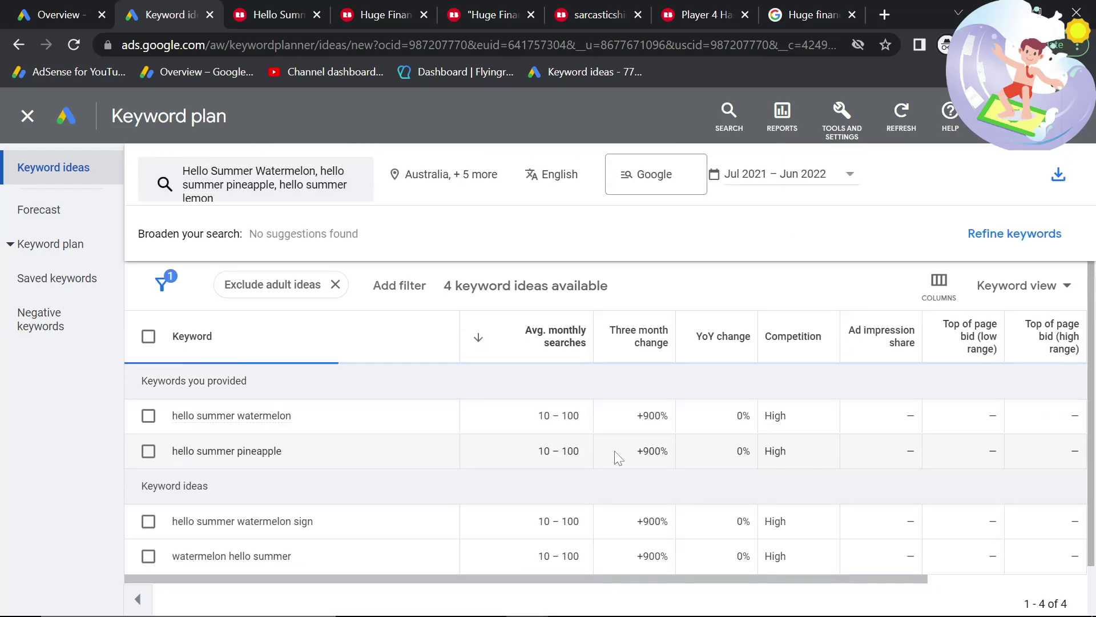
pyautogui.scroll(-3, 616, 457)
pyautogui.scroll(2, 400, 481)
# Switch to Redbubble and search for "hello summer lemon" to check its result count.
pyautogui.tripleClick(237, 509)
pyautogui.click(279, 15)
pyautogui.scroll(2, 365, 211)
pyautogui.click(400, 200)
pyautogui.doubleClick(430, 200)
pyautogui.write('lemon')
pyautogui.press('Return')
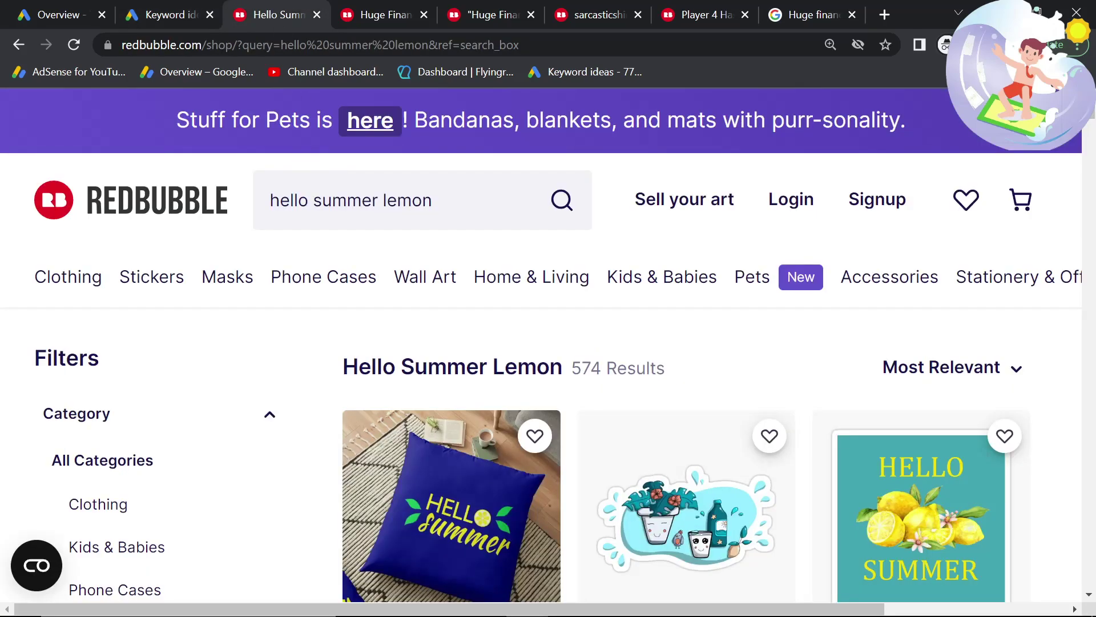
# Examine Redbubble's search suggestions for "hello" to find similar trending phrases.
pyautogui.click(351, 200)
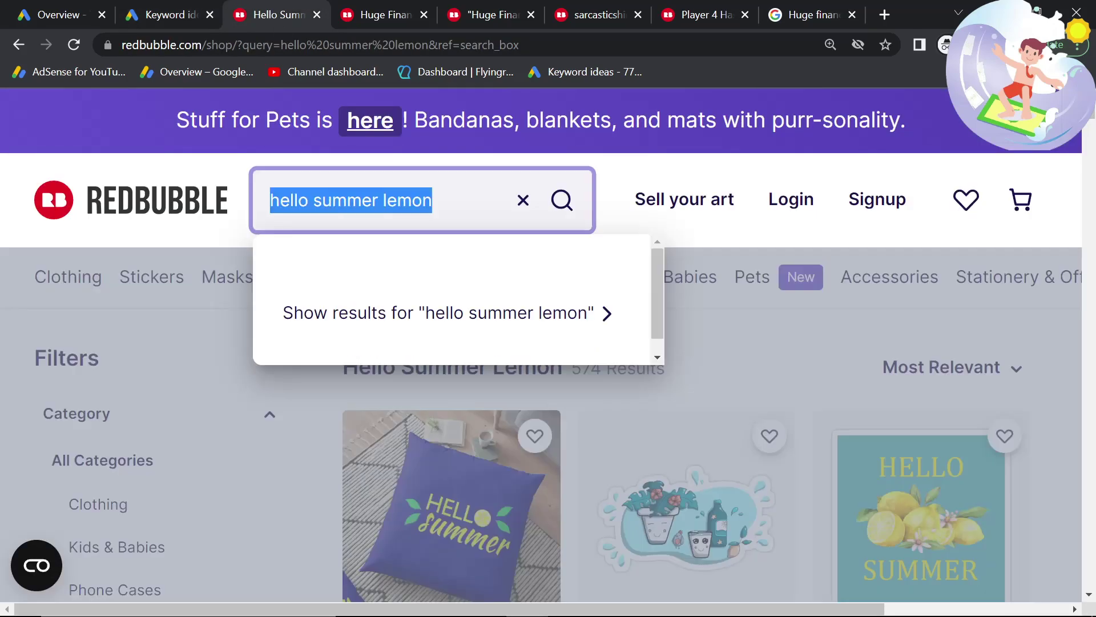
pyautogui.write('hello')
pyautogui.scroll(-3, 463, 399)
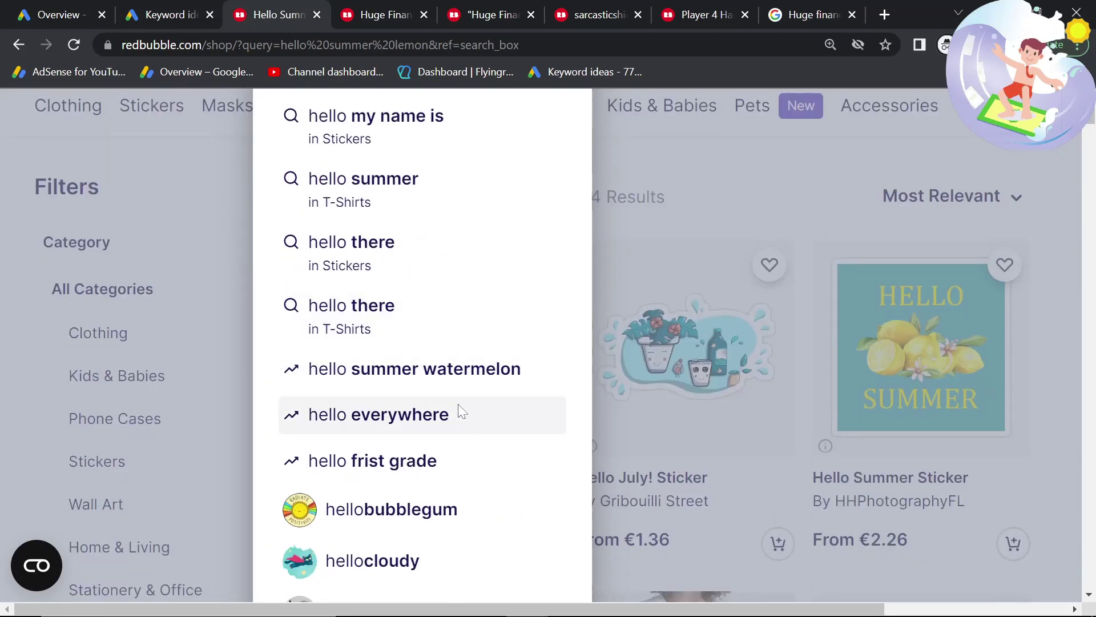
pyautogui.click(186, 11)
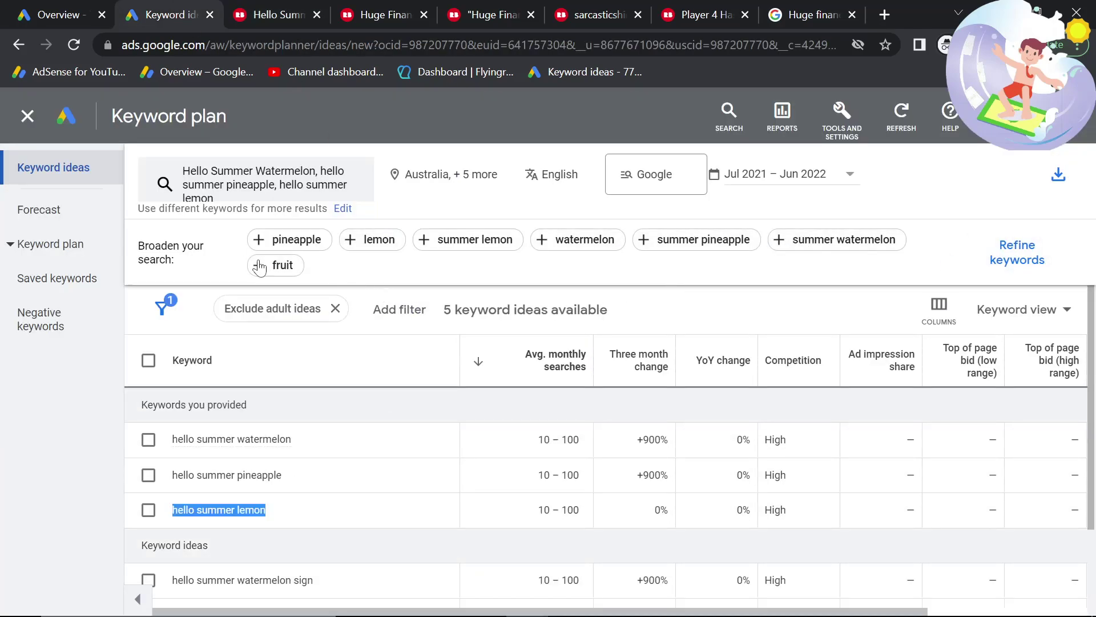
pyautogui.click(288, 268)
pyautogui.click(251, 295)
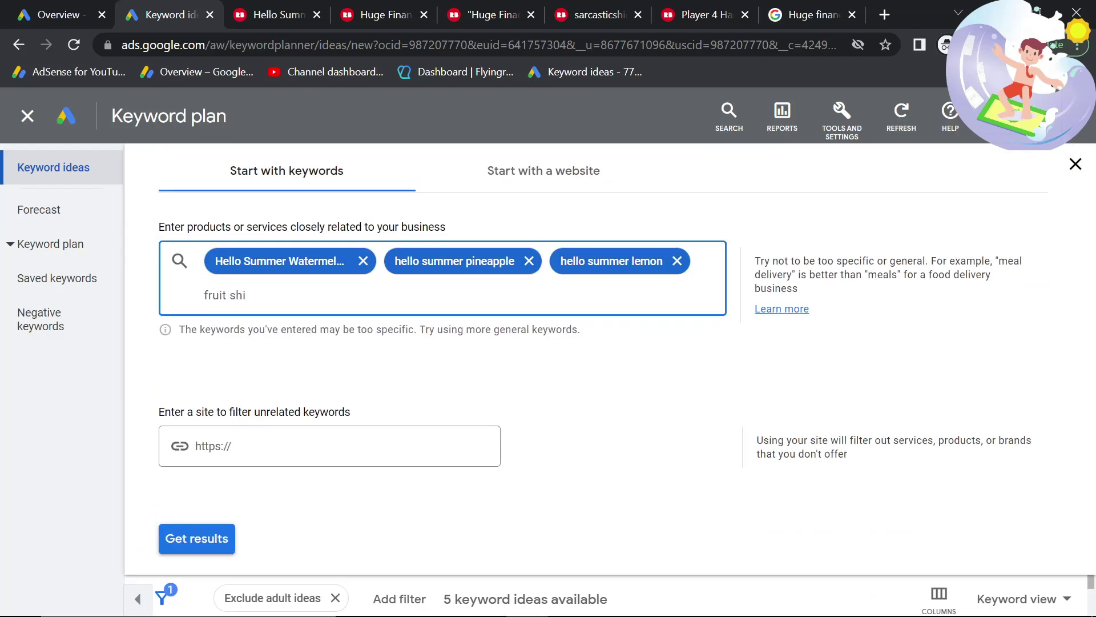
pyautogui.scroll(-5, 306, 306)
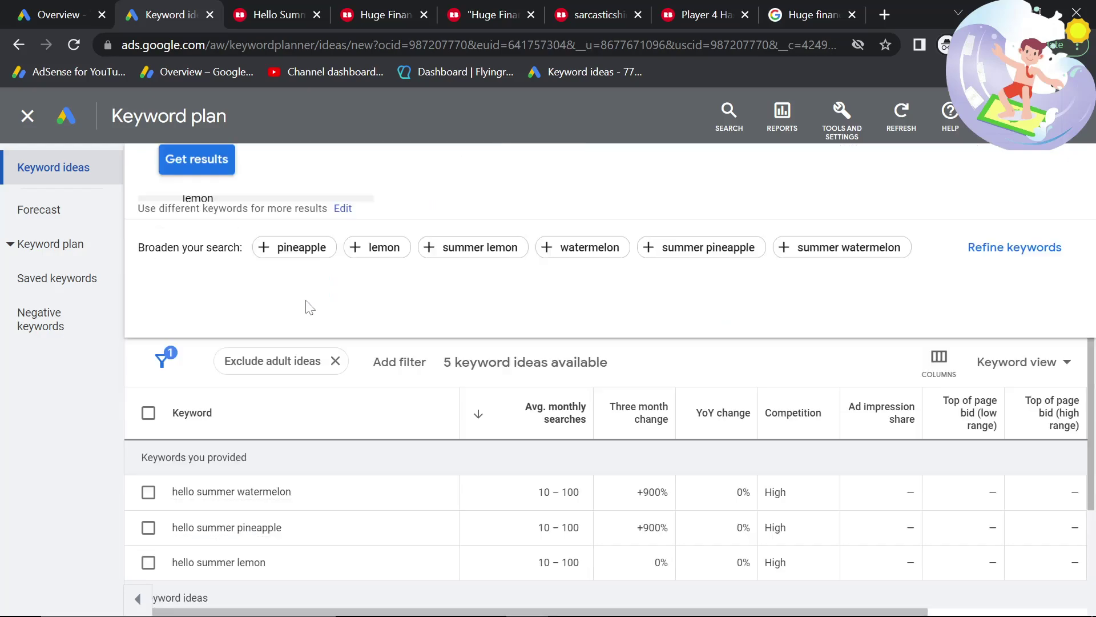
# Replace the Redbubble search term with "i" and open the trending search "i never had ice cream i was aborted".
pyautogui.click(274, 14)
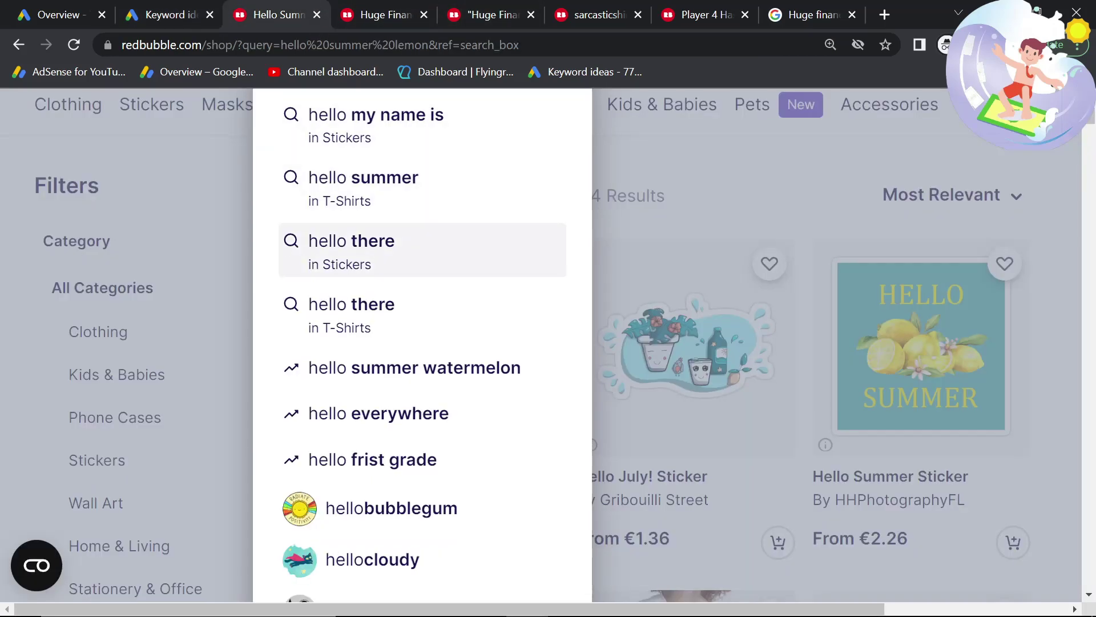
pyautogui.scroll(-3, 365, 268)
pyautogui.scroll(5, 367, 289)
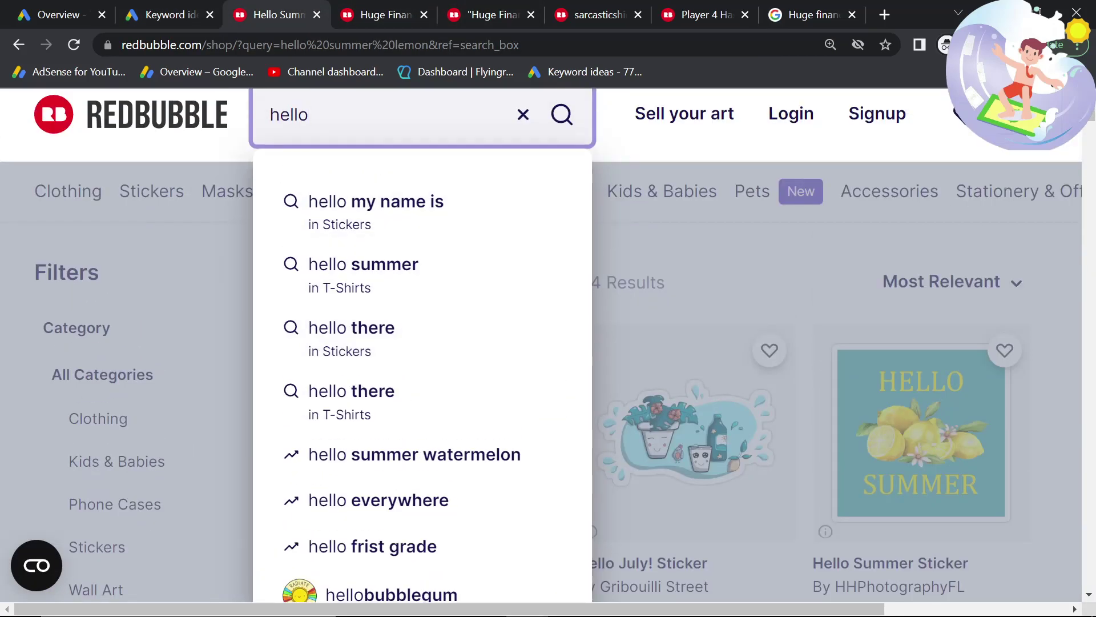
pyautogui.click(364, 142)
pyautogui.write('i')
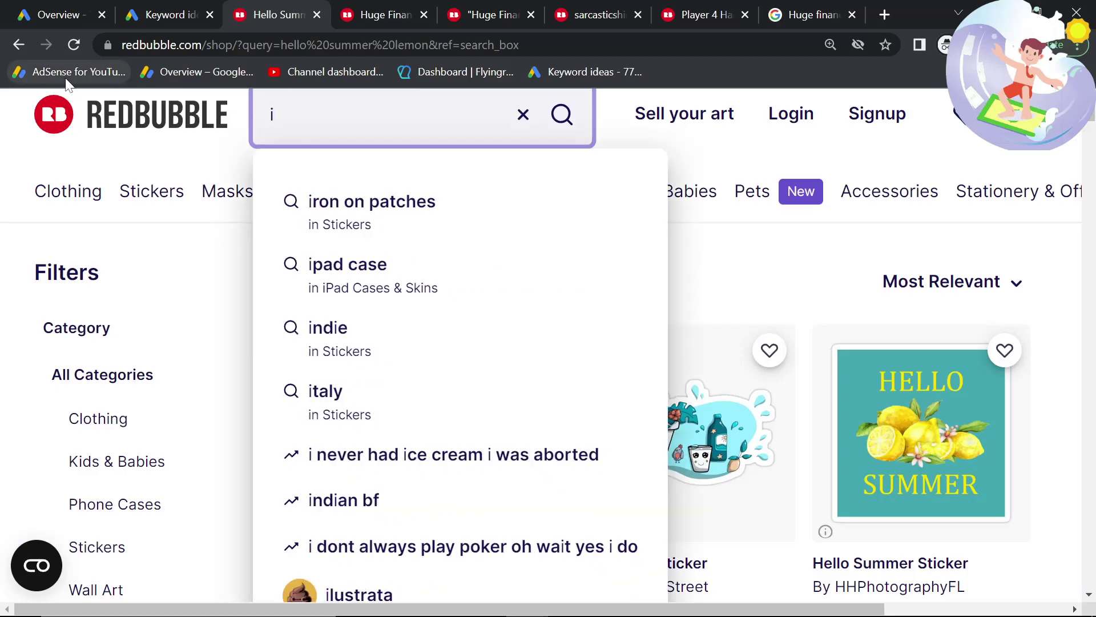
pyautogui.click(485, 459)
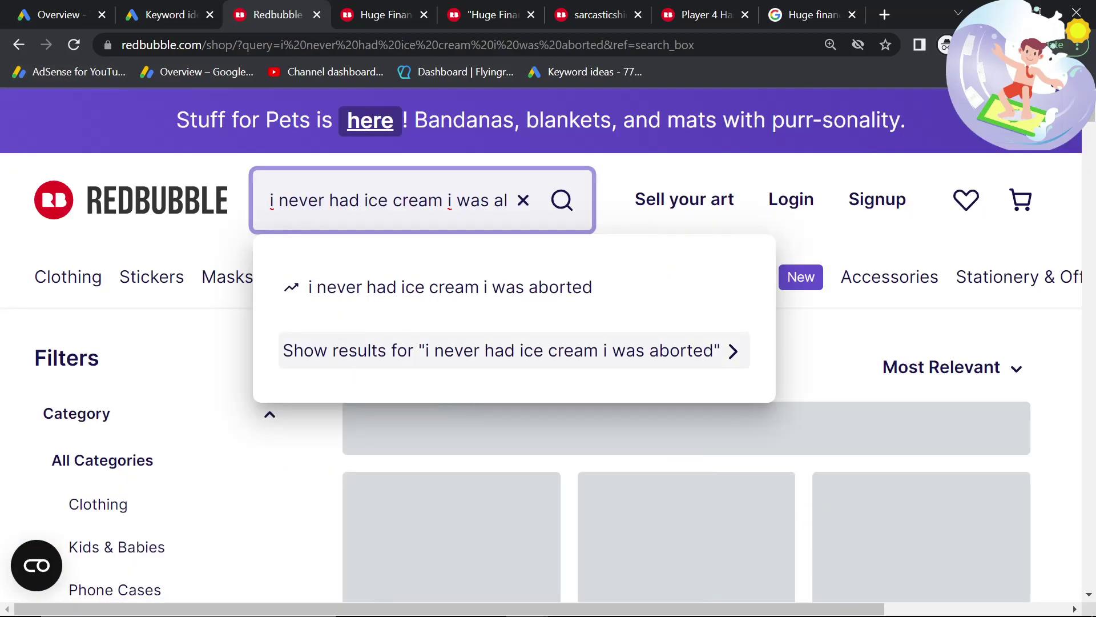
# Replace the Keyword Planner keywords with the copied phrase "i never had ice cream i was aborted" and request its ideas.
pyautogui.tripleClick(443, 198)
pyautogui.hotkey('ctrl', 'c')
pyautogui.click(835, 330)
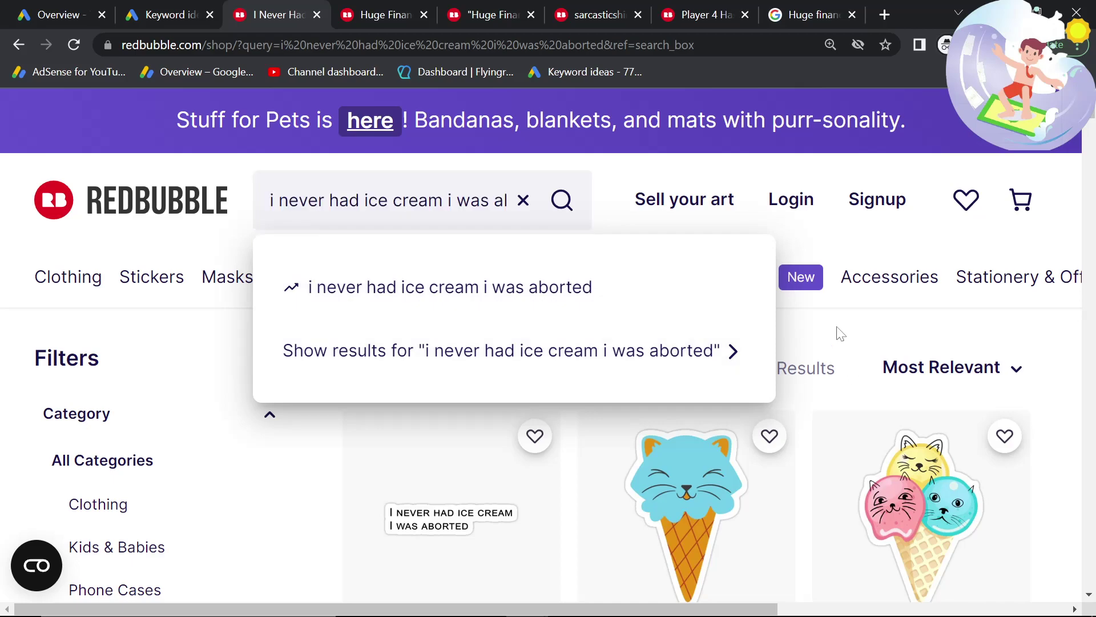
pyautogui.click(170, 10)
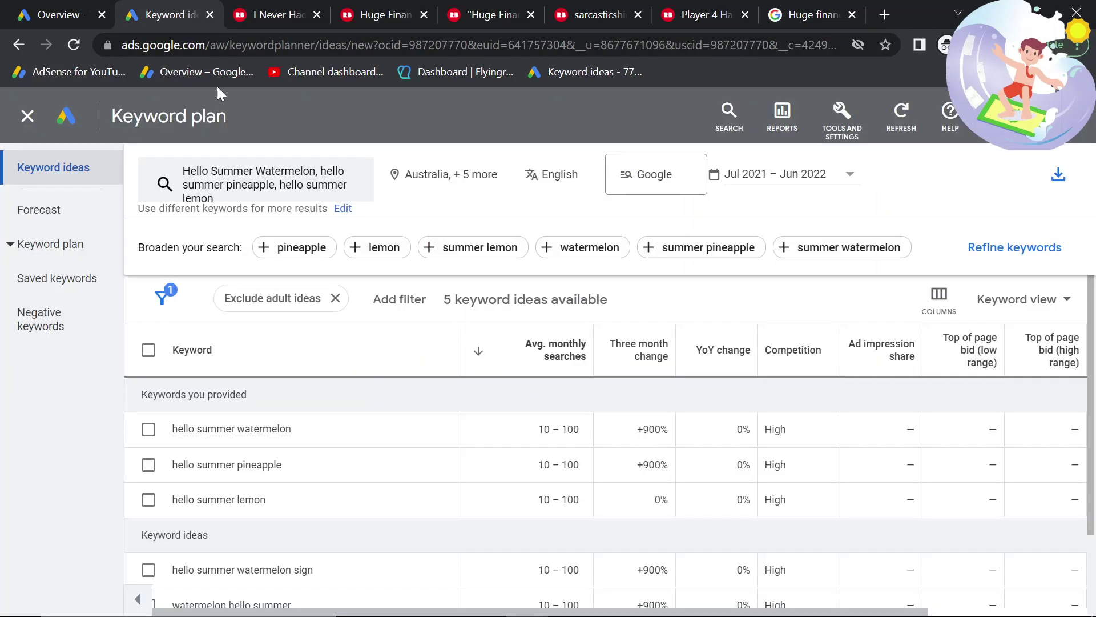
pyautogui.click(317, 185)
pyautogui.press('BackSpace')
pyautogui.press('BackSpace')
pyautogui.press('BackSpace')
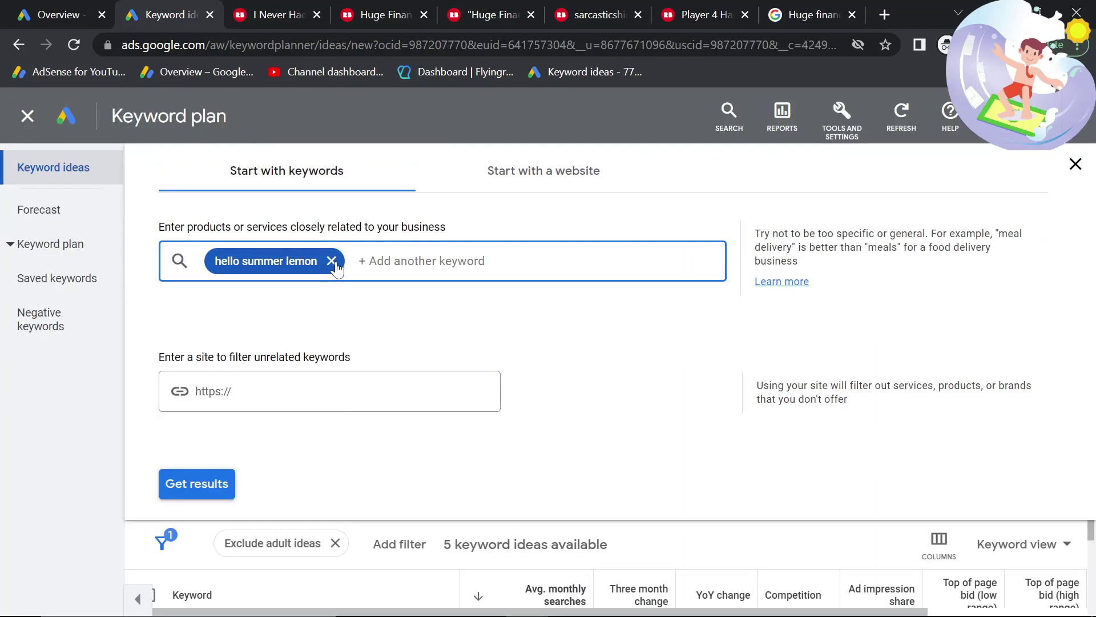
pyautogui.hotkey('ctrl', 'v')
pyautogui.press('Return')
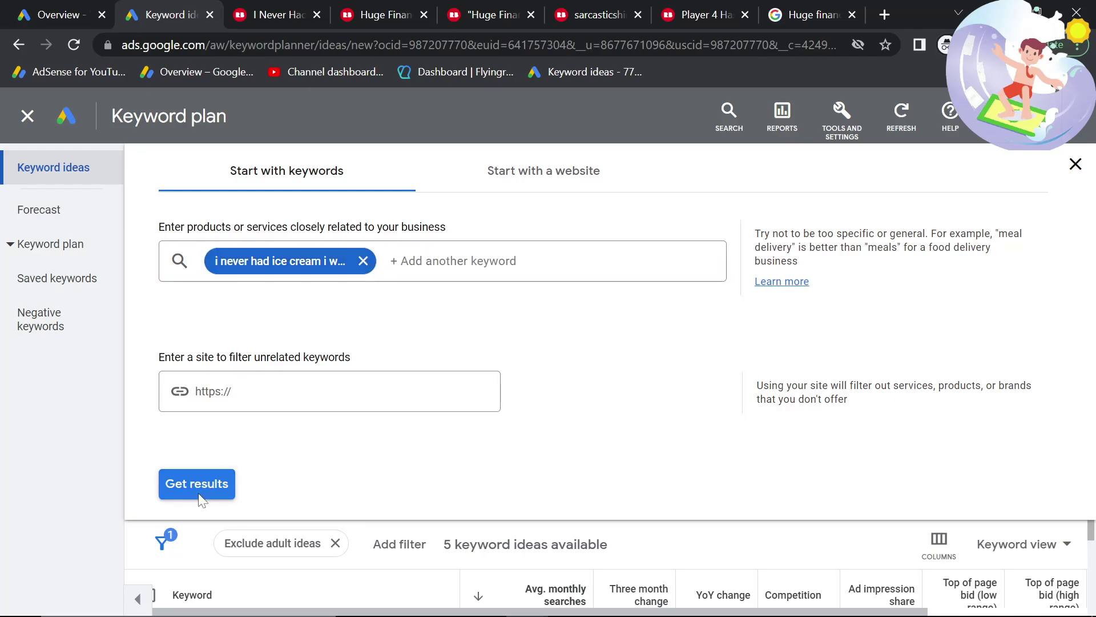
pyautogui.click(196, 492)
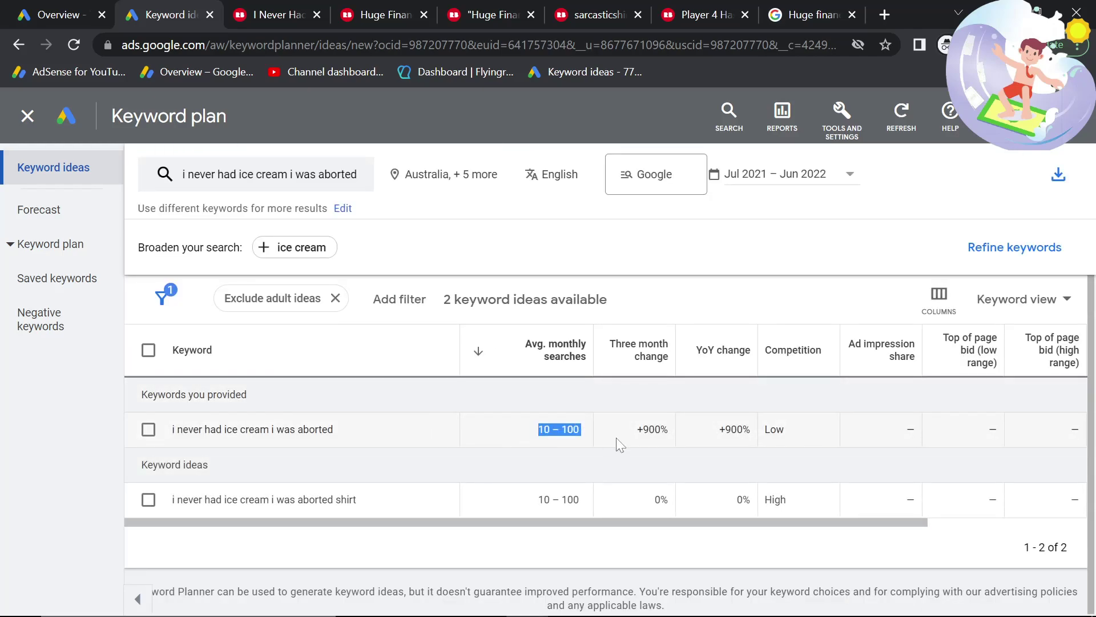
# Return to Redbubble, clear the search term and examine the suggestions for the starting letter "l".
pyautogui.click(274, 14)
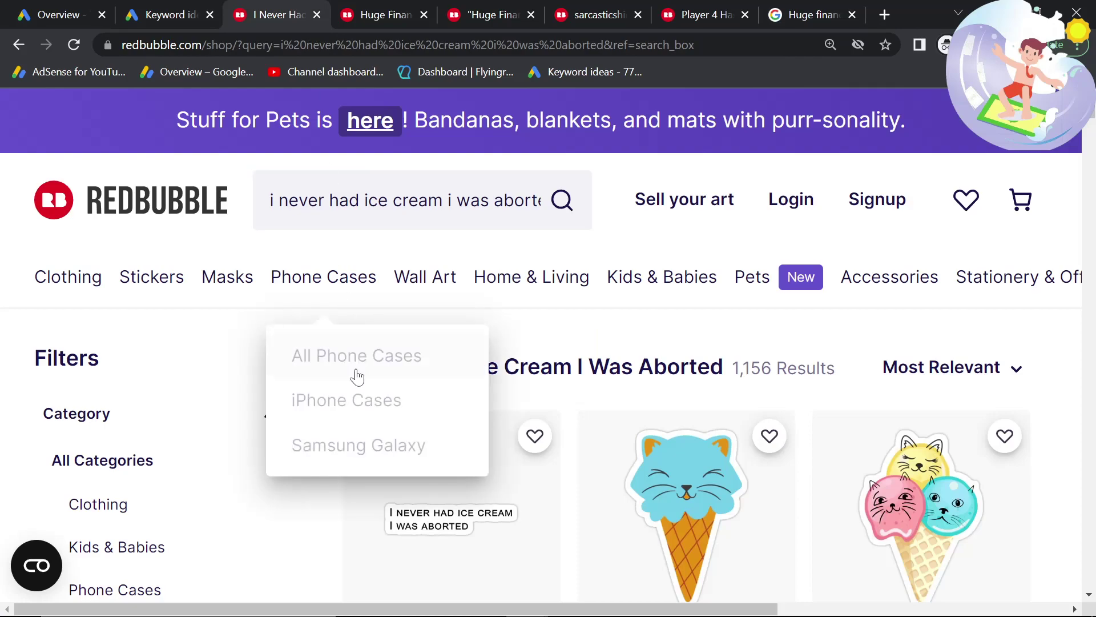
pyautogui.click(443, 200)
pyautogui.hotkey('ctrl', 'a')
pyautogui.press('BackSpace')
pyautogui.write('l')
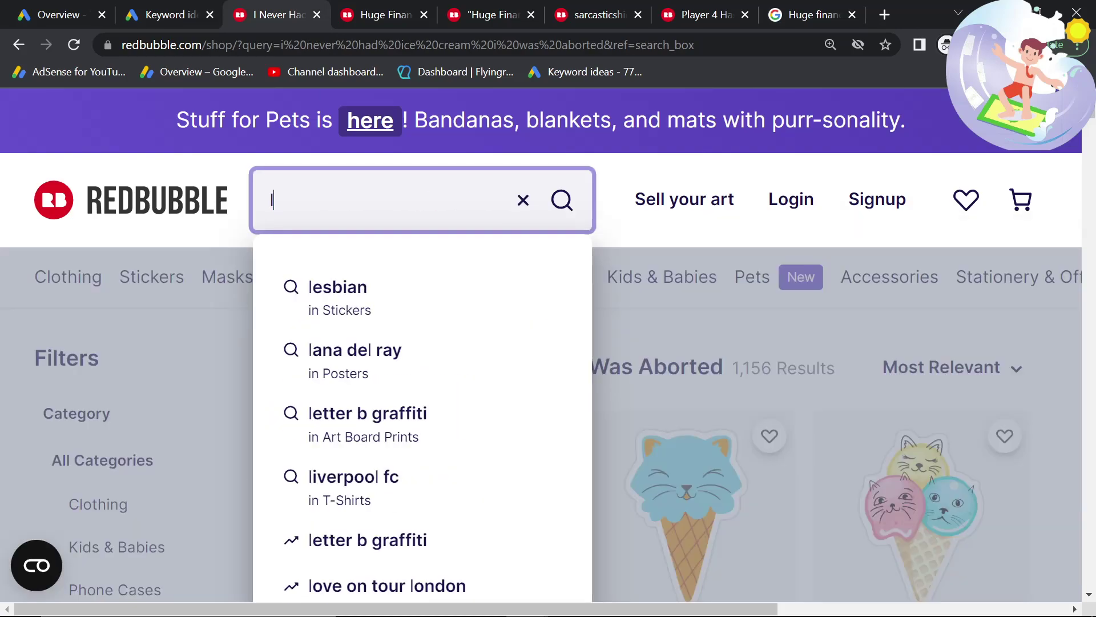
pyautogui.scroll(-3, 448, 393)
pyautogui.scroll(-4, 443, 392)
pyautogui.scroll(7, 444, 382)
# Look up Redbubble's suggestions for the starting letter "m" and open the trending search "mistakes are proof youre trying".
pyautogui.press('BackSpace')
pyautogui.write('m')
pyautogui.scroll(-2, 447, 370)
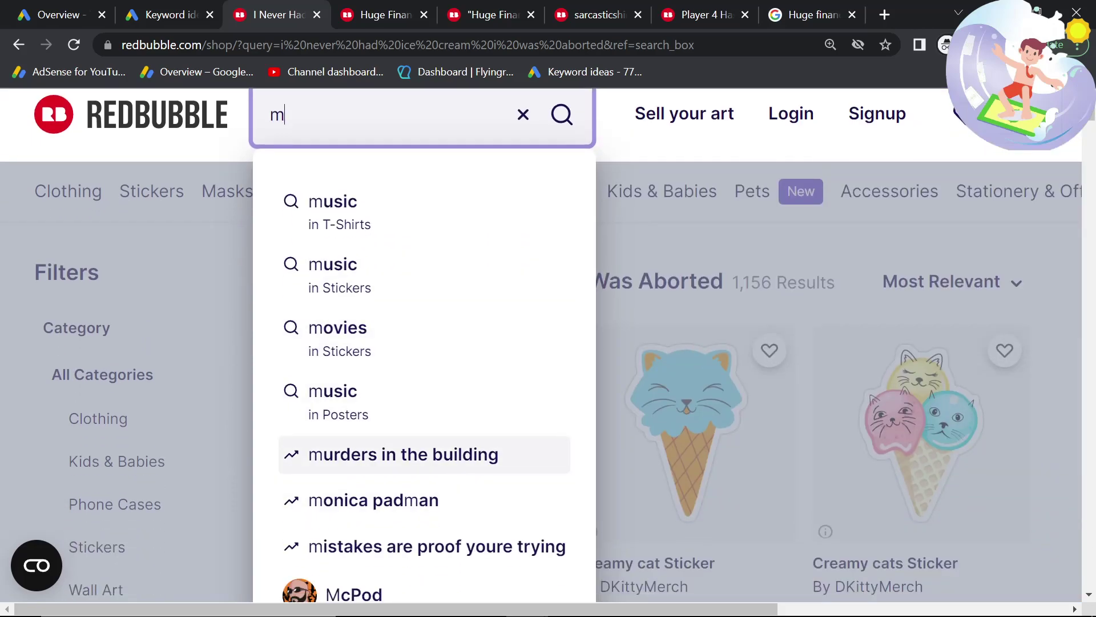
pyautogui.scroll(-3, 441, 502)
pyautogui.click(441, 394)
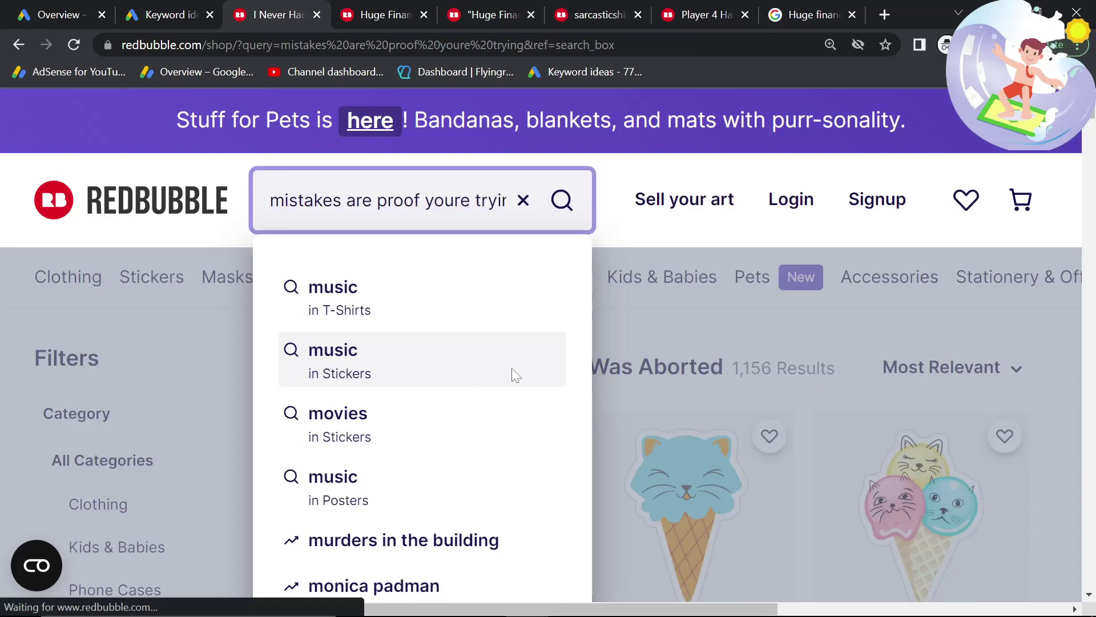
# Replace the Keyword Planner keywords with "mistakes are proof youre trying" and request its ideas.
pyautogui.click(171, 14)
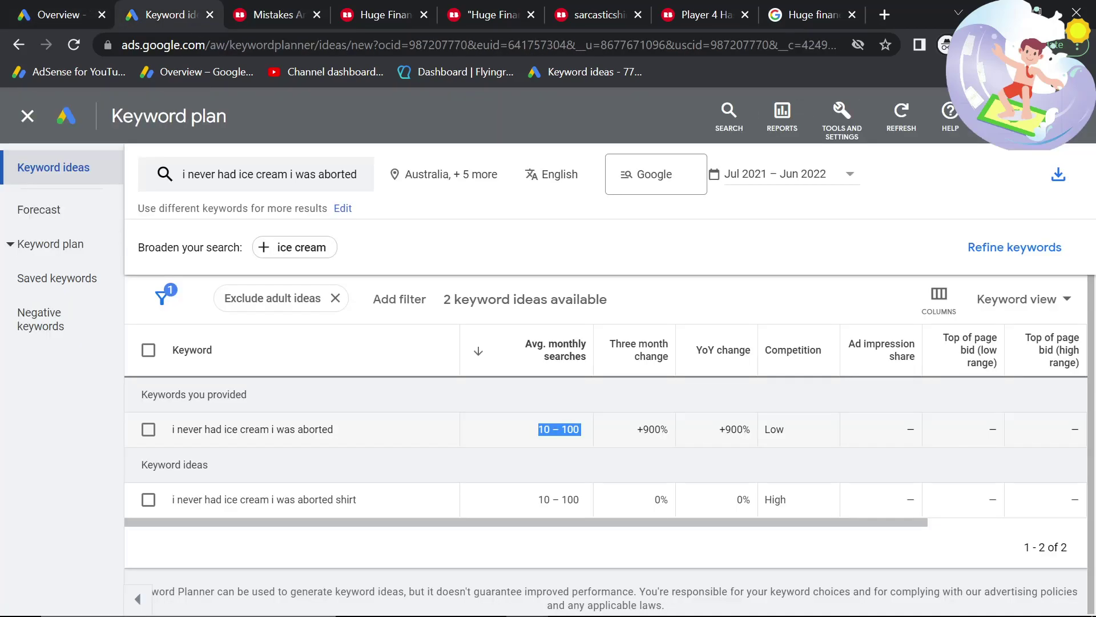
pyautogui.click(305, 174)
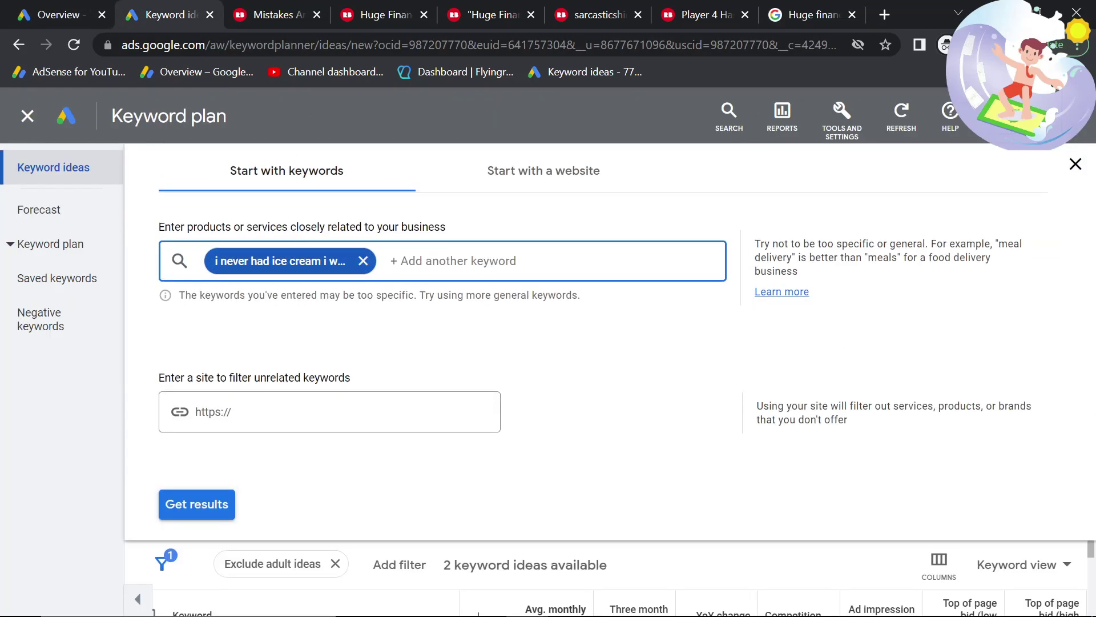
pyautogui.click(1075, 164)
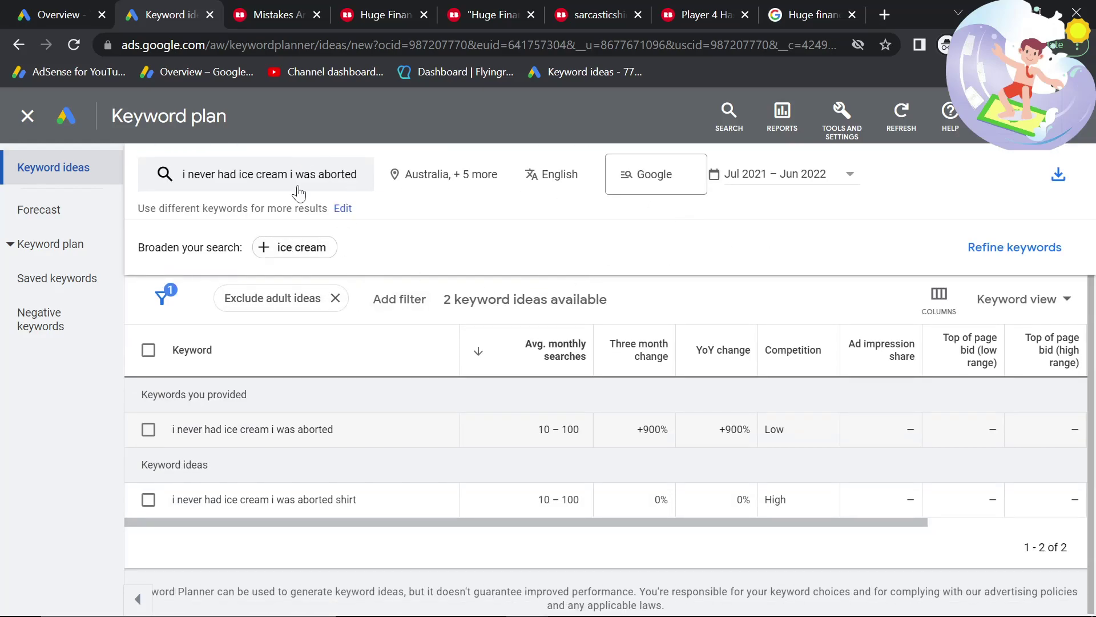
pyautogui.click(300, 177)
pyautogui.click(363, 261)
pyautogui.write('mistakes are proof youre trying')
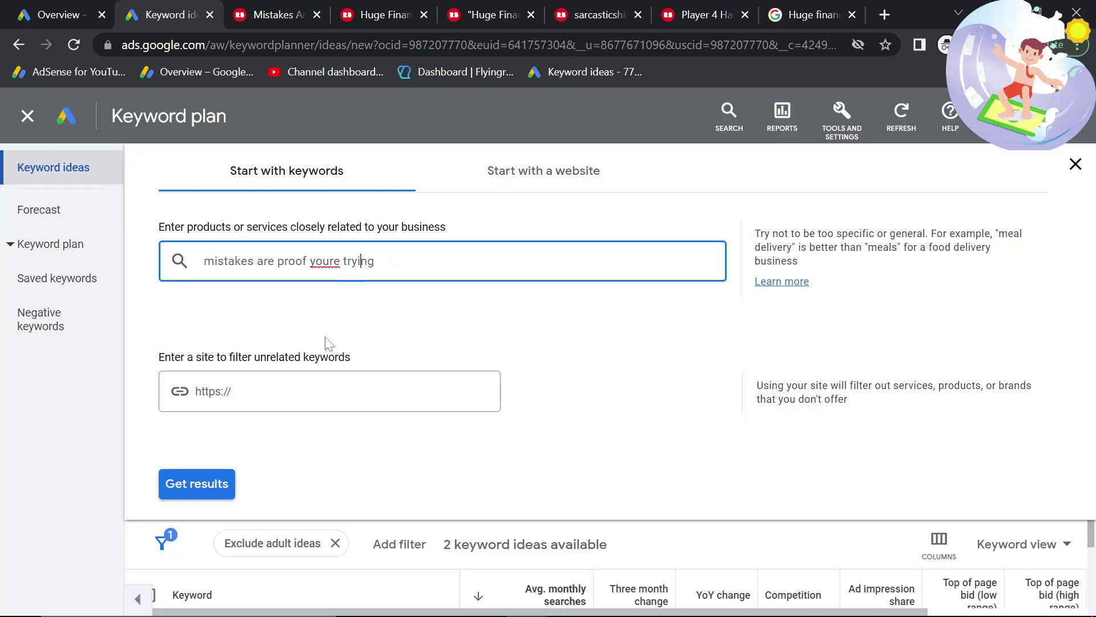
pyautogui.press('Return')
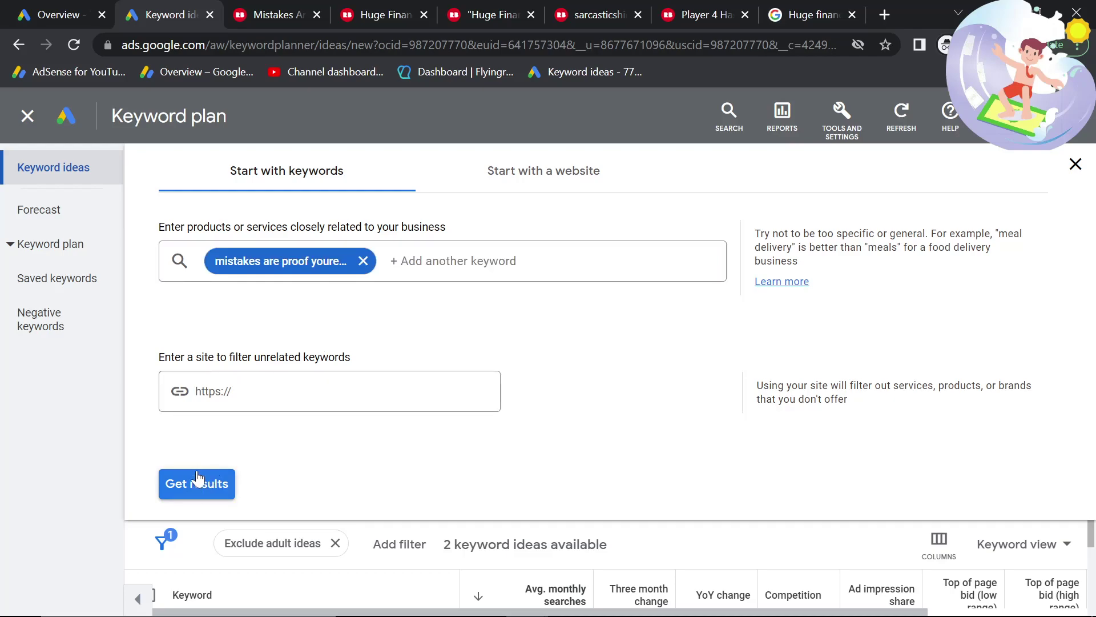
pyautogui.click(198, 483)
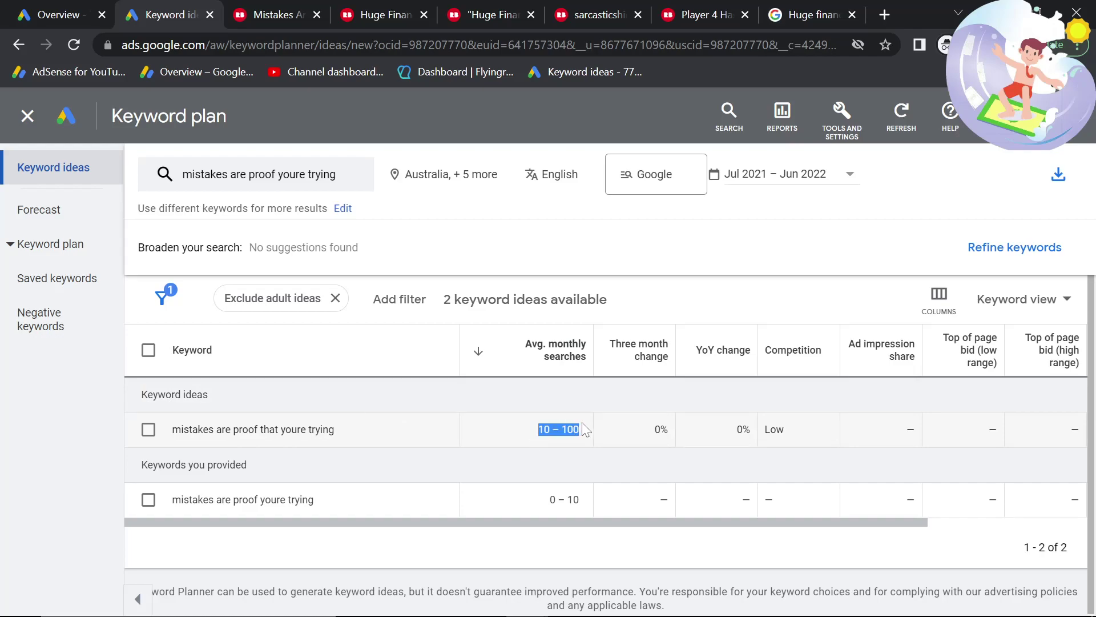
# Return to Redbubble and check the result count for "mistakes are proof youre trying".
pyautogui.click(255, 13)
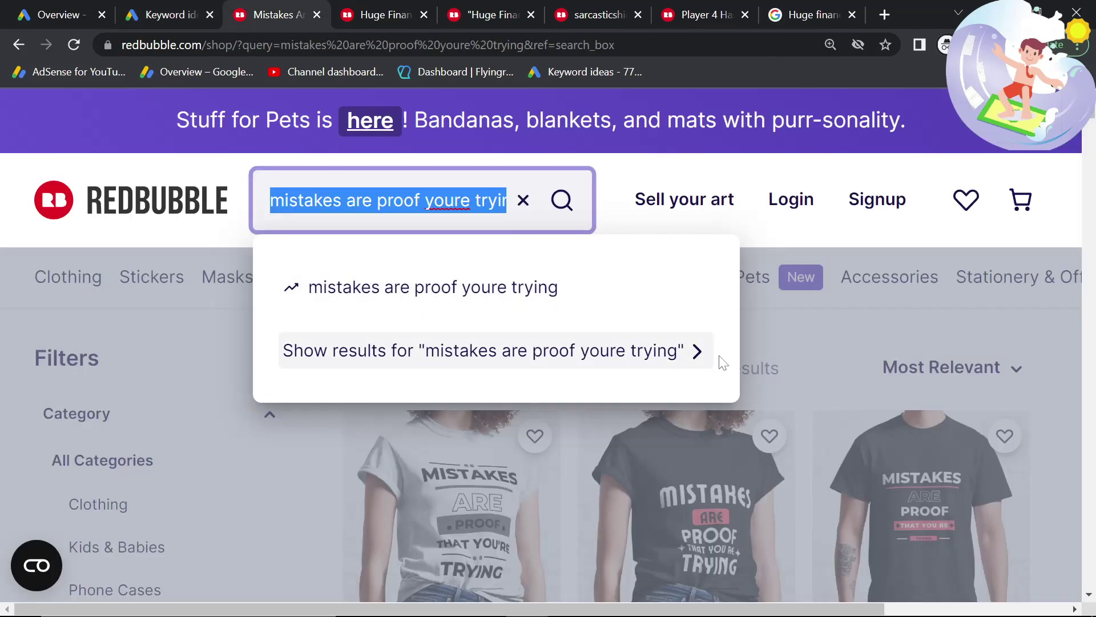
pyautogui.click(818, 365)
pyautogui.doubleClick(701, 367)
pyautogui.click(471, 201)
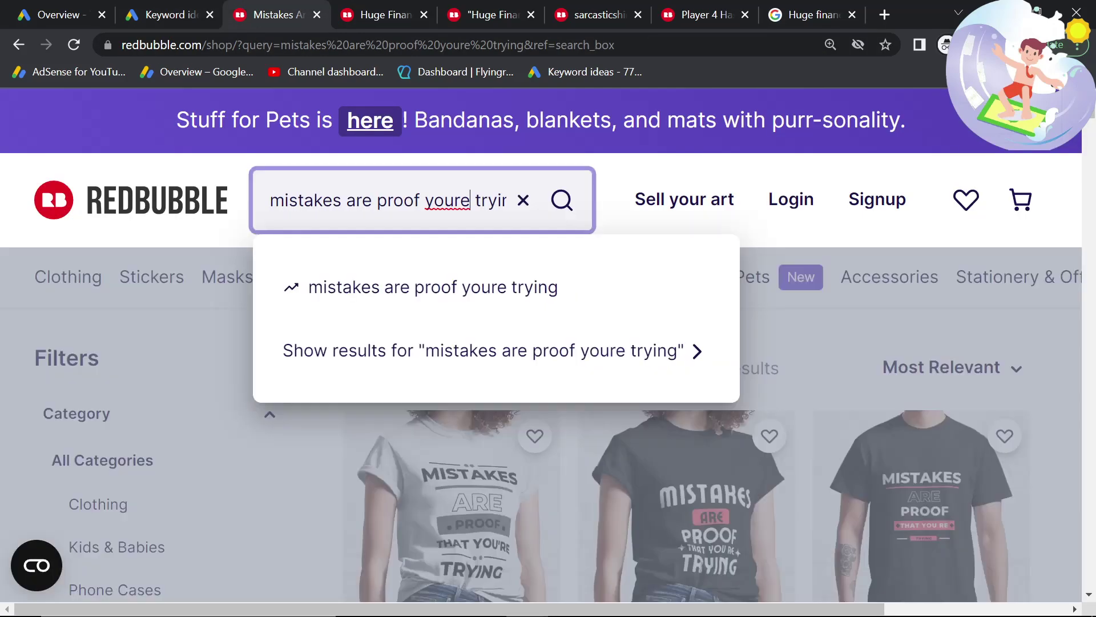
# Clear the Redbubble search term and examine the suggestions for the starting letters "a", "x" and "s".
pyautogui.click(520, 203)
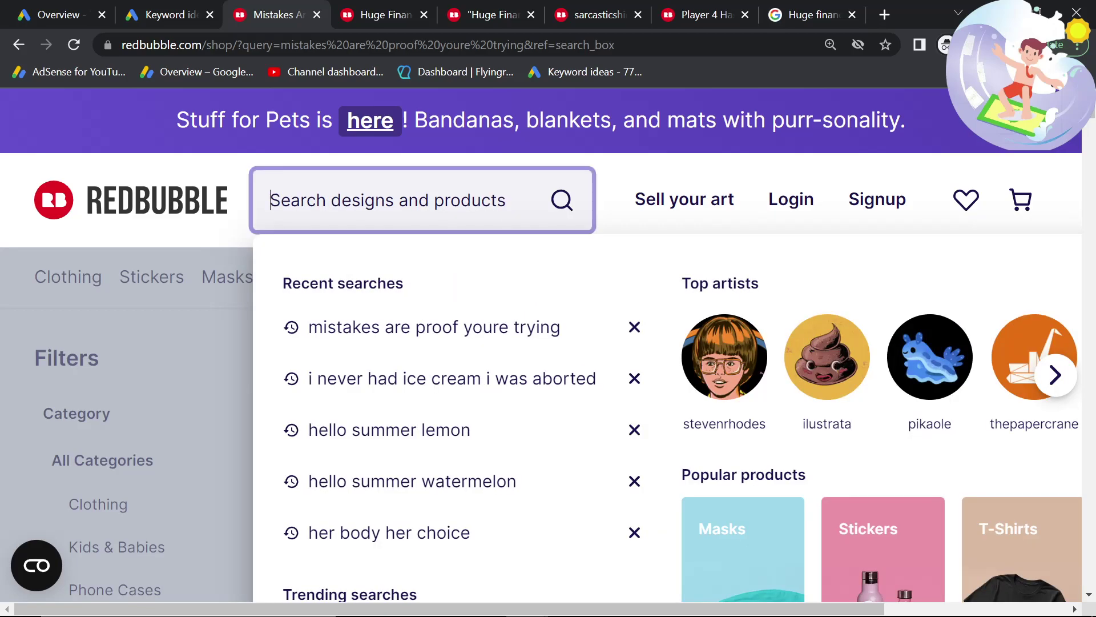
pyautogui.write('a')
pyautogui.scroll(-3, 406, 400)
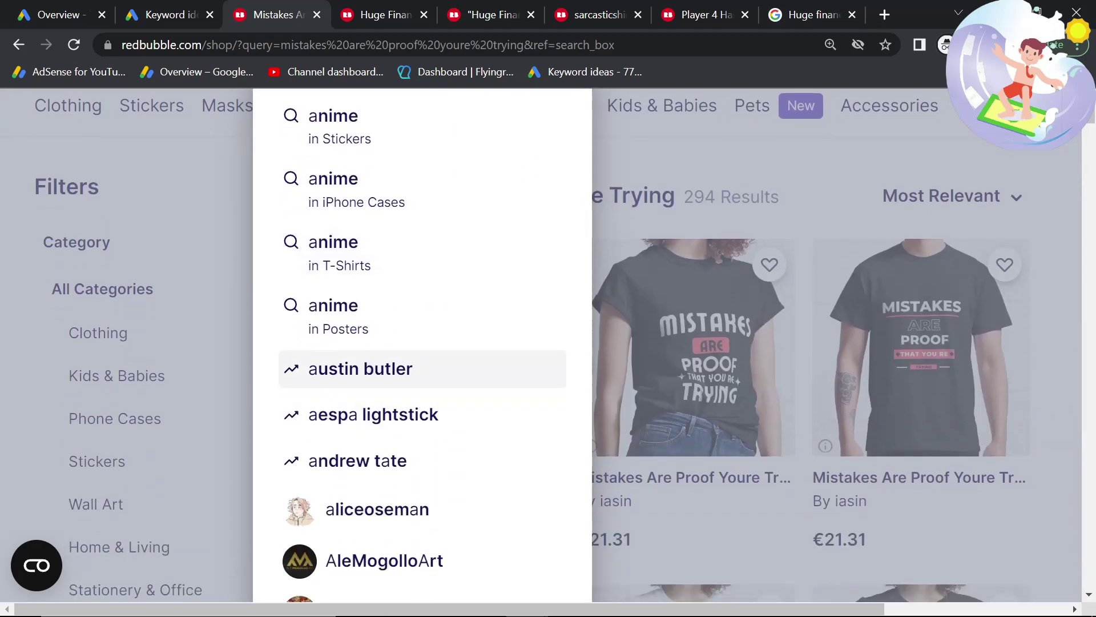
pyautogui.press('BackSpace')
pyautogui.write('x')
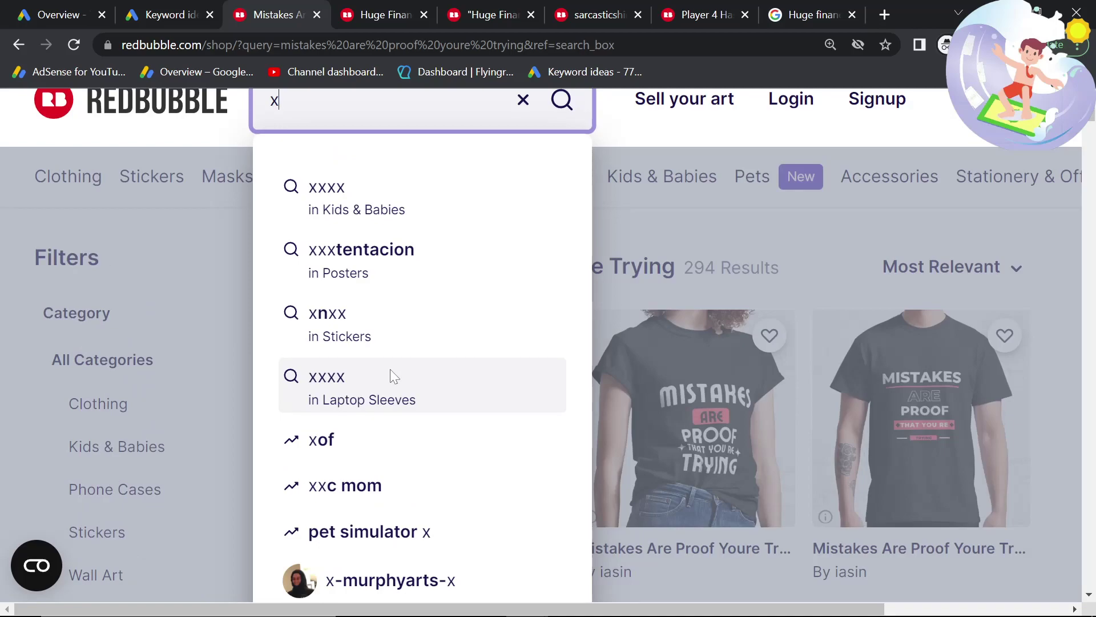
pyautogui.press('BackSpace')
pyautogui.write('shirt')
pyautogui.scroll(1, 385, 399)
pyautogui.press('BackSpace')
pyautogui.press('BackSpace')
pyautogui.press('BackSpace')
pyautogui.press('BackSpace')
pyautogui.scroll(-1, 398, 445)
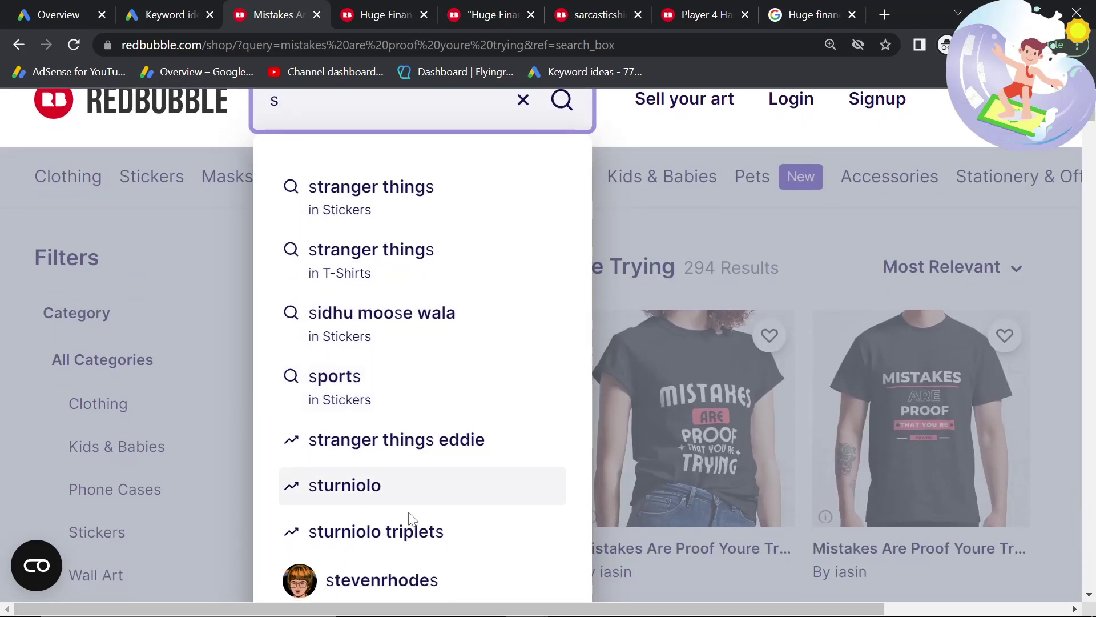
# Look up Redbubble's suggestions for the starting letter "u" and open the trending search "united we stand with biden we fall".
pyautogui.scroll(1, 427, 511)
pyautogui.press('BackSpace')
pyautogui.write('u')
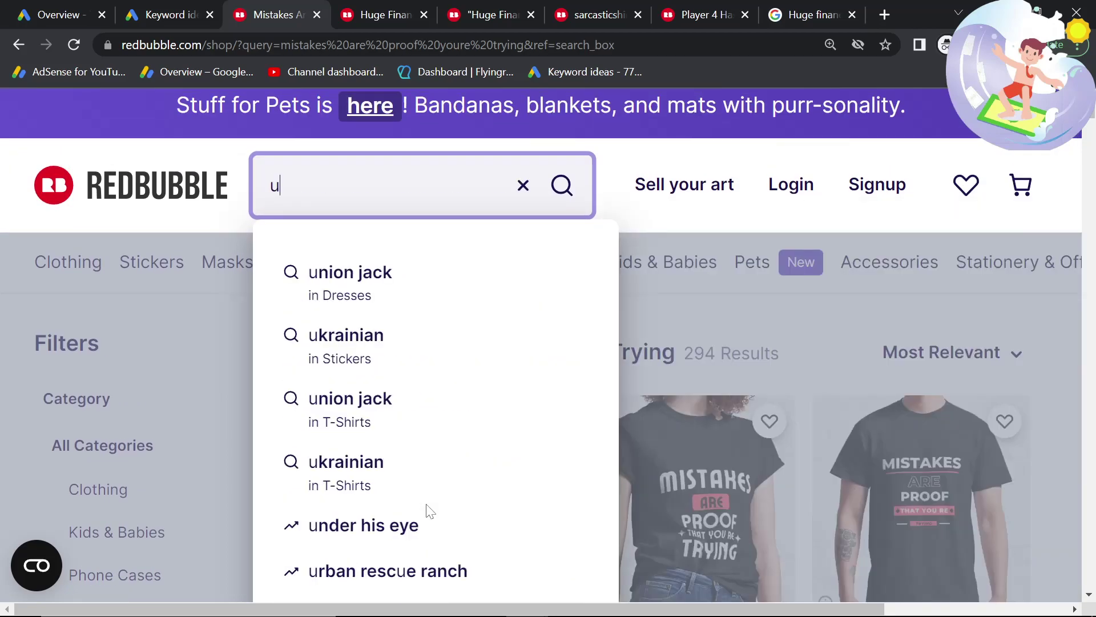
pyautogui.scroll(-1, 429, 510)
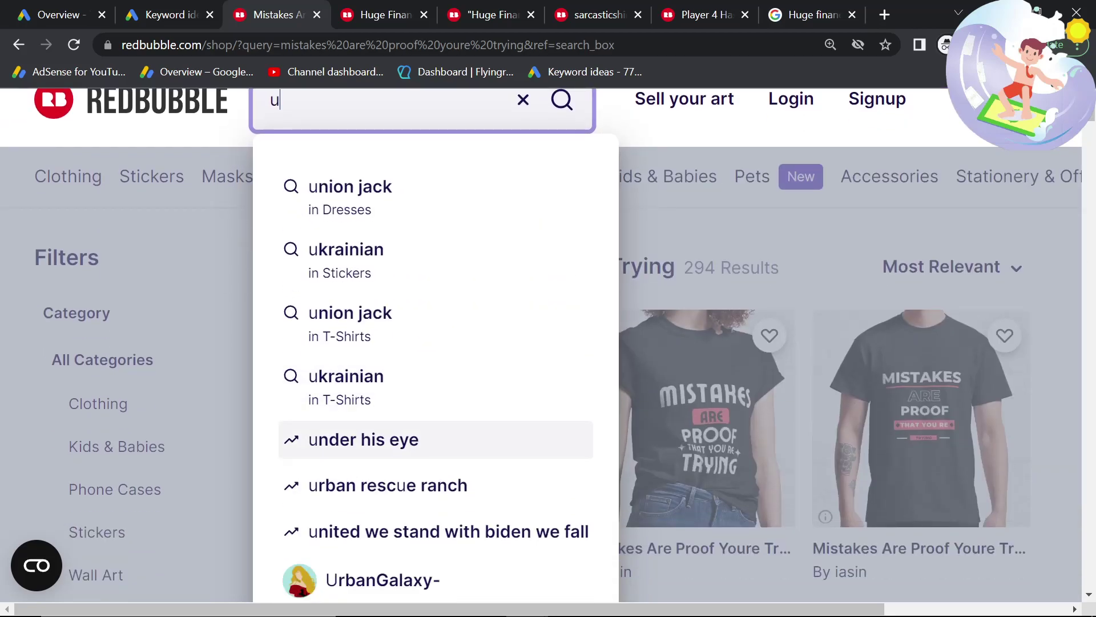
pyautogui.click(494, 531)
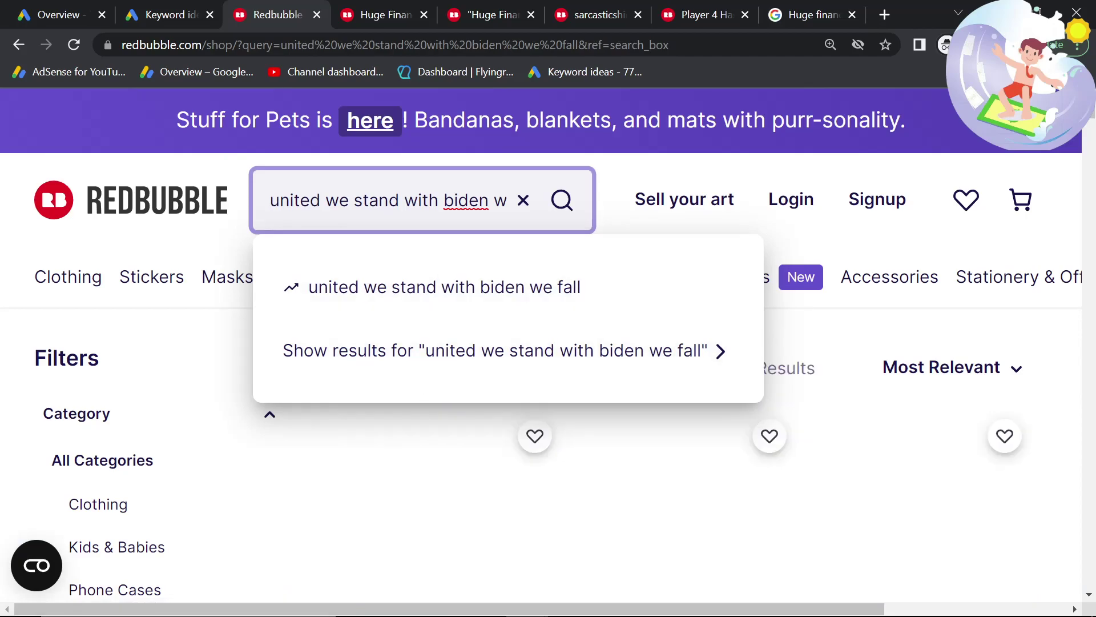
# Replace the Keyword Planner keywords with "united we stand with biden we fall" and request its ideas.
pyautogui.click(172, 14)
pyautogui.click(311, 178)
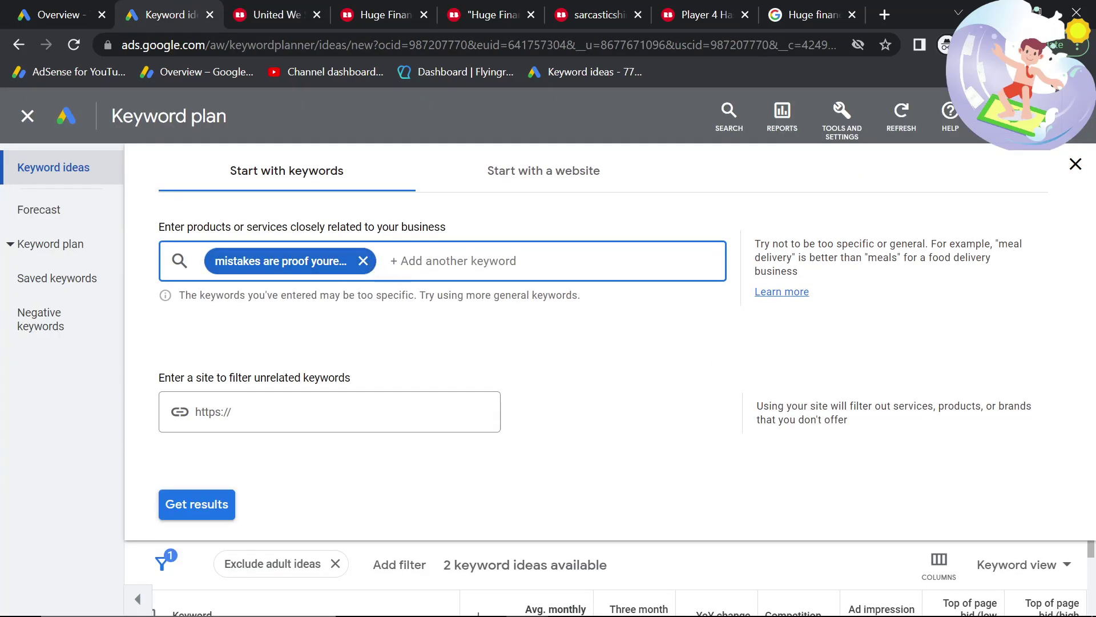
pyautogui.click(362, 257)
pyautogui.write('united we stand with biden we fall')
pyautogui.click(211, 493)
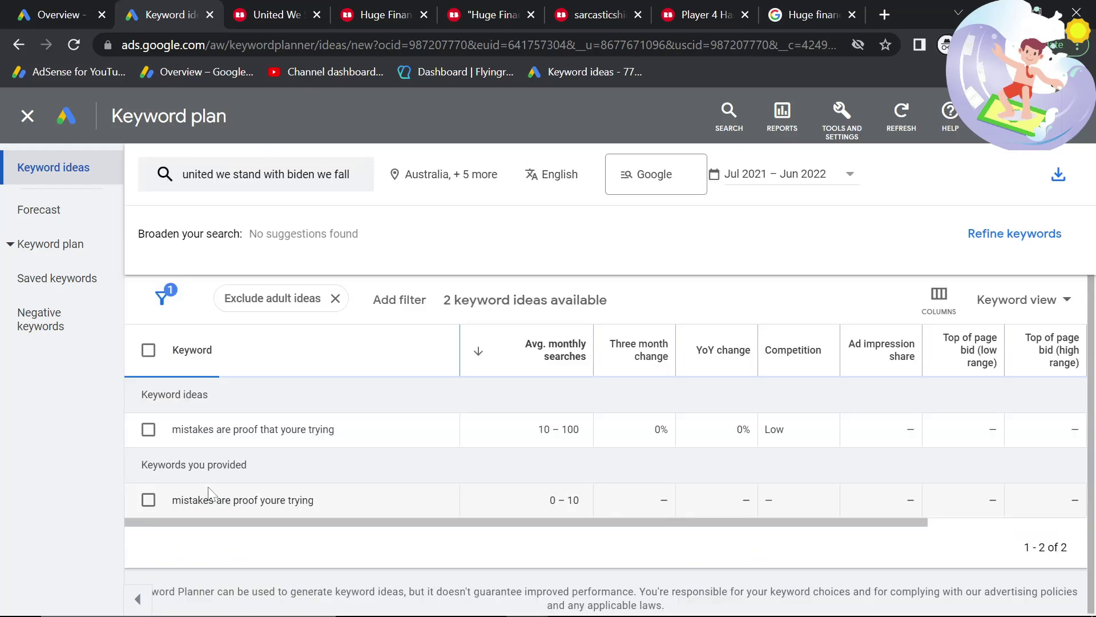
# Return to Redbubble, clear the search term and examine the suggestions for the starting letters "a" and "z".
pyautogui.click(256, 6)
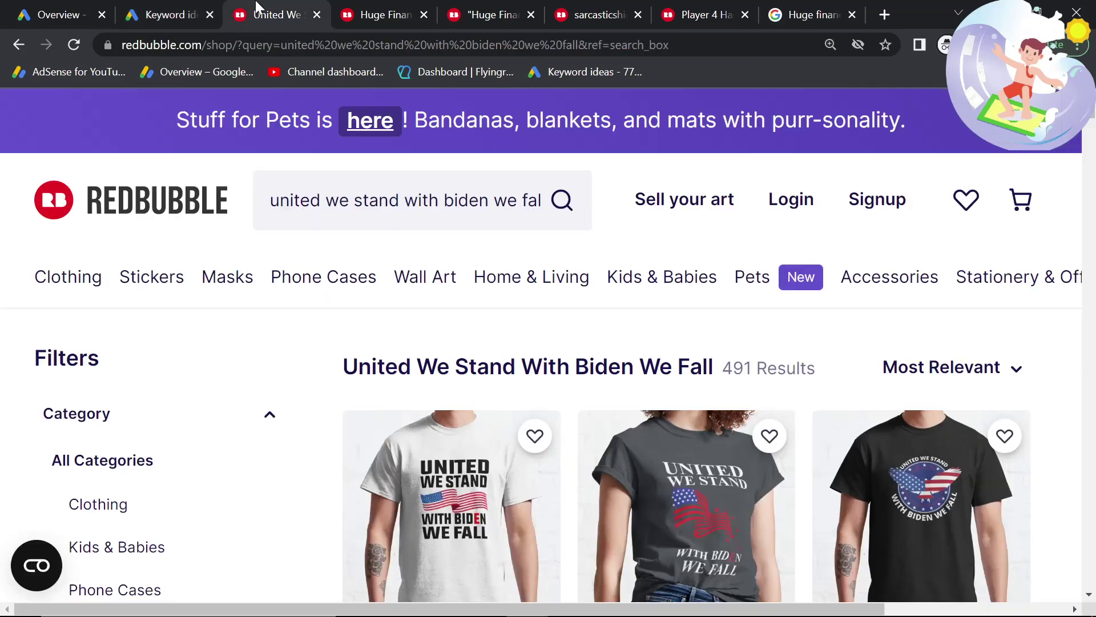
pyautogui.click(480, 208)
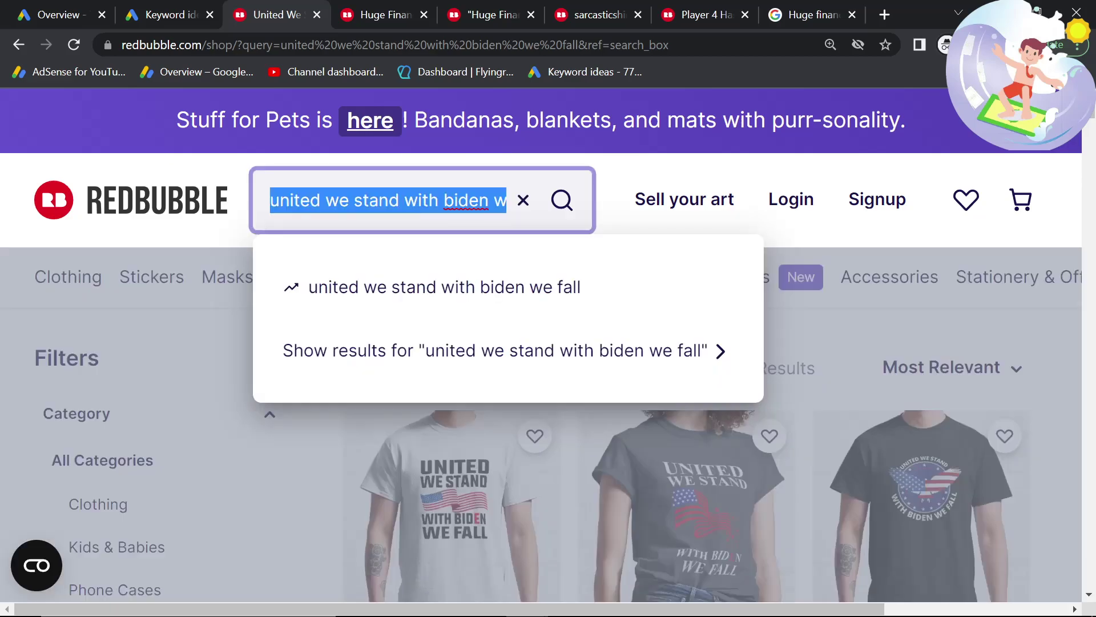
pyautogui.press('BackSpace')
pyautogui.scroll(-1, 405, 323)
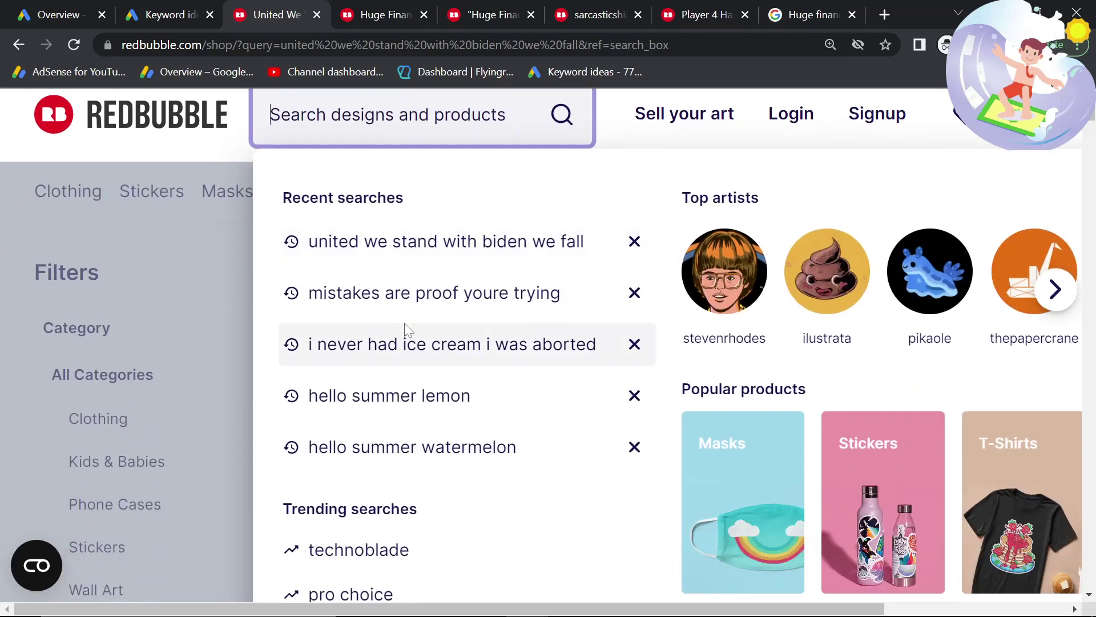
pyautogui.write('a')
pyautogui.scroll(-4, 399, 297)
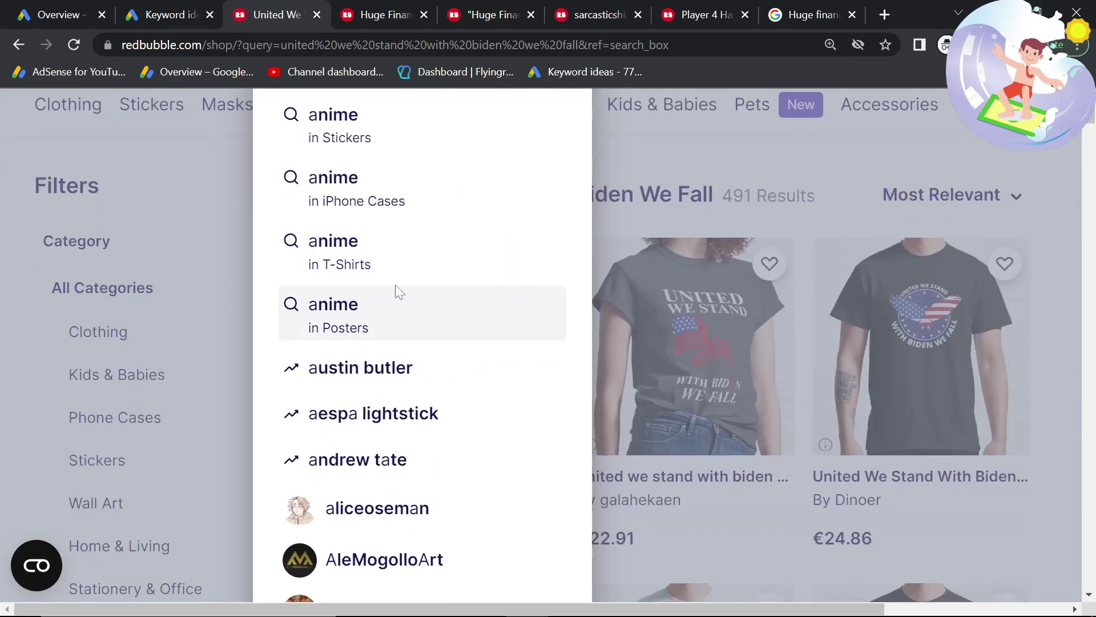
pyautogui.scroll(5, 398, 286)
pyautogui.press('BackSpace')
pyautogui.write('\\')
pyautogui.press('BackSpace')
pyautogui.write('z')
pyautogui.scroll(-1, 398, 286)
pyautogui.scroll(1, 400, 288)
# Look up Redbubble's suggestions for the starting letter "r", open "regulate your" and narrow it to the trending search "regulate your chicken".
pyautogui.press('BackSpace')
pyautogui.write('r')
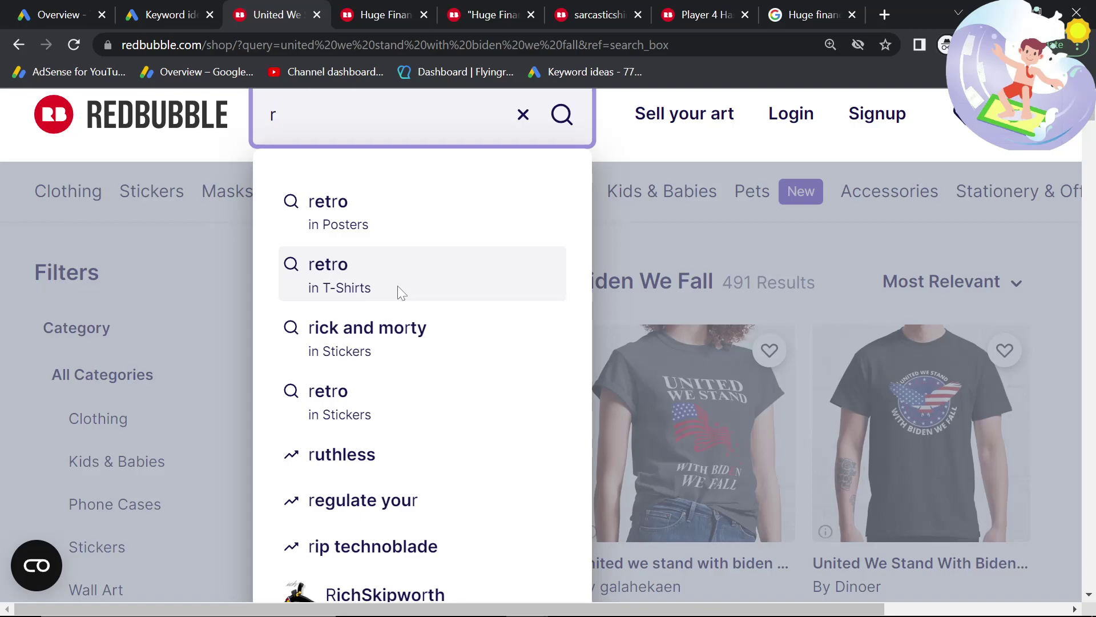
pyautogui.click(357, 500)
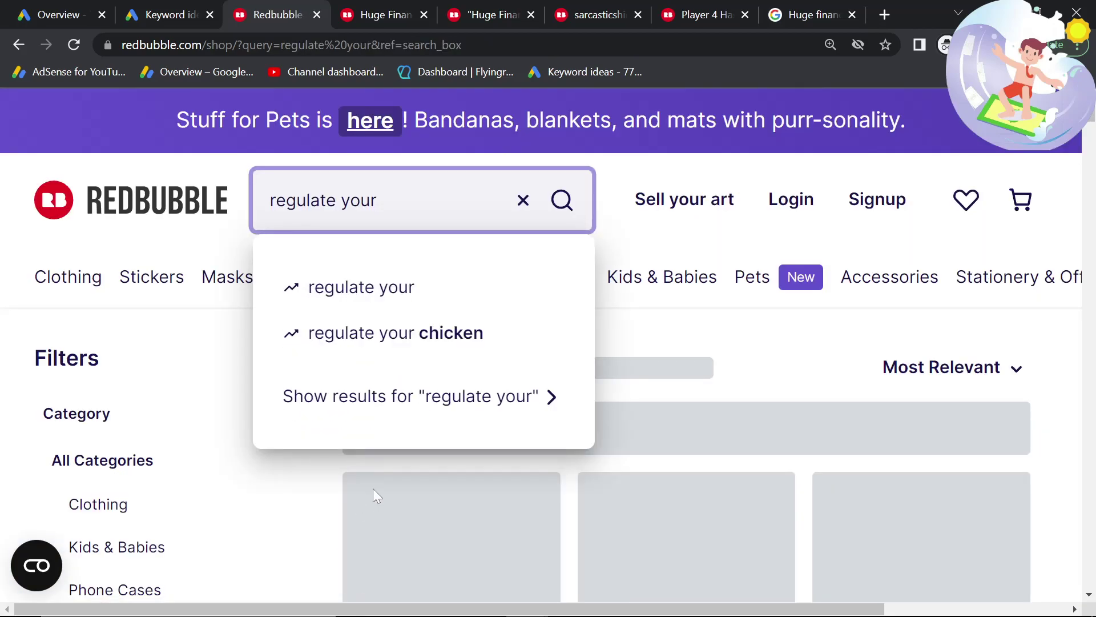
pyautogui.click(467, 324)
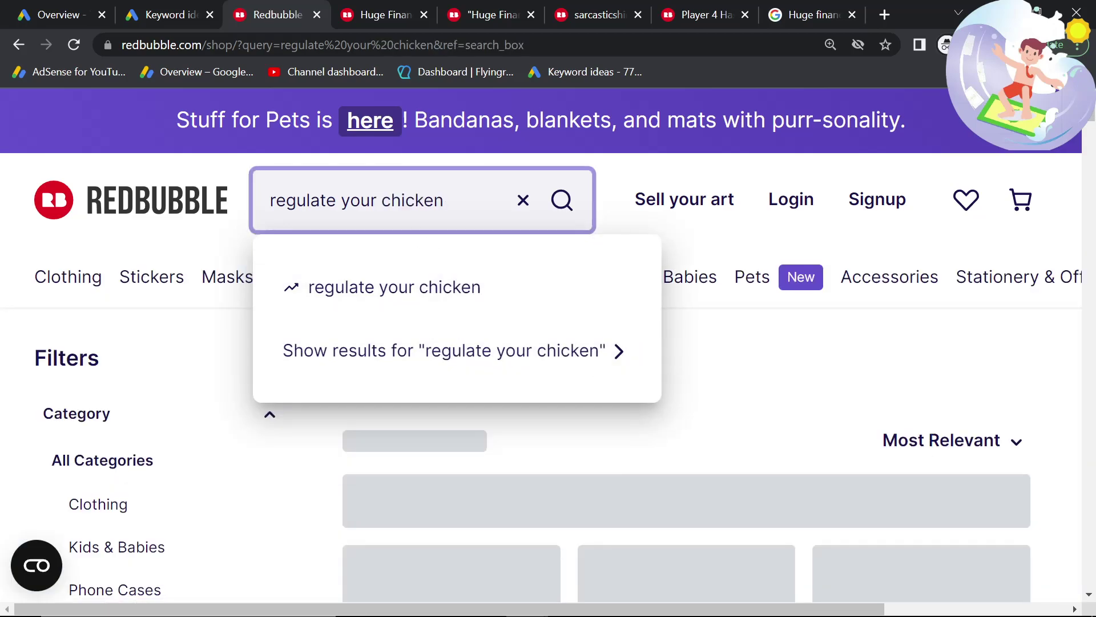
# Enter "regulate your chicken" as the Keyword Planner keyword and request its ideas.
pyautogui.click(206, 8)
pyautogui.click(311, 222)
pyautogui.write('regulate your chicken')
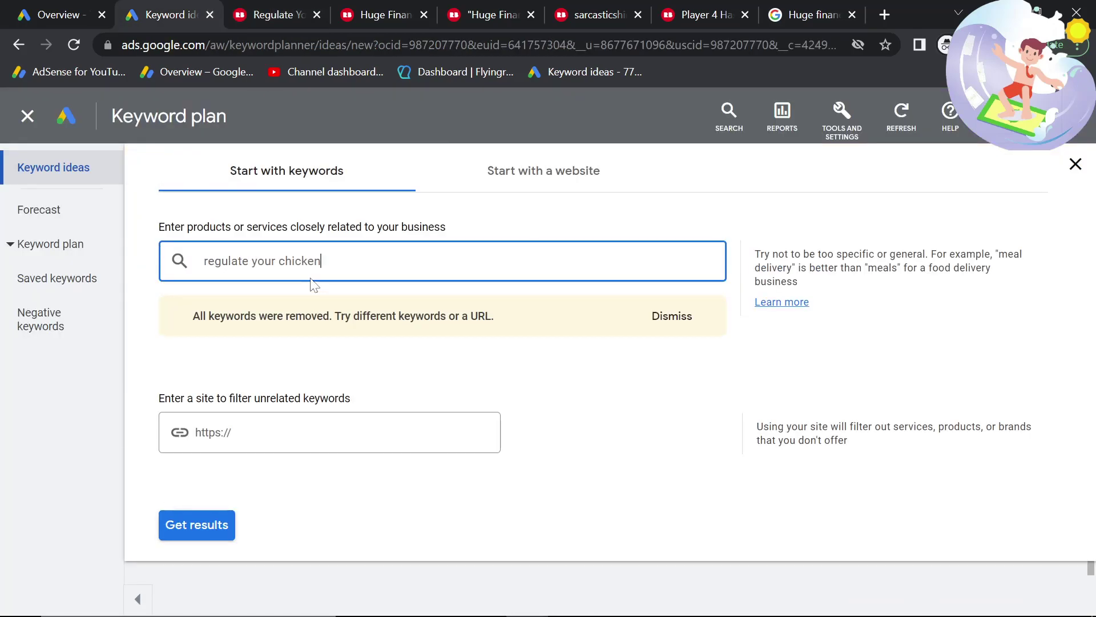
pyautogui.click(195, 513)
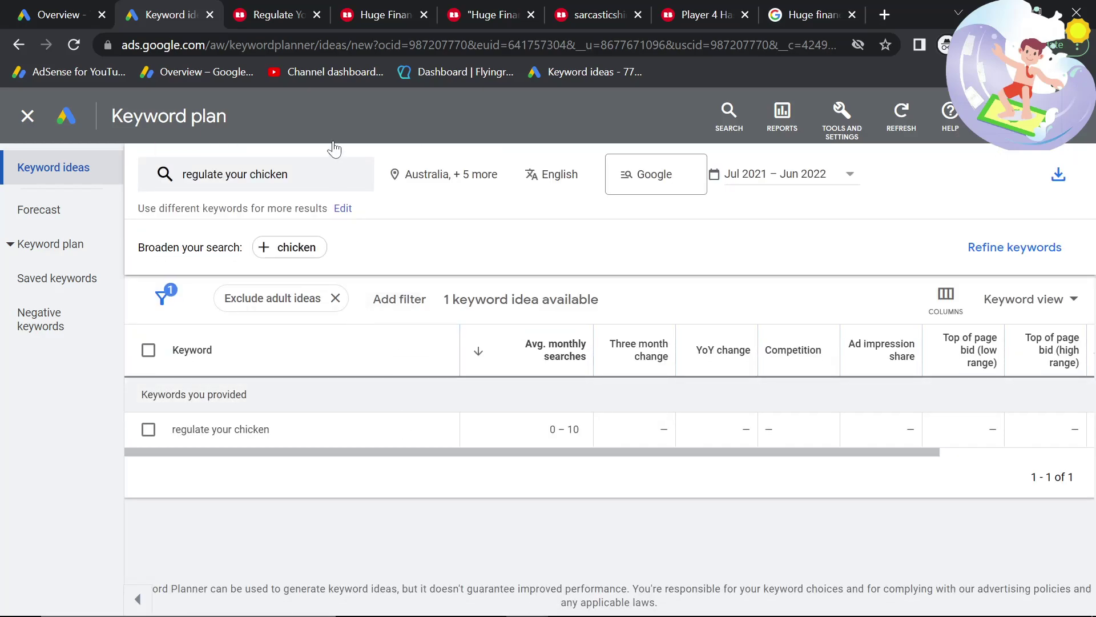
# Return to Redbubble and examine the result count and designs for "regulate your chicken".
pyautogui.click(302, 12)
pyautogui.click(157, 16)
pyautogui.click(280, 15)
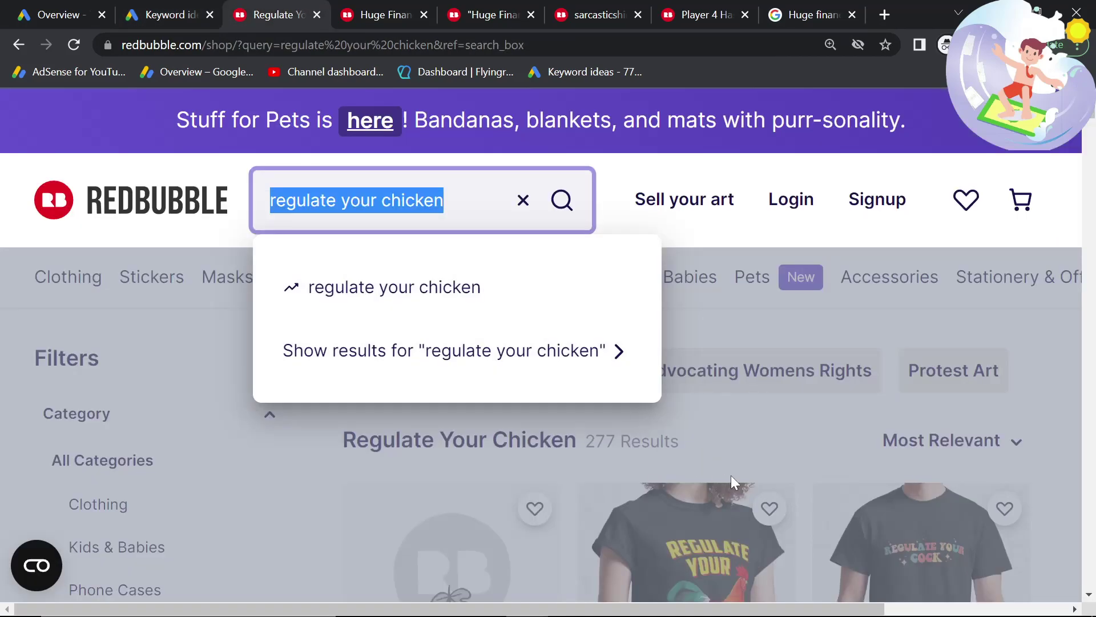
pyautogui.scroll(-3, 715, 468)
pyautogui.click(772, 207)
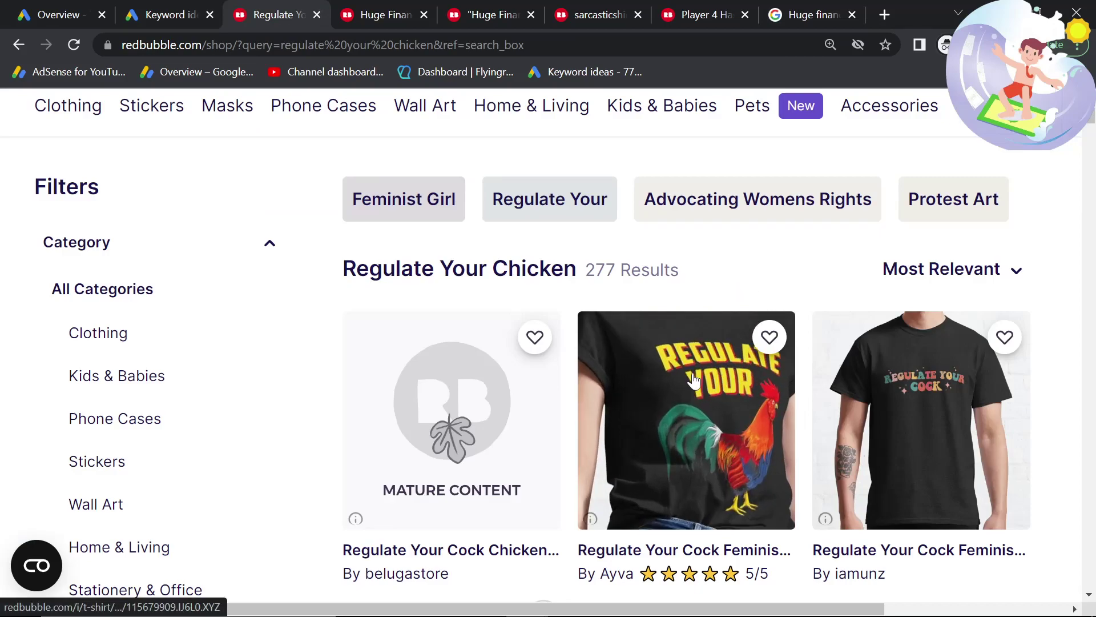
# Change the word "chicken" to "cock" in the Keyword Planner keyword and request its ideas.
pyautogui.hotkey('ctrl', 'shift', 'Tab')
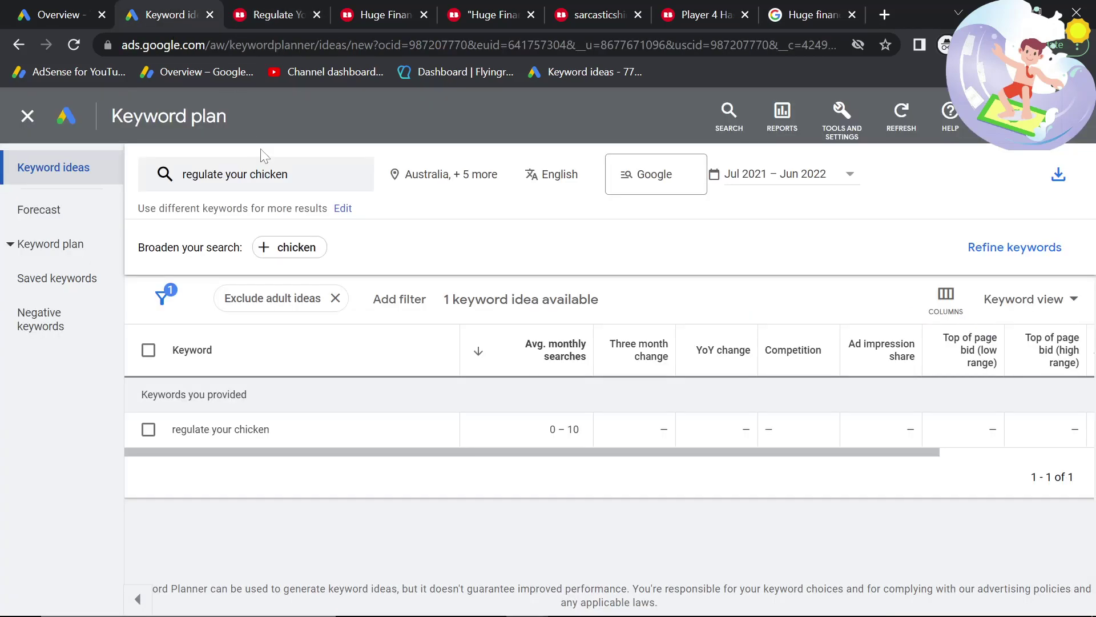
pyautogui.click(276, 182)
pyautogui.doubleClick(300, 261)
pyautogui.write('cock')
pyautogui.press('Return')
pyautogui.press('Return')
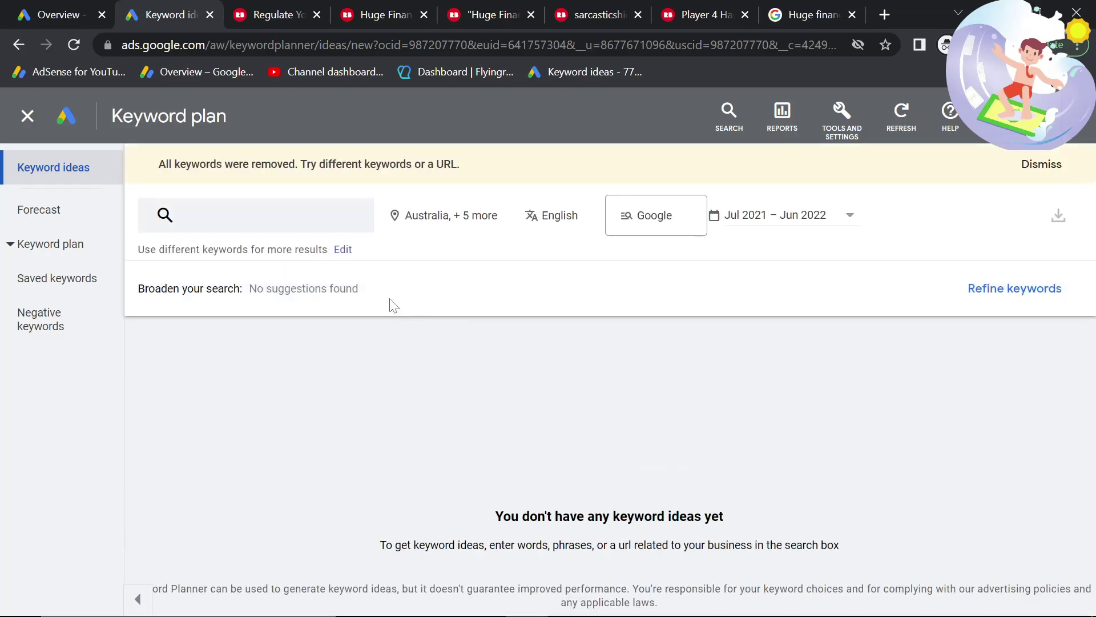
# Return to Redbubble, look through the "regulate your chicken" designs and clear the search term.
pyautogui.click(262, 7)
pyautogui.scroll(-4, 416, 337)
pyautogui.scroll(6, 408, 314)
pyautogui.scroll(-2, 409, 313)
pyautogui.scroll(2, 115, 166)
pyautogui.click(371, 199)
pyautogui.press('BackSpace')
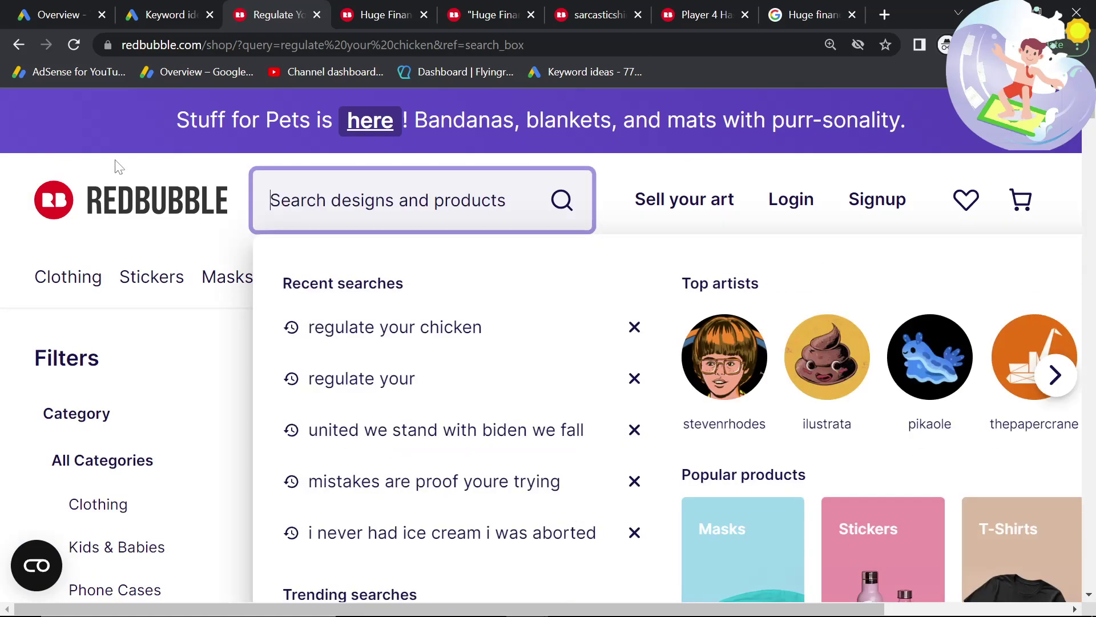
# Search Redbubble for "pregnancy" and examine its suggestions, related tags and result count.
pyautogui.click(186, 8)
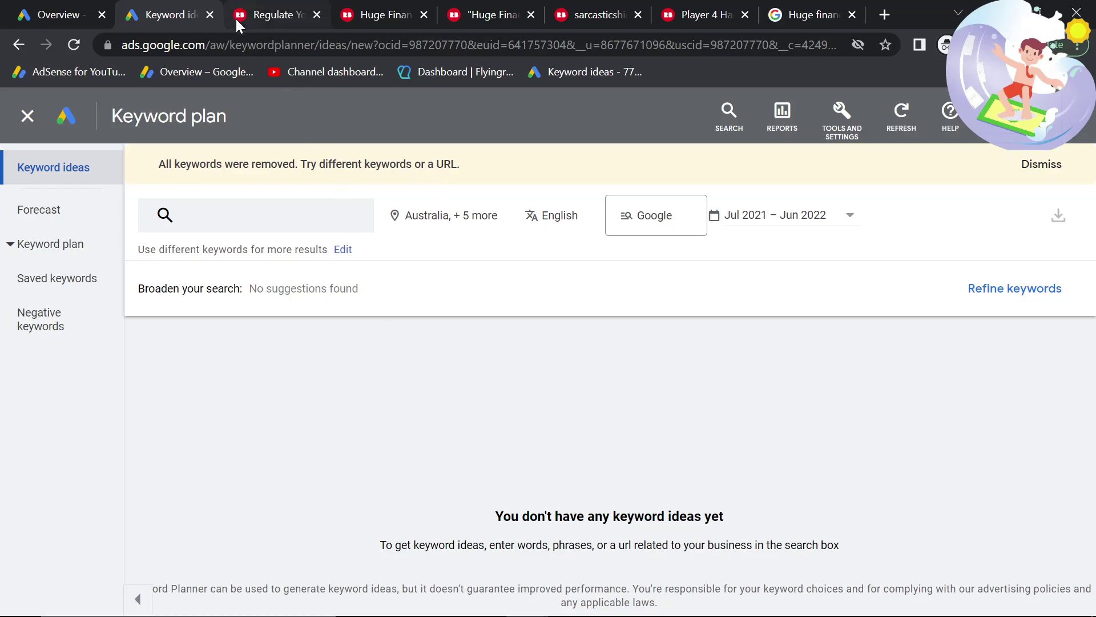
pyautogui.click(282, 23)
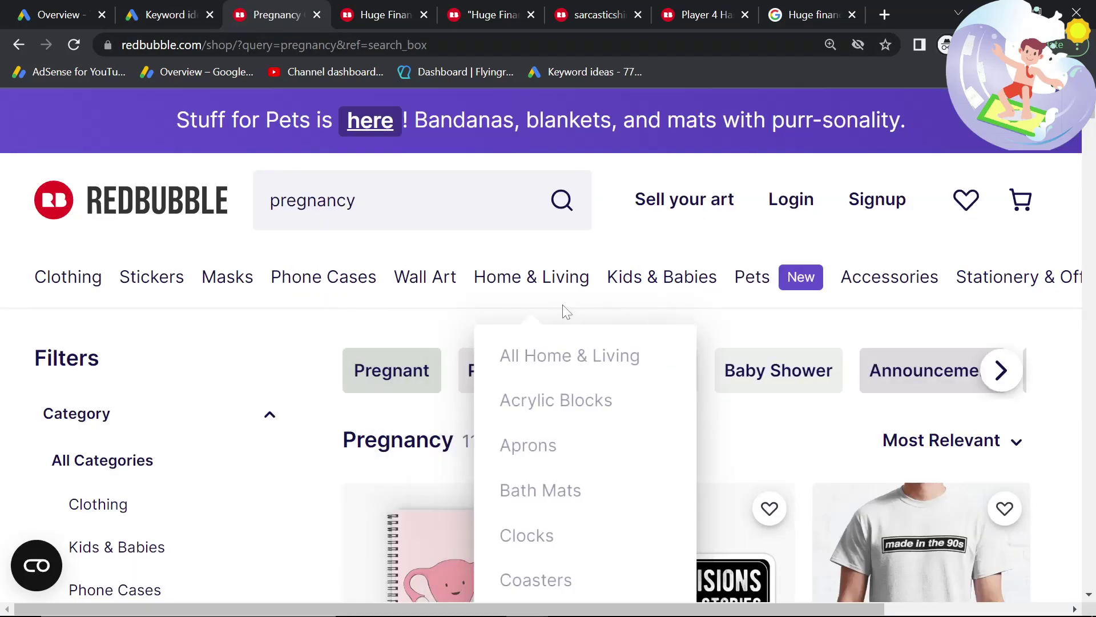
pyautogui.click(400, 200)
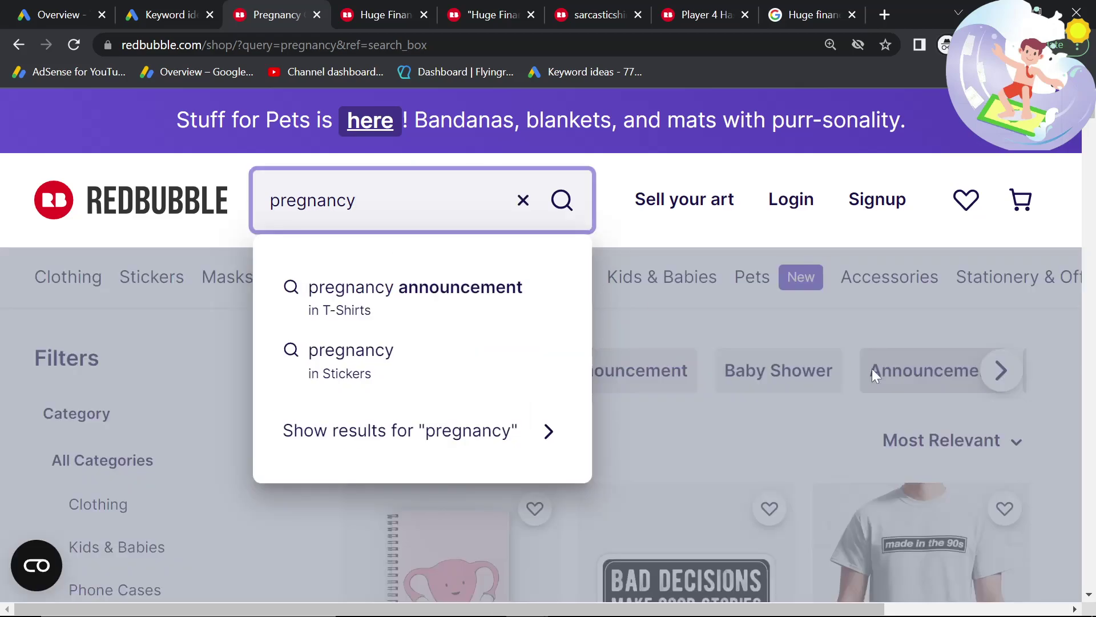
pyautogui.click(889, 318)
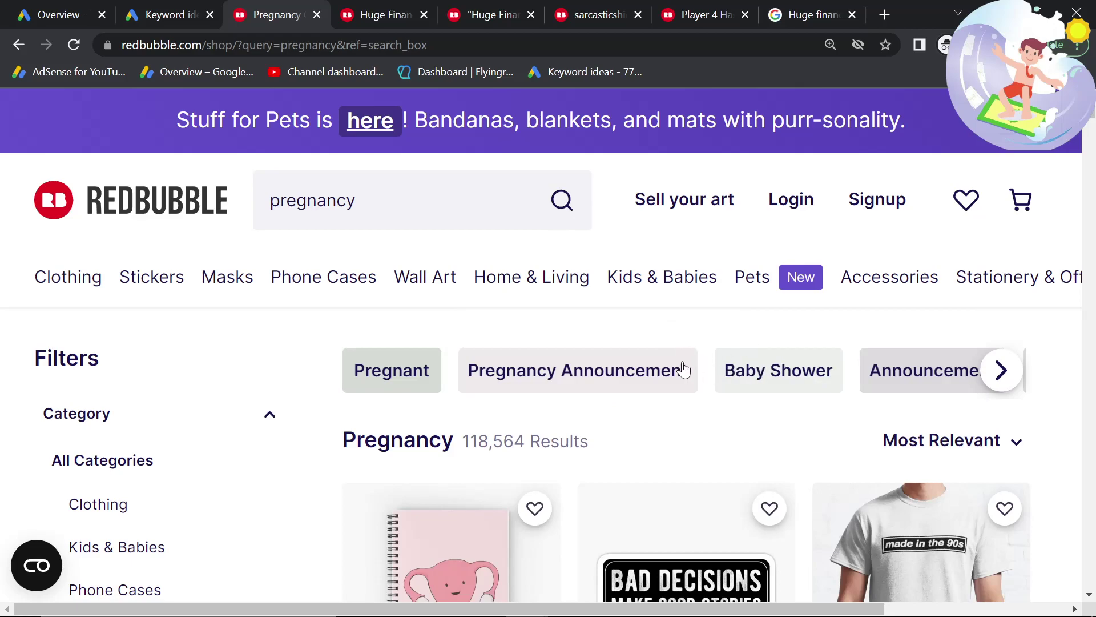
# Show Redbubble's related "Pregnancy Announcement" results and open the "So You've Ruined Your Life" sticker page.
pyautogui.click(573, 372)
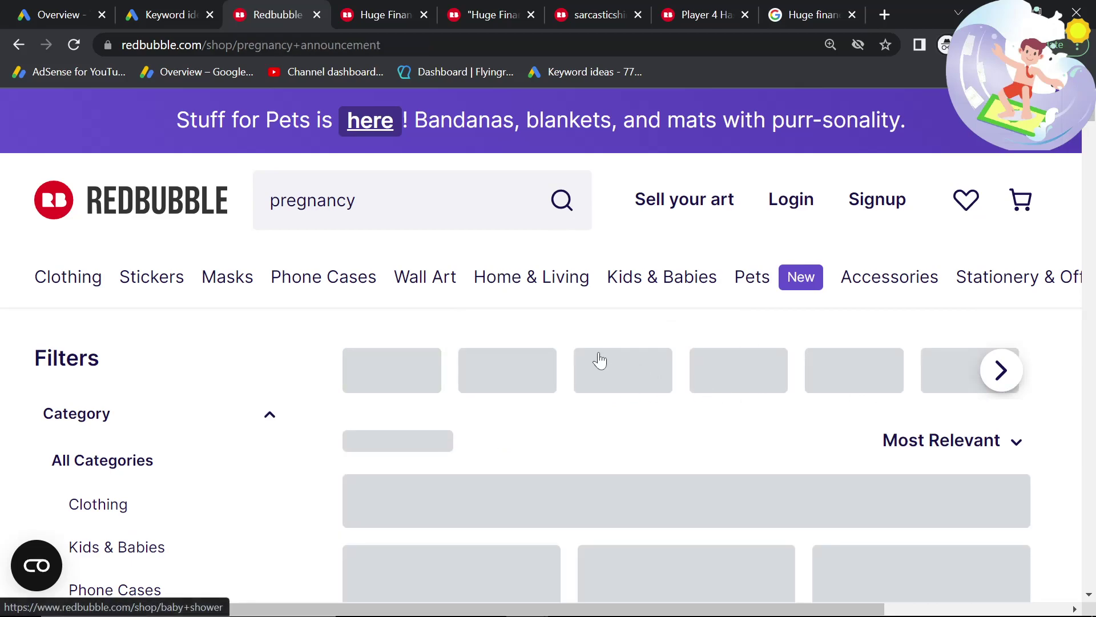
pyautogui.scroll(-5, 797, 420)
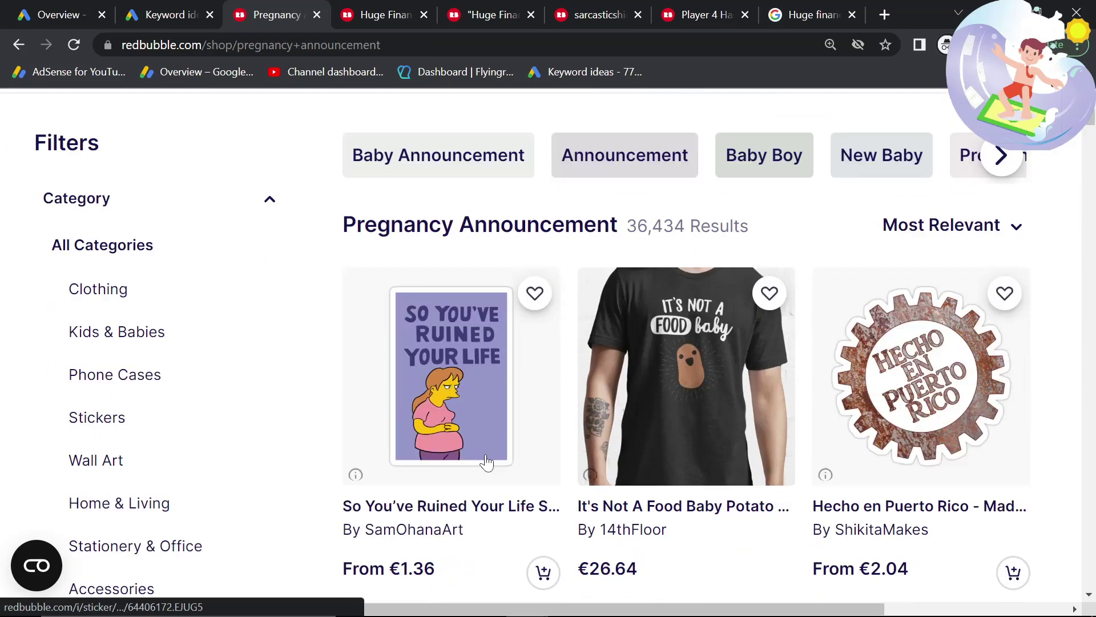
pyautogui.click(434, 394)
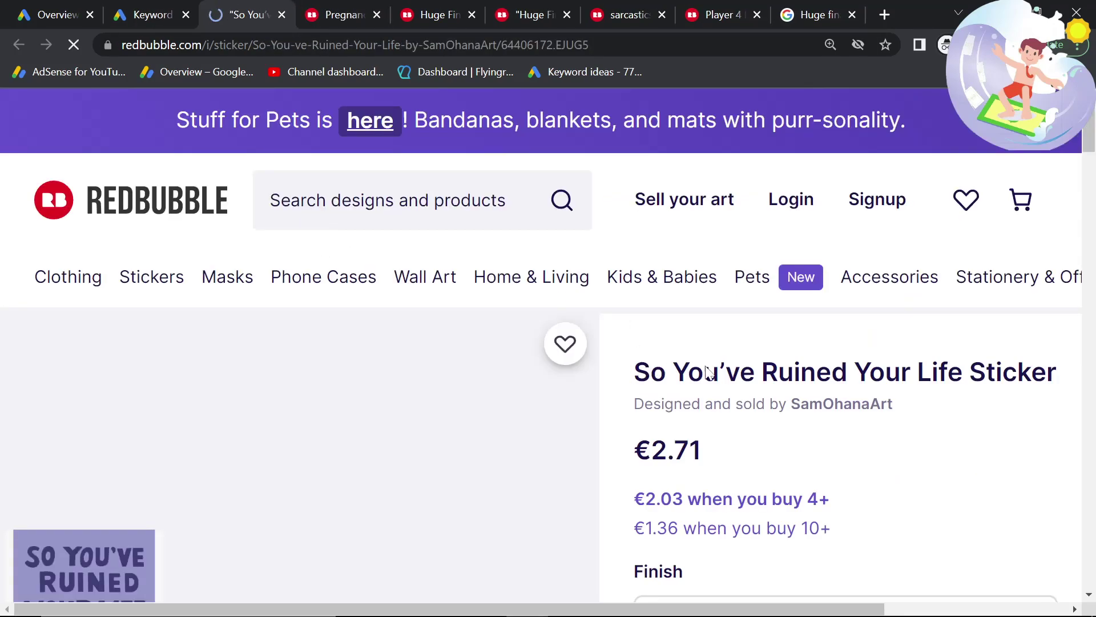
# Copy the phrase "So You've Ruined Your Life" from the sticker title and get its Keyword Planner ideas and average monthly searches.
pyautogui.moveTo(635, 372); pyautogui.dragTo(961, 372)
pyautogui.hotkey('ctrl', 'c')
pyautogui.click(171, 12)
pyautogui.click(297, 220)
pyautogui.hotkey('ctrl', 'v')
pyautogui.press('Return')
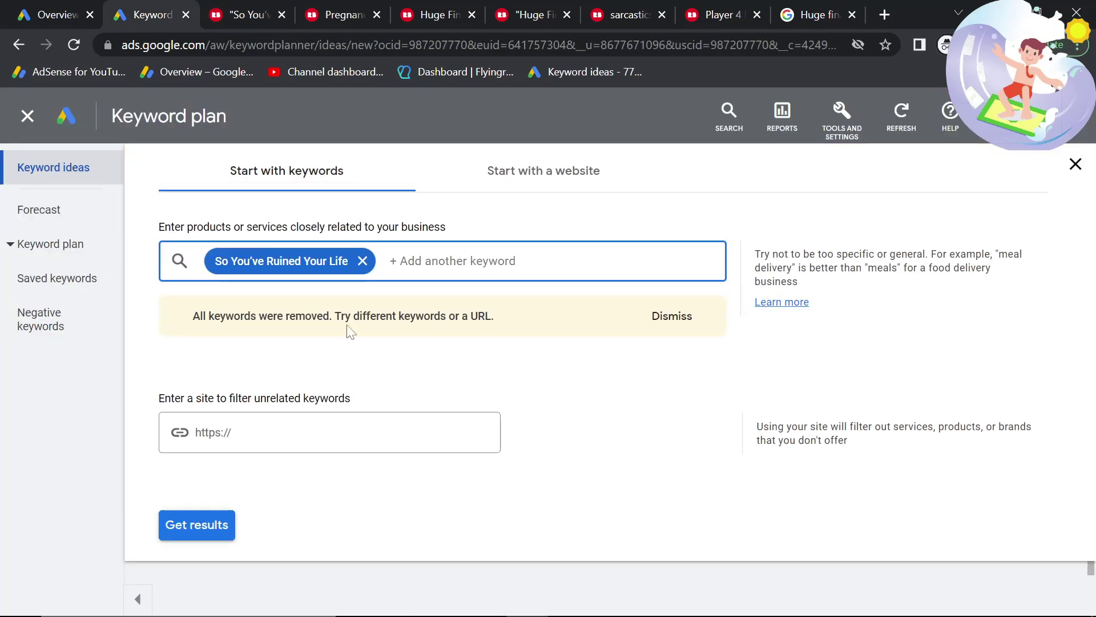
pyautogui.click(209, 539)
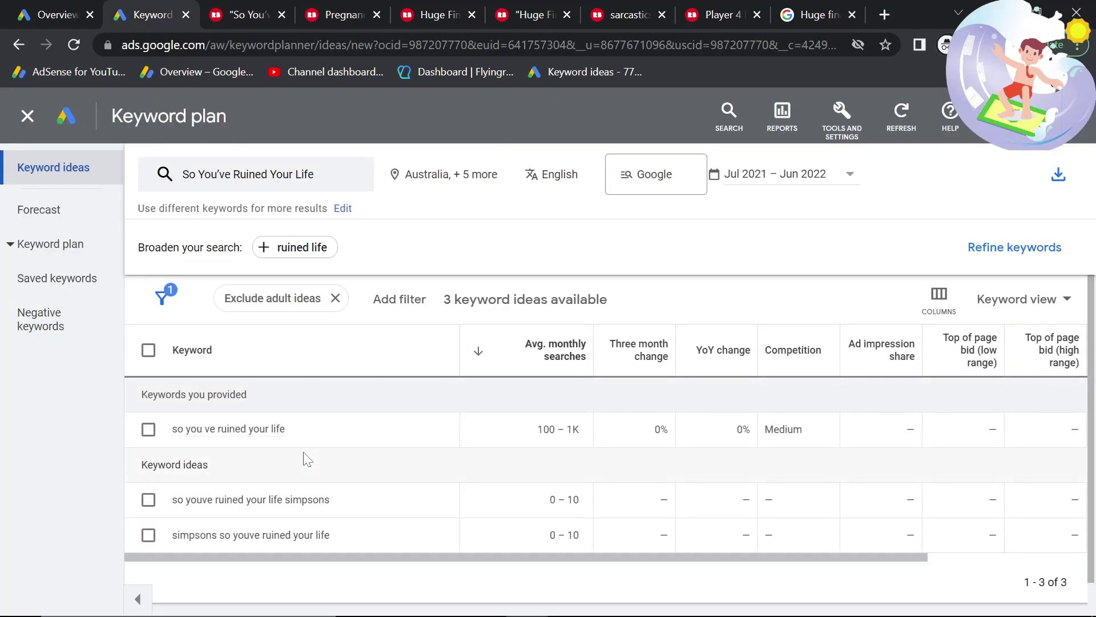
pyautogui.moveTo(513, 433); pyautogui.dragTo(636, 442)
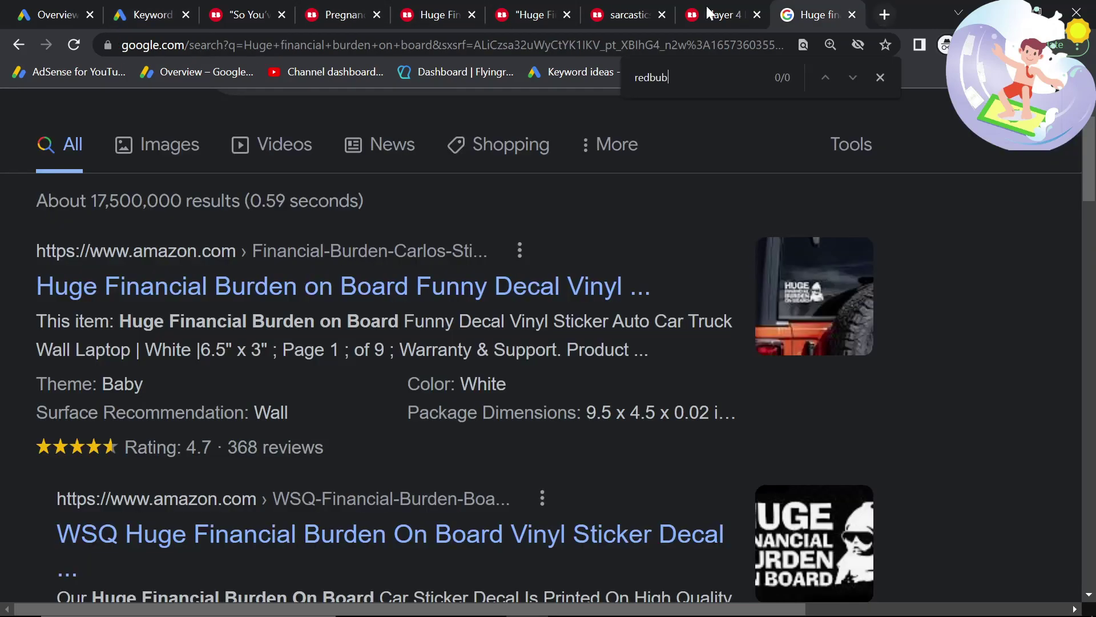
# Search Google for "So You've Ruined Your Life" and find "redbub" on the results page.
pyautogui.click(817, 15)
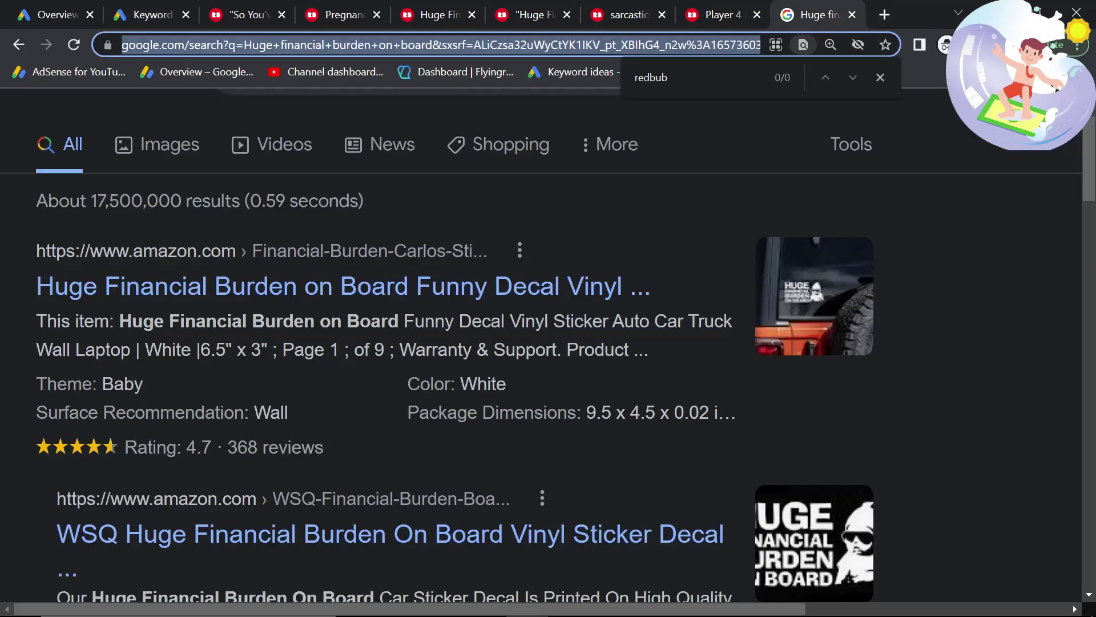
pyautogui.hotkey('ctrl', 'v')
pyautogui.press('Return')
pyautogui.scroll(-5, 314, 394)
pyautogui.hotkey('ctrl', 'f')
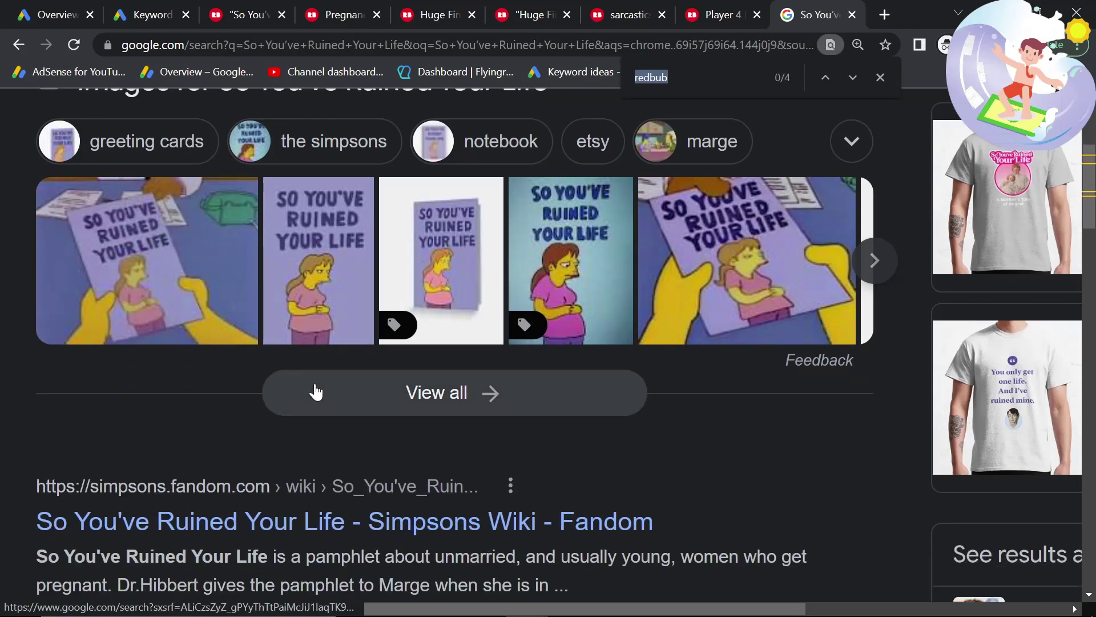
pyautogui.press('Return')
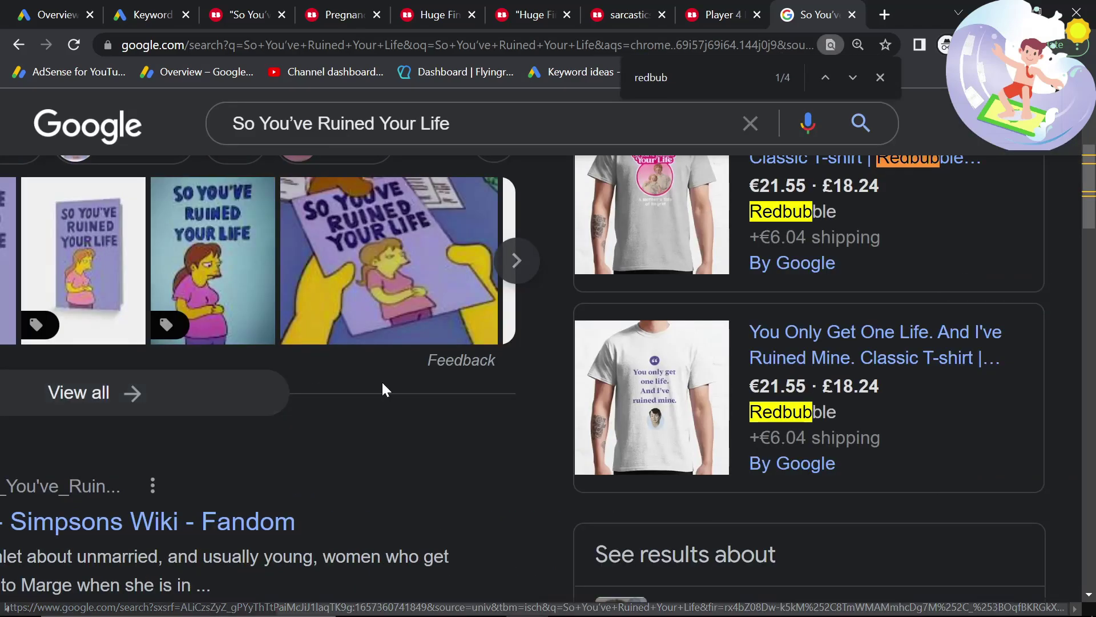
# Return to Redbubble's "Pregnancy Announcement" results and open the "It's Not A Food Baby" potato T-shirt in its own tab.
pyautogui.click(237, 8)
pyautogui.click(171, 8)
pyautogui.click(243, 8)
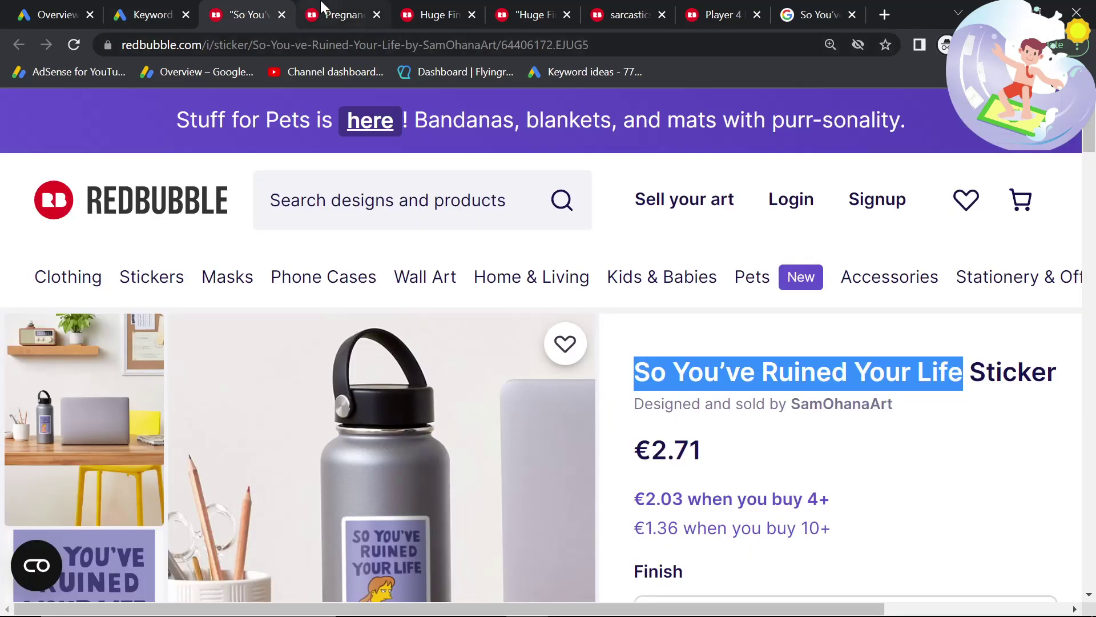
pyautogui.moveTo(322, 7); pyautogui.dragTo(251, 12)
pyautogui.scroll(-1, 551, 362)
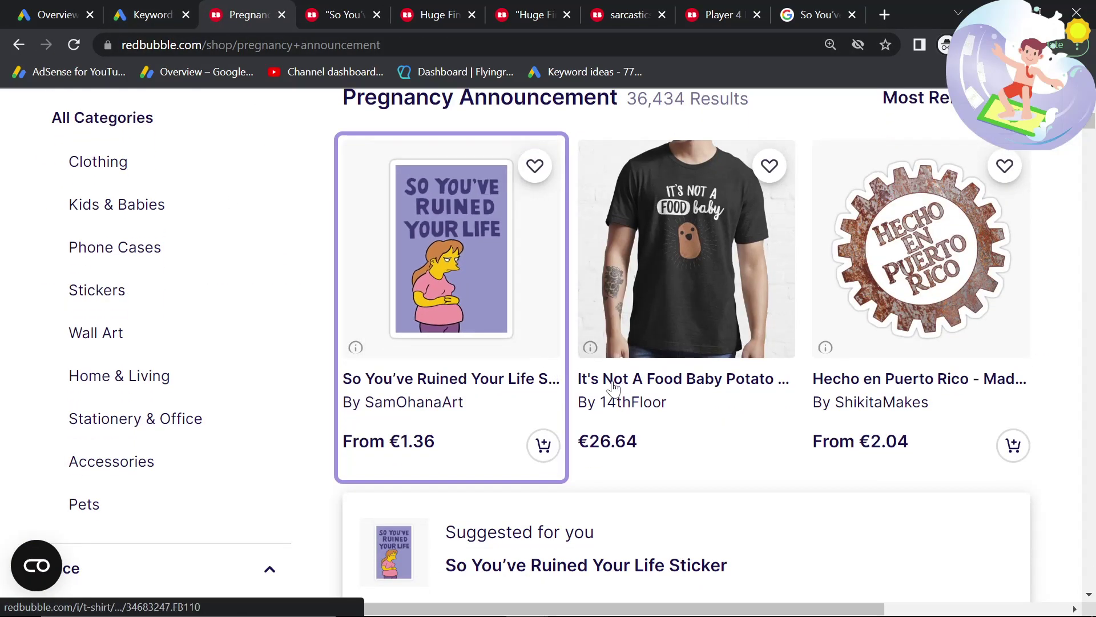
pyautogui.rightClick(637, 334)
pyautogui.click(697, 346)
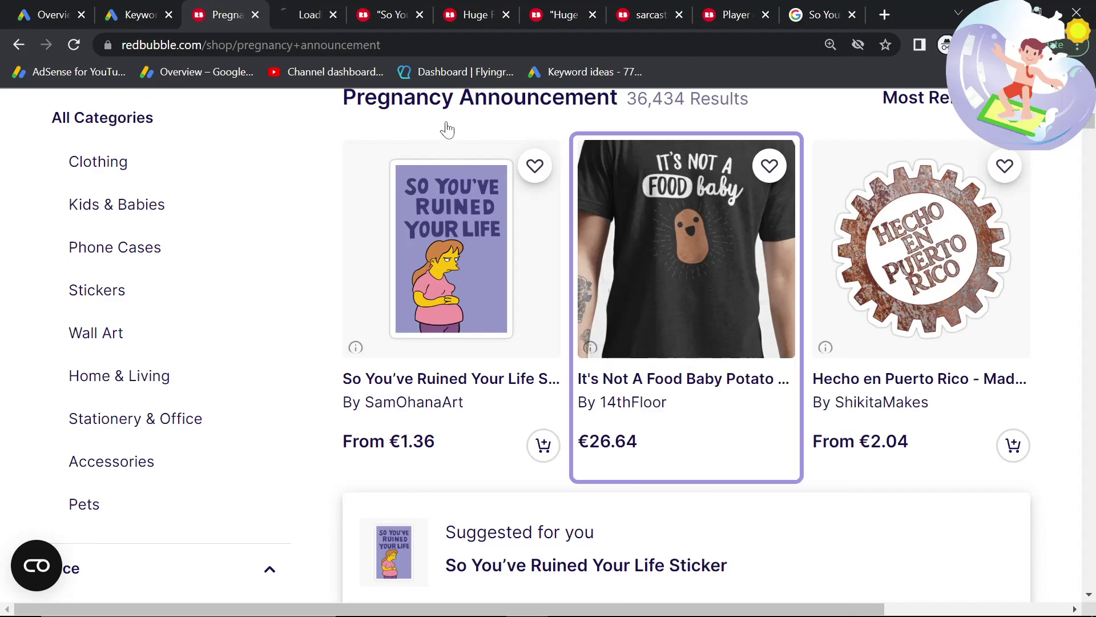
pyautogui.click(224, 7)
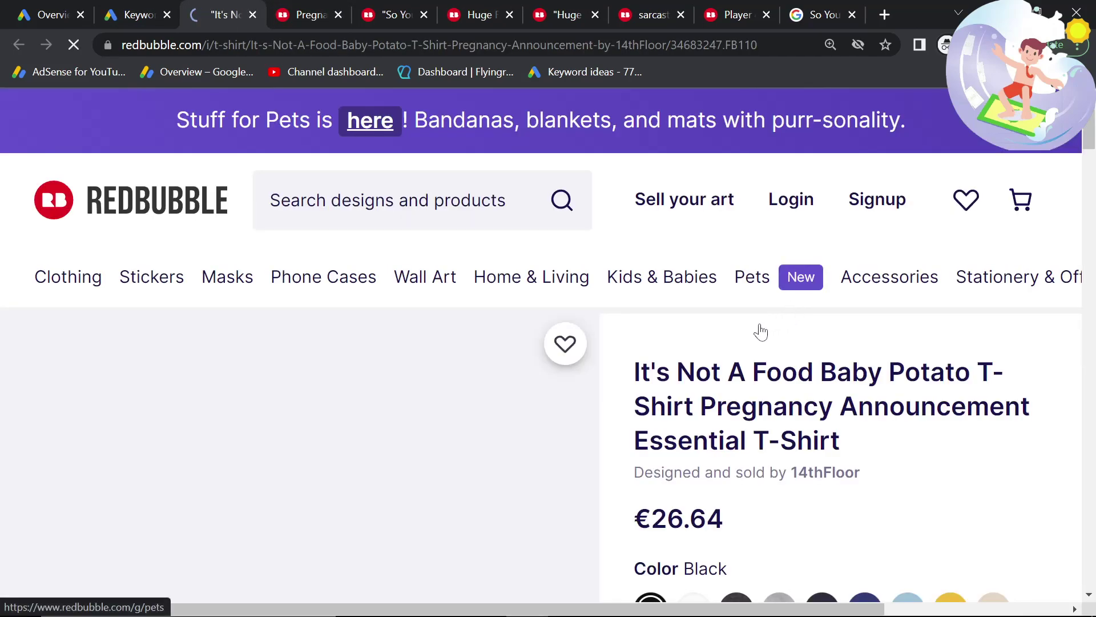
# Copy "It's Not A Food Baby" from the T-shirt title, replace the Keyword Planner keyword with it and request its ideas.
pyautogui.moveTo(866, 377); pyautogui.dragTo(882, 373)
pyautogui.hotkey('ctrl', 'c')
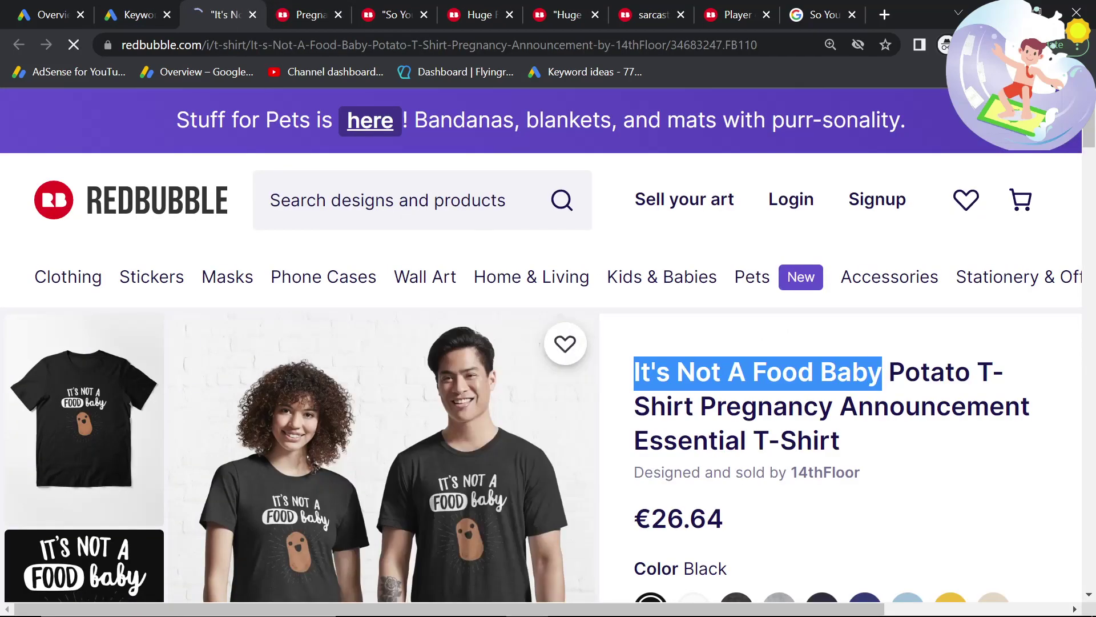
pyautogui.click(137, 14)
pyautogui.click(343, 207)
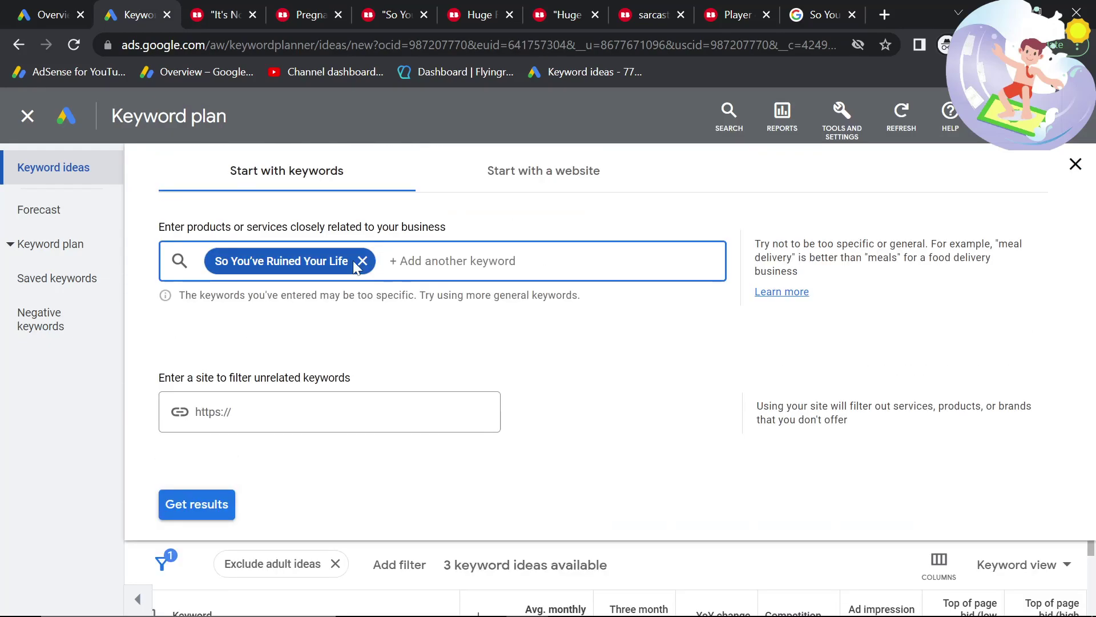
pyautogui.click(361, 258)
pyautogui.hotkey('ctrl', 'v')
pyautogui.press('Return')
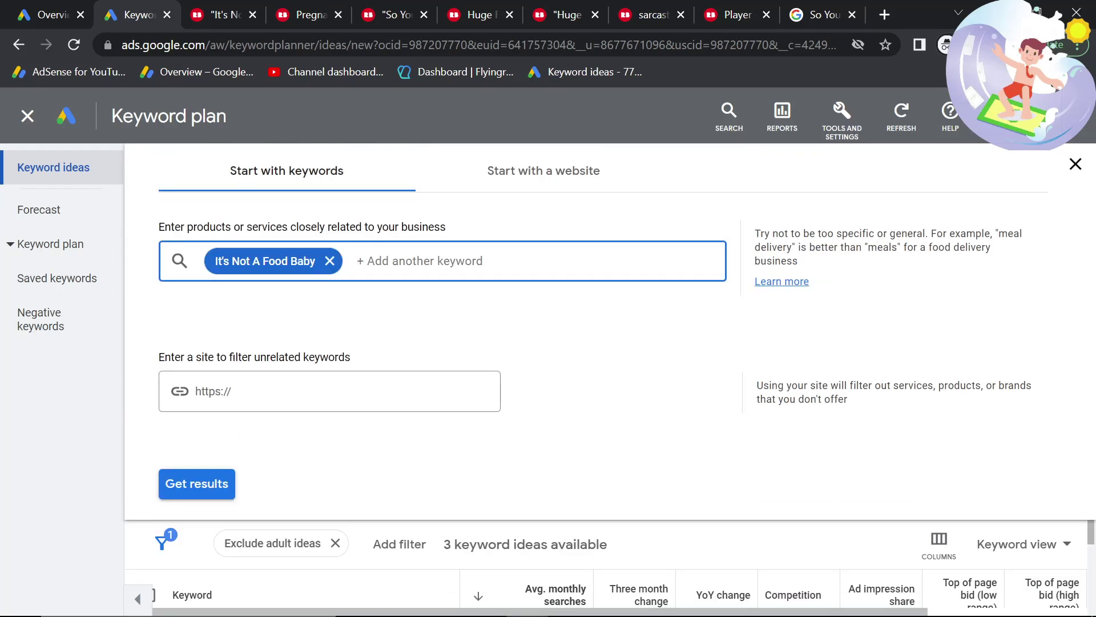
pyautogui.click(211, 484)
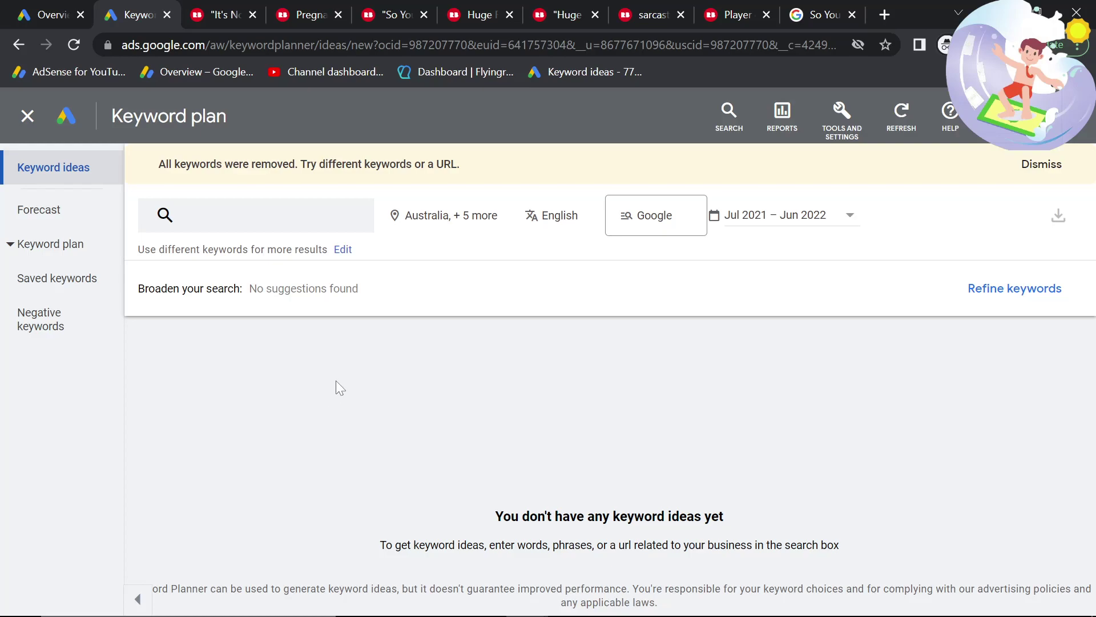
# Look through more Redbubble pregnancy announcement designs and highlight "Auntie 2023 Loading" in the sticker's title.
pyautogui.click(219, 14)
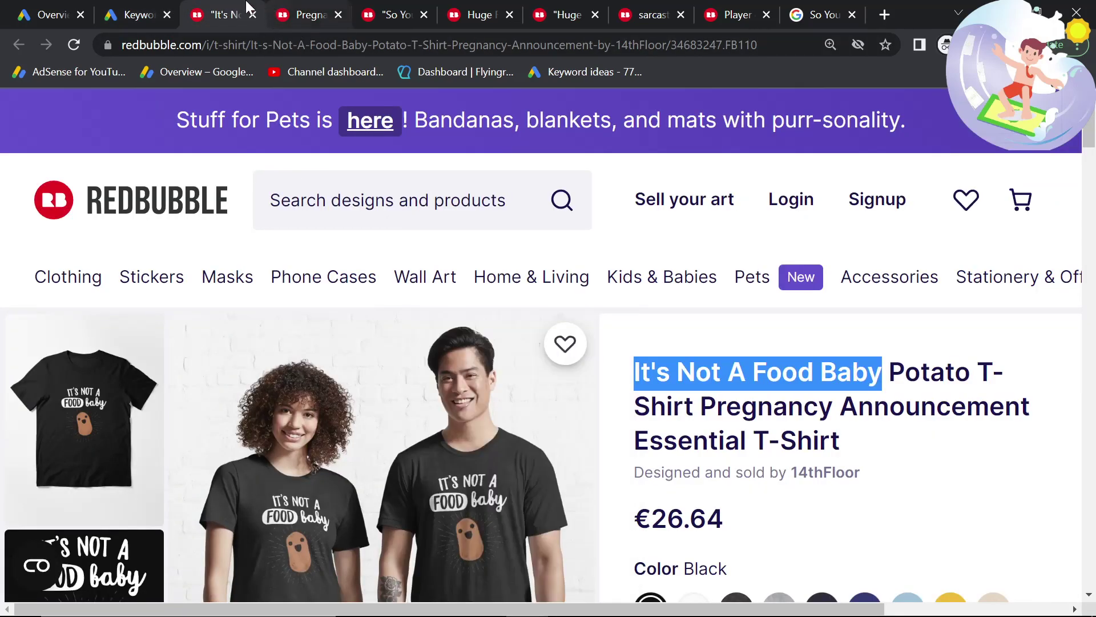
pyautogui.hotkey('ctrl', 'Tab')
pyautogui.scroll(-3, 394, 380)
pyautogui.scroll(3, 616, 420)
pyautogui.scroll(-10, 651, 434)
pyautogui.scroll(-2, 498, 418)
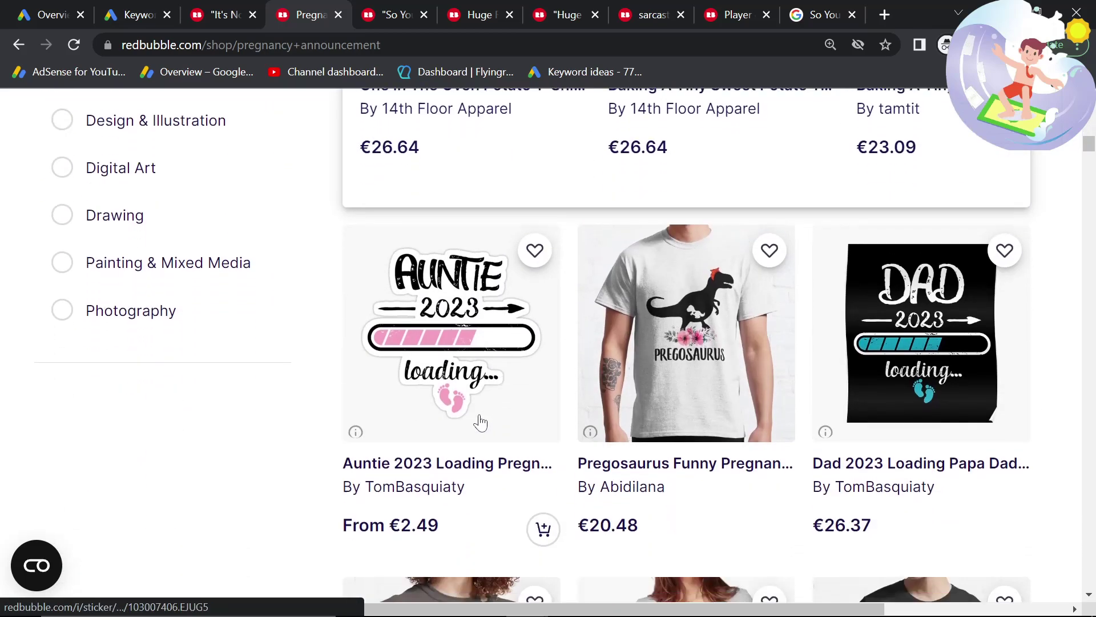
pyautogui.moveTo(338, 465); pyautogui.dragTo(494, 464)
# Enter "auntie loading" as the Keyword Planner keyword and request its ideas.
pyautogui.click(222, 14)
pyautogui.click(137, 14)
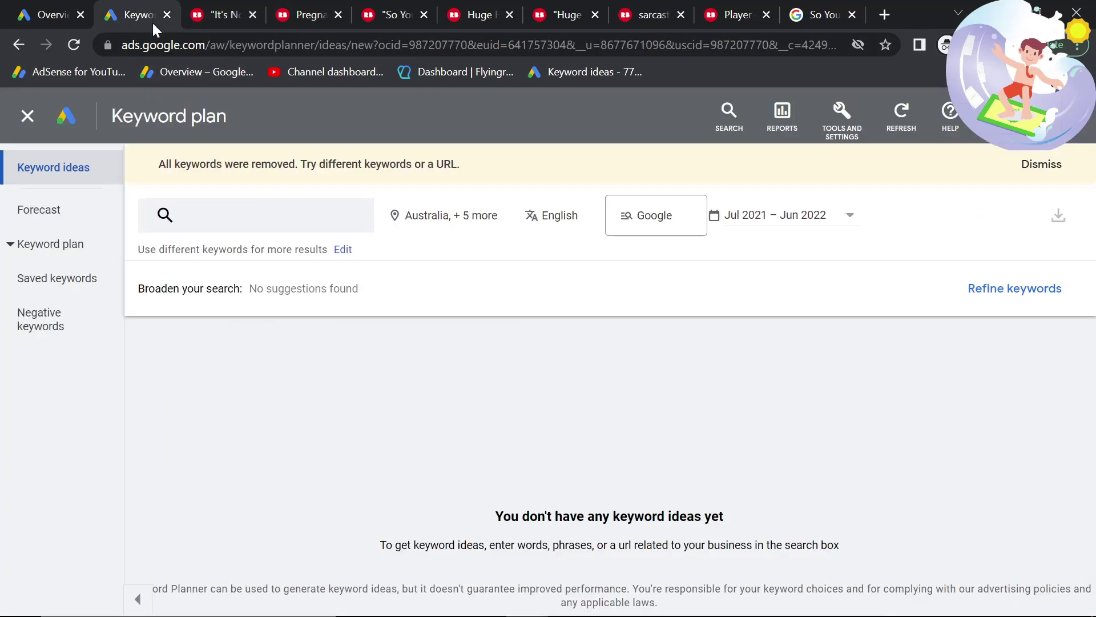
pyautogui.click(313, 217)
pyautogui.write('aun')
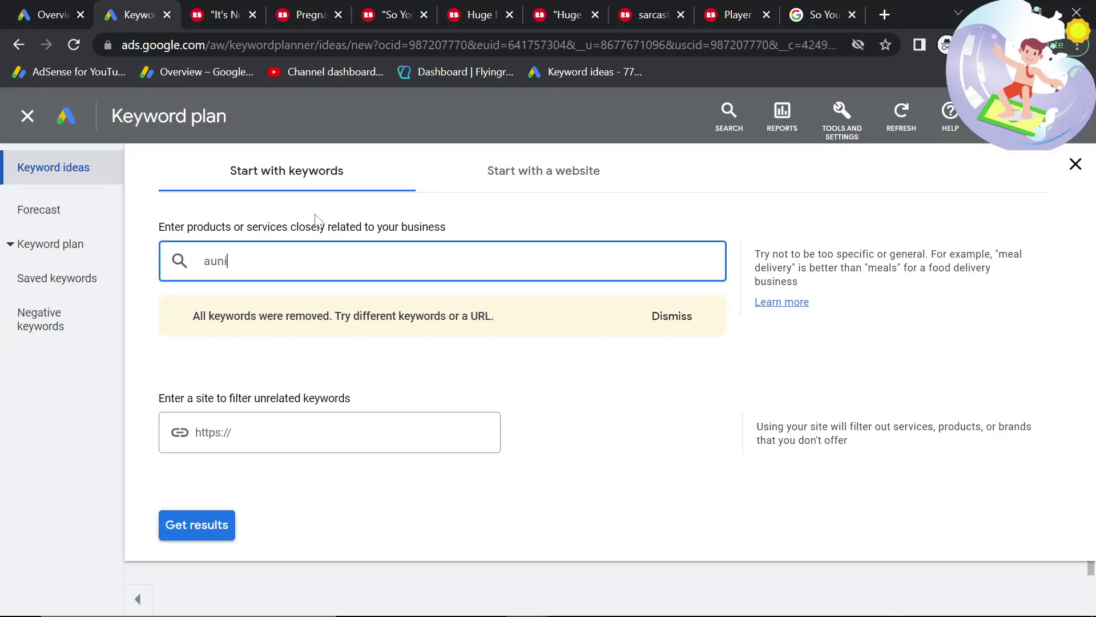
pyautogui.write('tie loading')
pyautogui.press('Return')
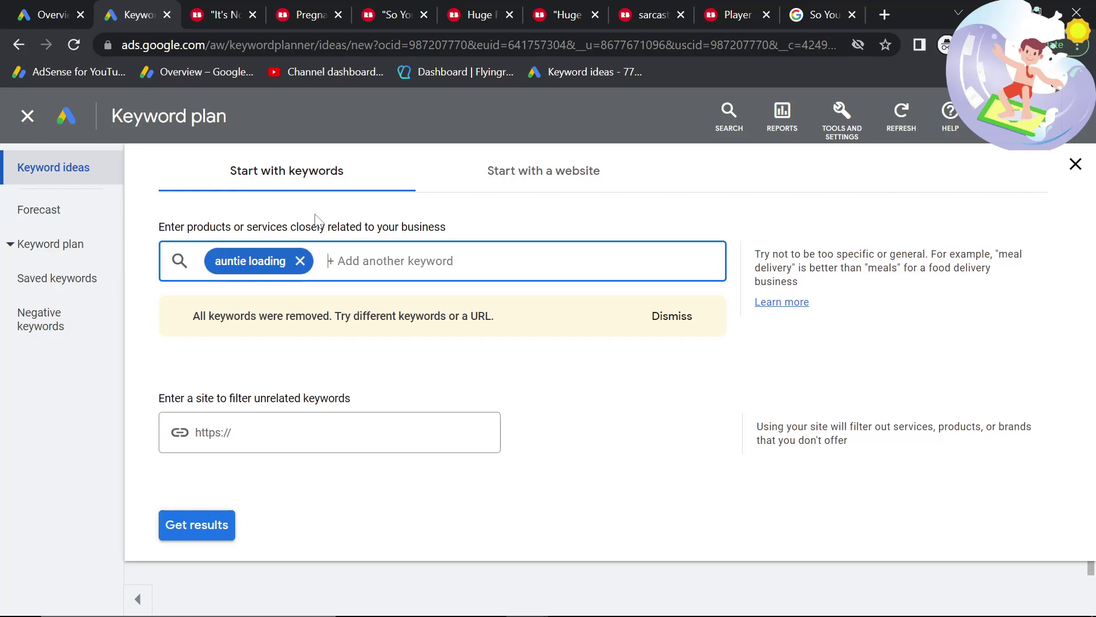
pyautogui.click(203, 529)
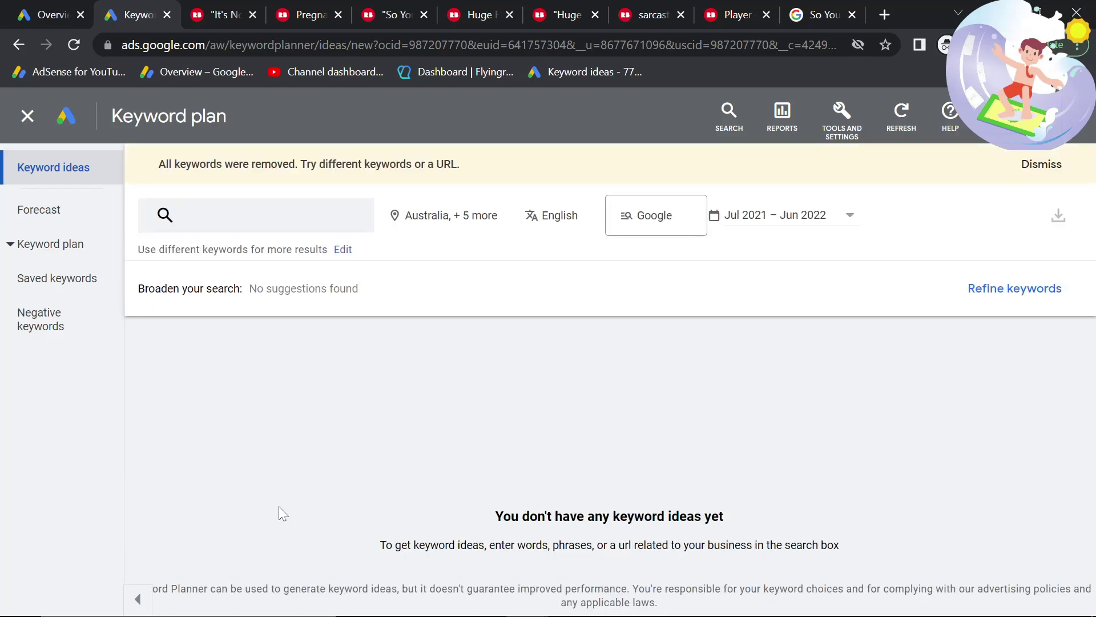
# Request Keyword Planner ideas for "mom loading", "baby loading" and "auntie loading" together and look through the list.
pyautogui.click(290, 207)
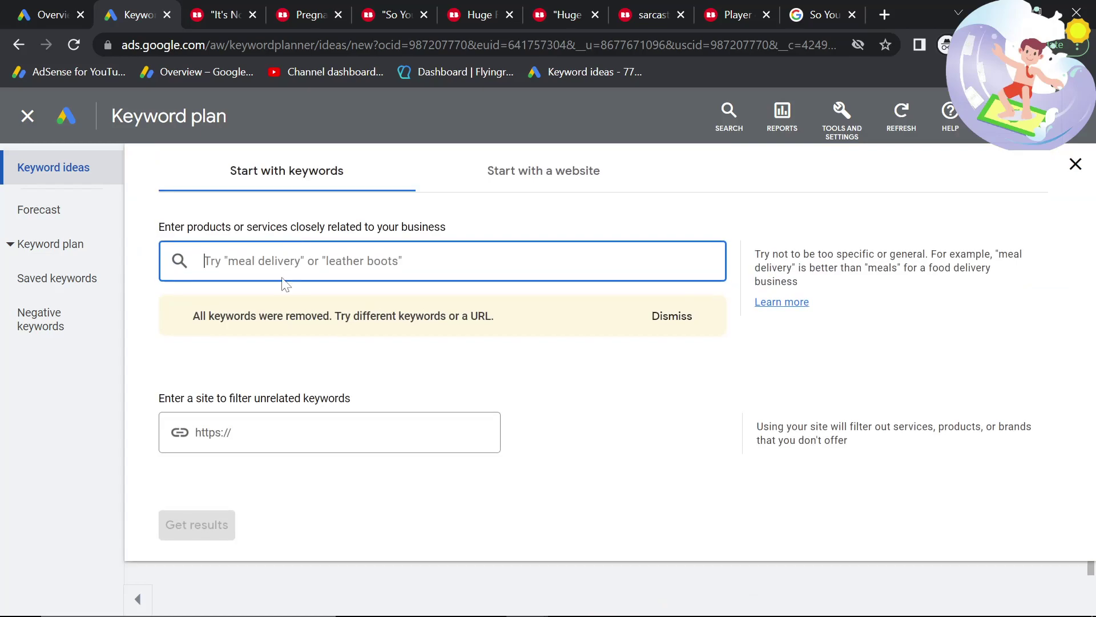
pyautogui.write('mom load')
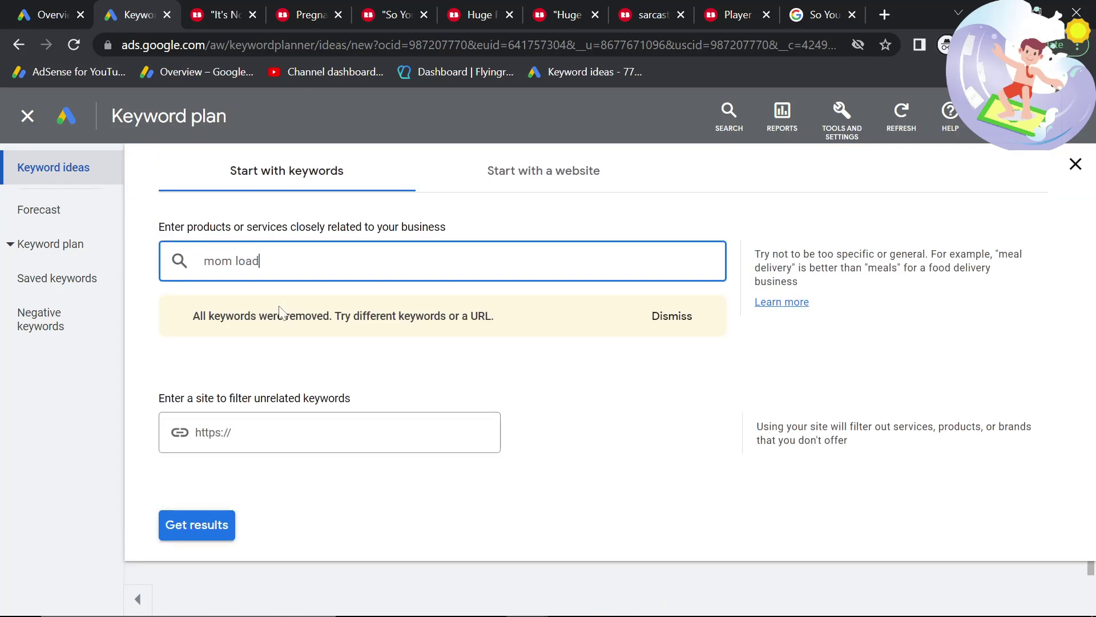
pyautogui.write('ing')
pyautogui.press('Return')
pyautogui.write('baby loading')
pyautogui.press('Return')
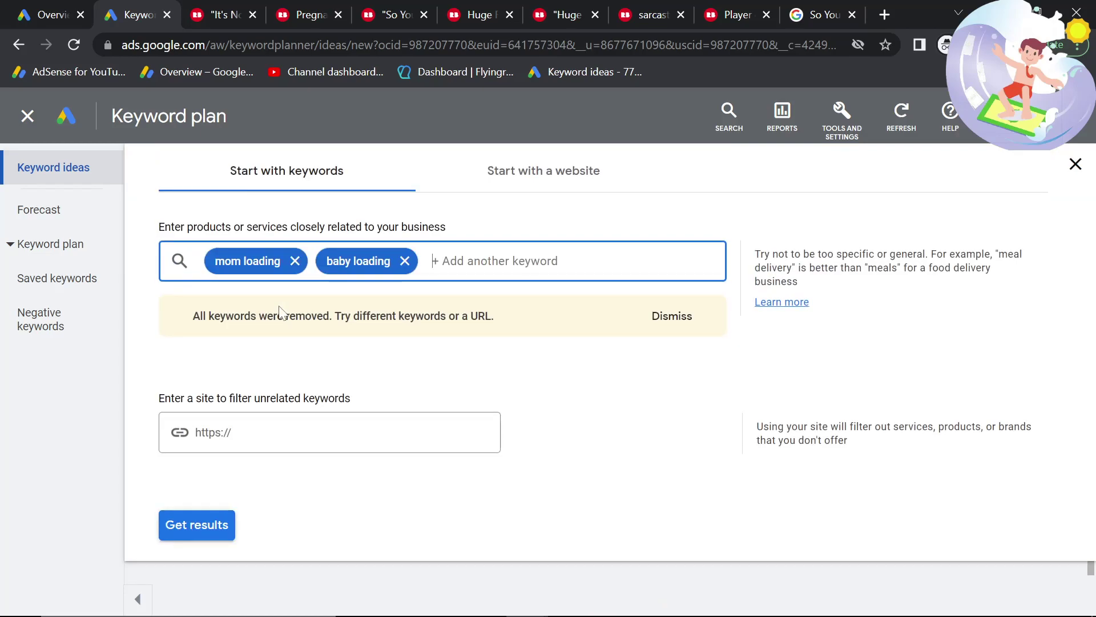
pyautogui.write('auntie loading')
pyautogui.press('Return')
pyautogui.click(219, 531)
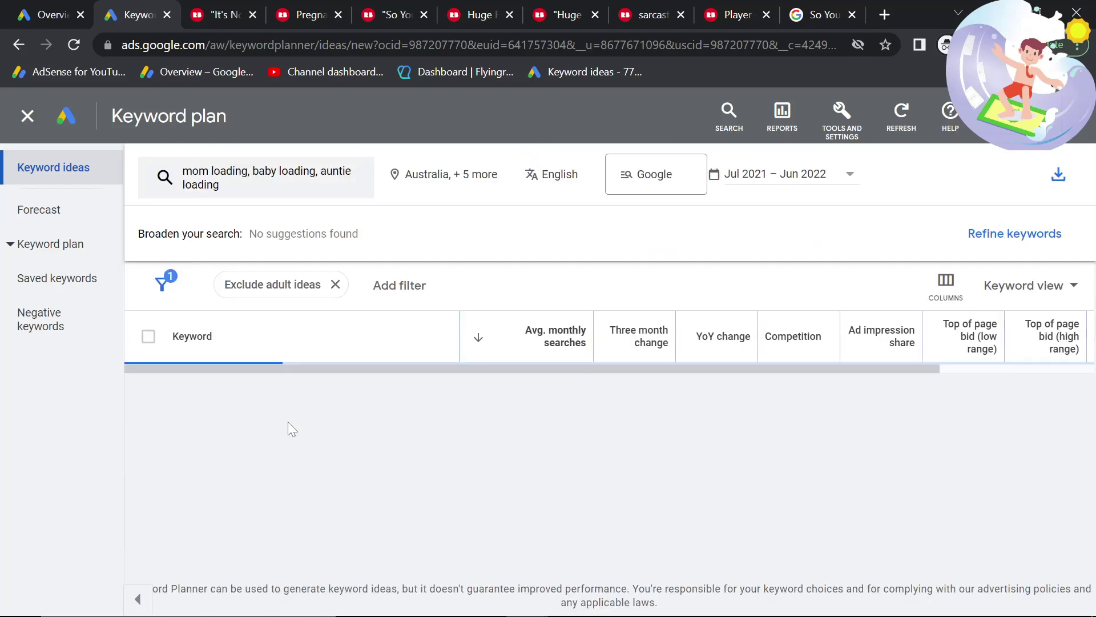
pyautogui.scroll(-3, 494, 443)
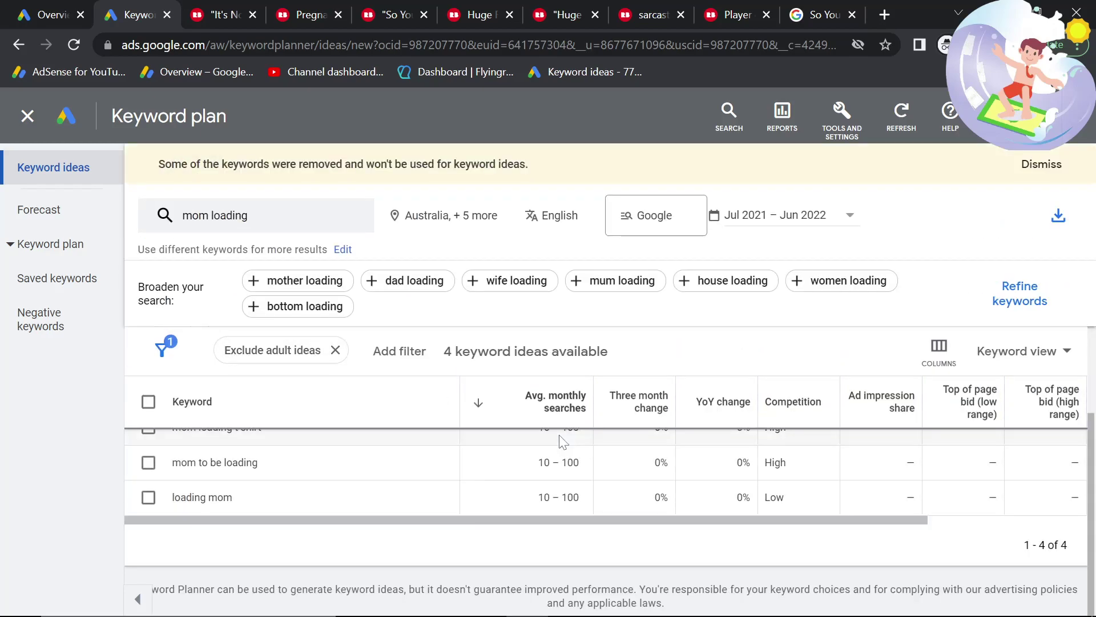
pyautogui.scroll(3, 494, 443)
# Return to Redbubble's pregnancy announcement designs and open the "Pregosaurus" T-shirt page.
pyautogui.click(226, 14)
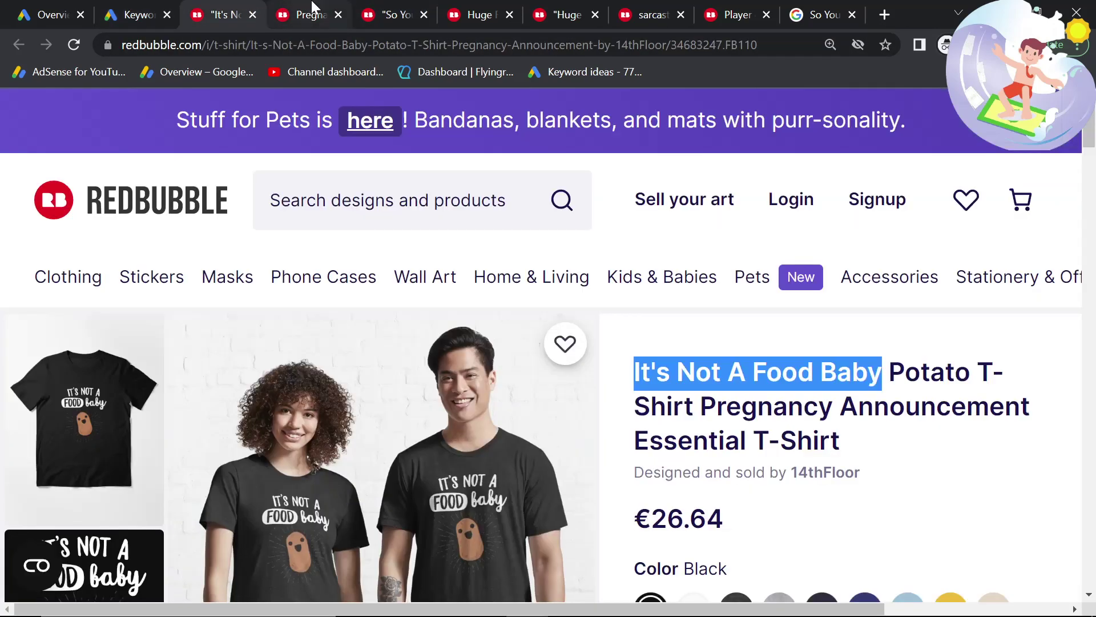
pyautogui.click(311, 14)
pyautogui.scroll(-2, 448, 405)
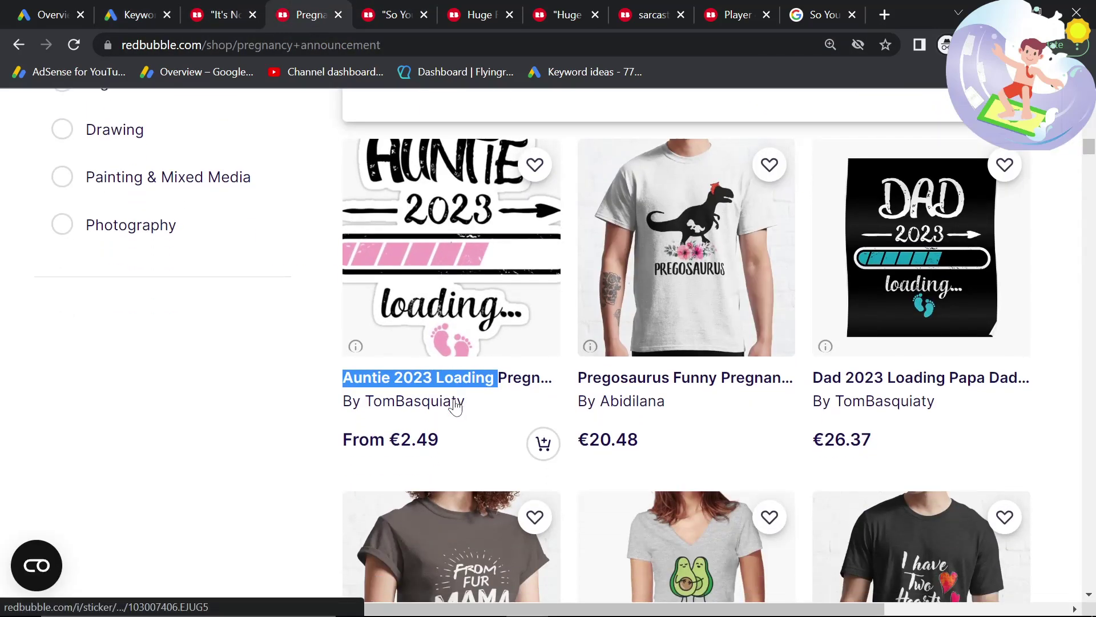
pyautogui.click(171, 403)
pyautogui.click(634, 382)
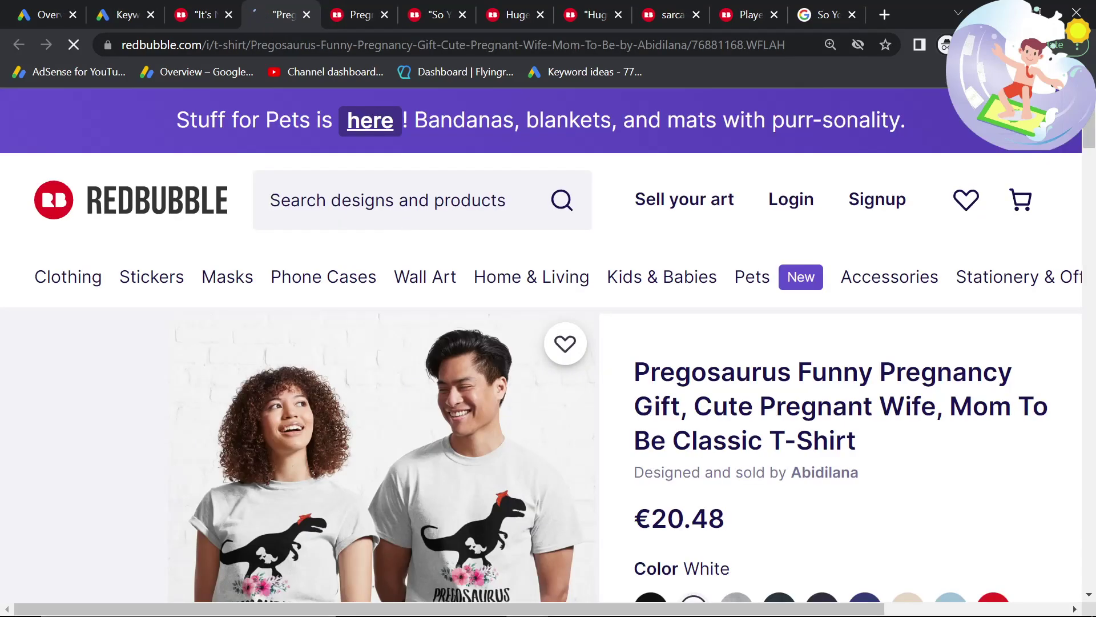
# Copy "Pregosaurus" from the T-shirt title, replace the Keyword Planner keyword with it and request its ideas.
pyautogui.moveTo(790, 372); pyautogui.dragTo(631, 372)
pyautogui.hotkey('ctrl', 'c')
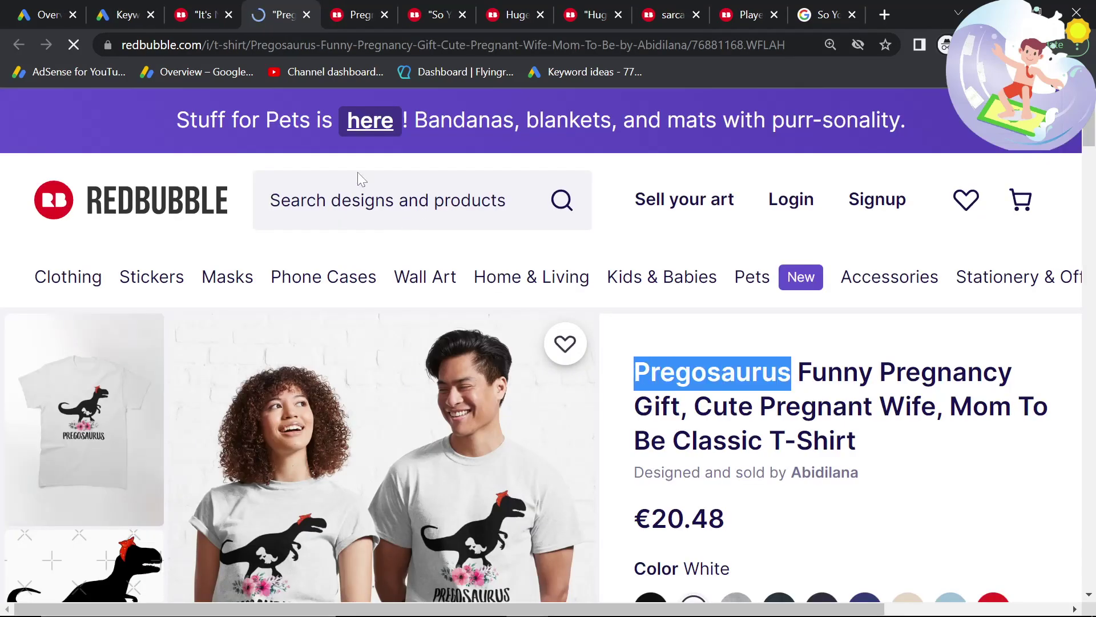
pyautogui.click(120, 14)
pyautogui.click(259, 226)
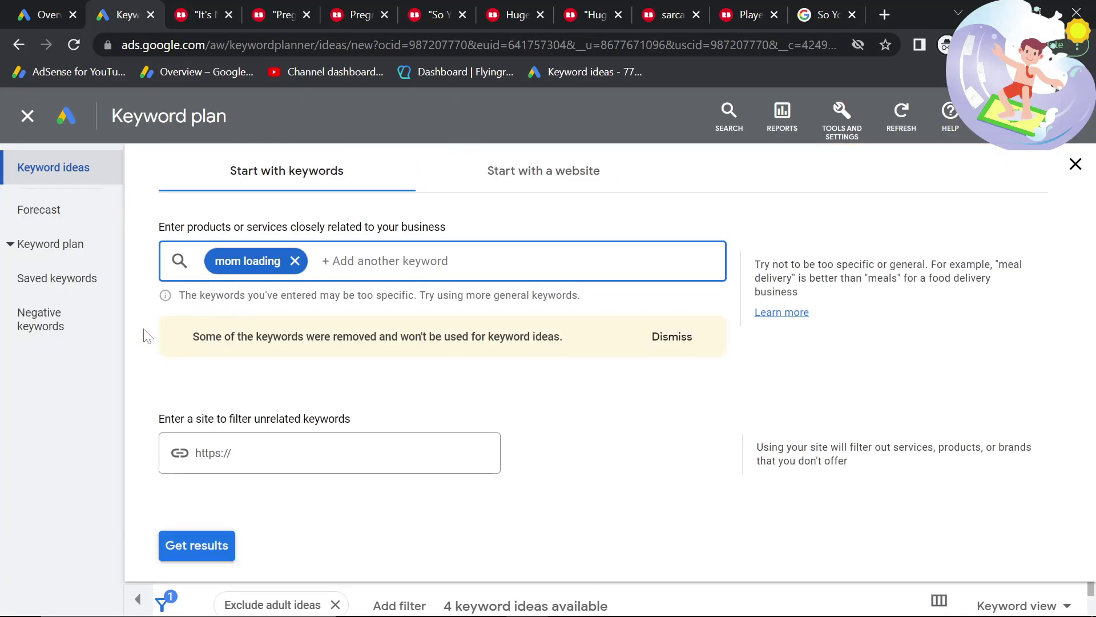
pyautogui.click(295, 261)
pyautogui.hotkey('ctrl', 'v')
pyautogui.press('Return')
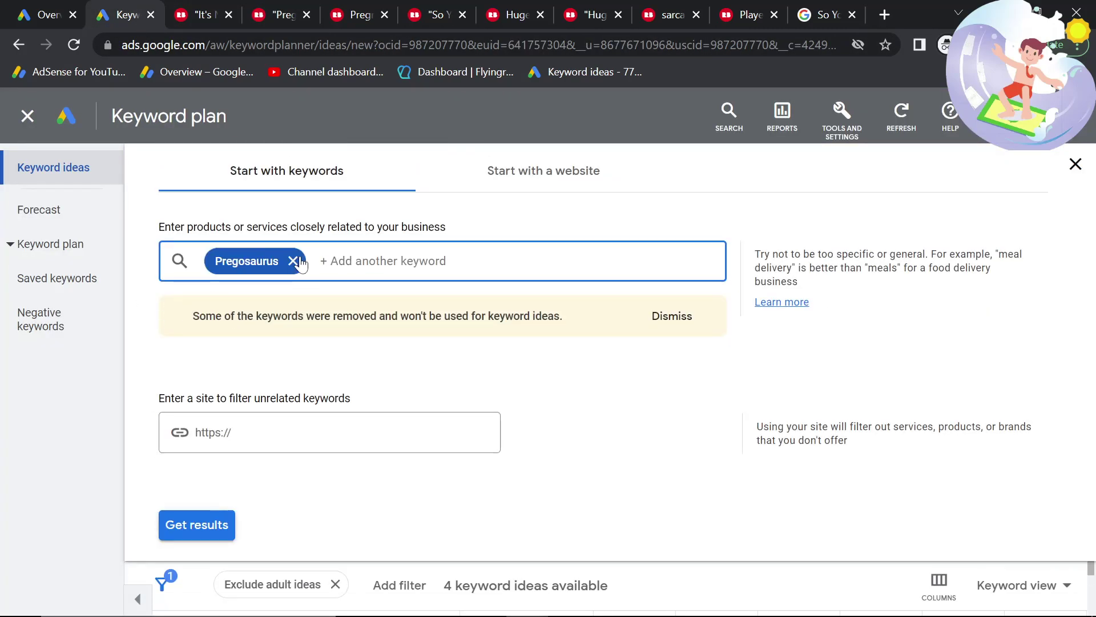
pyautogui.click(220, 541)
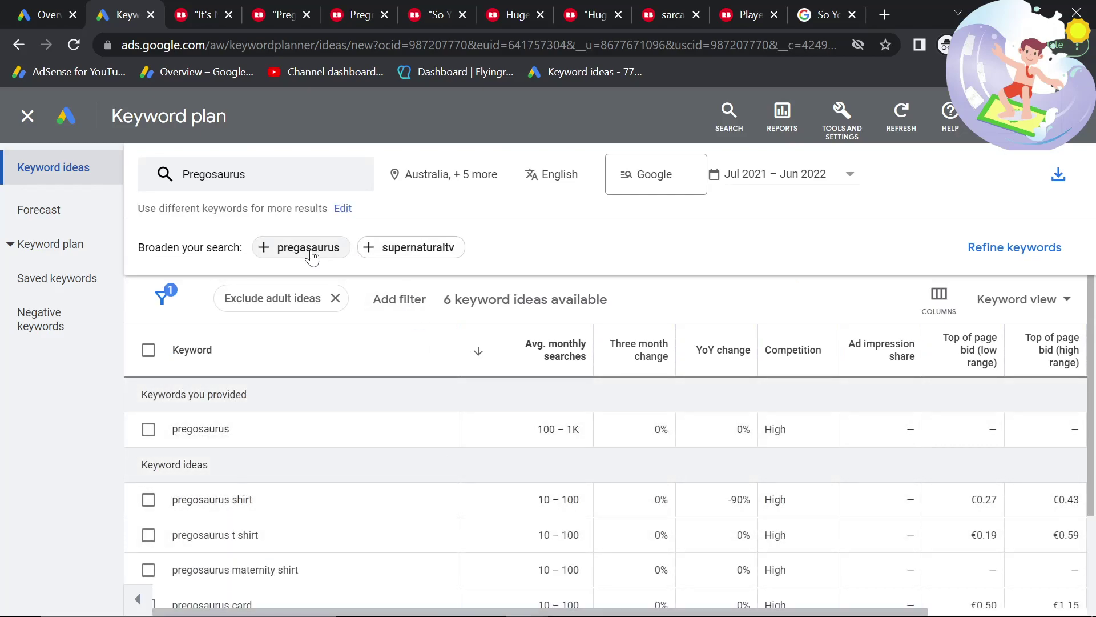
# Search Google for "Pregosaurus shirt" in a new tab and open Redbubble's Pregosaurus T-Shirts results.
pyautogui.click(884, 15)
pyautogui.write('Pregosaurus shirt')
pyautogui.press('Return')
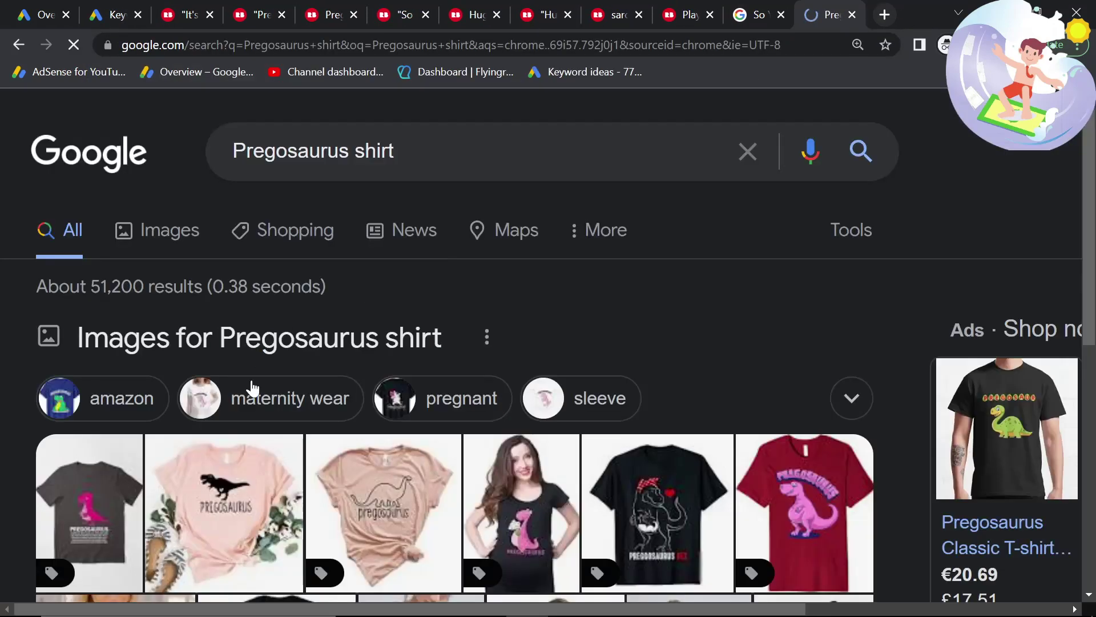
pyautogui.scroll(-15, 255, 374)
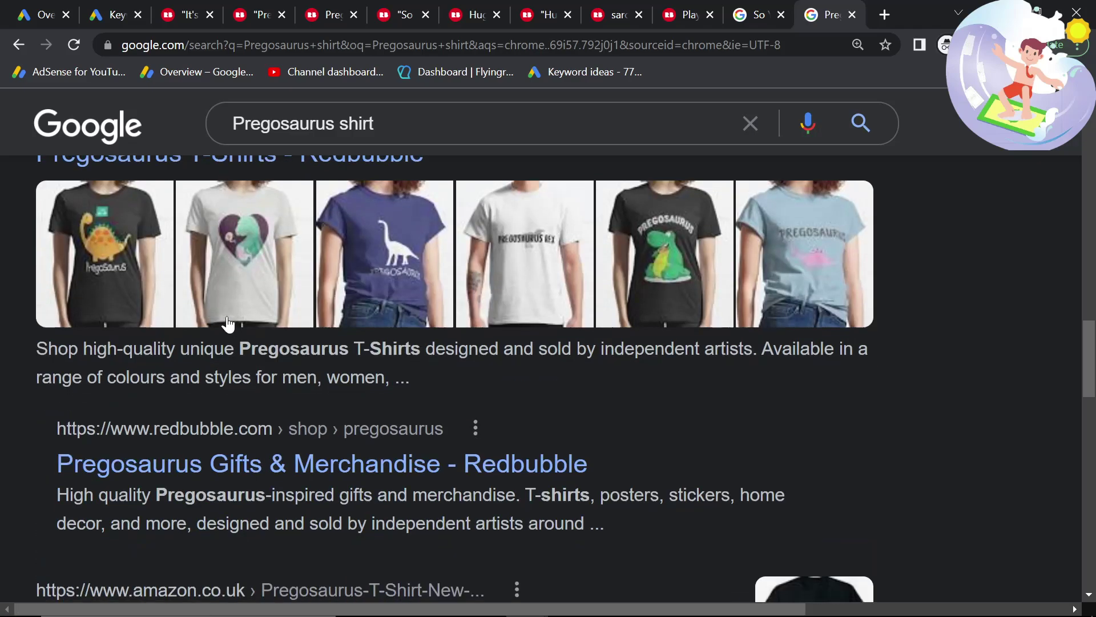
pyautogui.scroll(3, 228, 332)
pyautogui.click(204, 330)
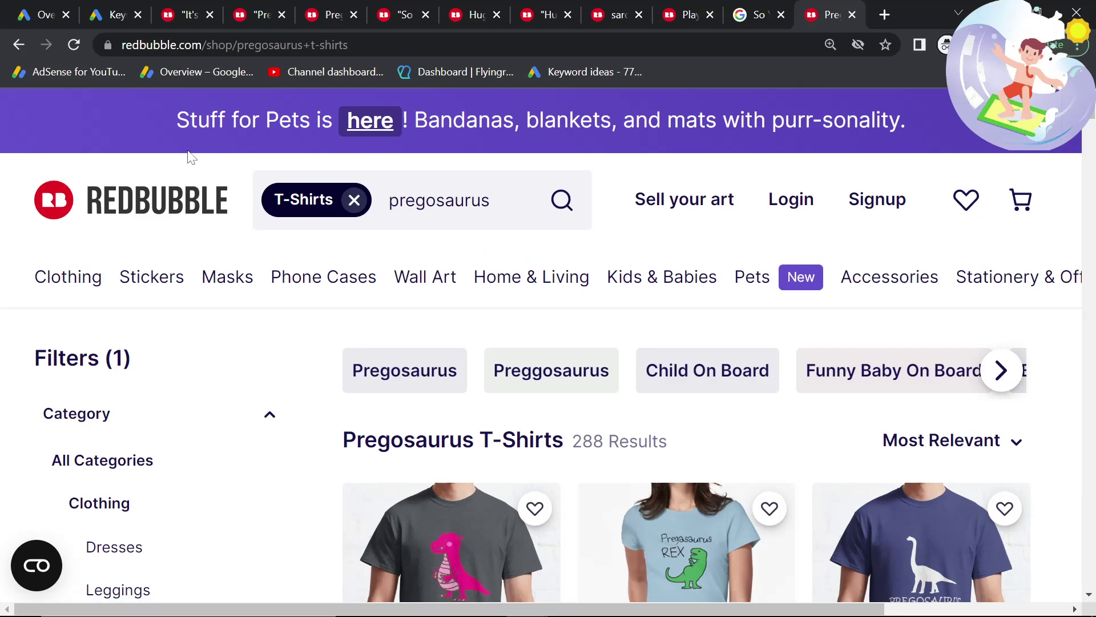
# Reorder the Redbubble tabs, placing the pregnancy designs listing beside Keyword Planner and "It's Not A Food Baby" third, and return to the "Pregosaurus" keyword ideas.
pyautogui.click(116, 12)
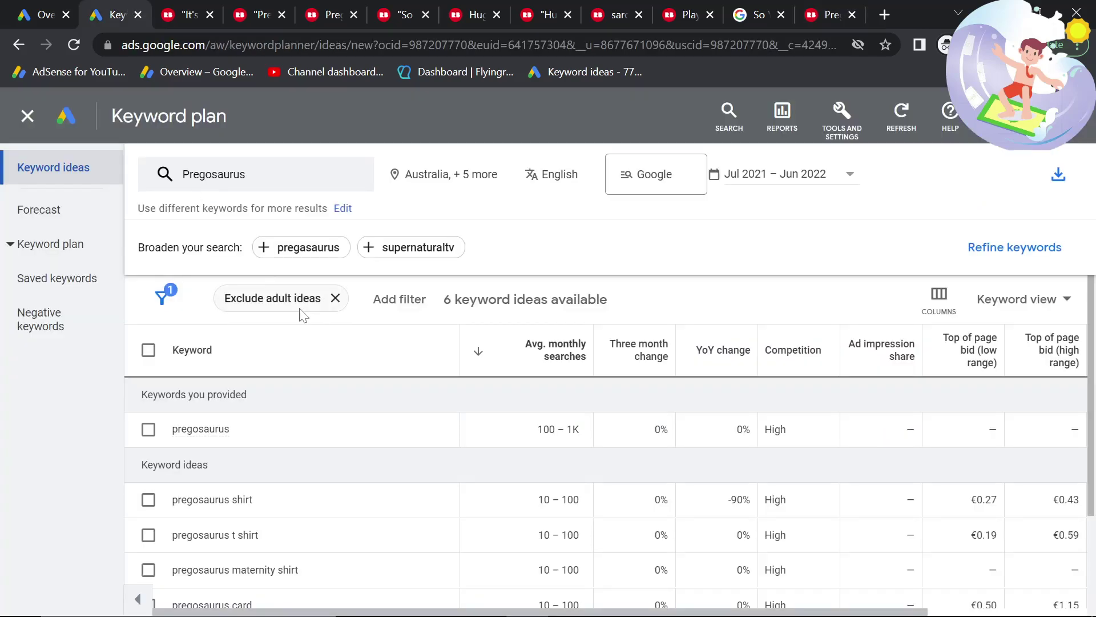
pyautogui.moveTo(189, 13); pyautogui.dragTo(260, 13)
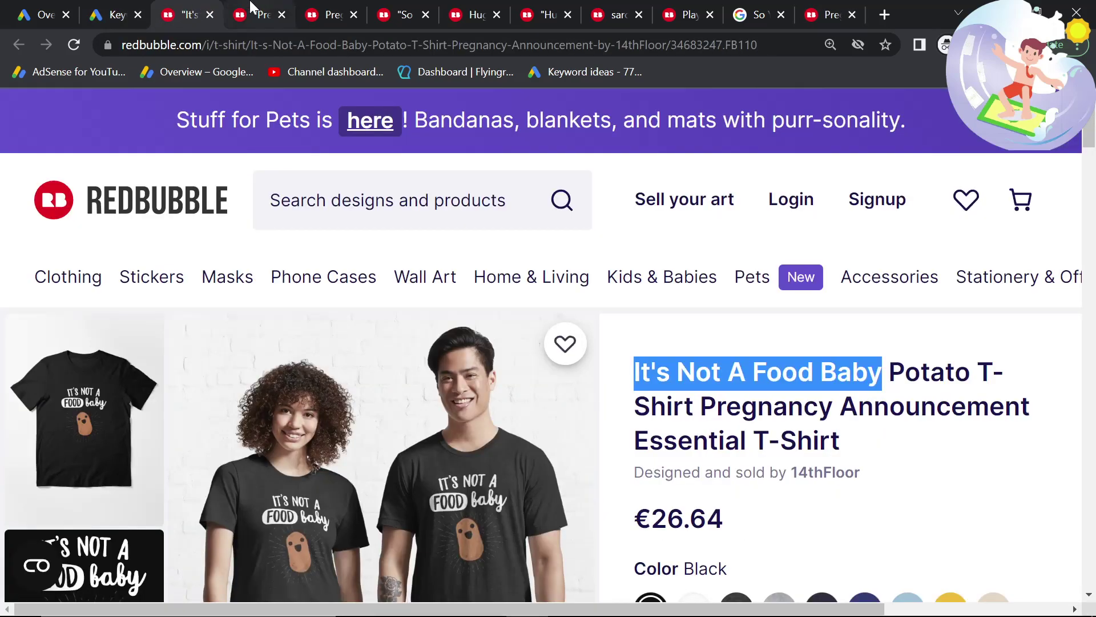
pyautogui.click(333, 9)
pyautogui.moveTo(332, 8); pyautogui.dragTo(194, 11)
pyautogui.click(147, 16)
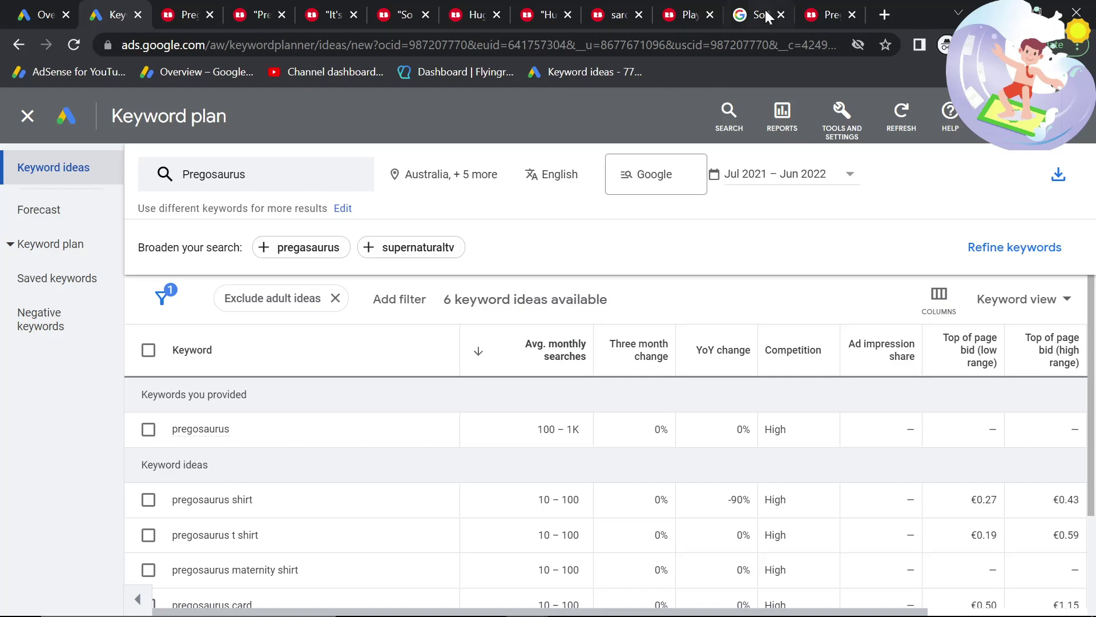